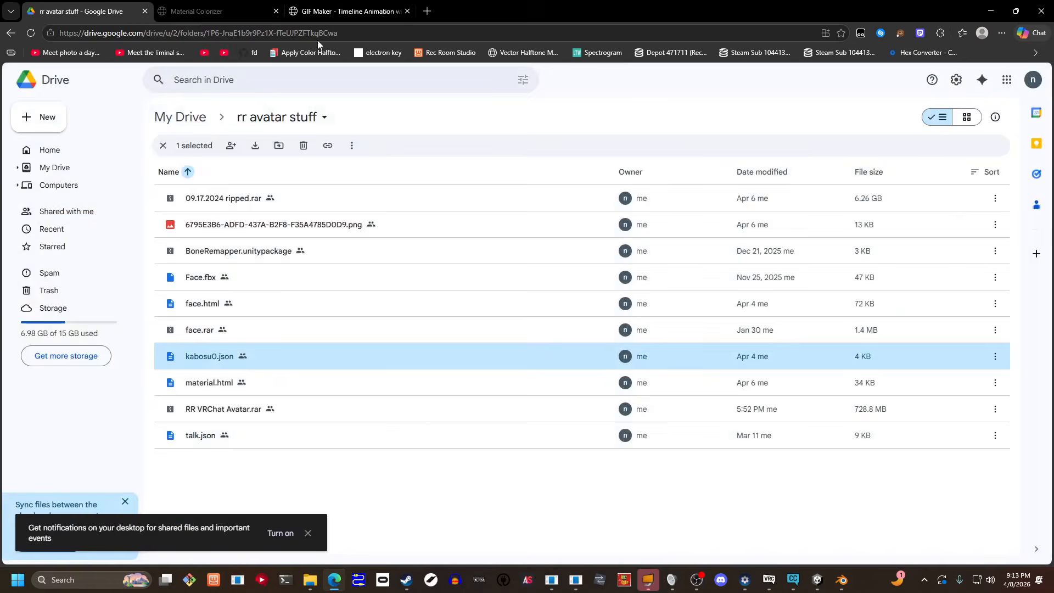
- Look over the GIF Maker page, the files in the rr avatar stuff Drive folder, and the VRChat Creator Companion project list
left_click(336, 11)
key("ctrl+e")
key("ctrl+r")
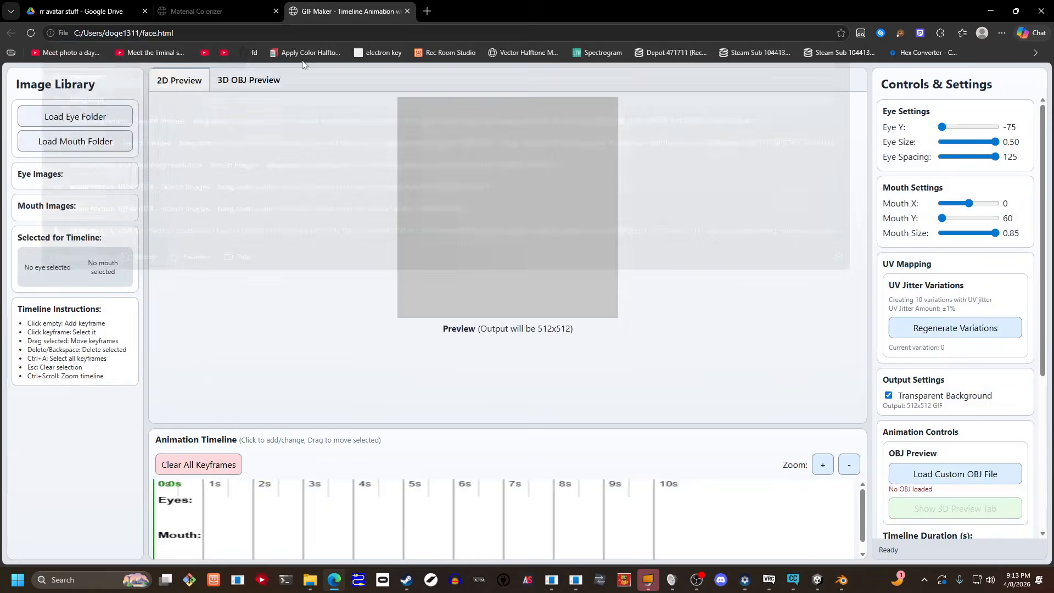
left_click(63, 12)
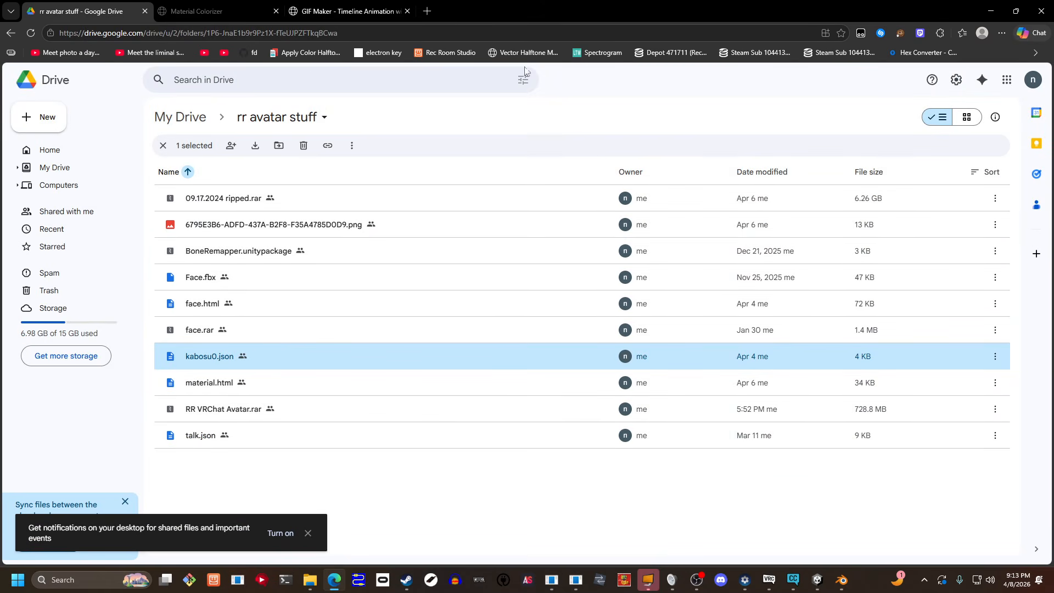
left_click(230, 202)
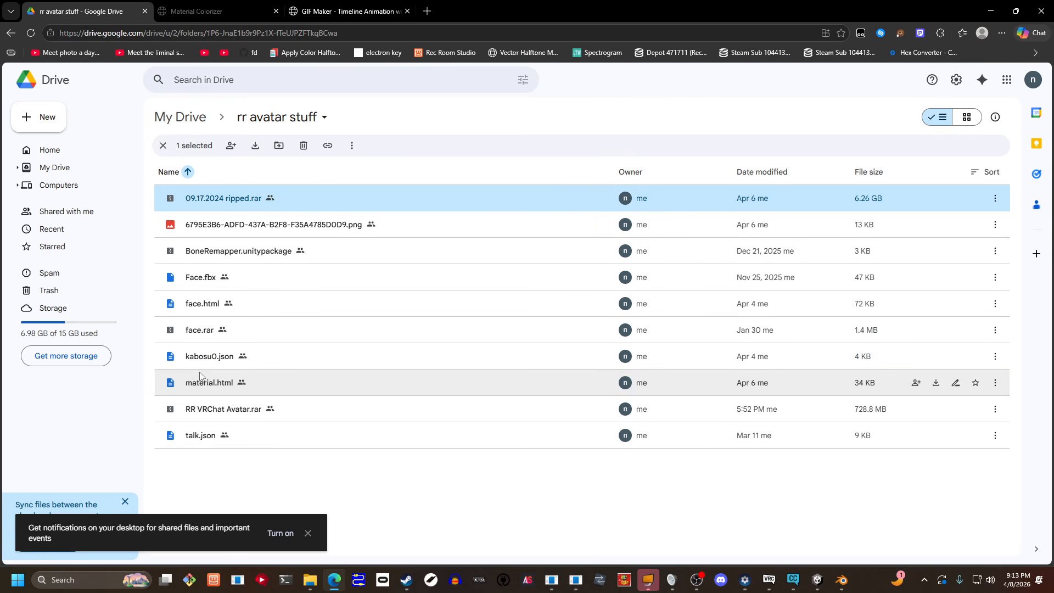
left_click(206, 409)
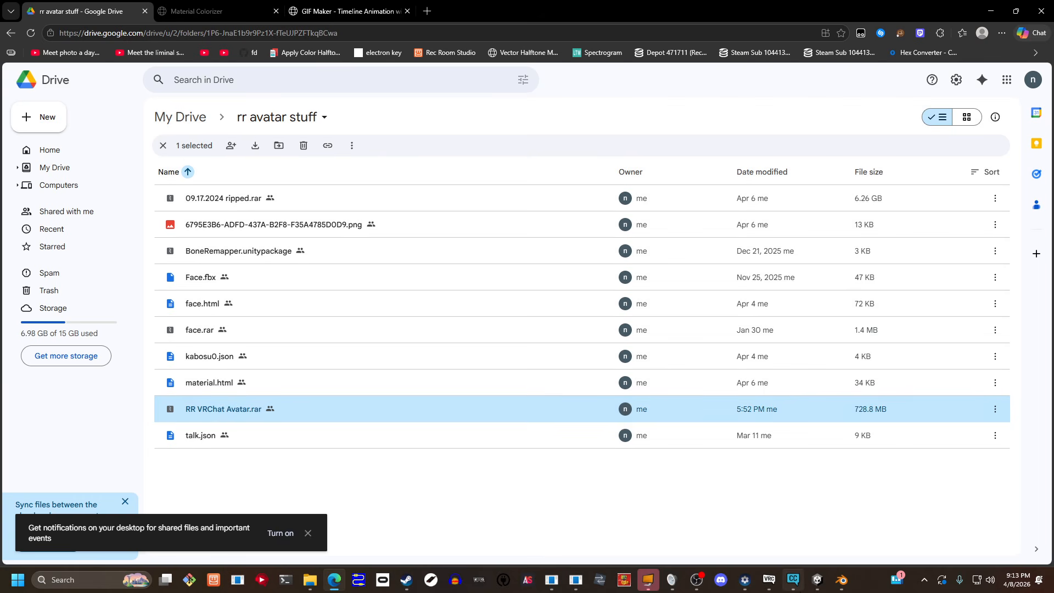
left_click(793, 580)
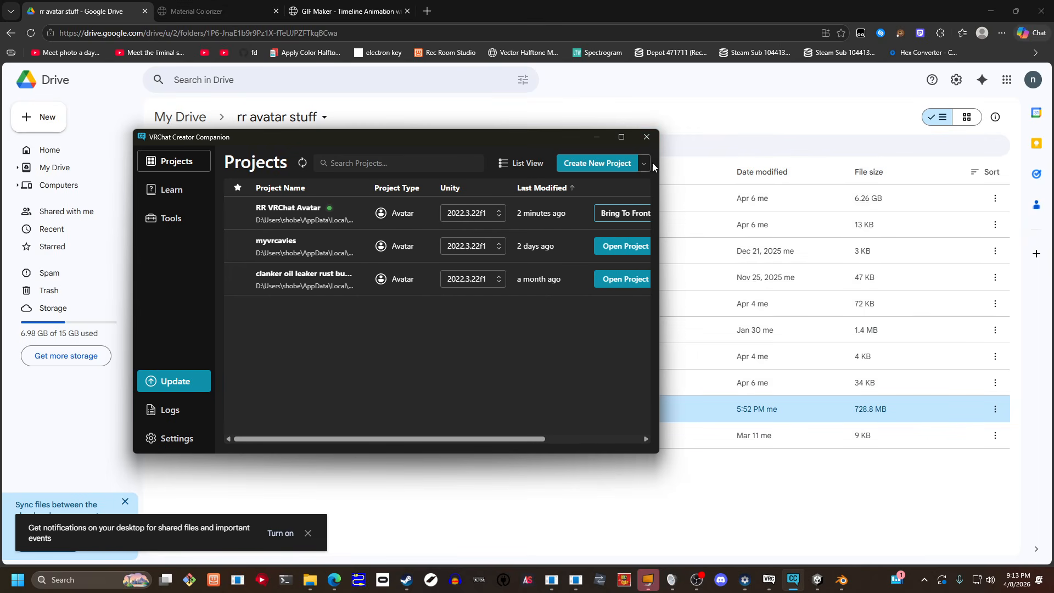
left_click(242, 532)
left_click(281, 456)
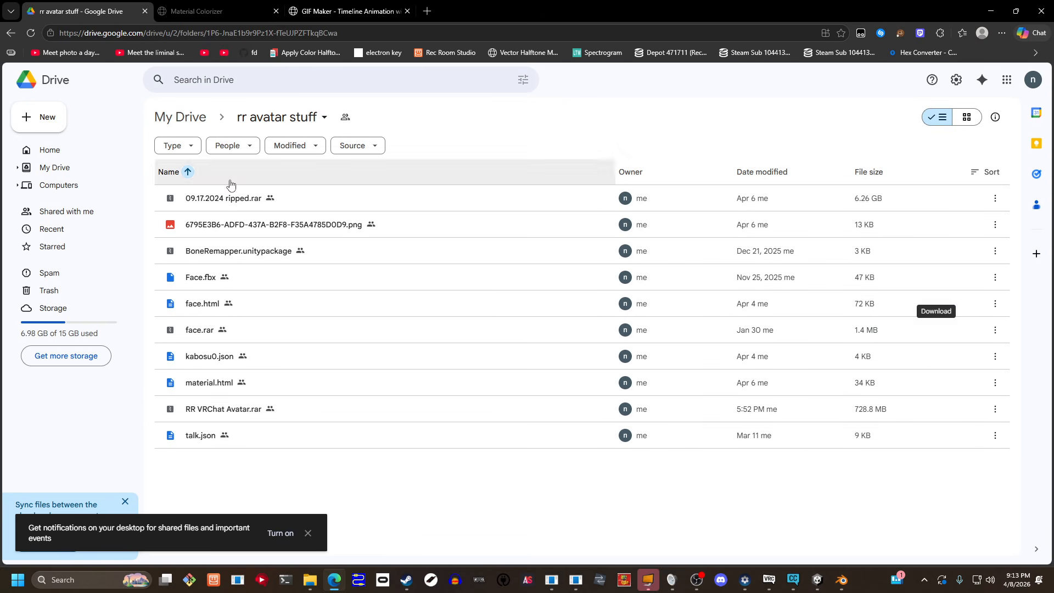
- Switch to the RR VRChat Avatar project in Unity, create a folder named test inside Assets/avatar, and open it
left_click(810, 581)
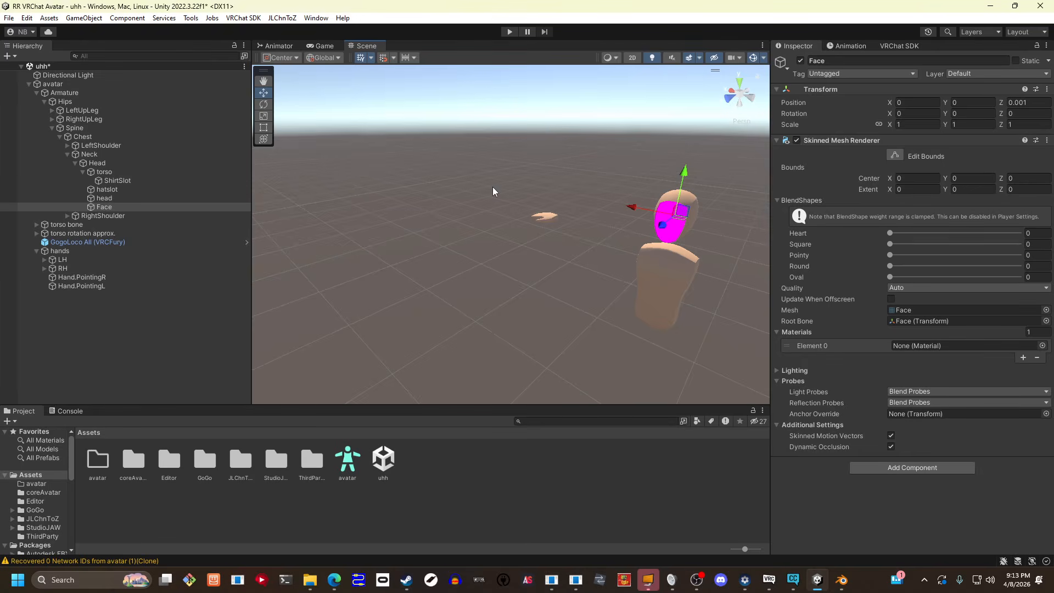
right_click_drag(398, 163, 342, 123)
key("w")
key("w")
key("d")
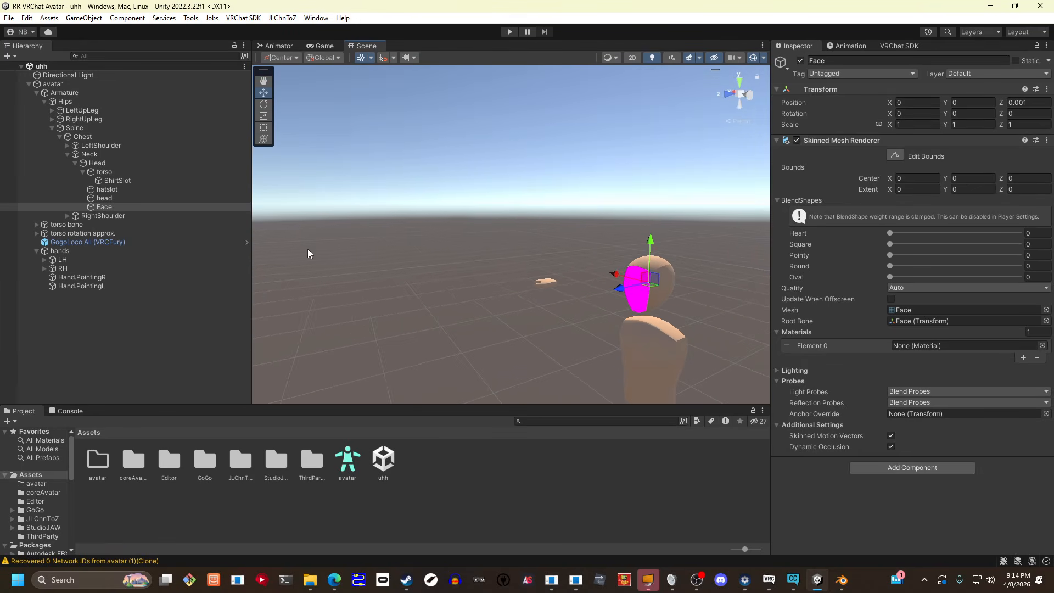
double_click(100, 471)
right_click(100, 477)
mouse_move(155, 104)
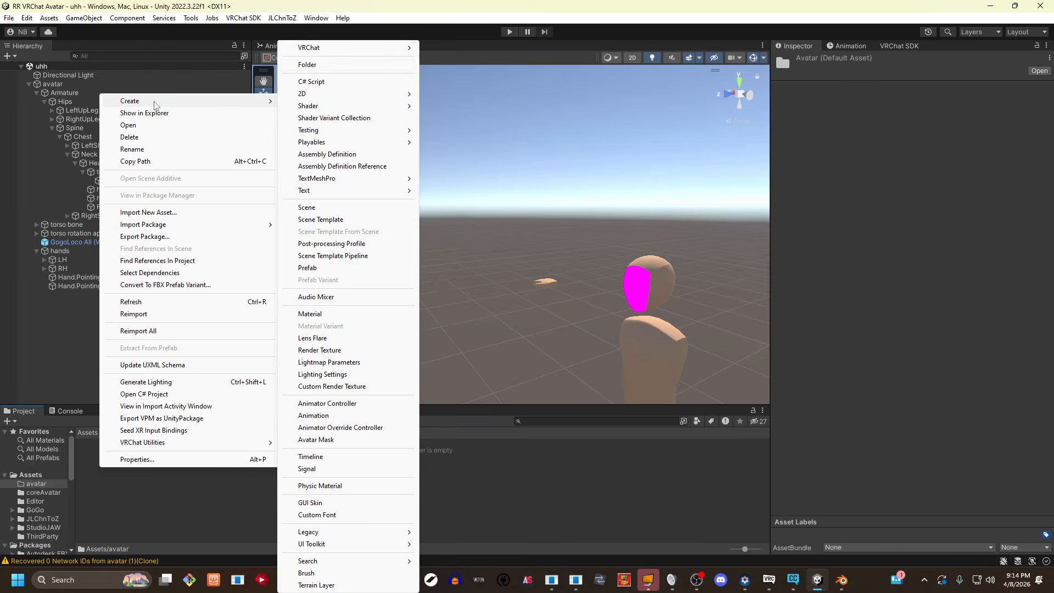
left_click(317, 65)
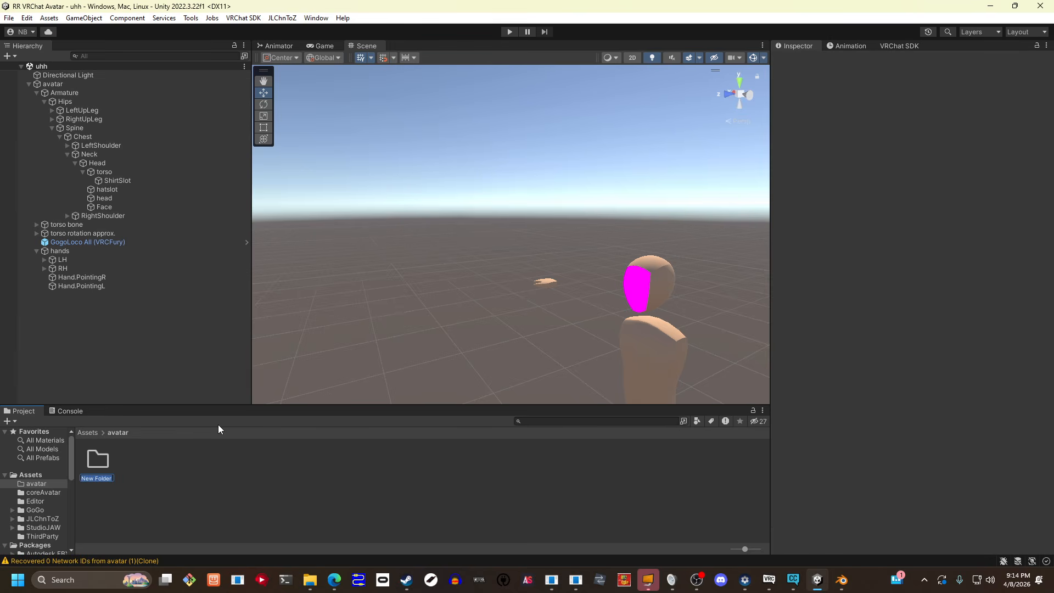
type("test")
key("Return")
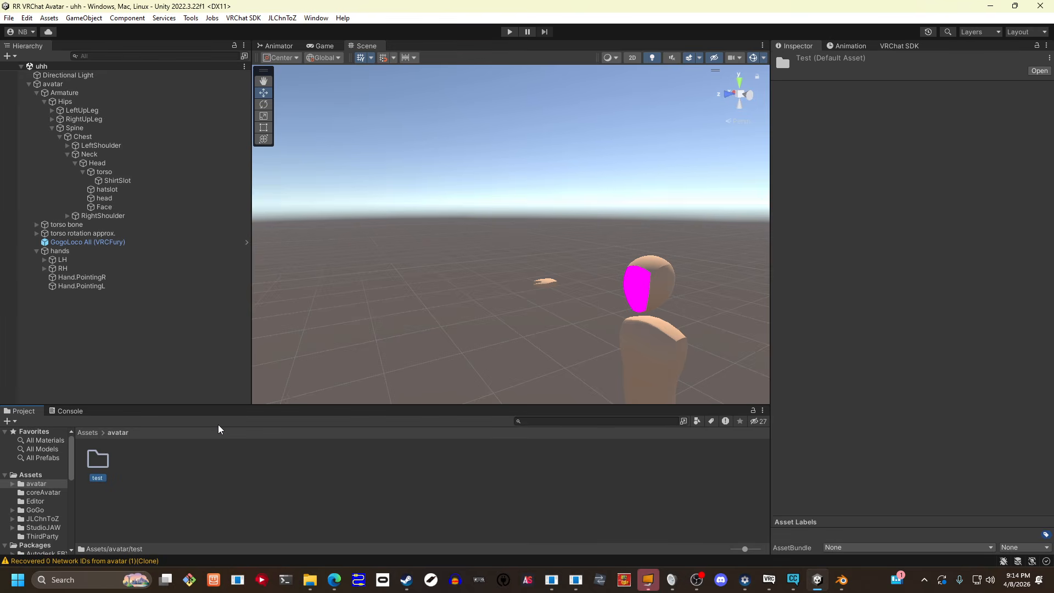
double_click(104, 458)
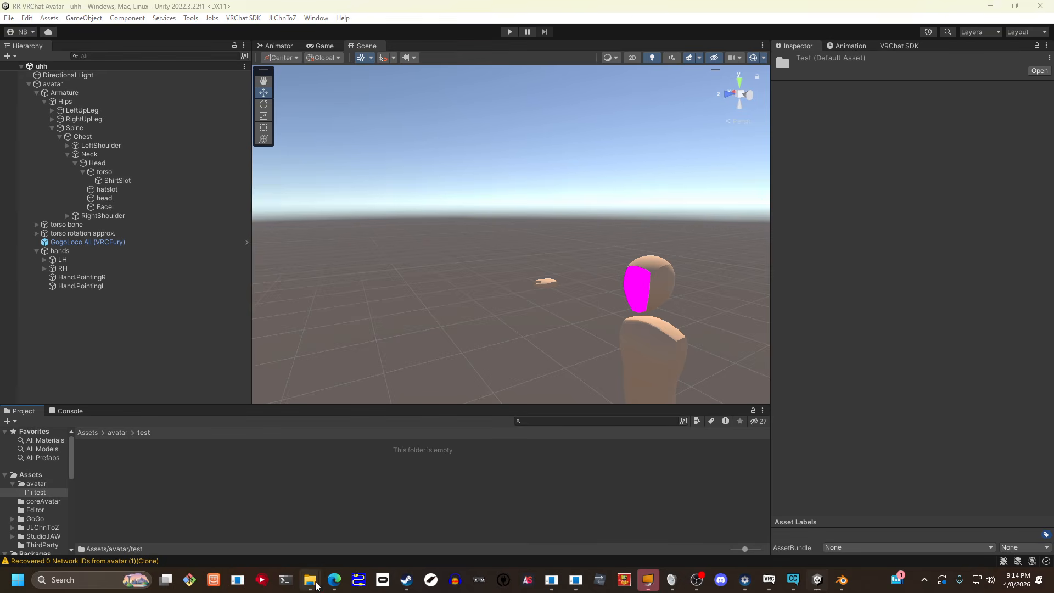
- Switch to the browser and bring up the Material Colorizer page
mouse_move(310, 579)
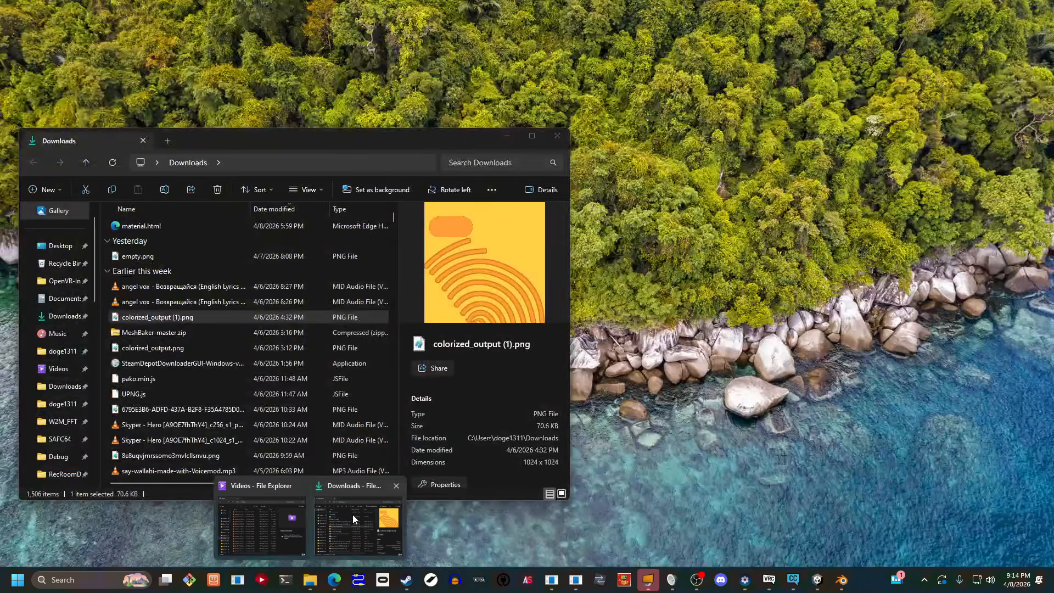
left_click(352, 515)
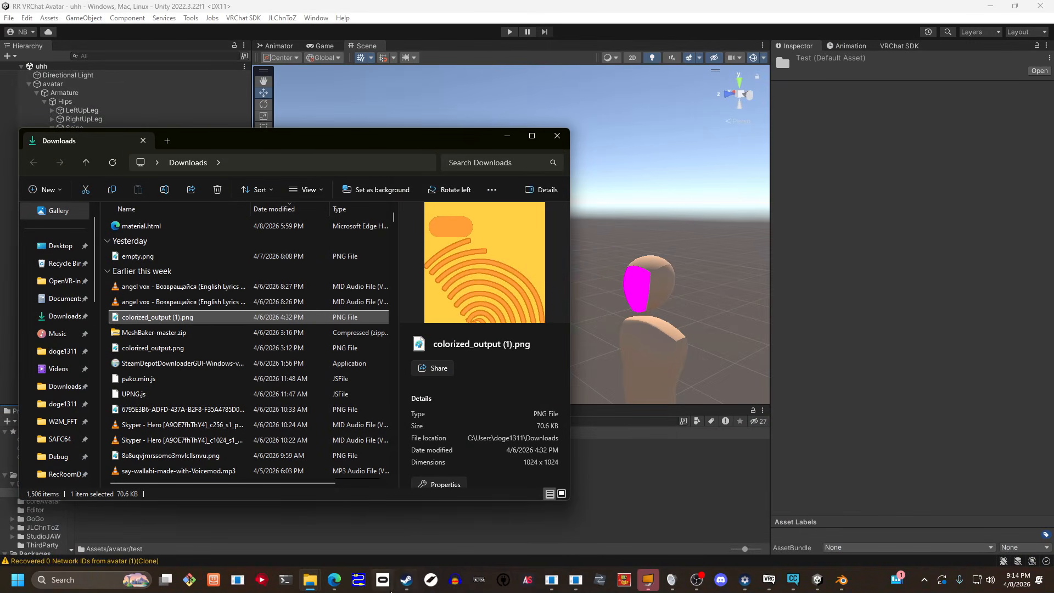
left_click(321, 541)
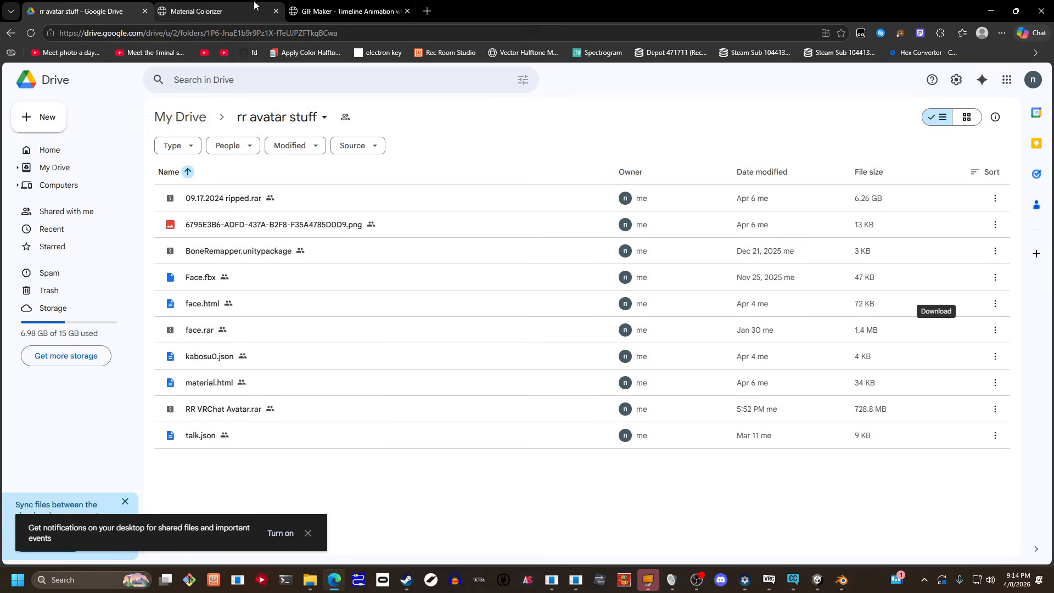
left_click(207, 9)
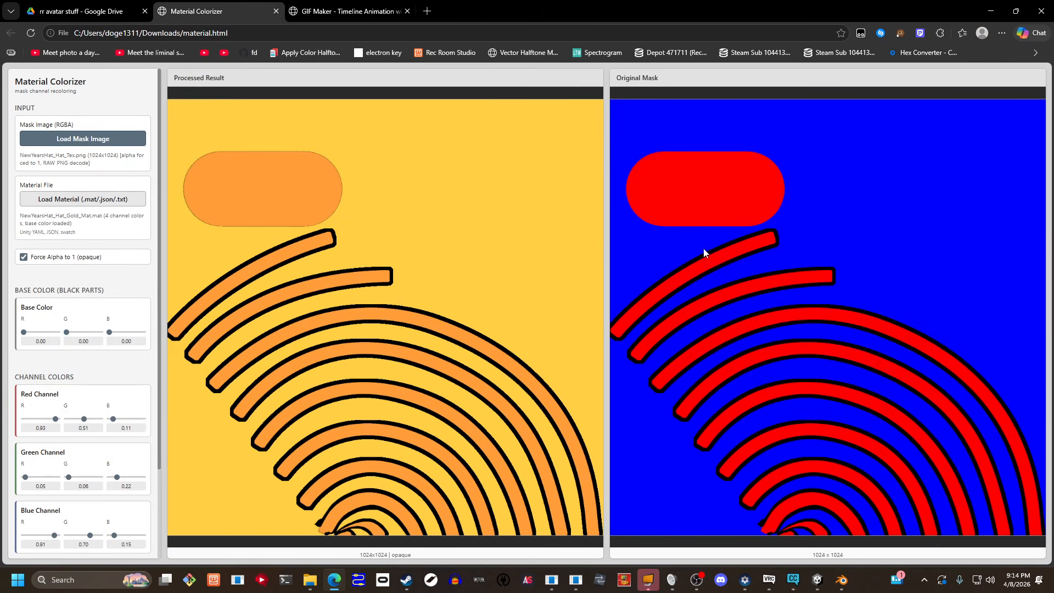
- Start loading a mask image and browse to the Masks folder under 09.17.2024 ripped\ExportedProject\Assets\Core\Content\Avatar, reusing its path from the clipboard history
left_click(86, 144)
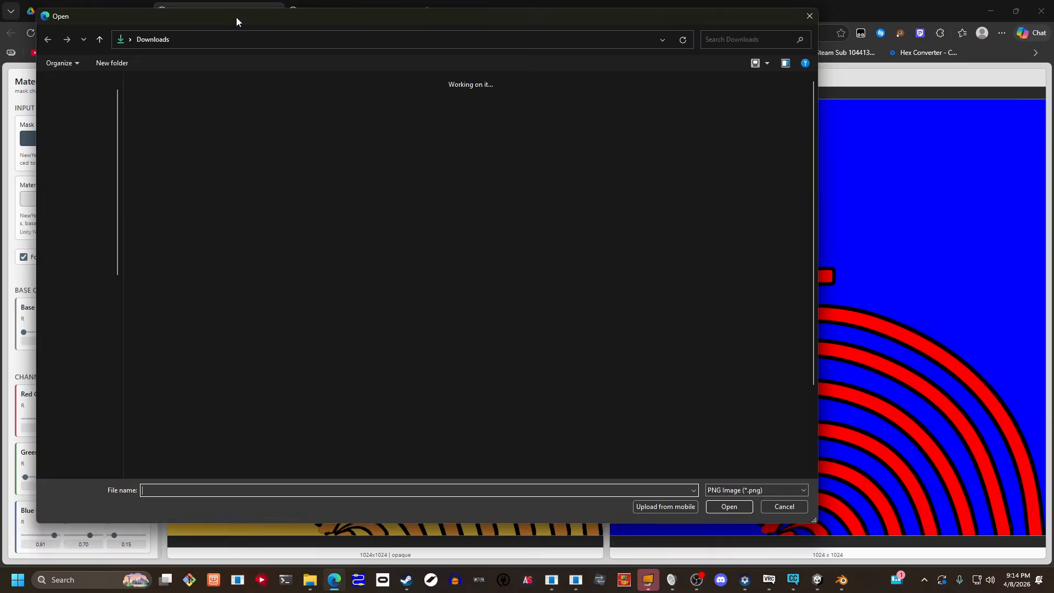
left_click_drag(236, 18, 248, 38)
scroll(74, 247, "down", 6)
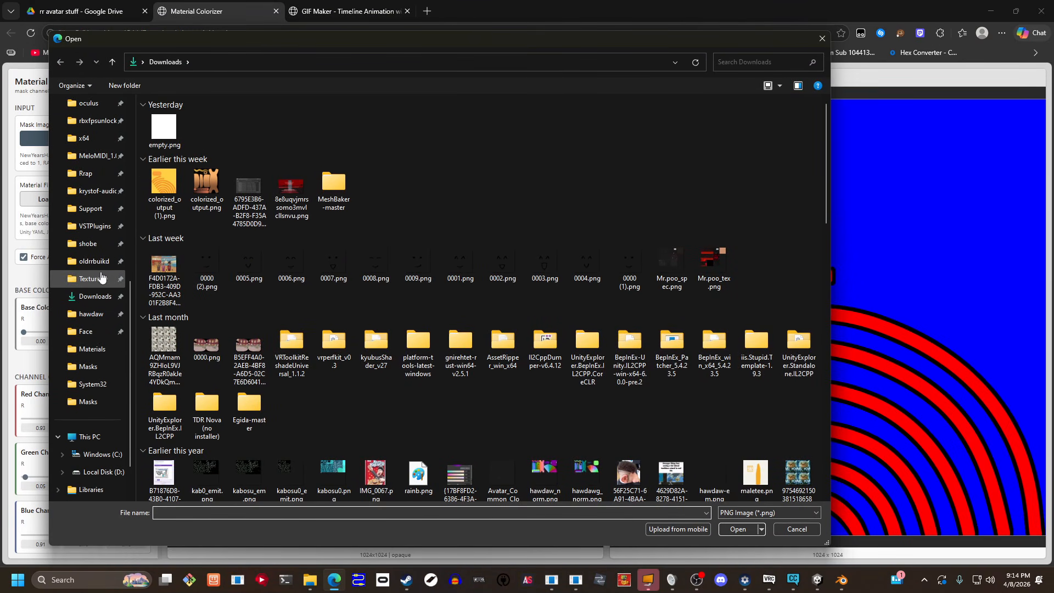
left_click(99, 280)
scroll(105, 275, "down", 1)
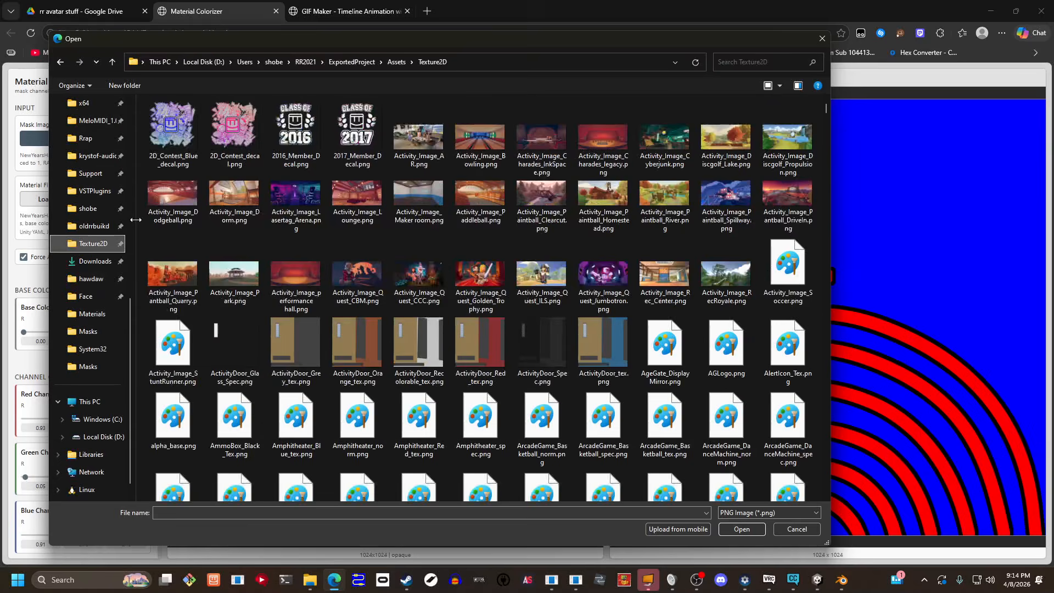
left_click(462, 61)
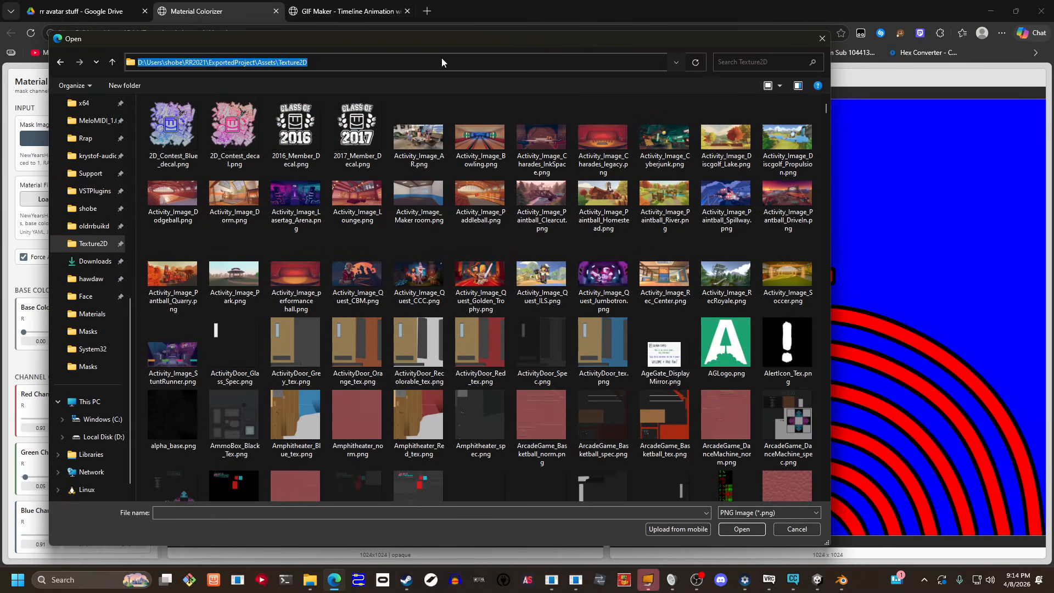
key("super+v")
scroll(222, 204, "down", 2)
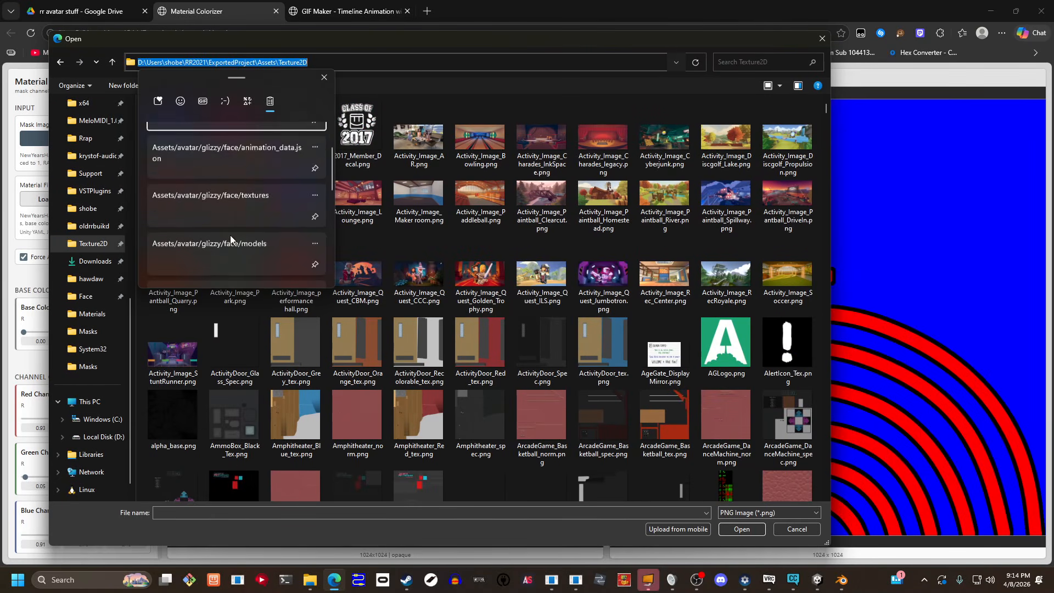
scroll(232, 242, "down", 3)
left_click(233, 198)
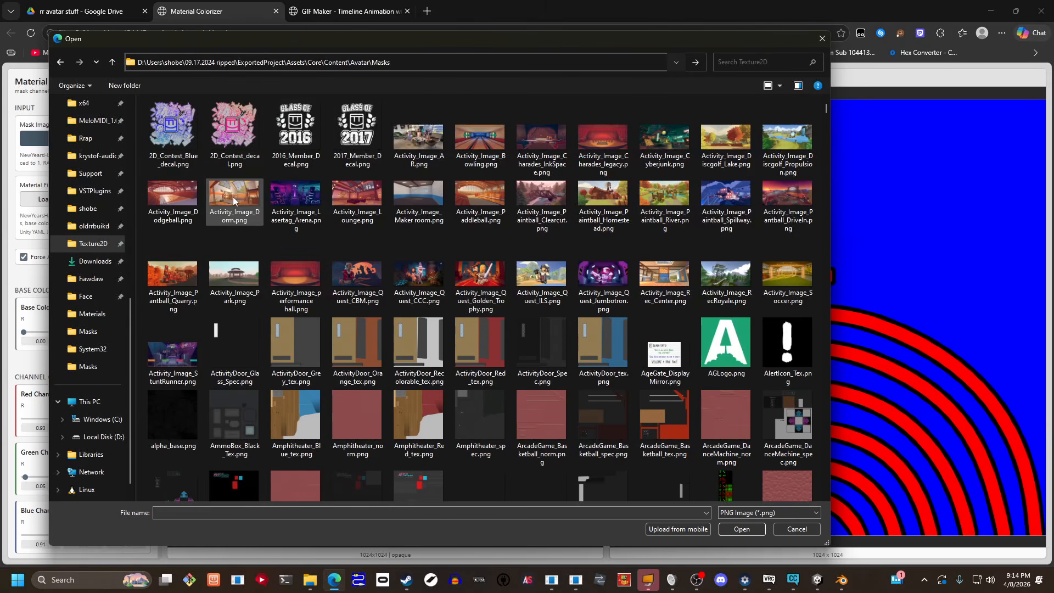
key("Return")
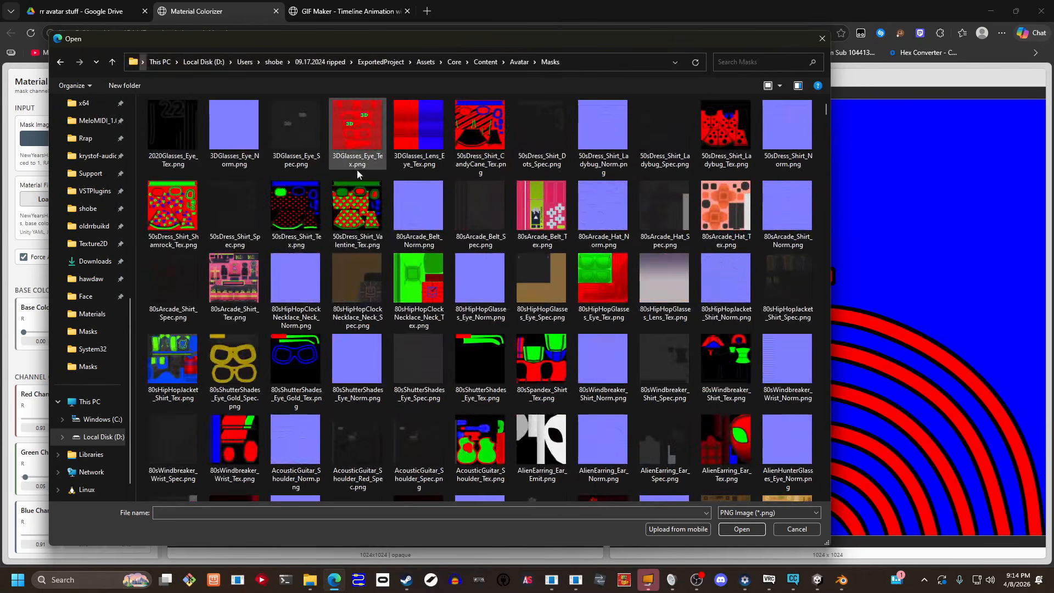
- Load Zombie_Hat_tex.png from the Masks folder as the mask image
scroll(356, 170, "down", 10)
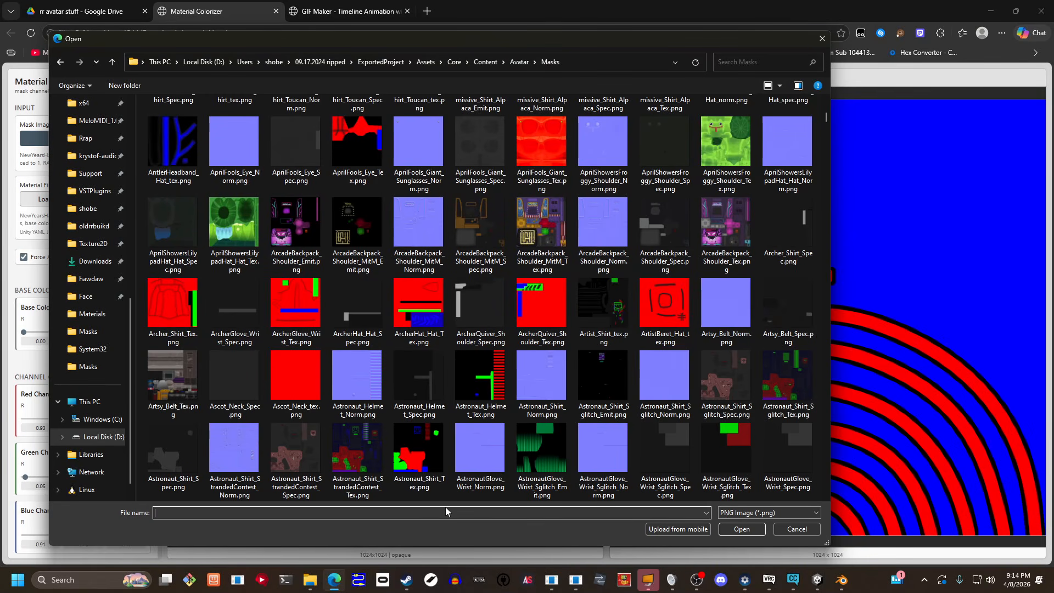
type("zo")
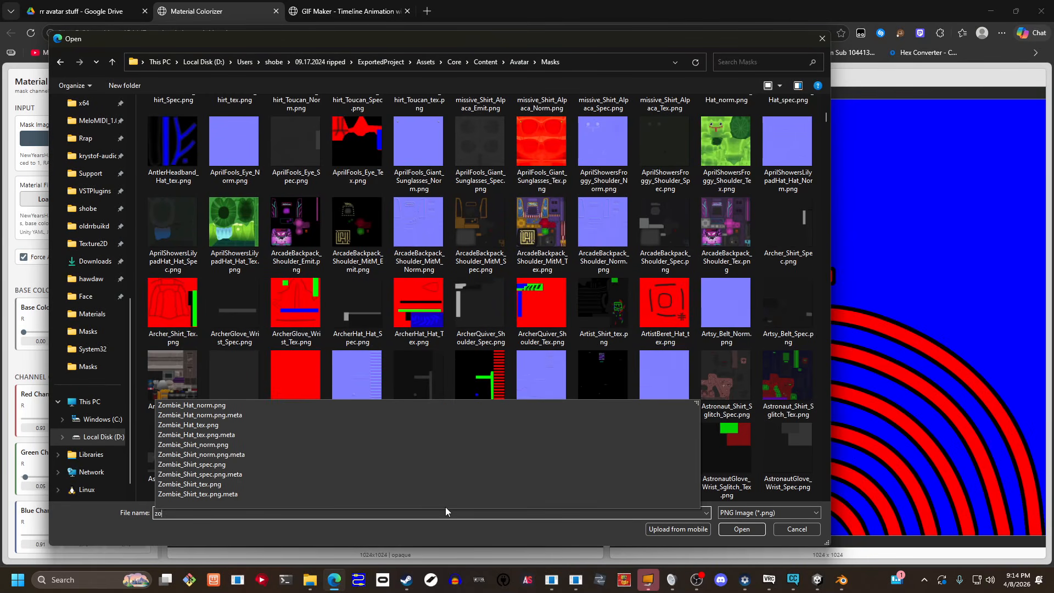
left_click(229, 426)
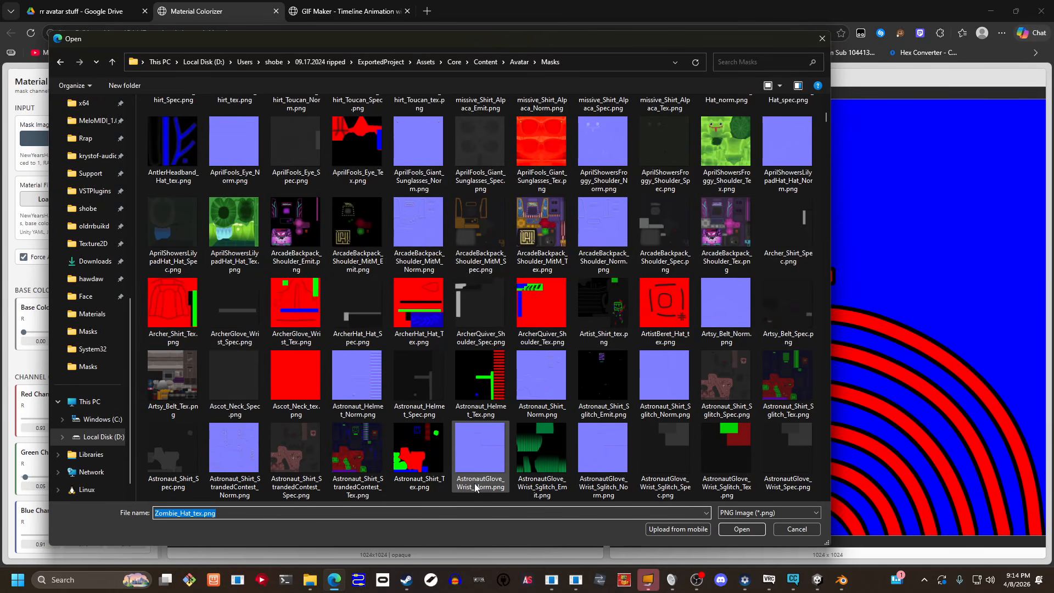
key("Return")
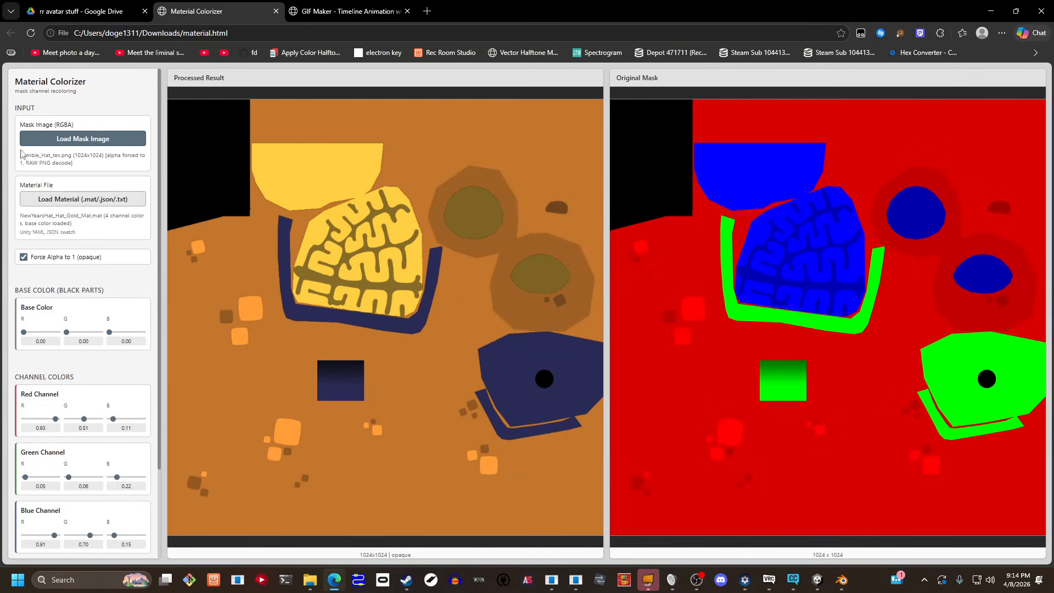
- Load Zombie_Hat_mat.mat from the Avatar\Materials folder as the material file
left_click(94, 200)
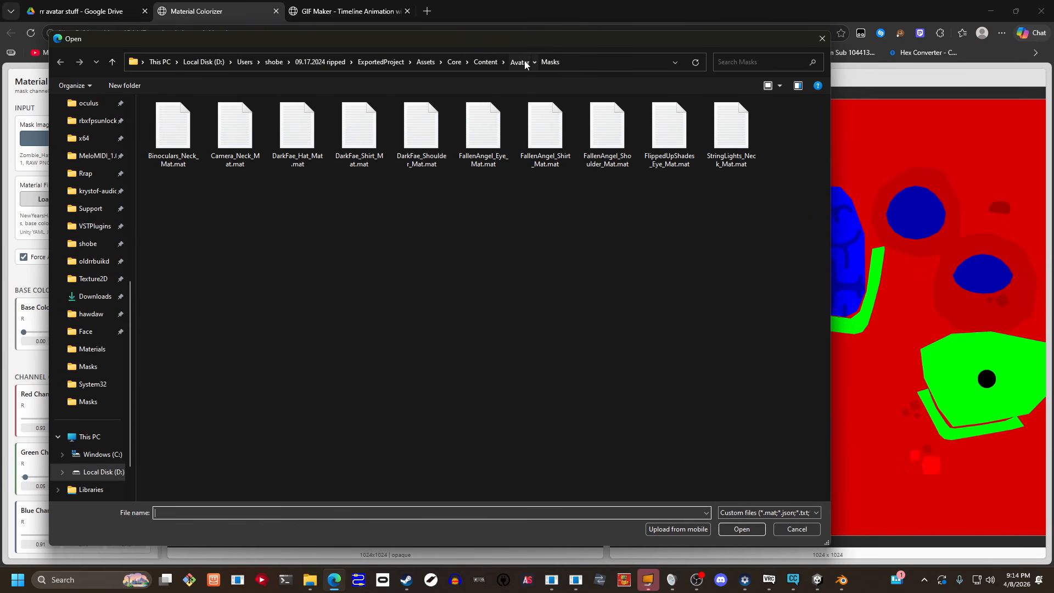
left_click(518, 61)
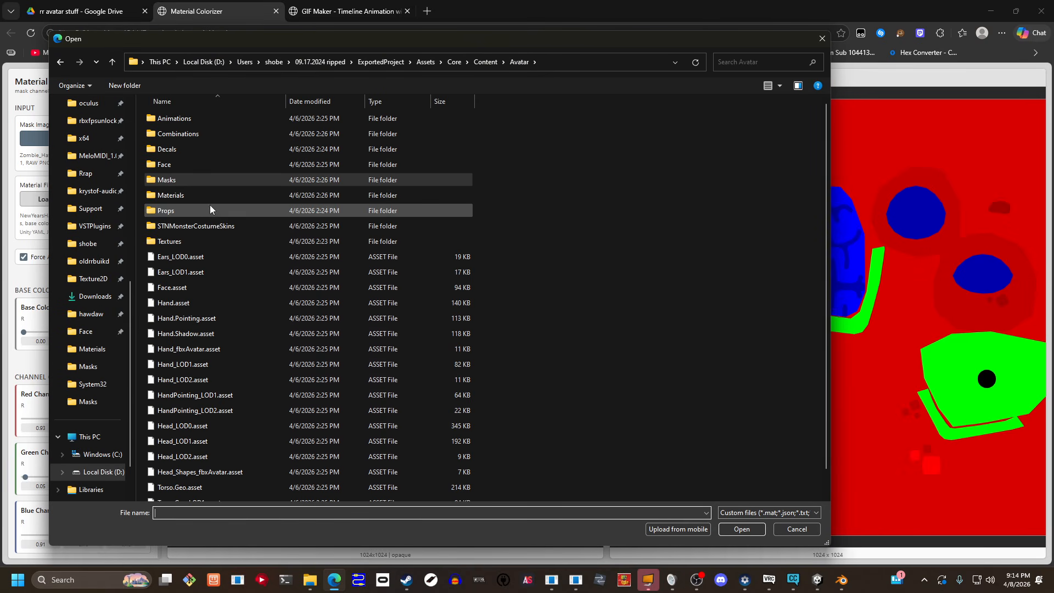
double_click(232, 194)
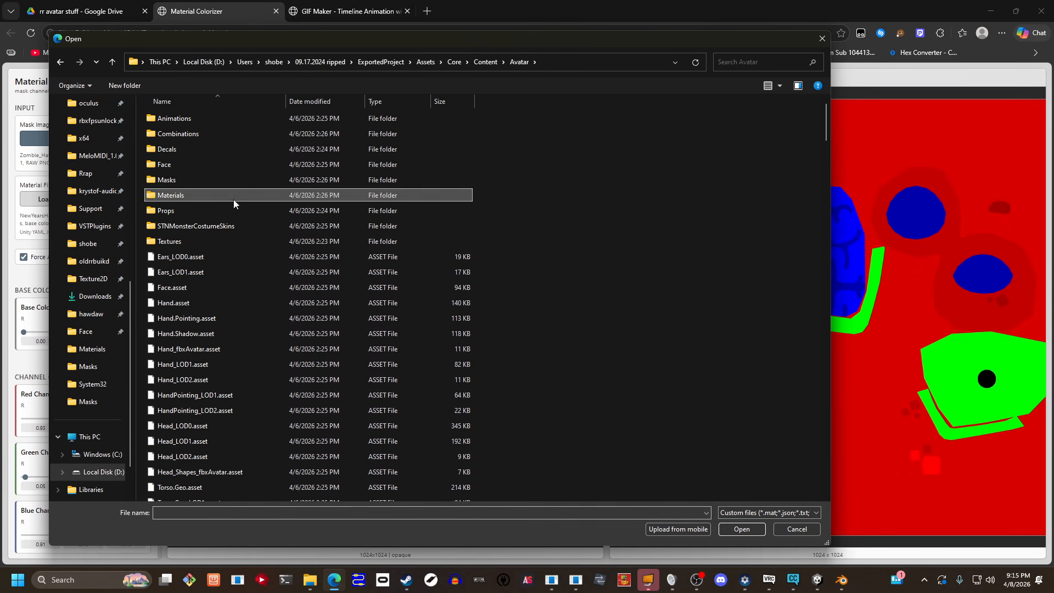
left_click(173, 512)
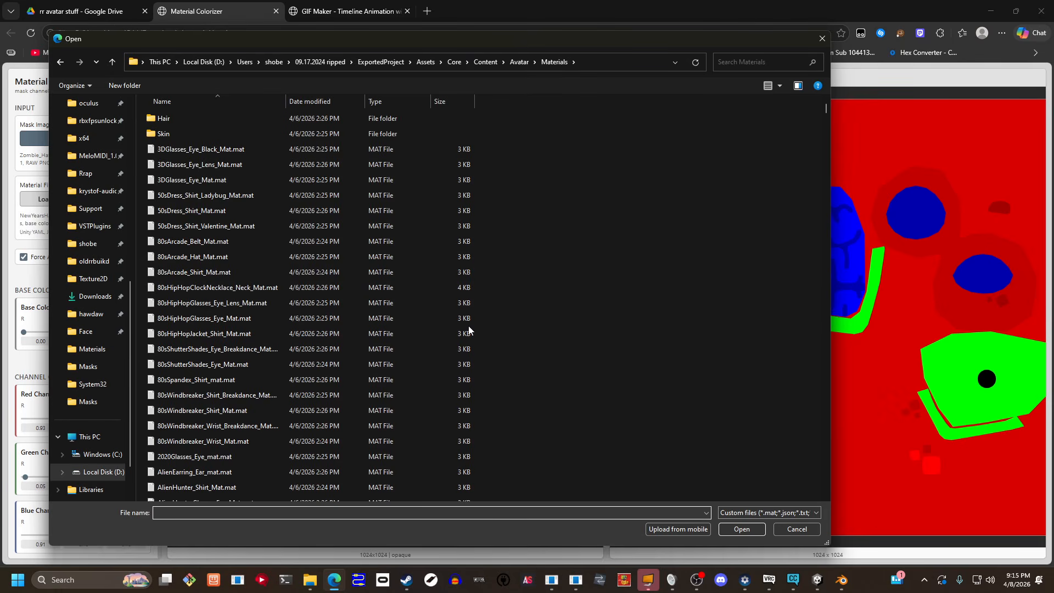
type("zon")
key("BackSpace")
type("m")
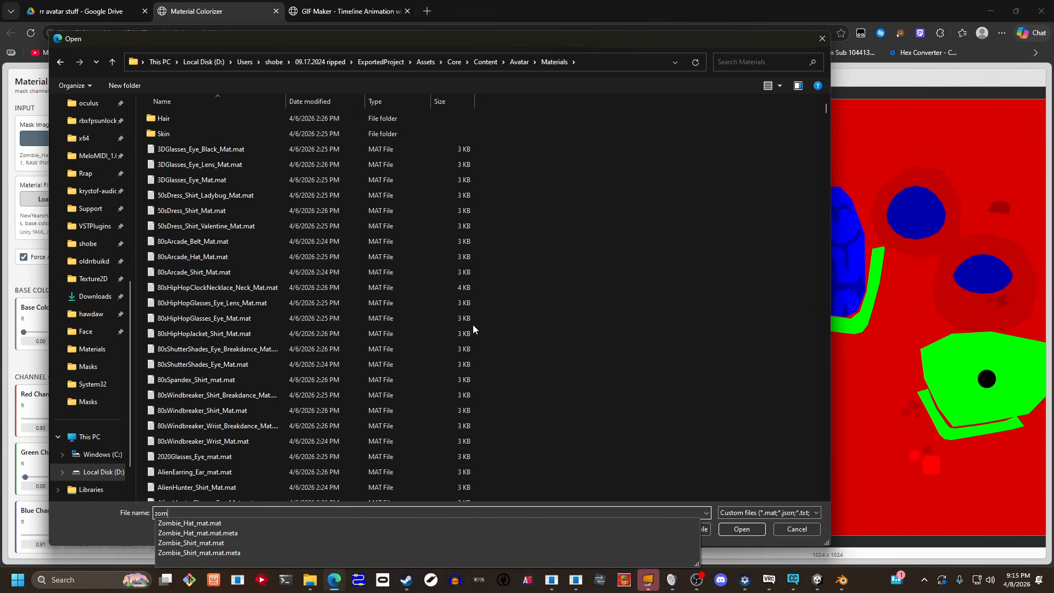
left_click(267, 525)
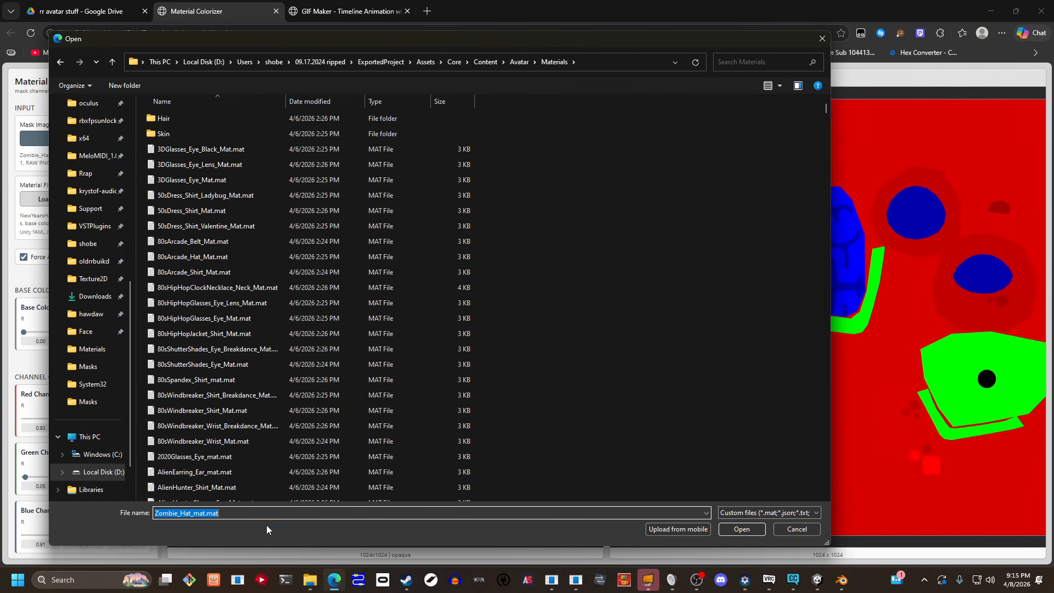
left_click(741, 529)
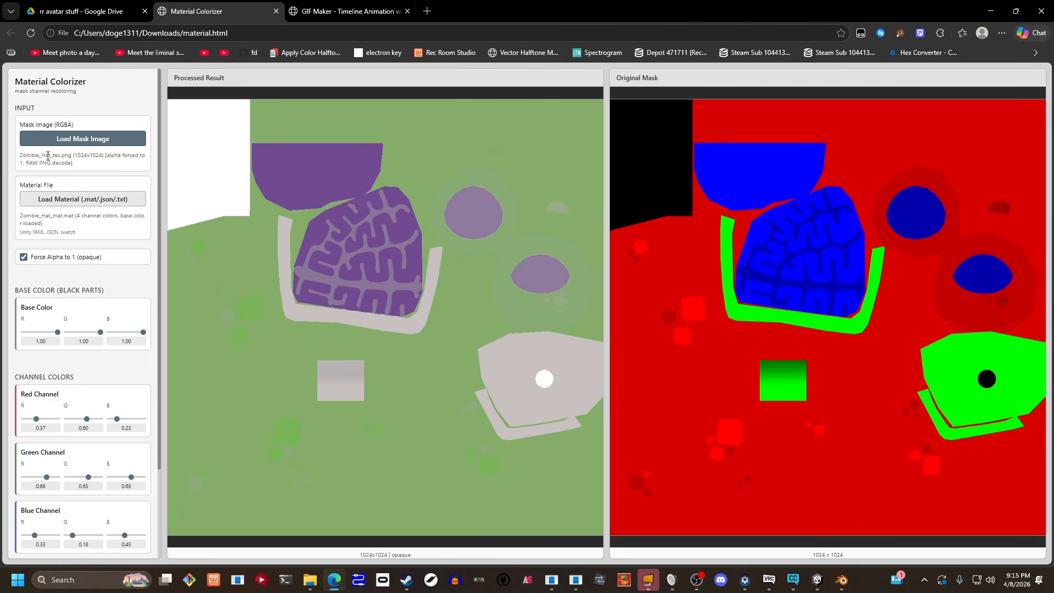
- Set the base color's R, G and B values to 0.00 so the unmasked parts are black
left_click_drag(45, 333, 22, 333)
left_click_drag(100, 333, 52, 334)
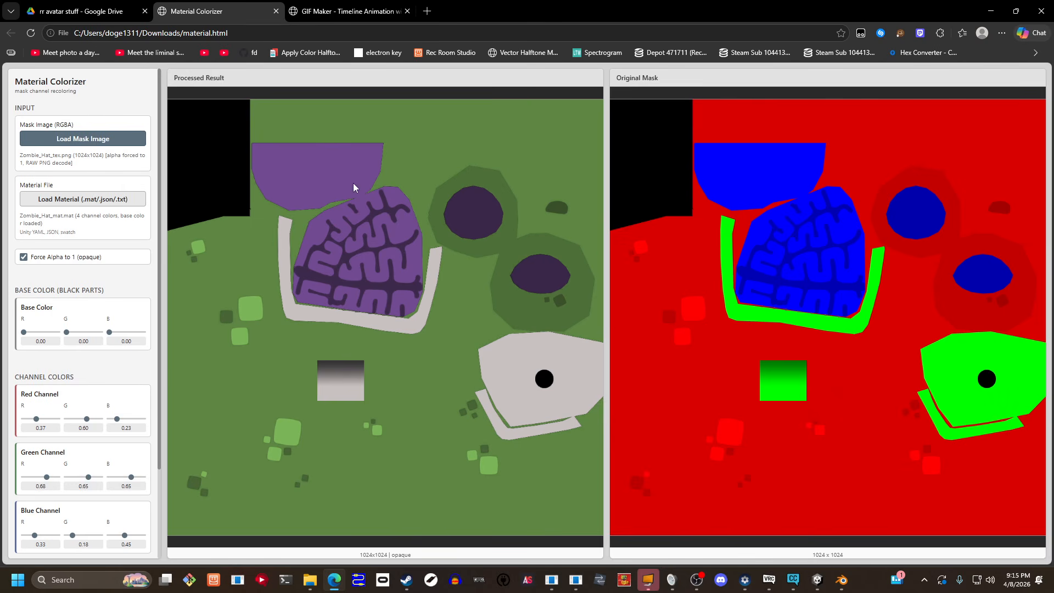
scroll(137, 268, "down", 2)
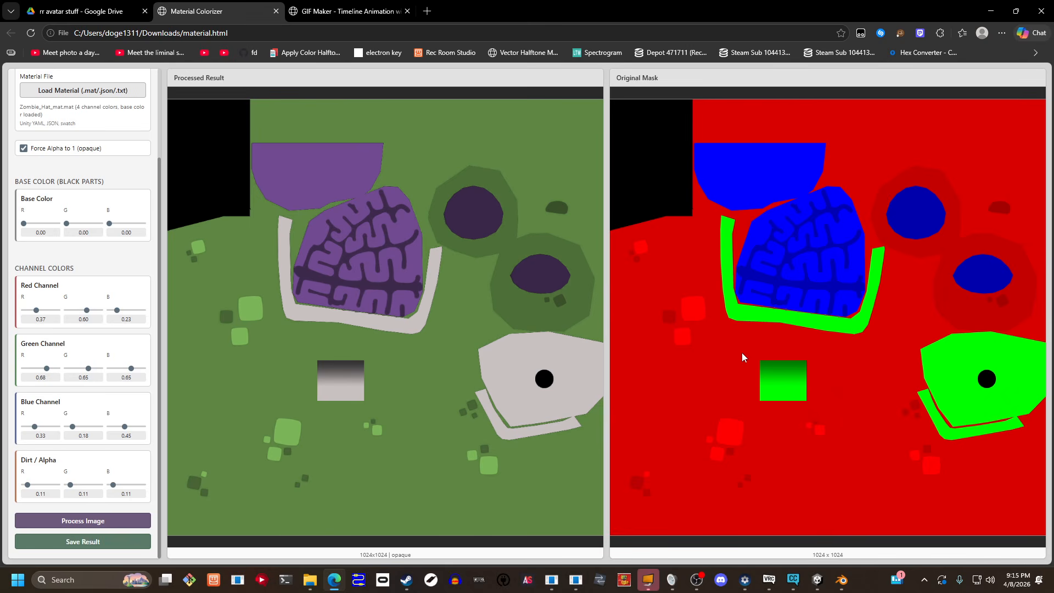
left_click_drag(613, 306, 370, 266)
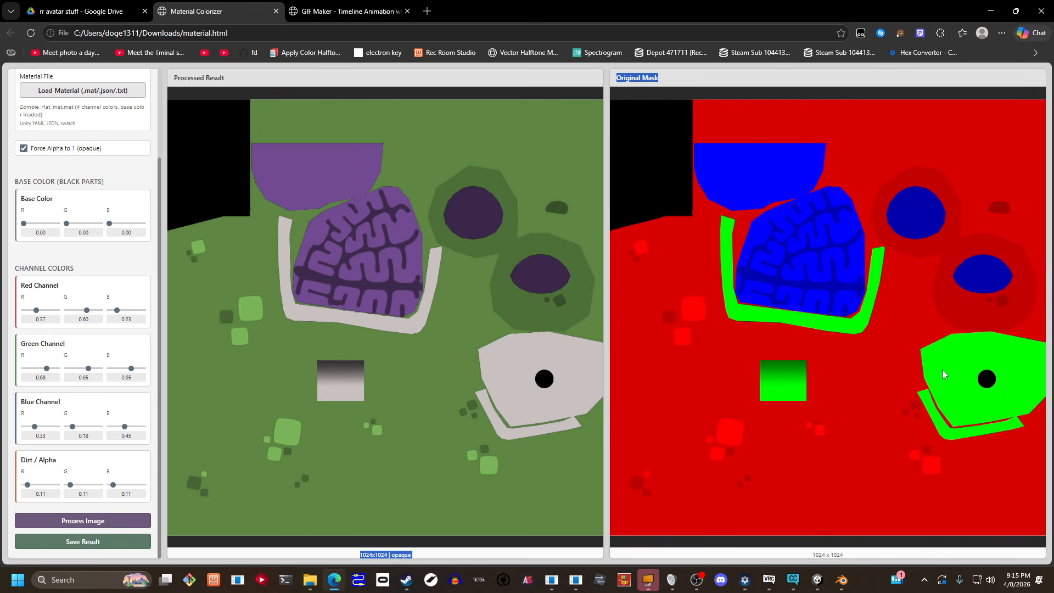
left_click(716, 72)
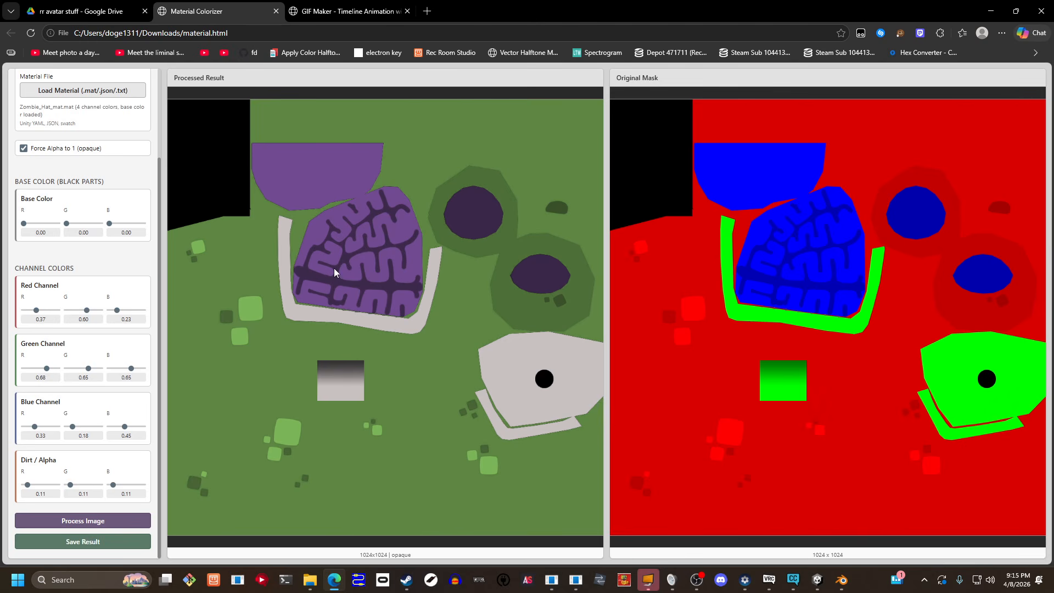
- Switch to File Explorer, close the Videos window, and open the Avatar\Masks folder of the 09.17.2024 ripped project
mouse_move(818, 582)
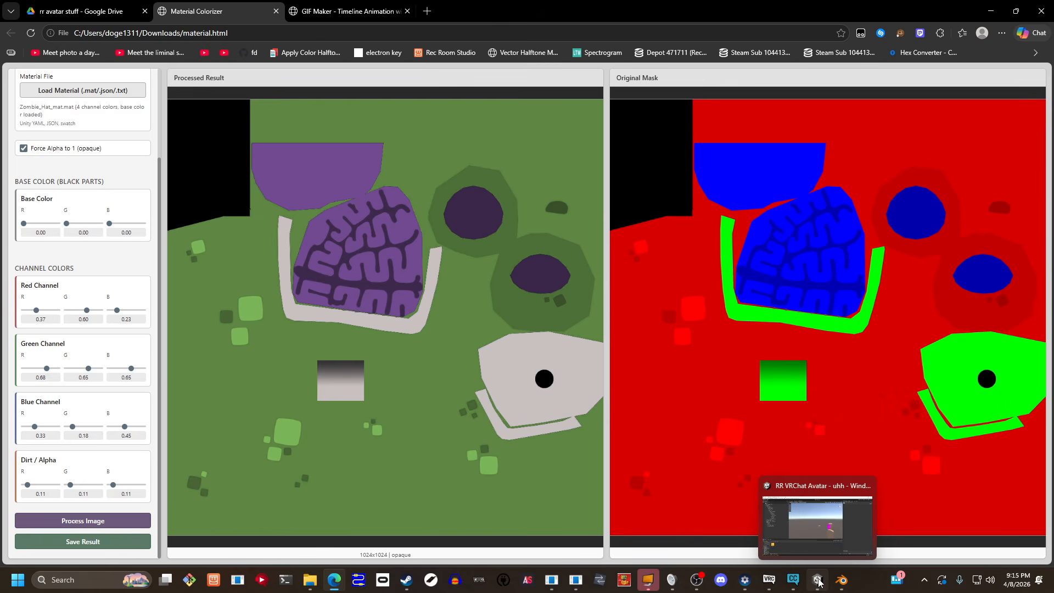
mouse_move(310, 579)
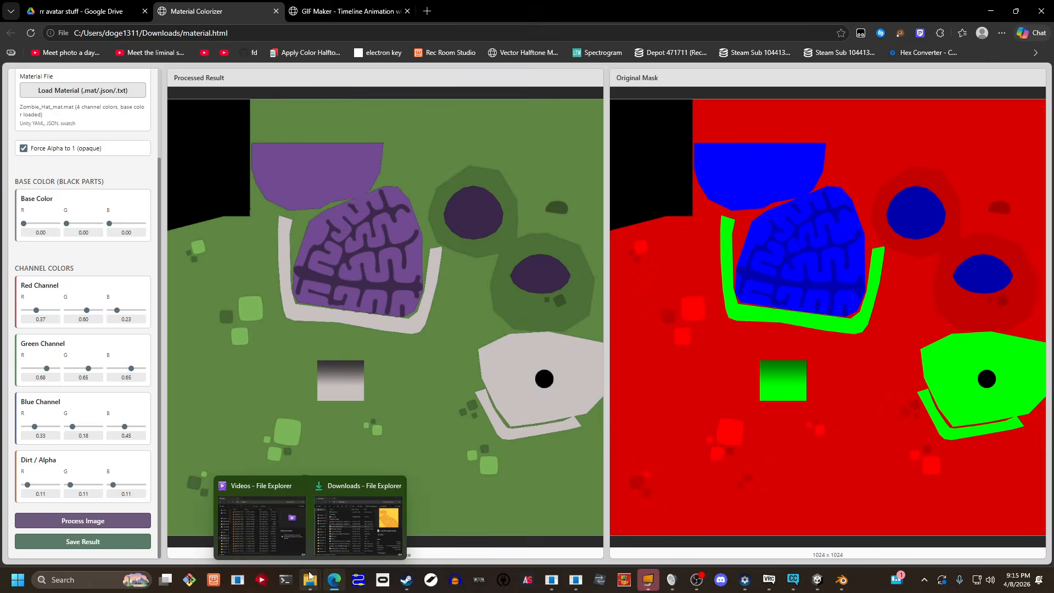
left_click(272, 527)
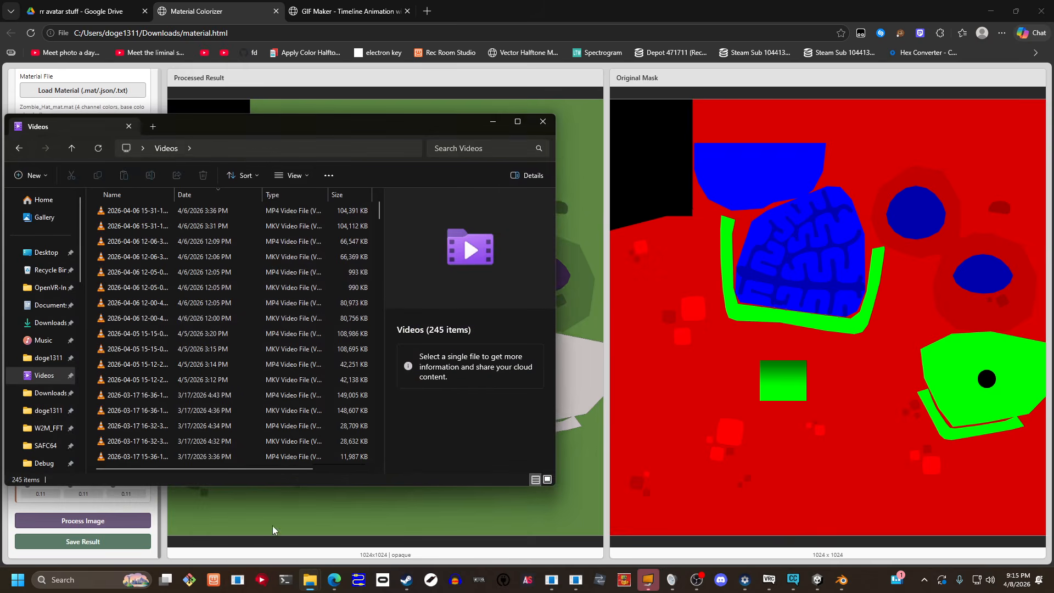
left_click(543, 121)
left_click(309, 579)
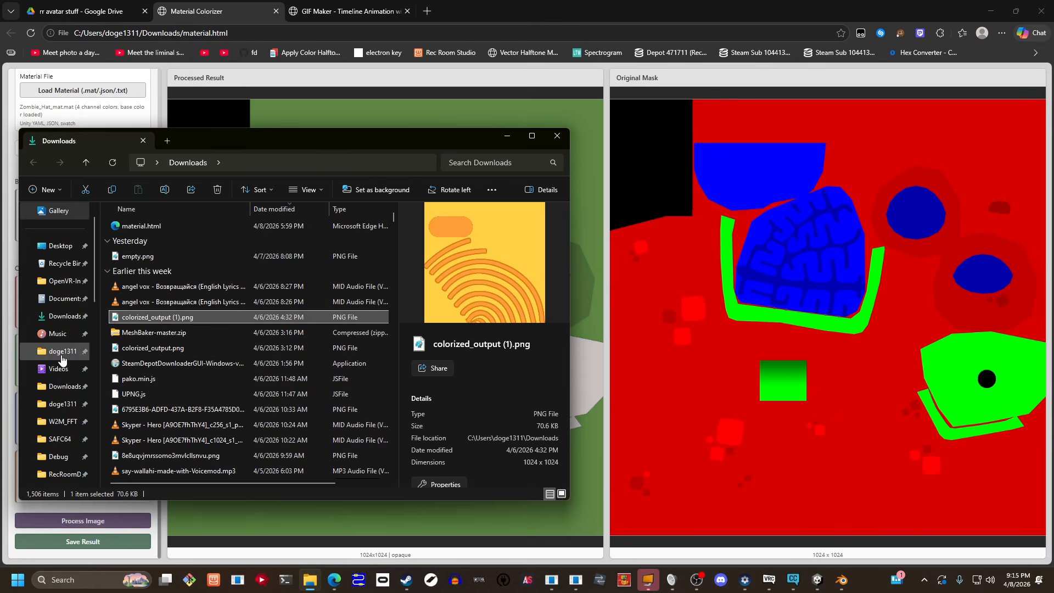
left_click(321, 163)
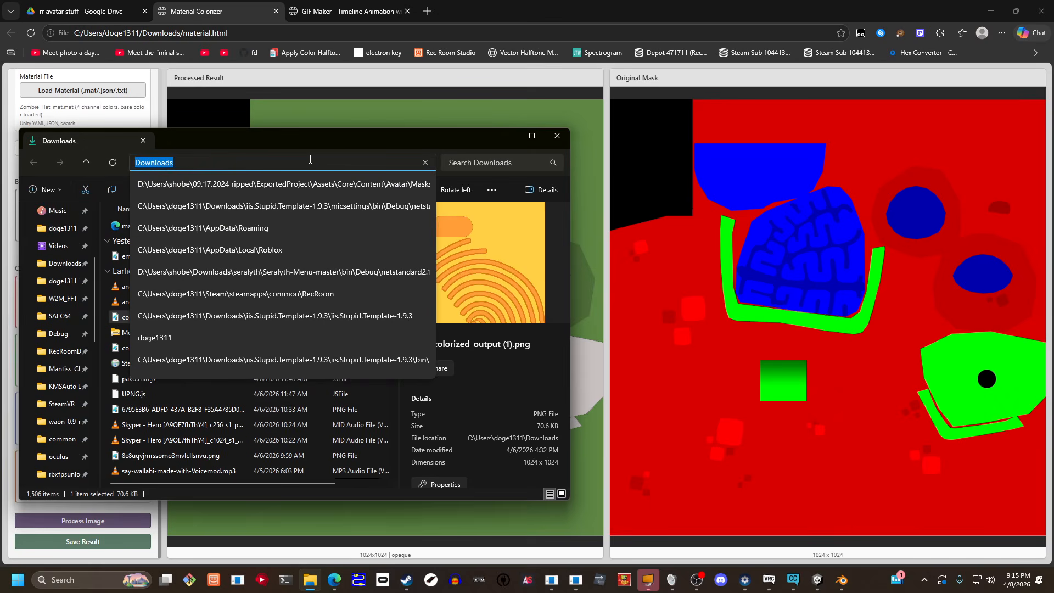
left_click(284, 184)
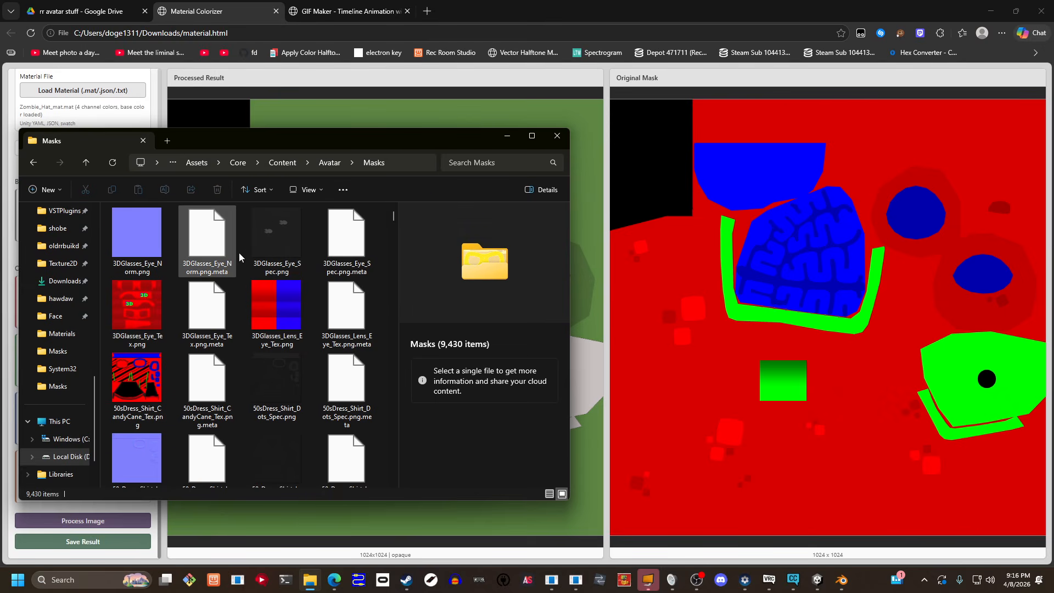
- Search the Masks folder for hotdog and import HotdogOutfit_Shirt_ExtraToppings_Tex.png into the avatar/test folder of the RR VRChat Avatar project in Unity
scroll(239, 252, "down", 2)
left_click(467, 163)
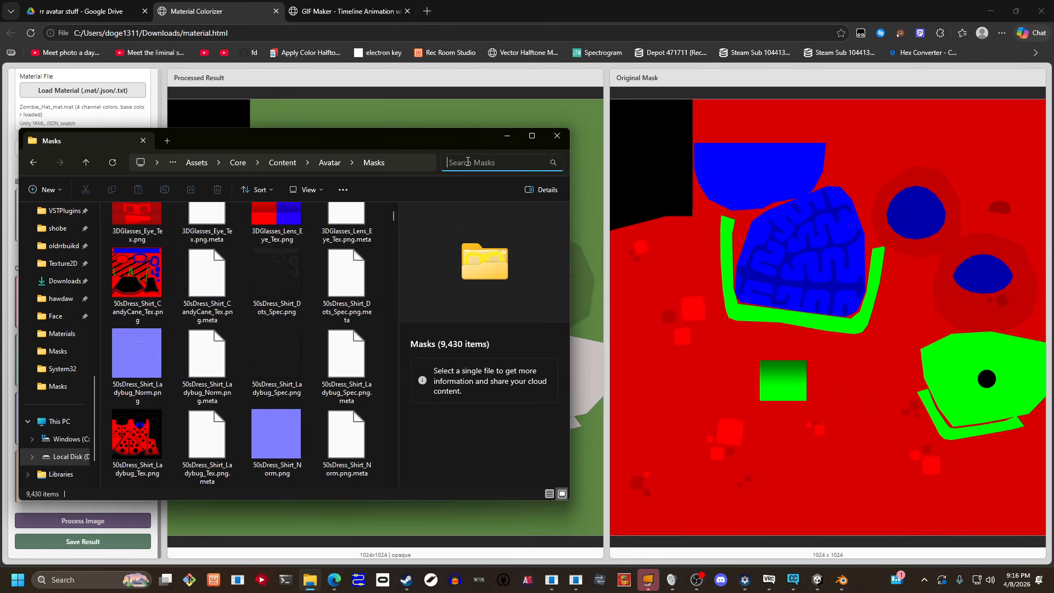
type("hotdog")
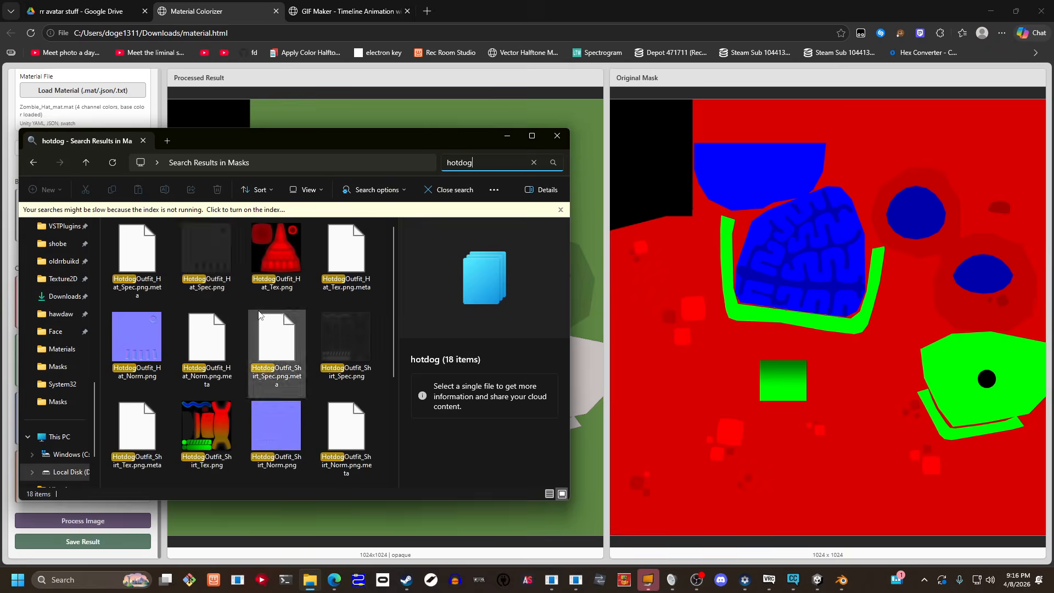
scroll(259, 314, "down", 3)
left_click(353, 358)
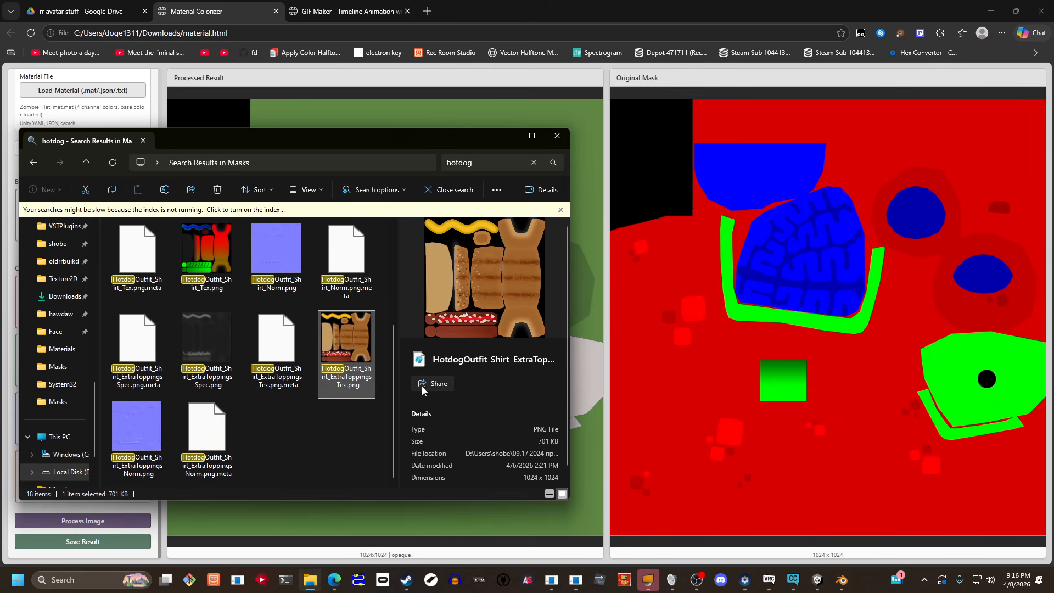
left_click(817, 579)
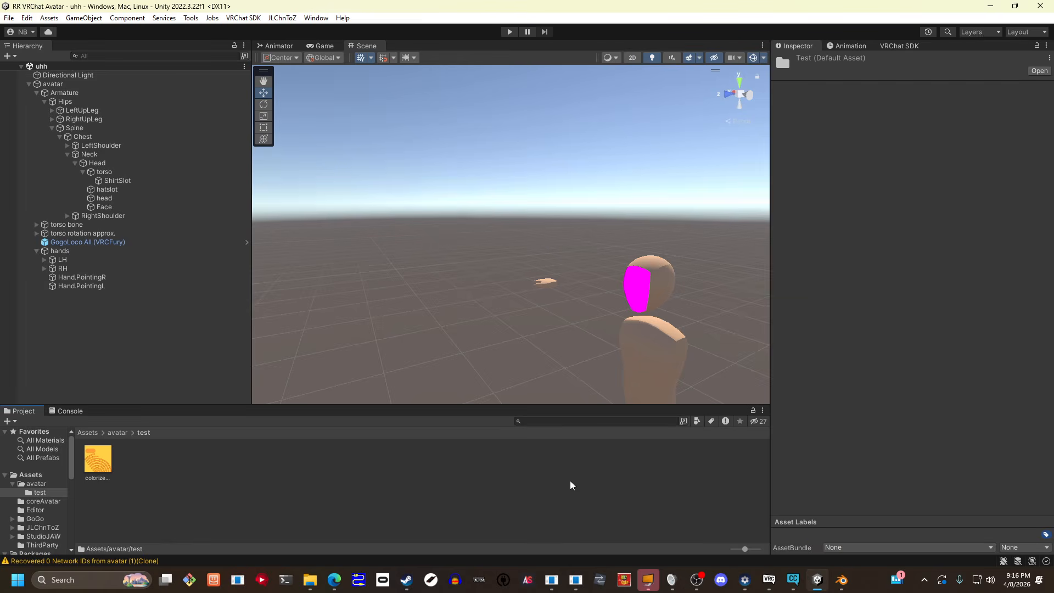
- Create a new material in the avatar/test folder, keeping the default name
right_click(328, 471)
mouse_move(414, 101)
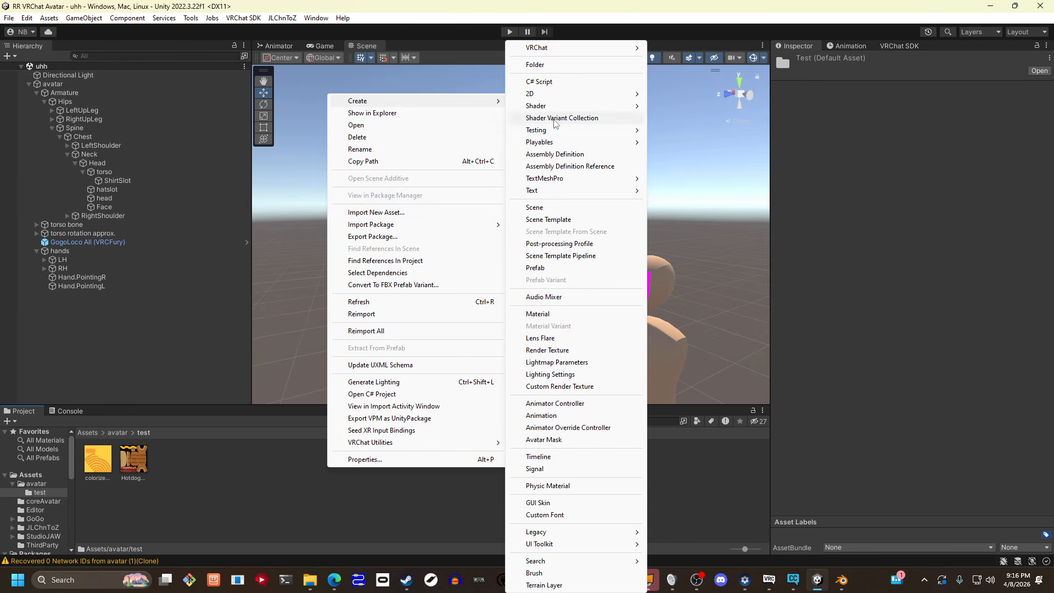
left_click(537, 314)
right_click(247, 482)
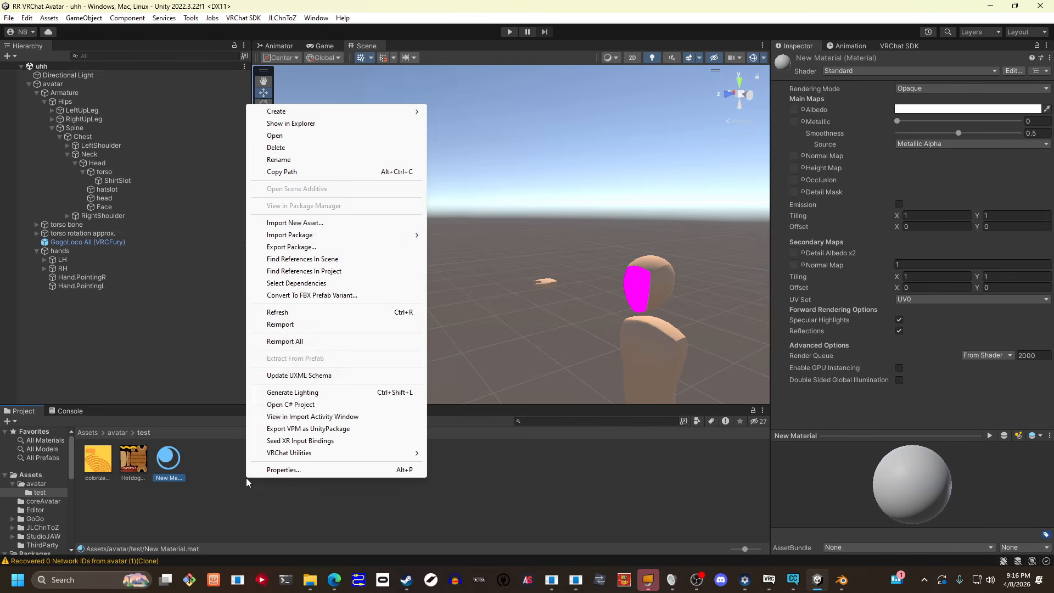
mouse_move(324, 111)
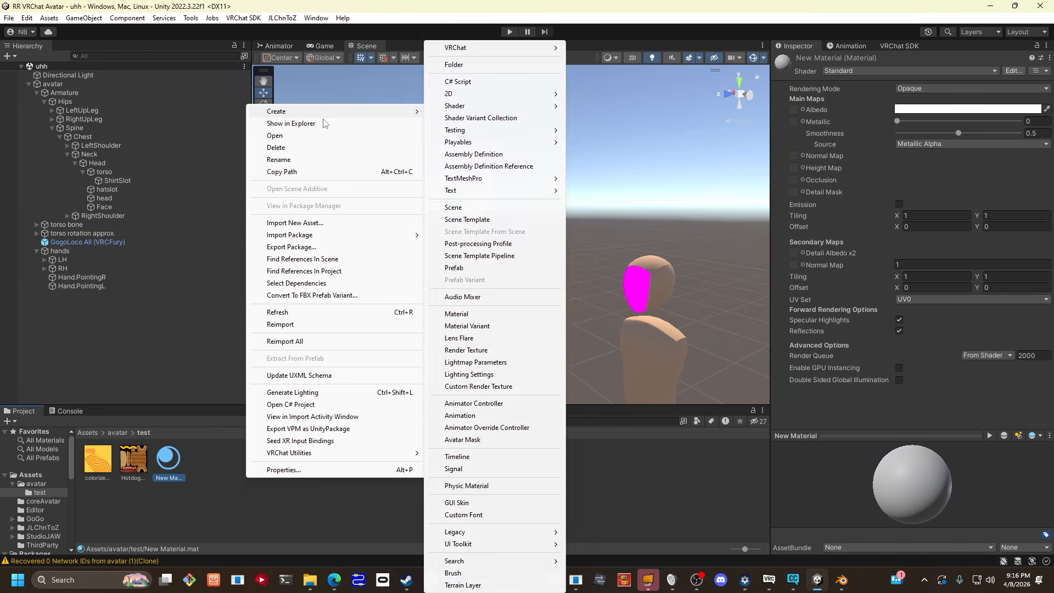
left_click(493, 325)
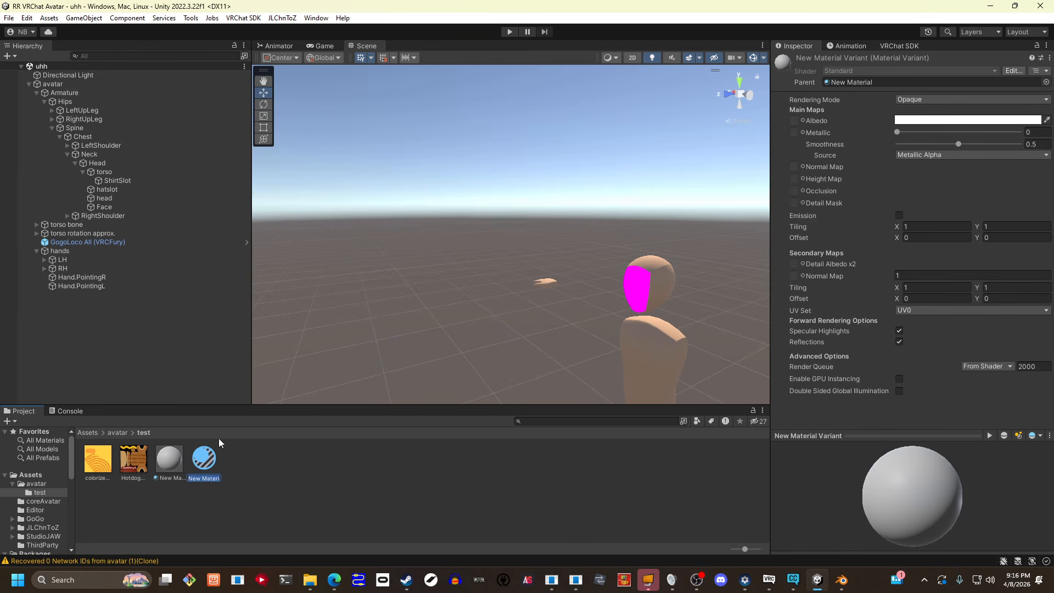
key("Return")
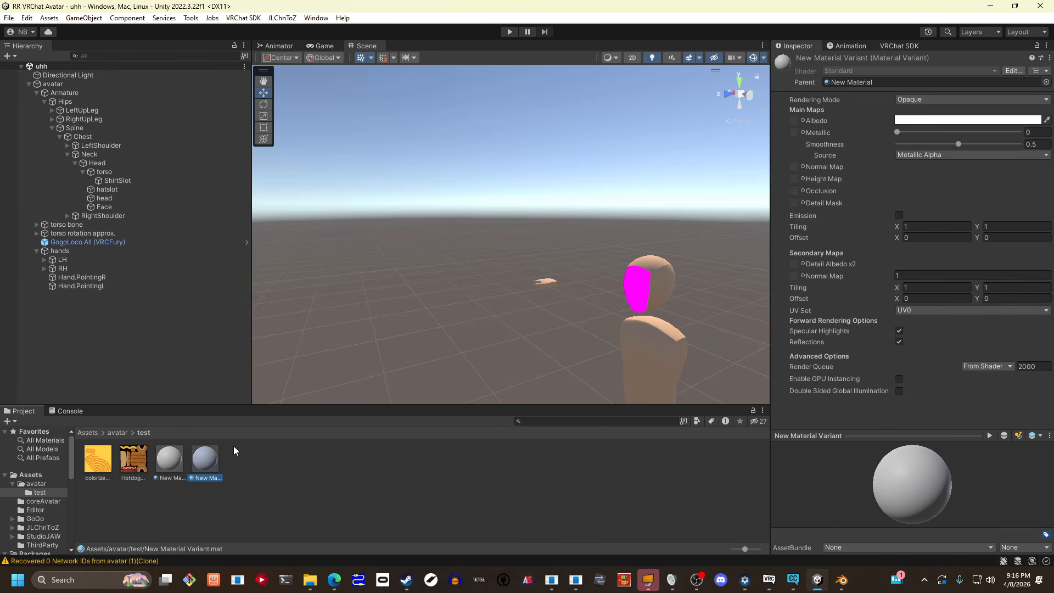
key("Delete")
key("Return")
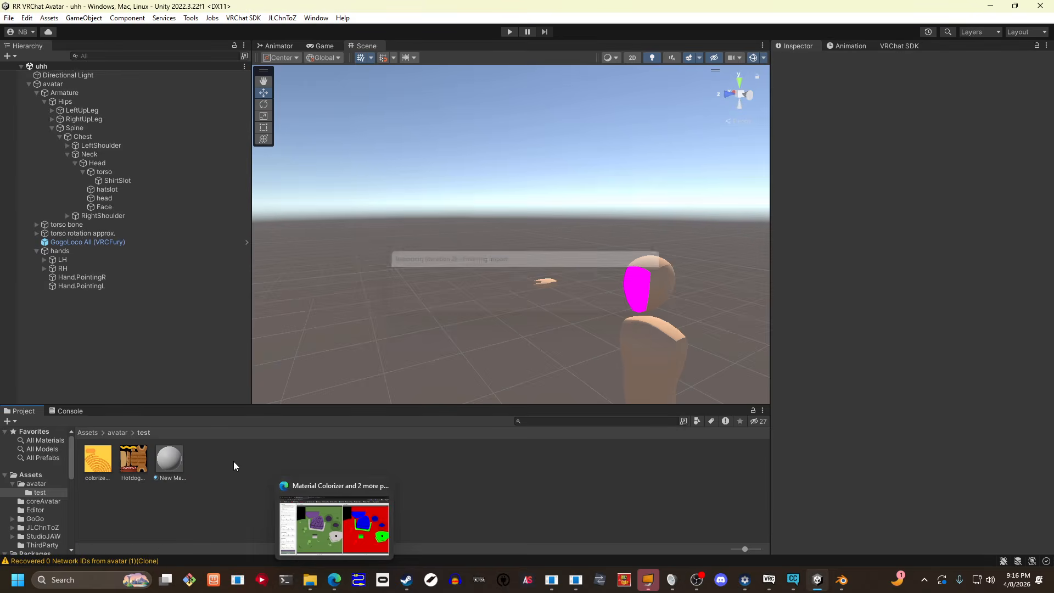
- Create another material in the avatar/test folder and name it hat
right_click(234, 460)
mouse_move(354, 93)
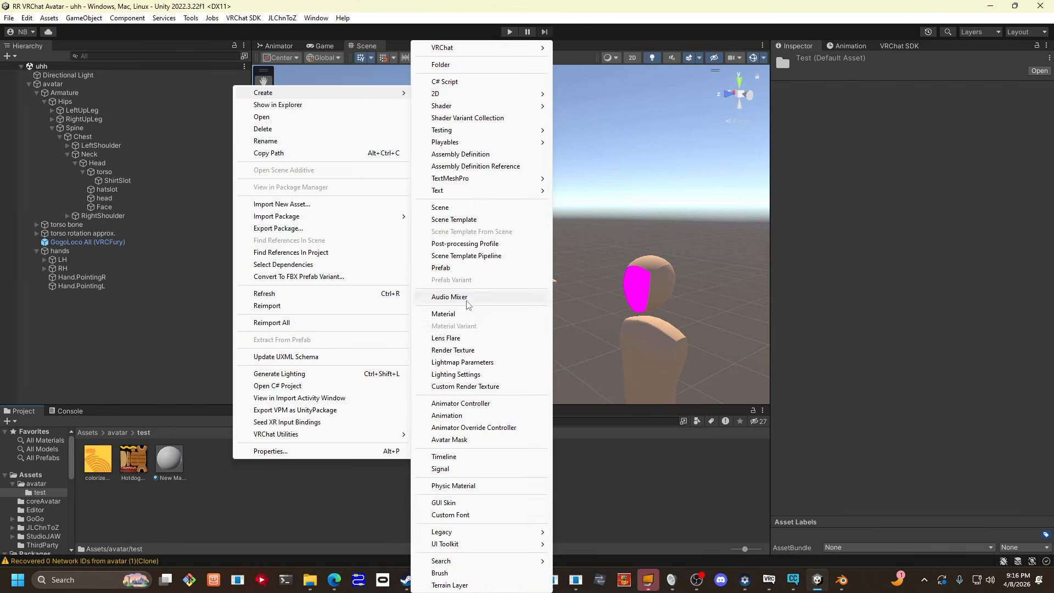
left_click(461, 314)
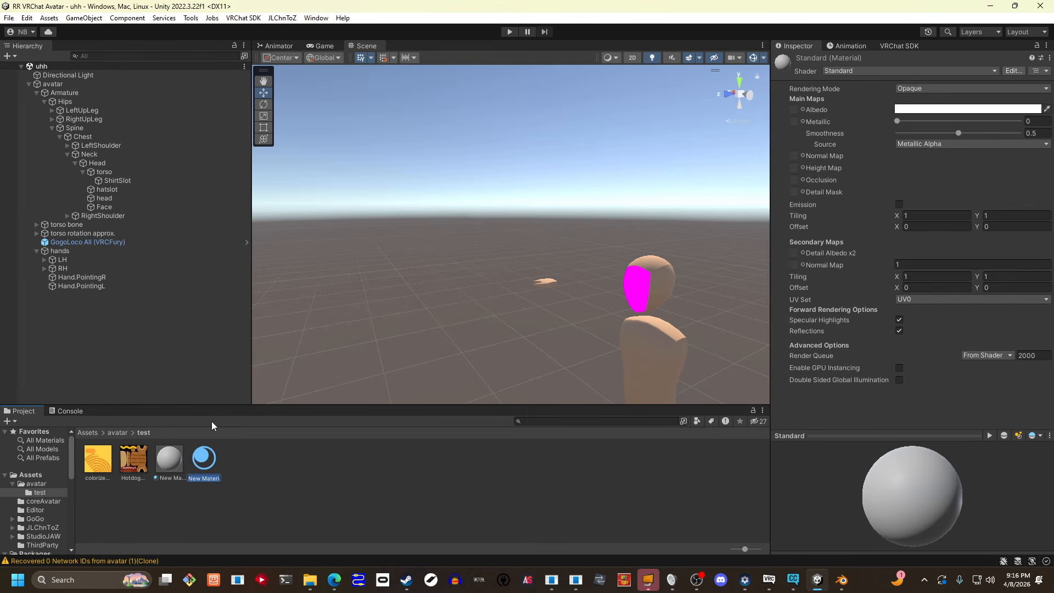
type("hat")
key("Return")
- Rename the remaining New Material as shirt and assign the hotdog shirt texture to its Albedo map
left_click(199, 460)
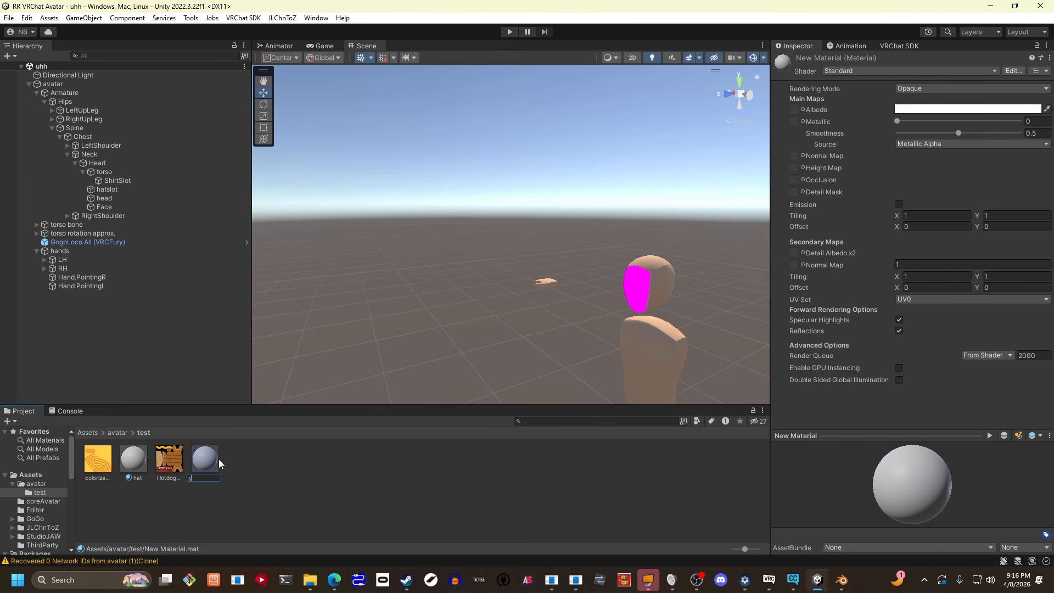
type("rt")
key("Return")
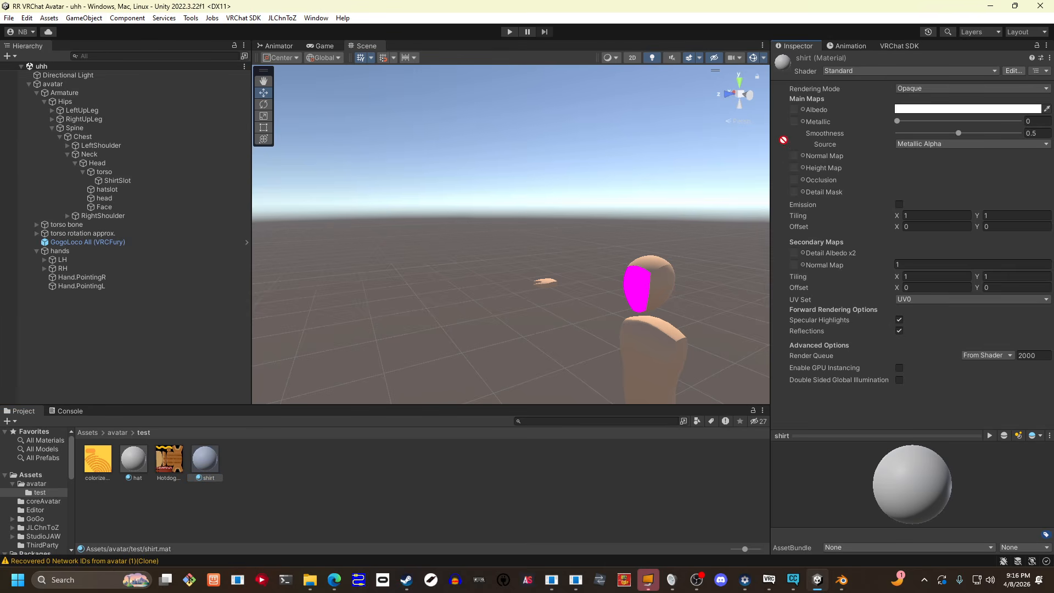
left_click_drag(797, 112, 795, 110)
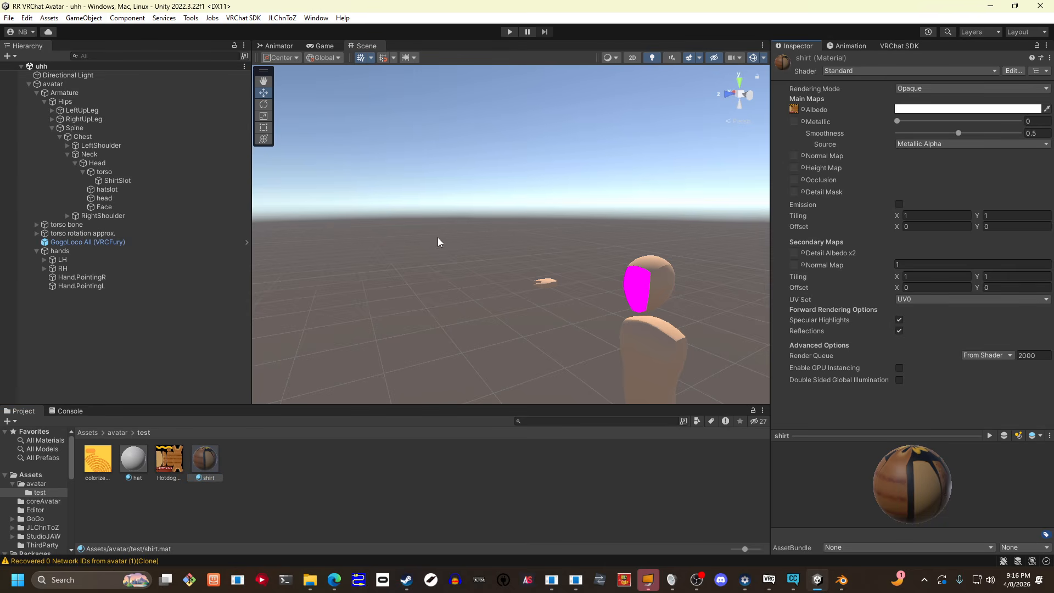
- Assign the yellow colorized texture to the hat material's Albedo map
left_click(123, 465)
left_click_drag(124, 465, 368, 290)
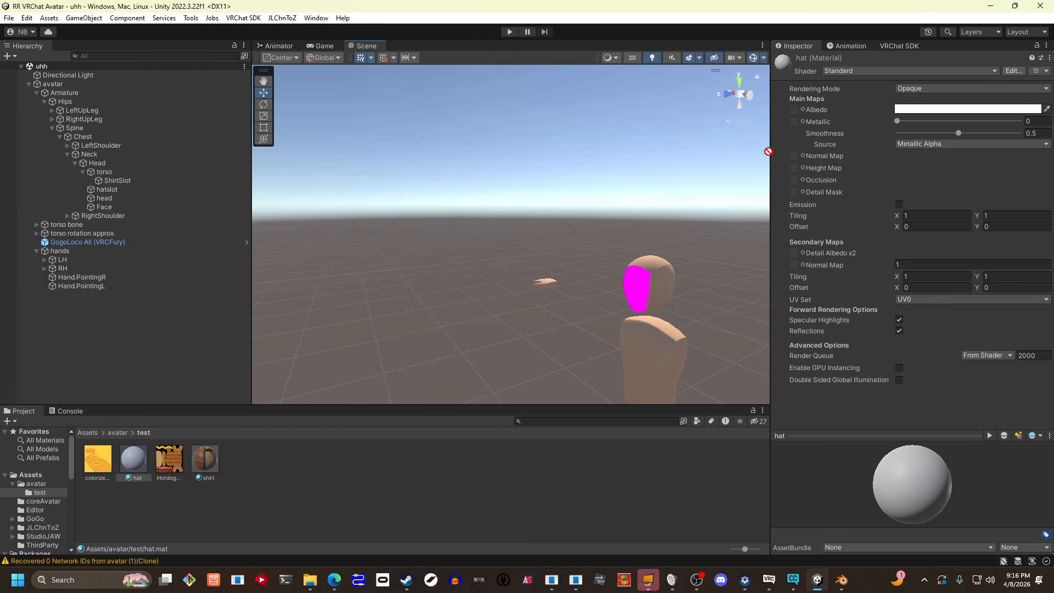
left_click_drag(768, 151, 795, 111)
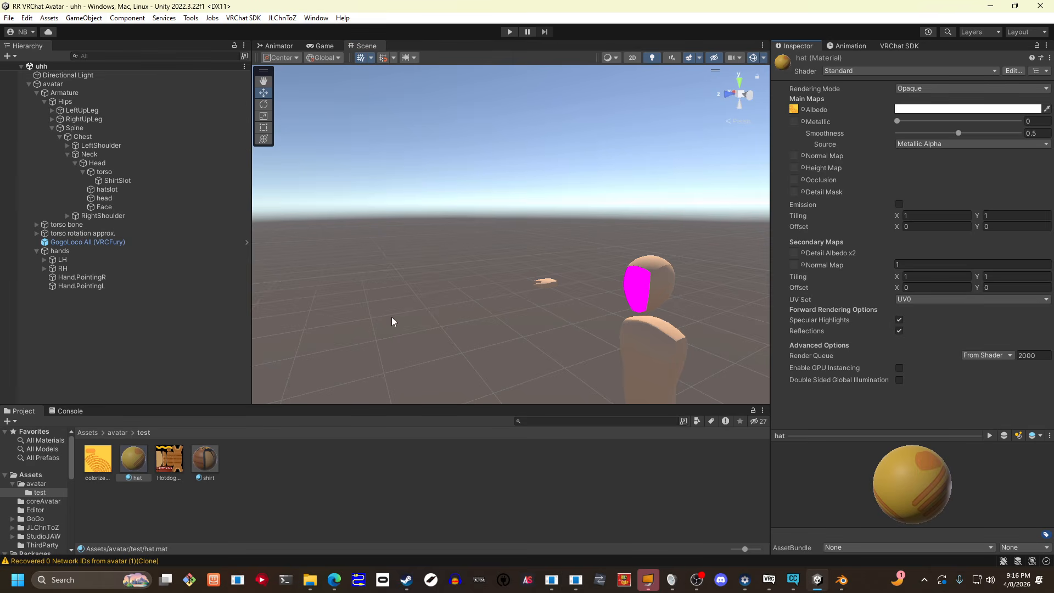
- Switch to File Explorer and return from the hotdog search results to the full Masks folder
left_click(310, 579)
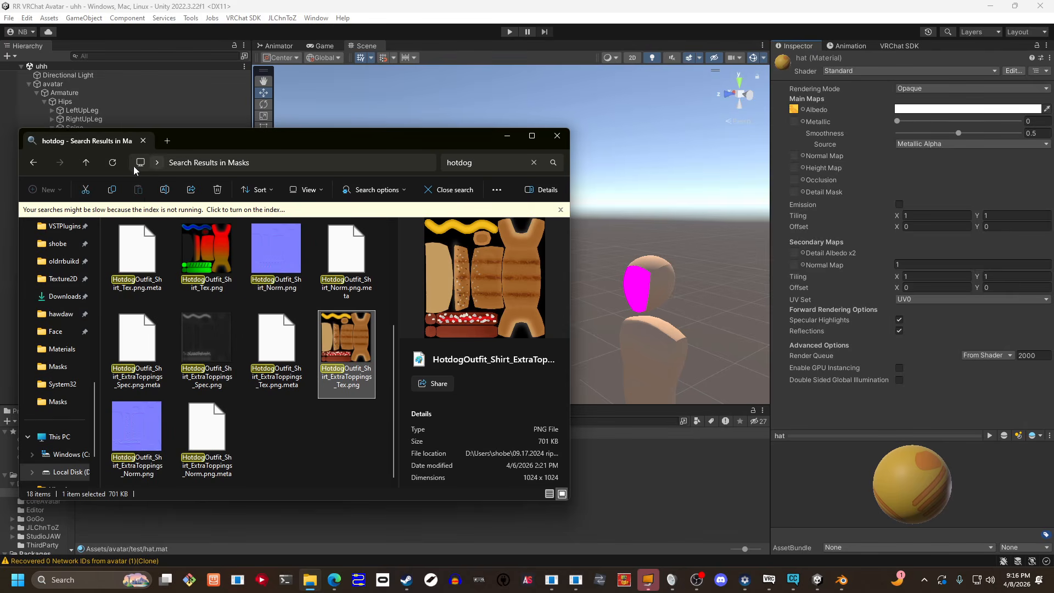
left_click(87, 164)
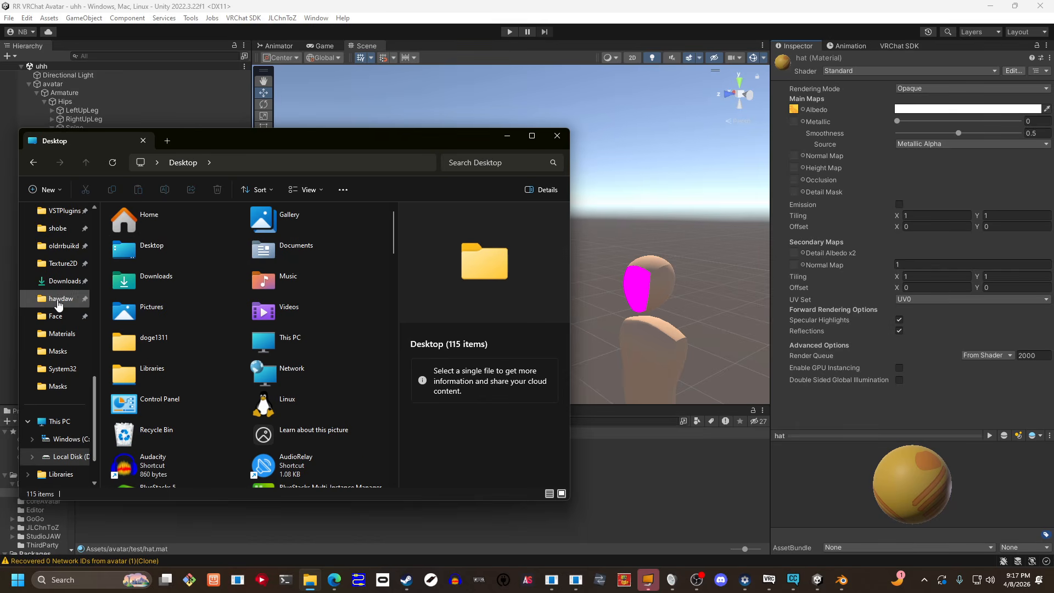
scroll(50, 298, "down", 1)
scroll(165, 286, "down", 1)
scroll(60, 315, "up", 1)
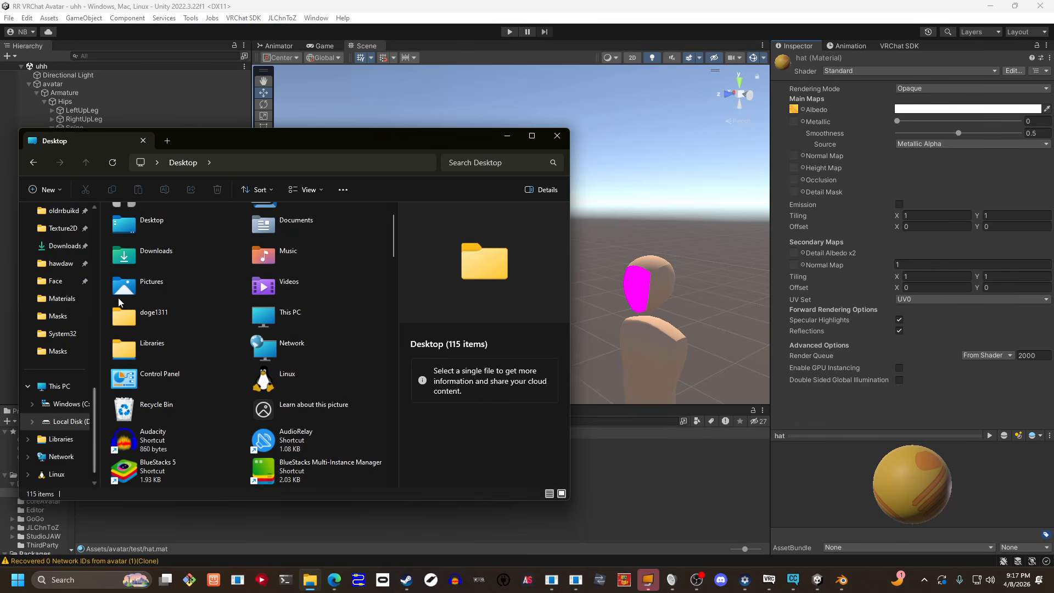
key("alt+Left")
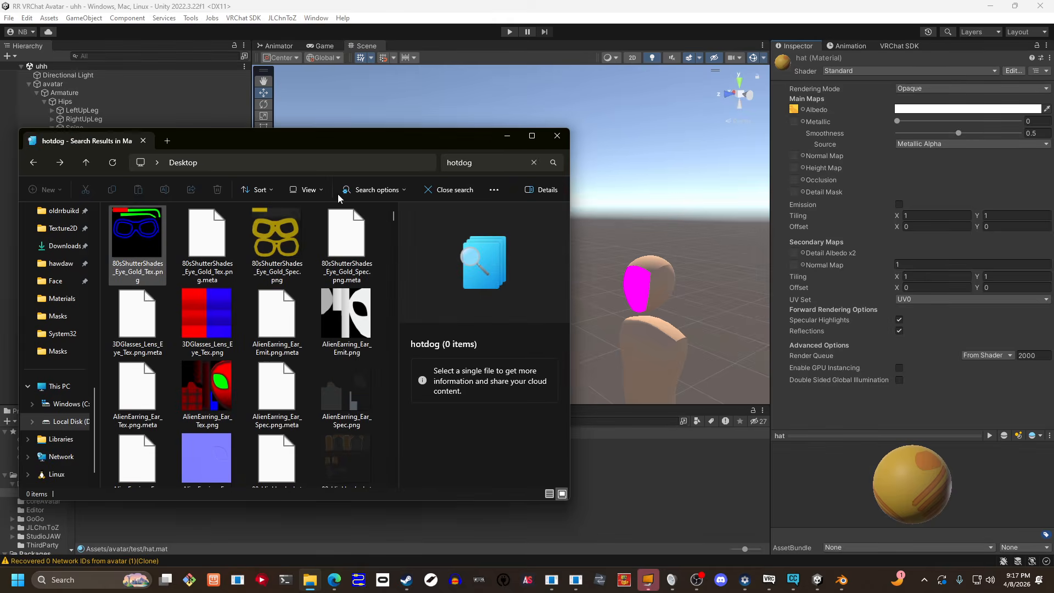
key("alt+Left")
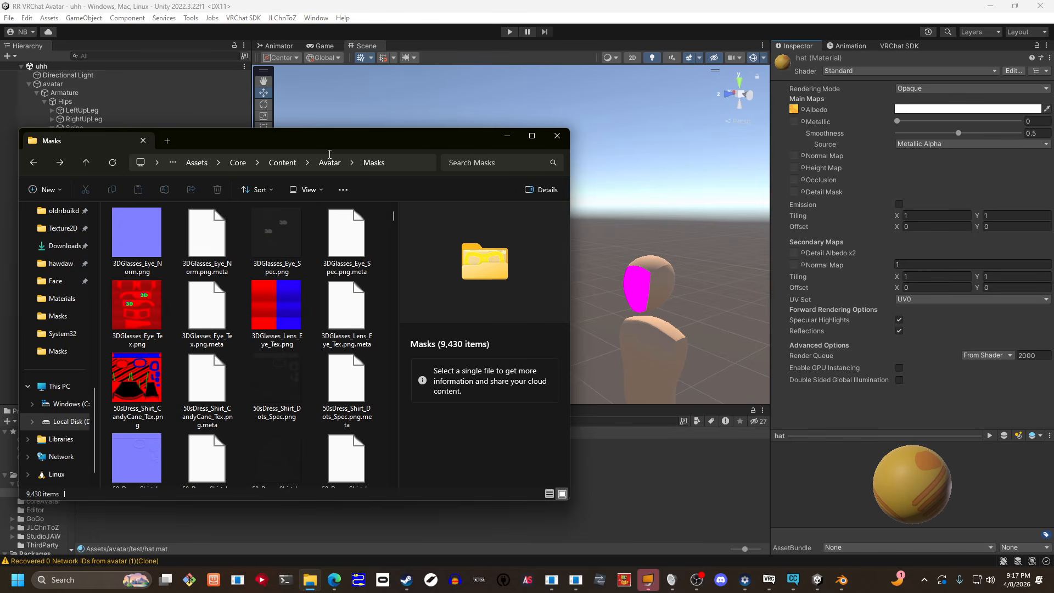
- Open the Shirts folder inside the Avatar Props folder and search it for hotdog
left_click(332, 162)
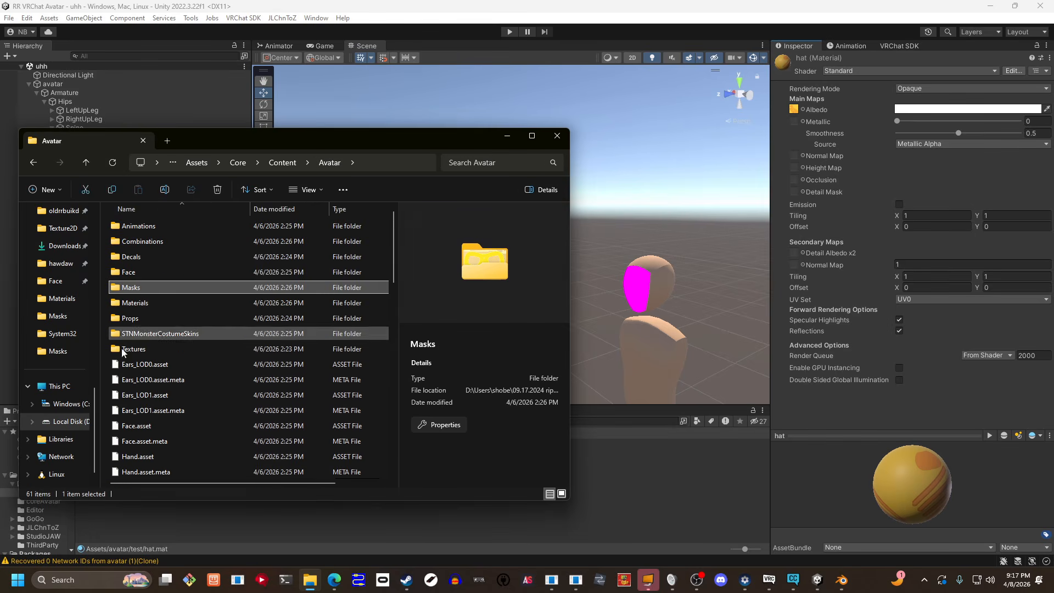
double_click(157, 321)
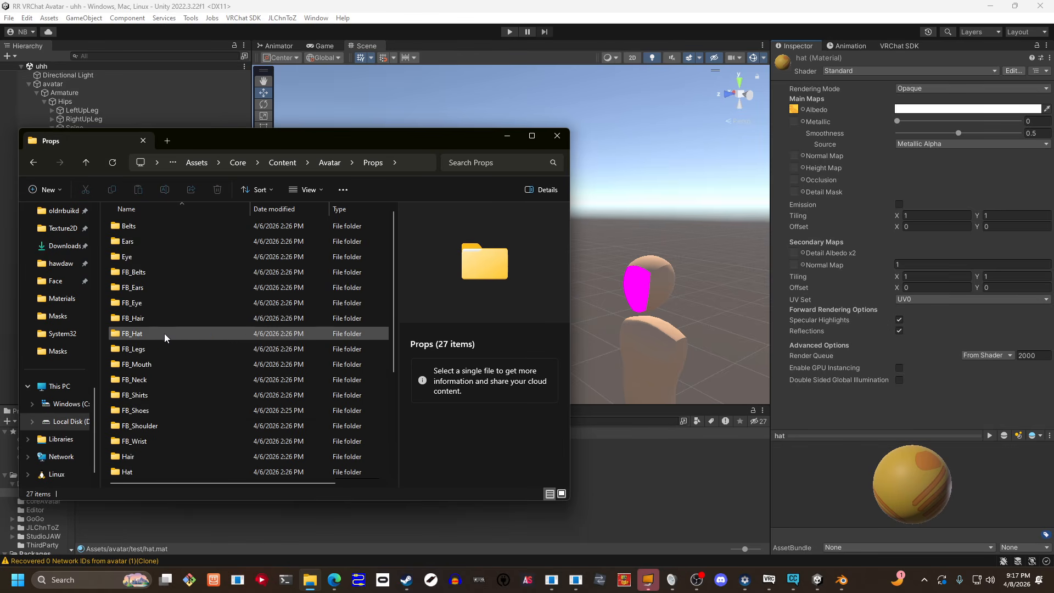
scroll(164, 333, "down", 2)
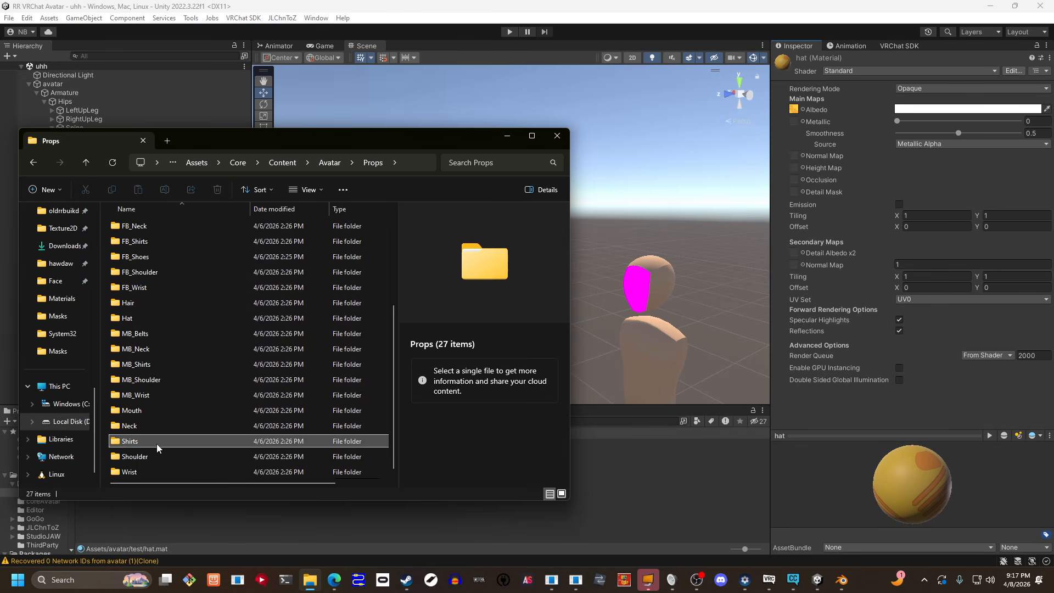
double_click(157, 443)
left_click(501, 157)
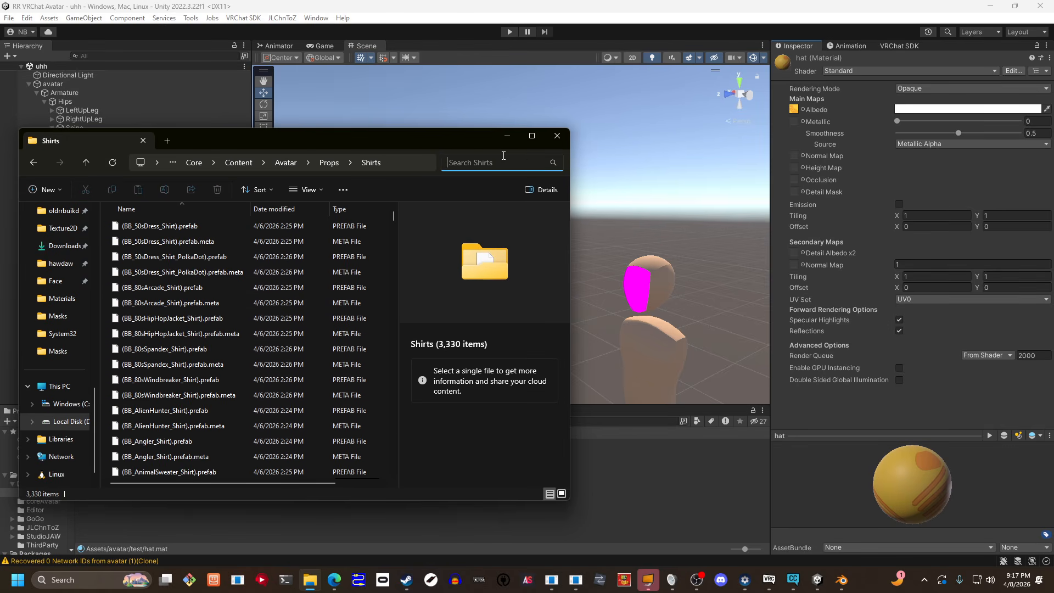
type("hot")
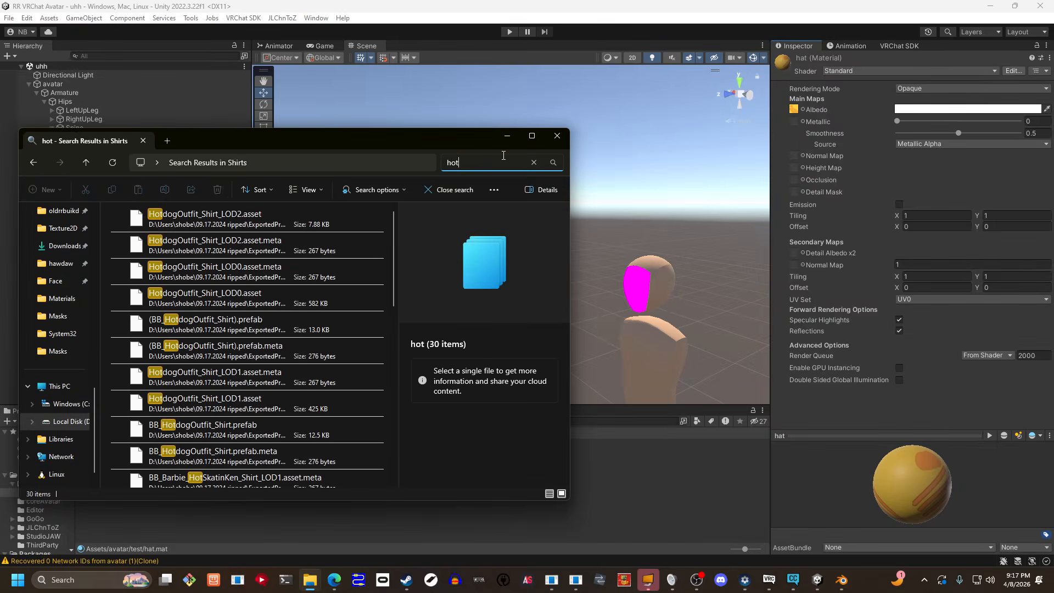
type("dog")
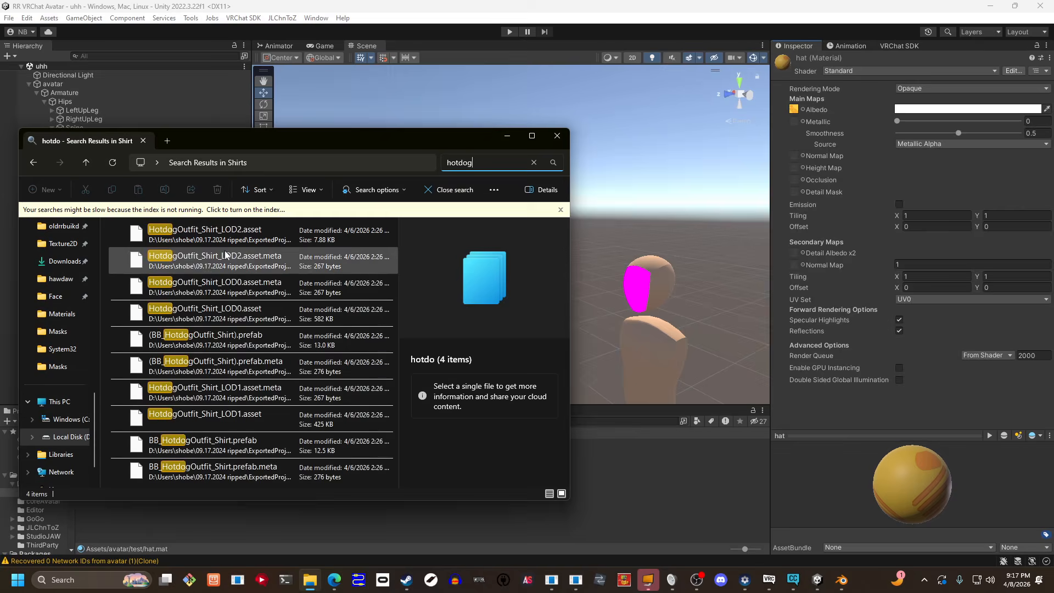
- Import HotdogOutfit_Shirt_LOD0.asset into the avatar/test folder of the Unity project
left_click(232, 320)
left_click_drag(231, 320, 622, 467)
key("alt+Tab")
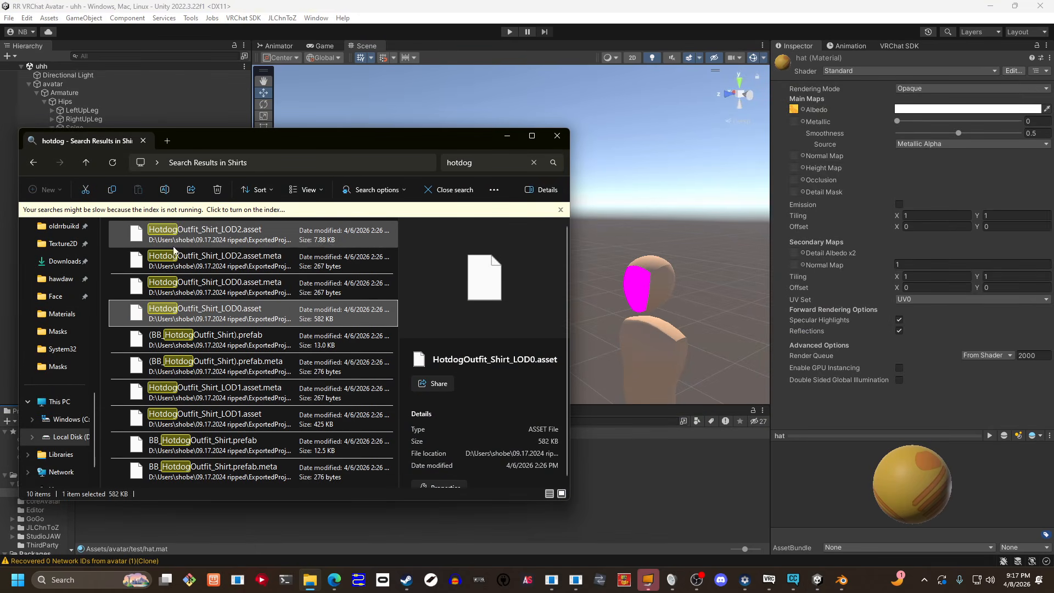
left_click(535, 163)
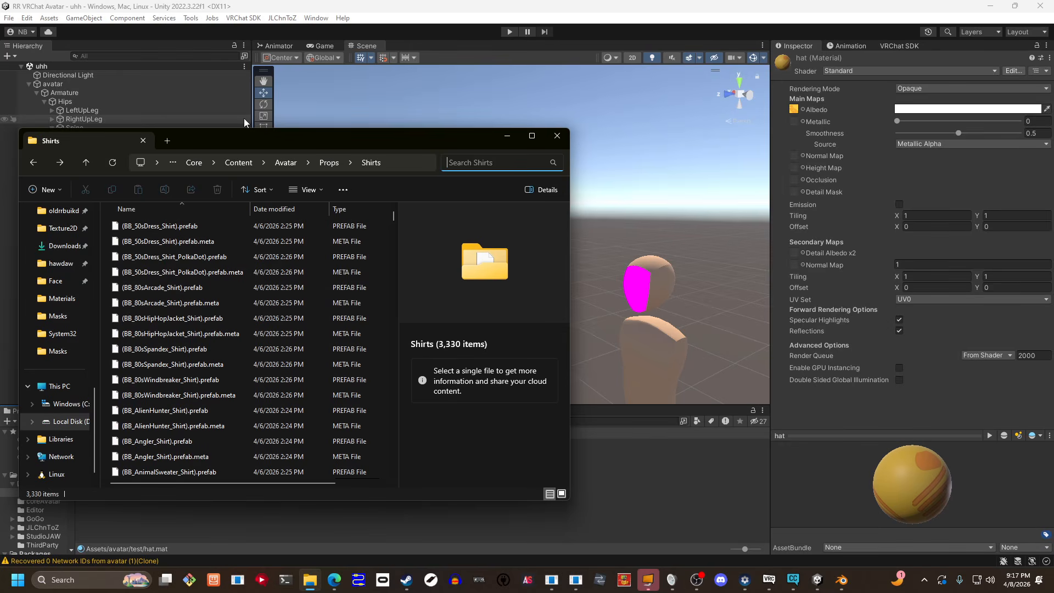
type("nn")
key("BackSpace")
type("w")
key("BackSpace")
type("e")
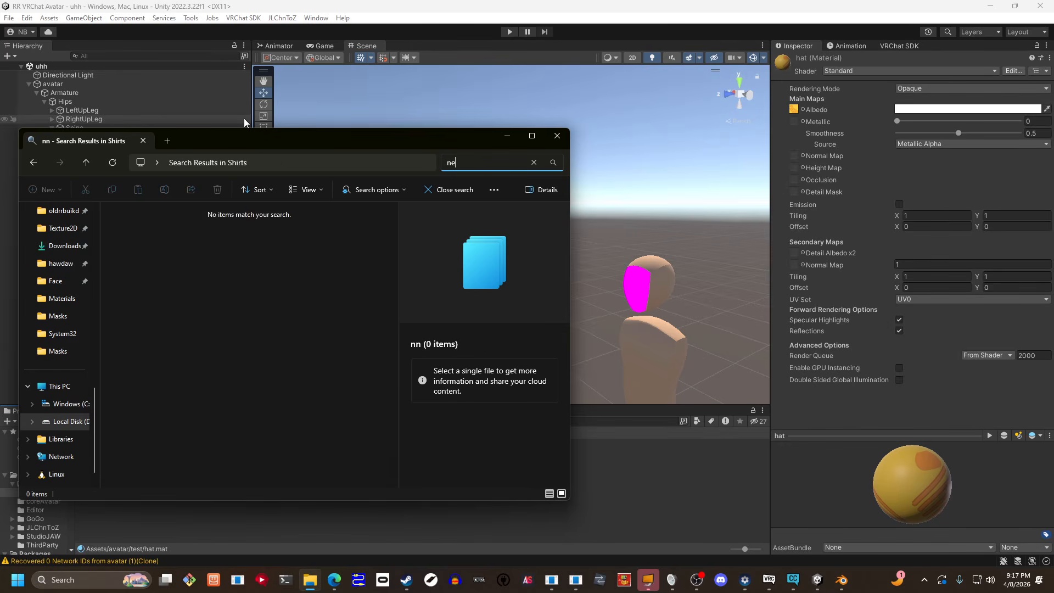
type("wyea")
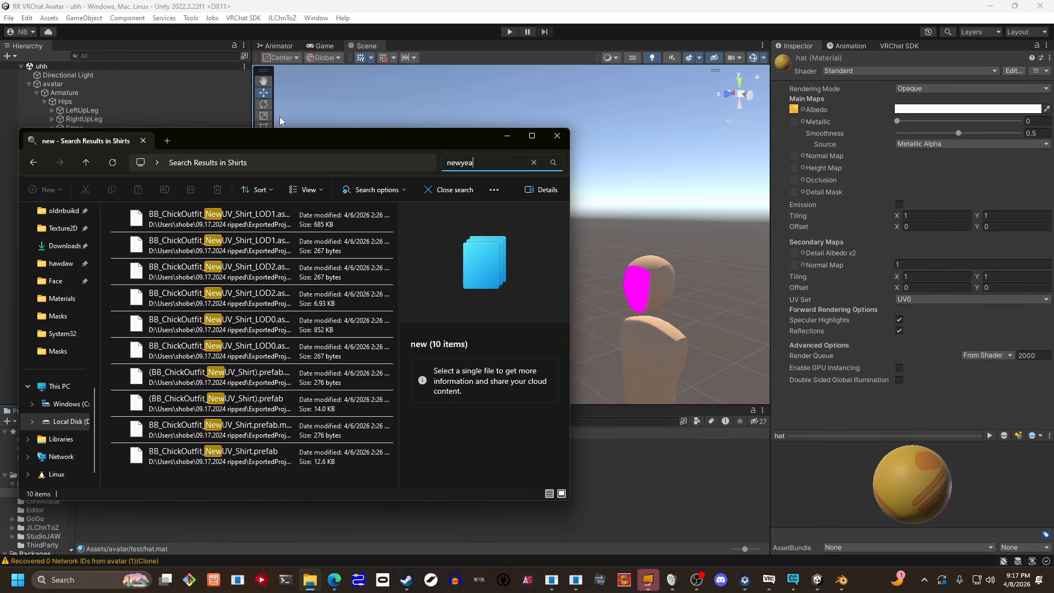
left_click(33, 162)
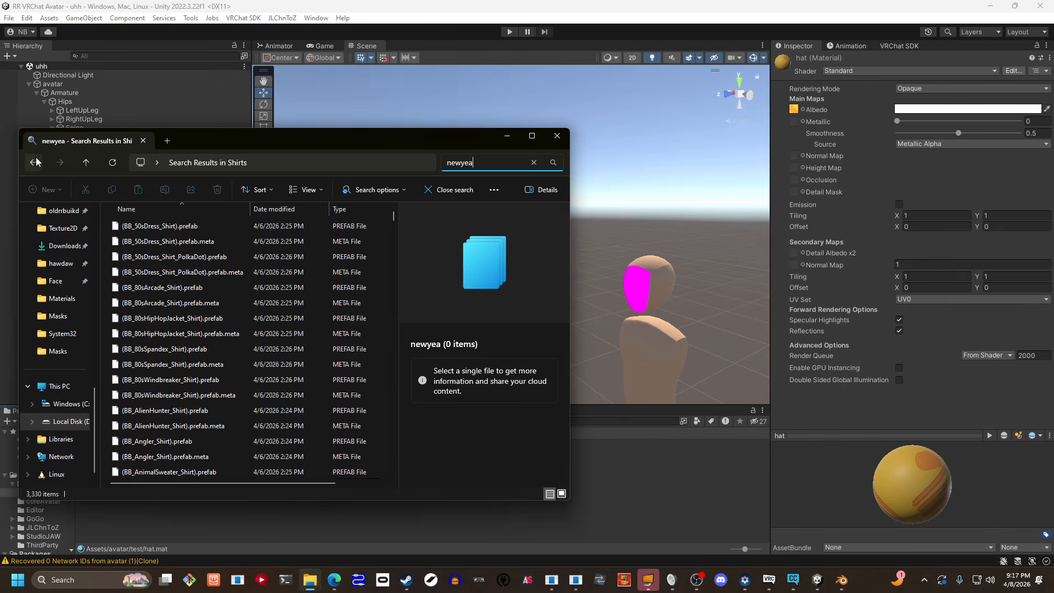
- Search the Props Hat folder for newyear, bring NewYearsHat_LOD0.asset into the avatar/test folder and return to Unity
left_click(330, 162)
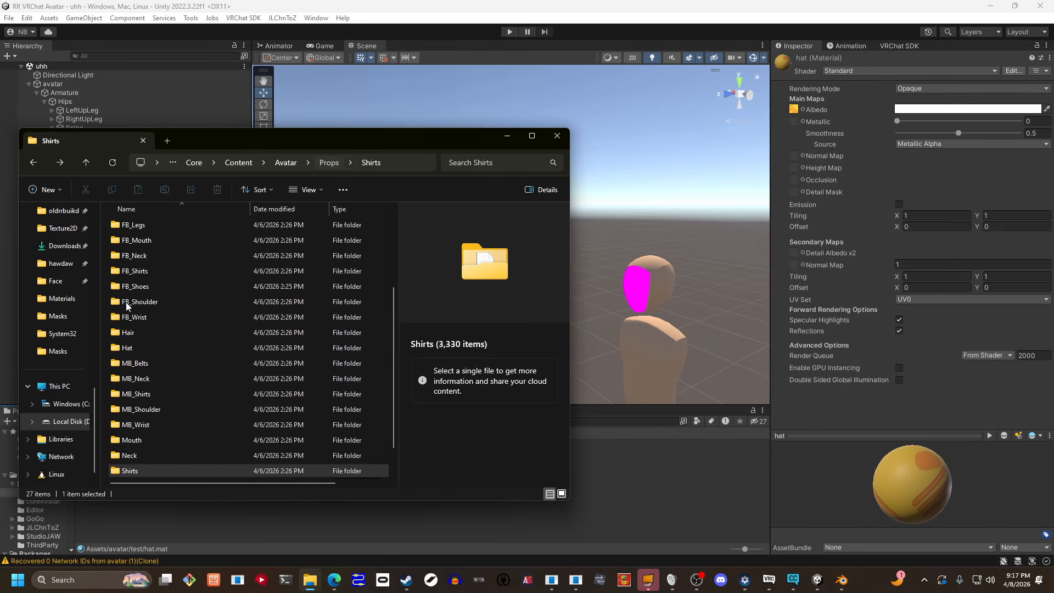
double_click(169, 350)
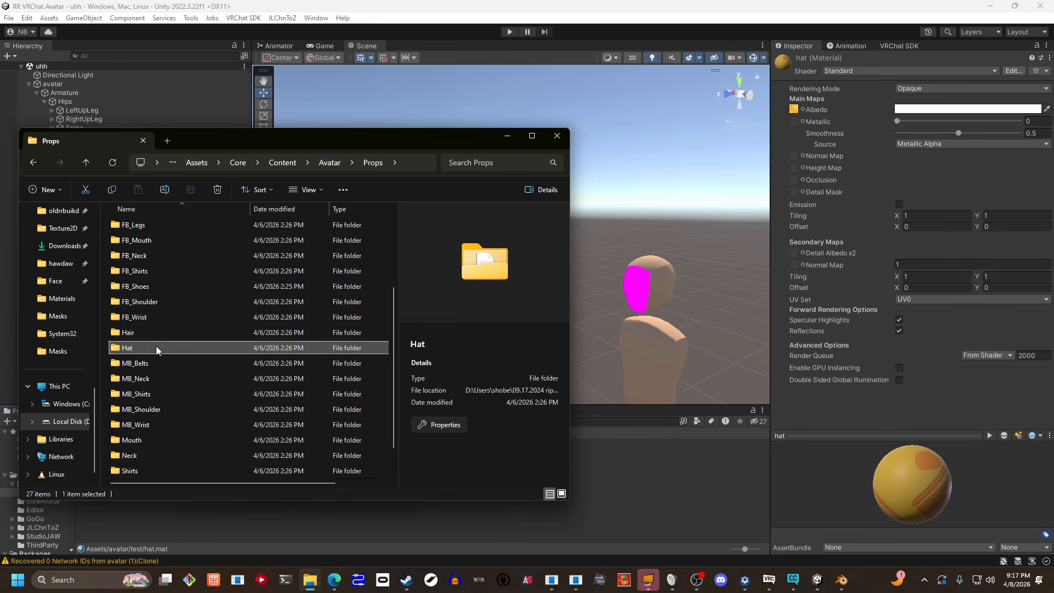
left_click(474, 163)
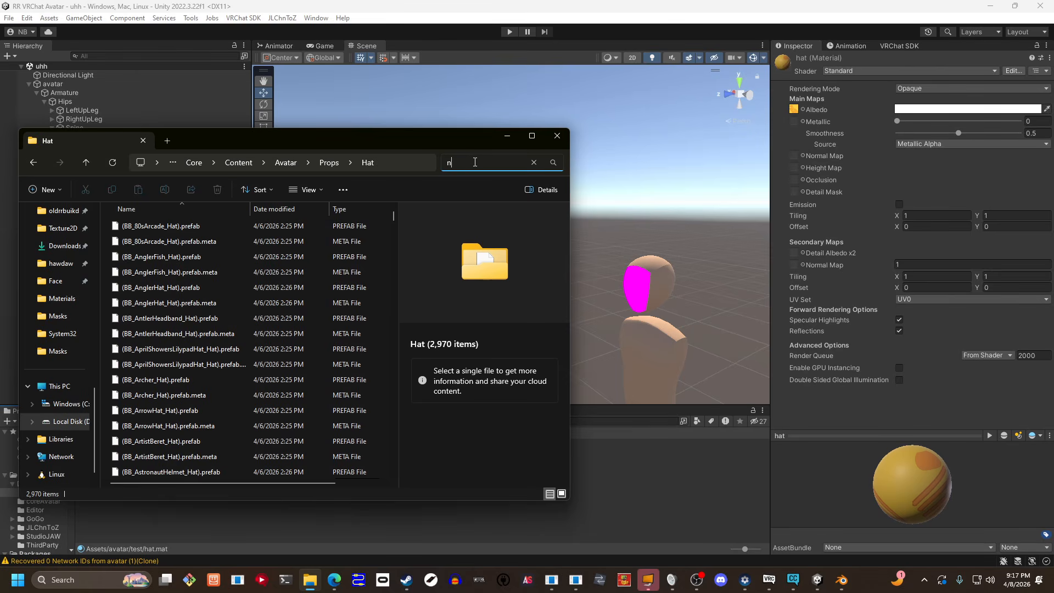
type("newyear")
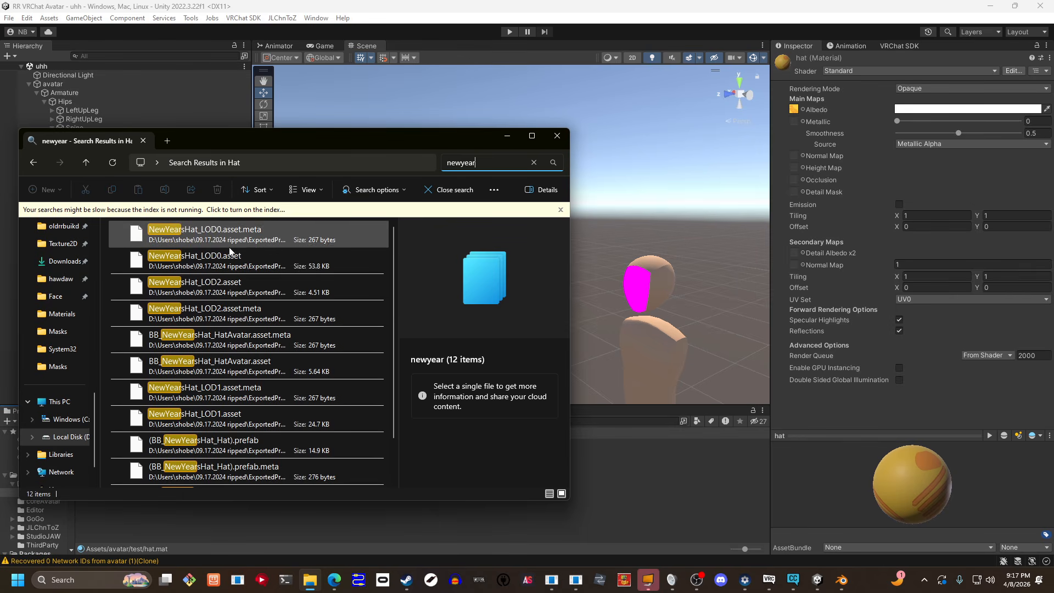
left_click(209, 264)
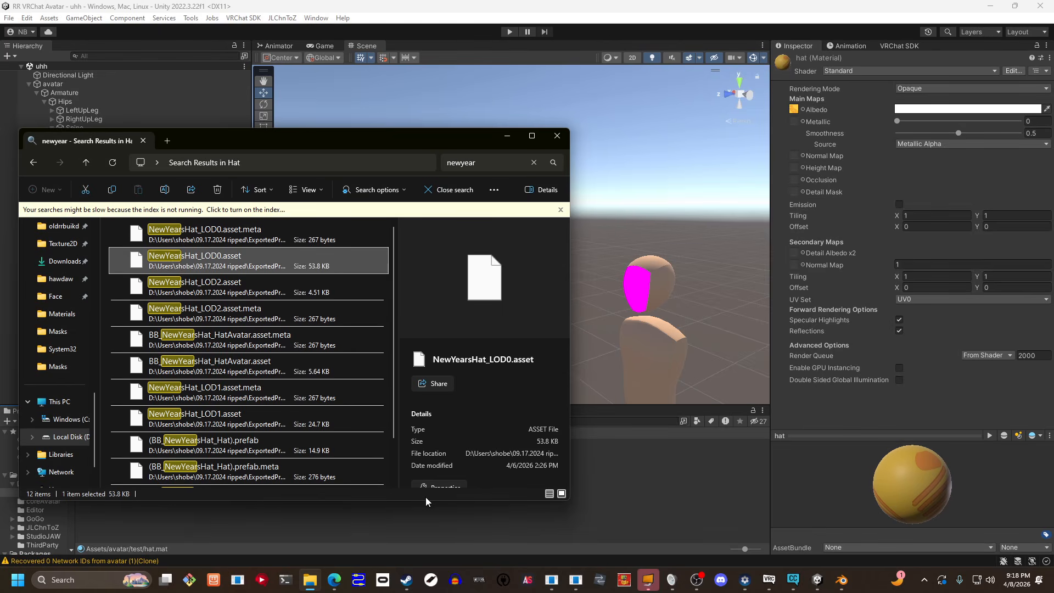
left_click(506, 137)
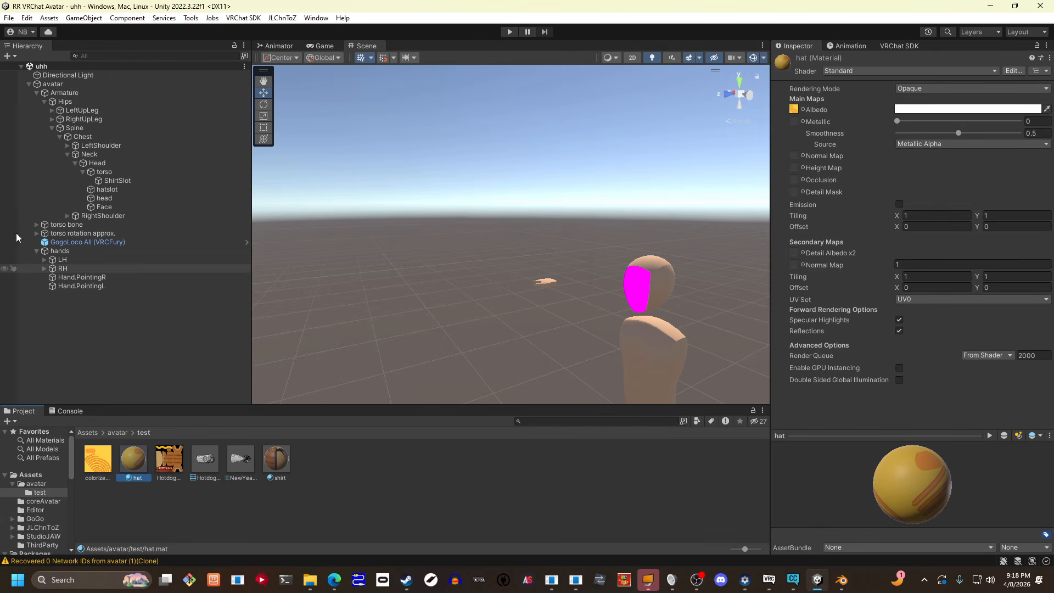
- Assign the shirt material and the HotdogOutfit_Shirt_LOD0 mesh to ShirtSlot's Skinned Mesh Renderer
left_click(116, 181)
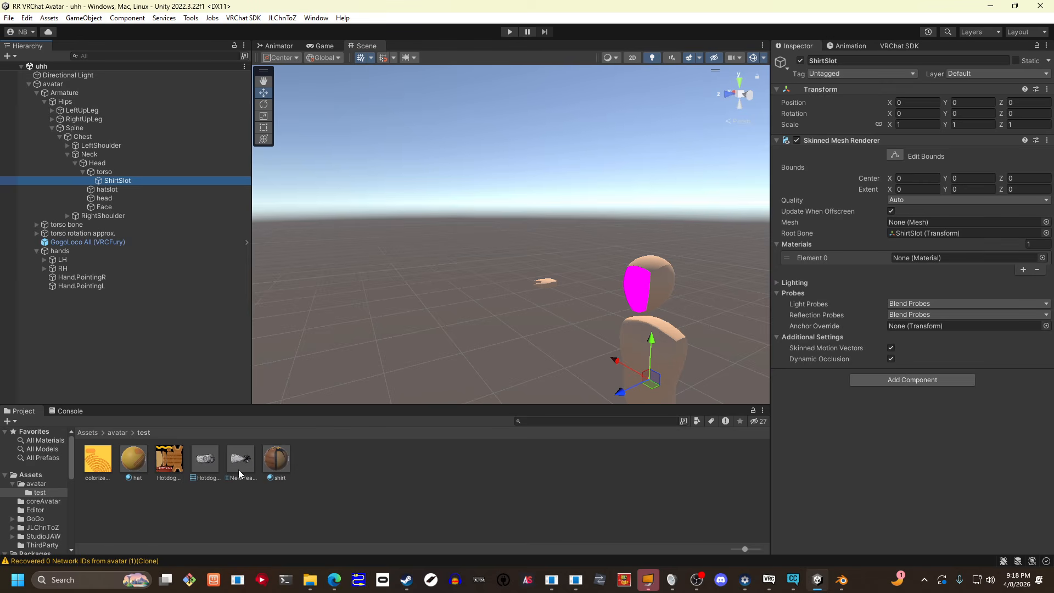
left_click_drag(271, 466, 924, 260)
left_click_drag(209, 467, 917, 222)
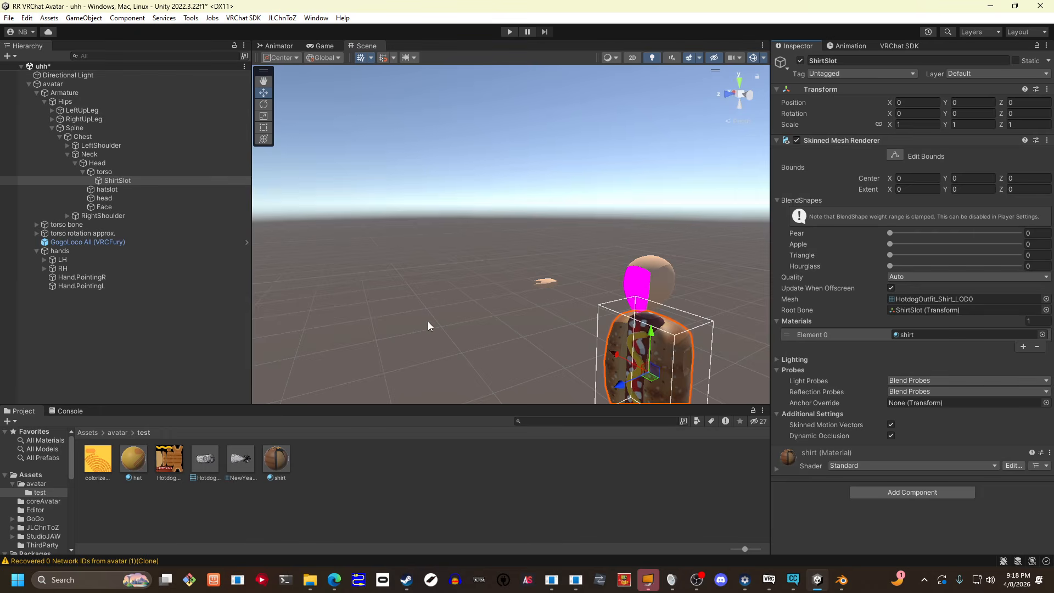
middle_click_drag(428, 325, 383, 325)
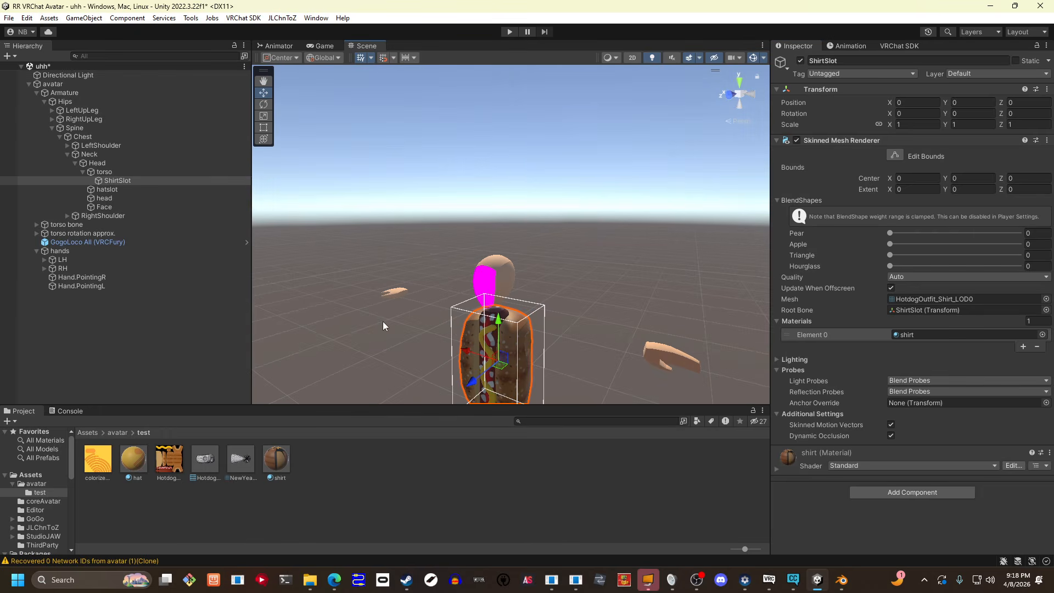
- Assign the hat material and the NewYearsHat_LOD0 mesh to hatslot's Skinned Mesh Renderer
left_click(150, 190)
left_click_drag(138, 462, 873, 221)
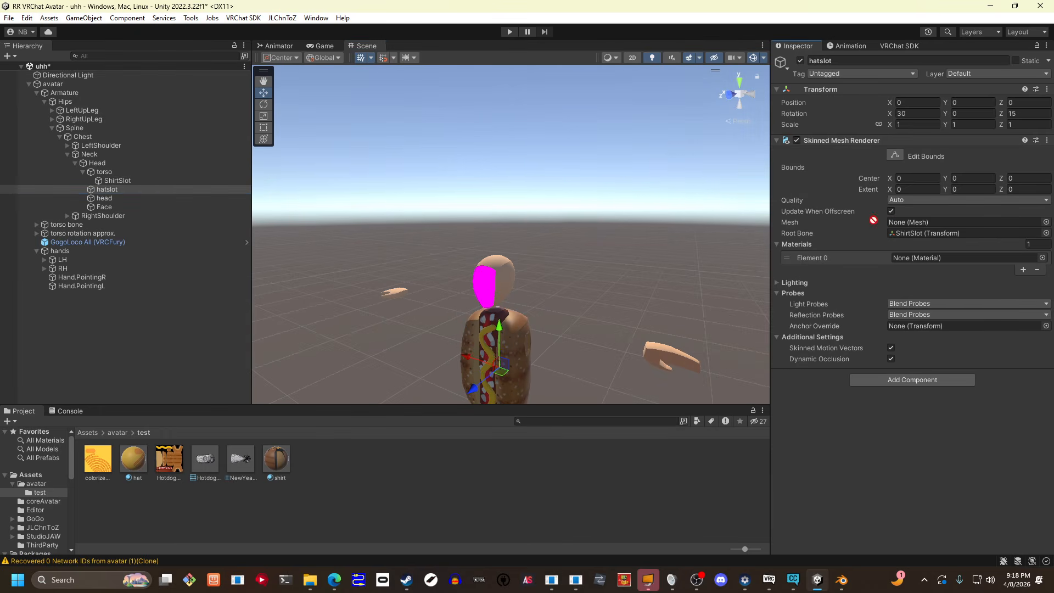
left_click_drag(906, 263, 912, 260)
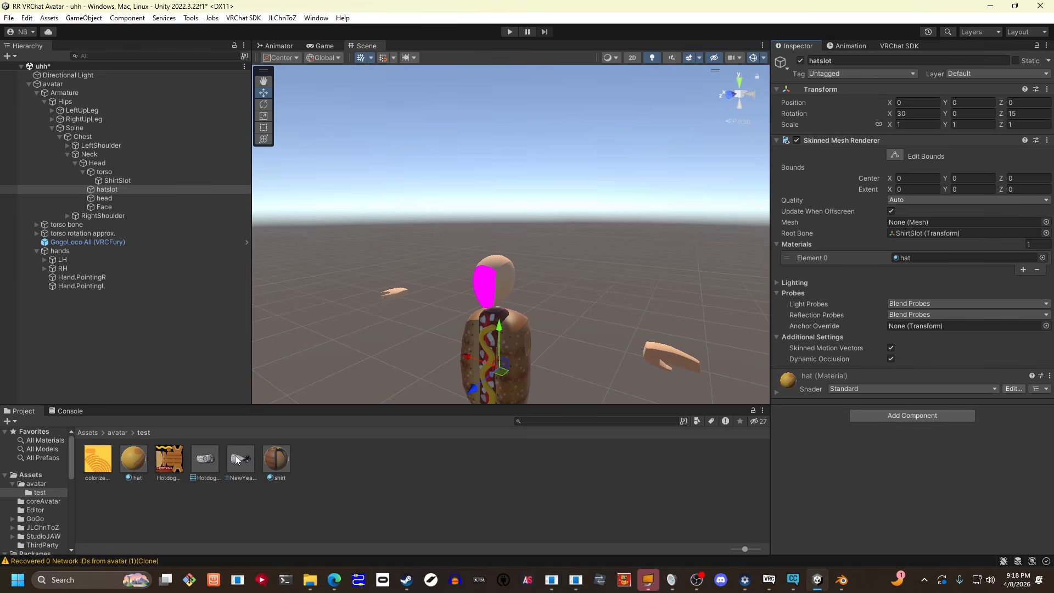
left_click_drag(419, 373, 966, 223)
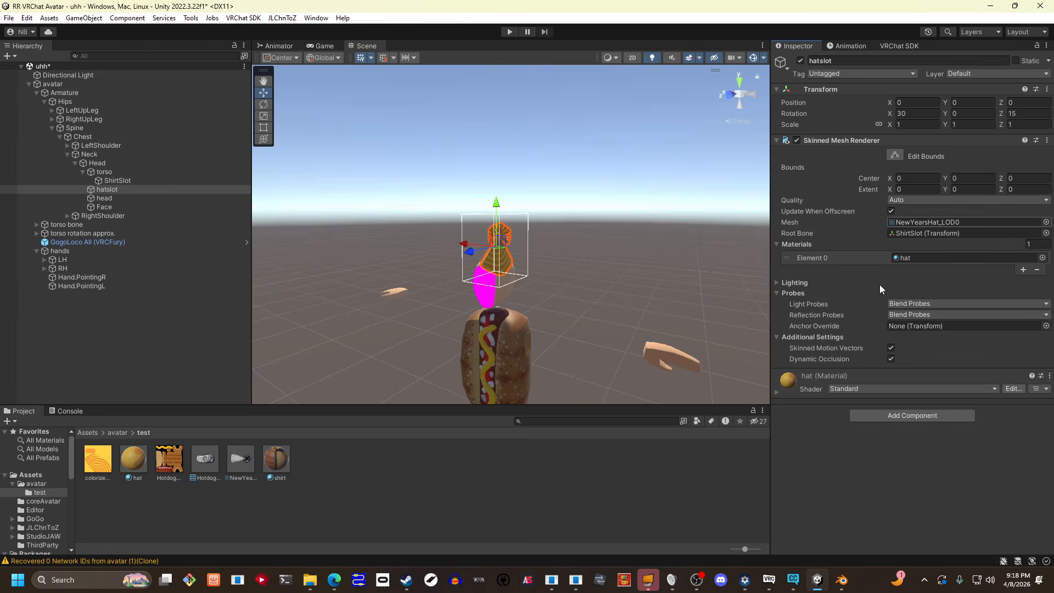
left_click(551, 581)
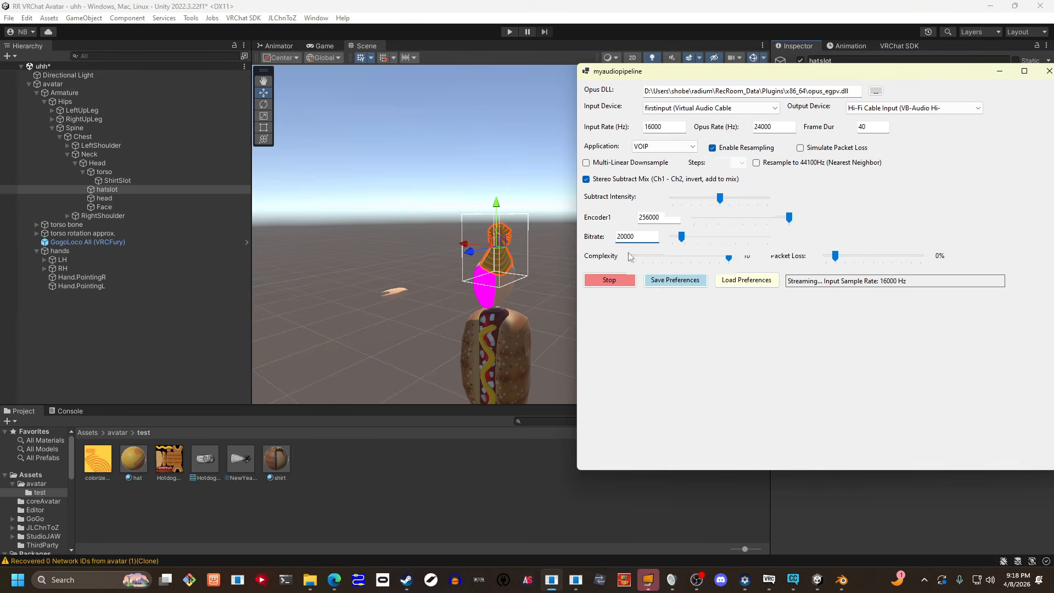
left_click_drag(649, 126, 651, 127)
left_click_drag(686, 243, 1006, 265)
left_click(485, 507)
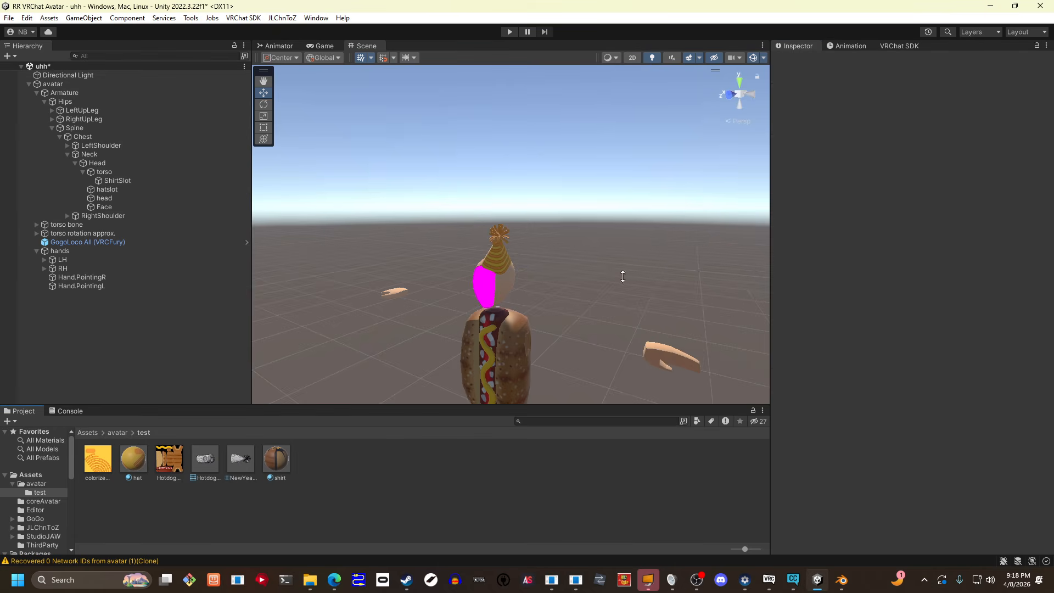
- Set the Round blend shape of the Face object to 100
right_click_drag(622, 276, 670, 269)
key("w")
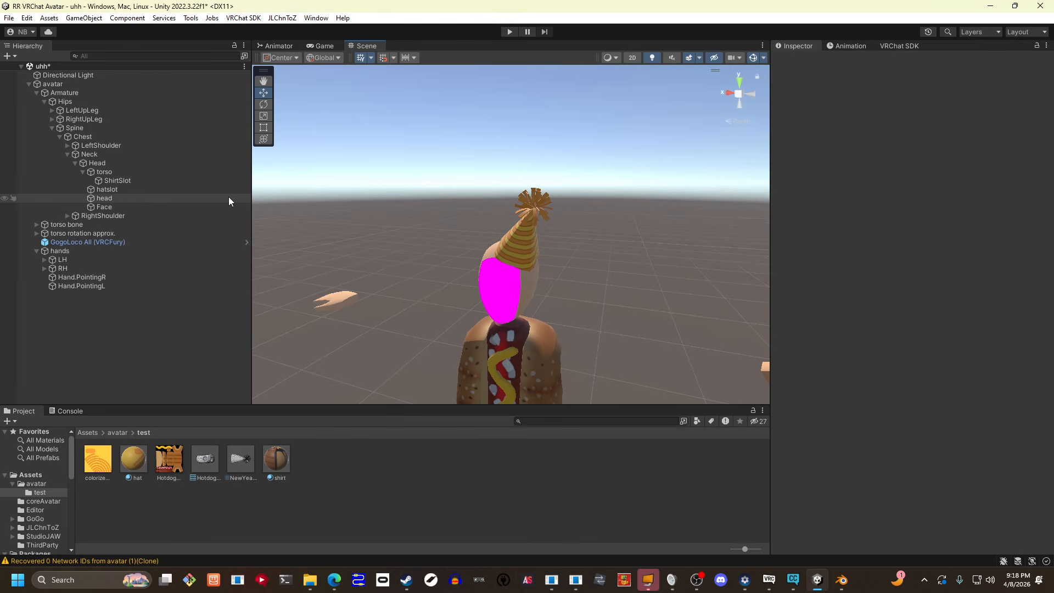
left_click(137, 197)
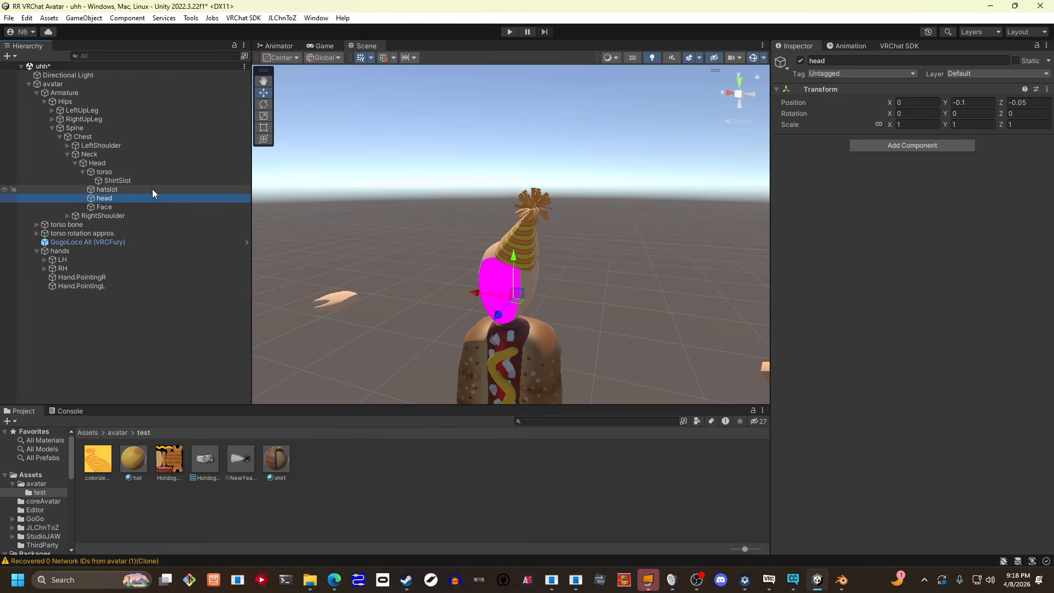
left_click(131, 207)
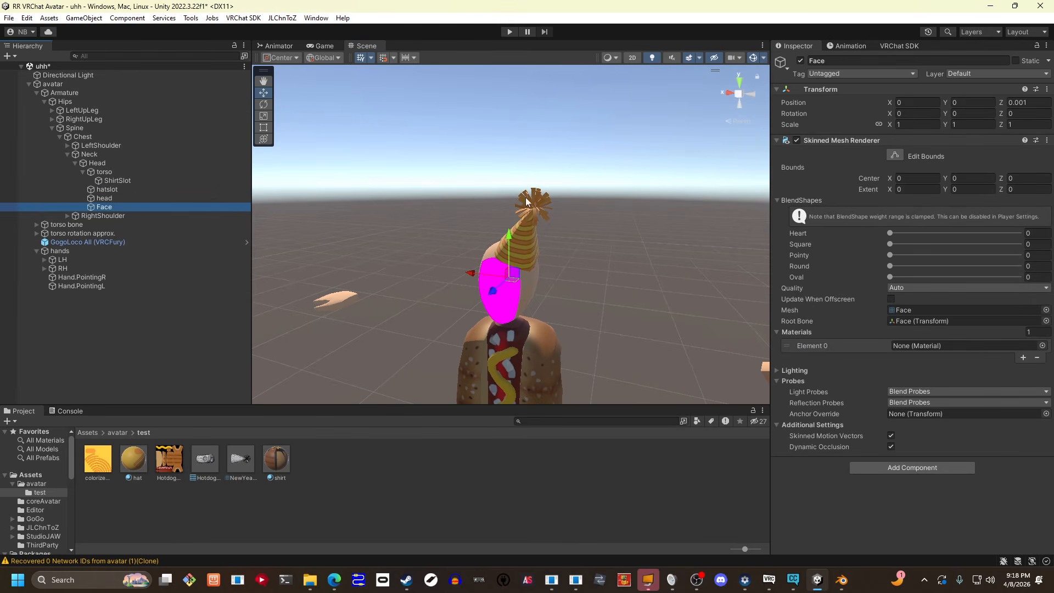
right_click_drag(525, 196, 603, 204)
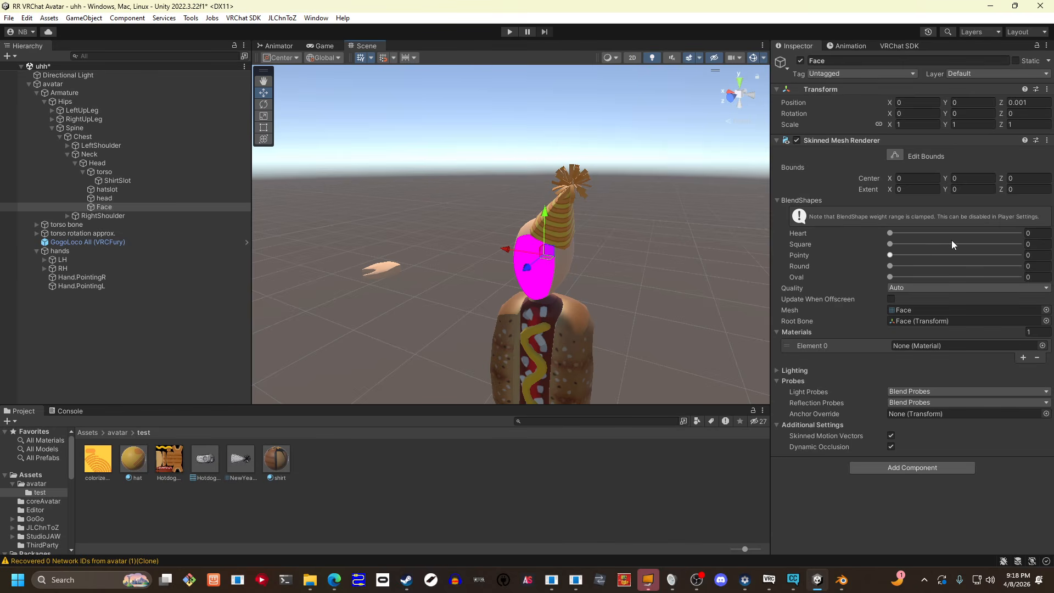
left_click_drag(928, 266, 908, 264)
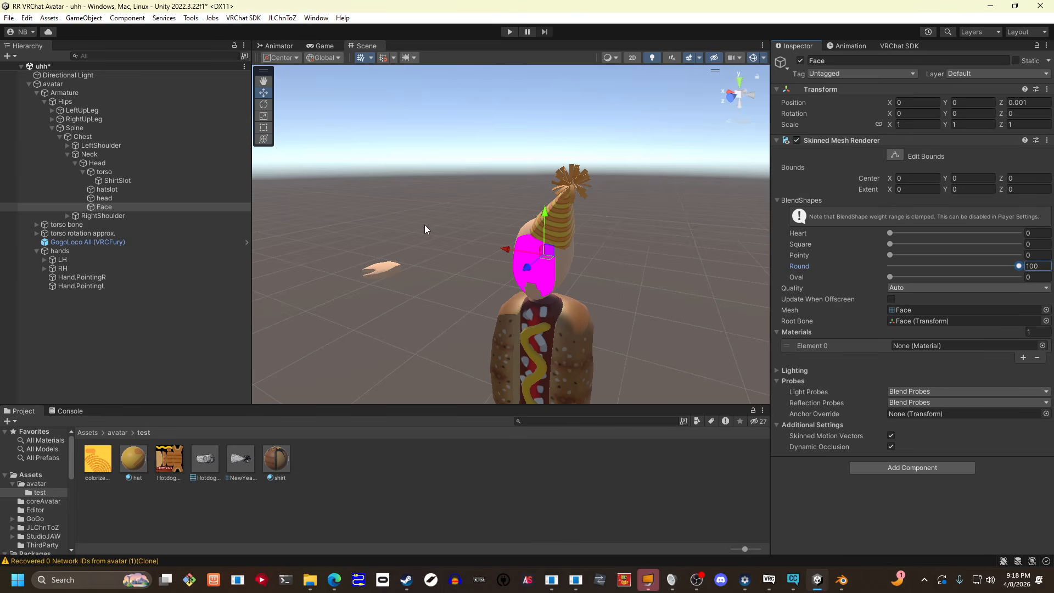
- Set the Round blend shape of the Head object under Neck to 100
left_click(123, 163)
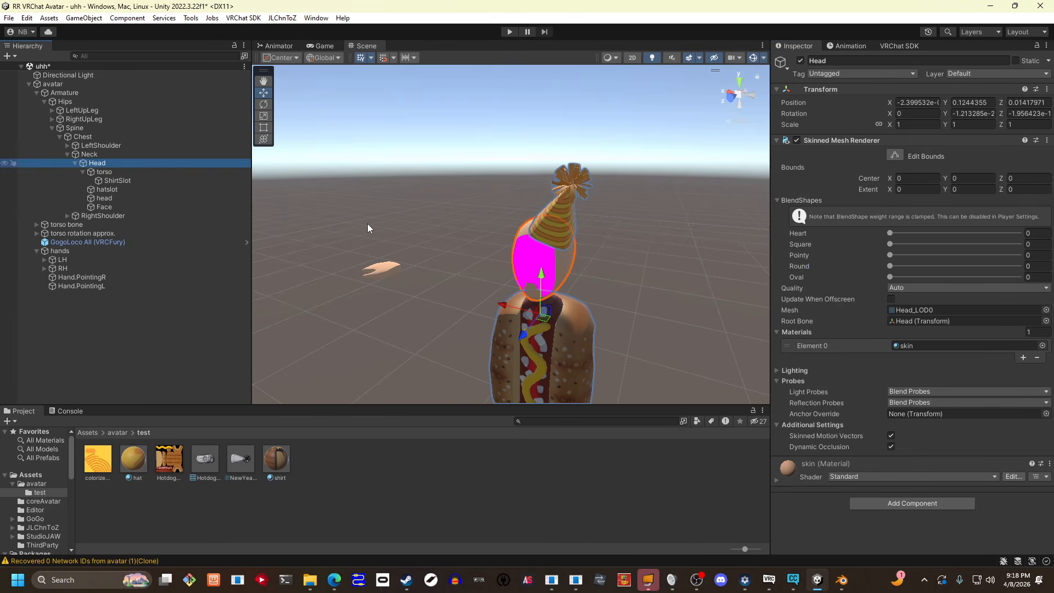
left_click_drag(890, 269, 1030, 286)
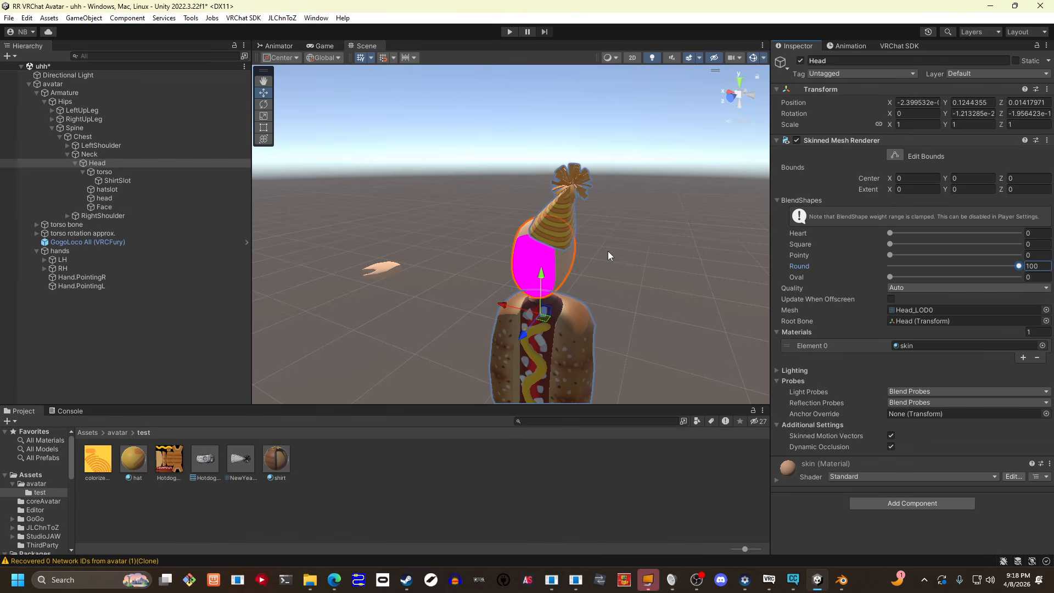
right_click_drag(607, 252, 680, 232)
right_click_drag(546, 239, 511, 223)
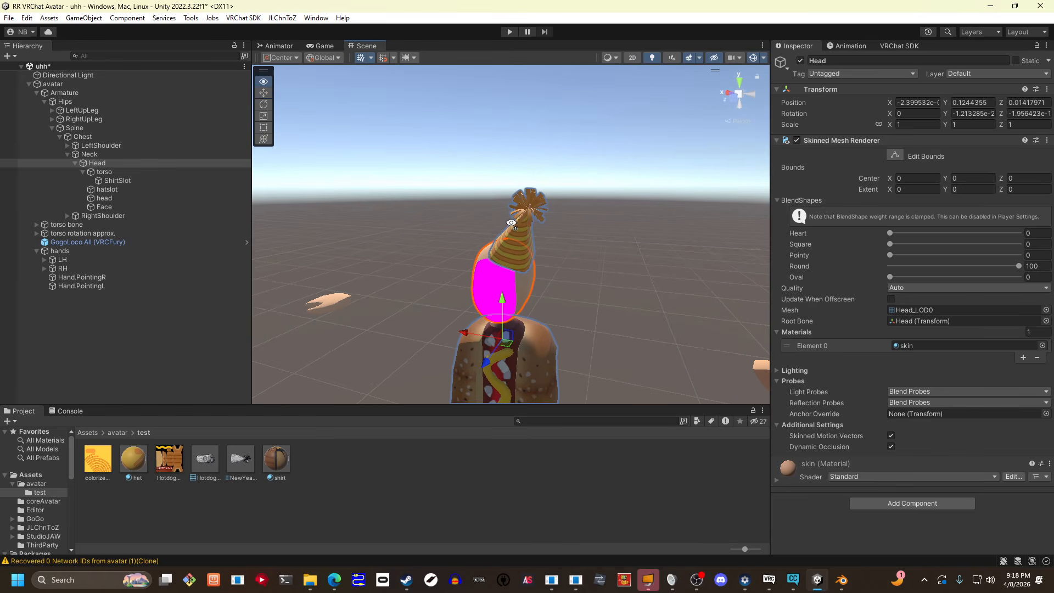
- Select the root avatar object in the Hierarchy
left_click(52, 92)
left_click(77, 86)
right_click(82, 88)
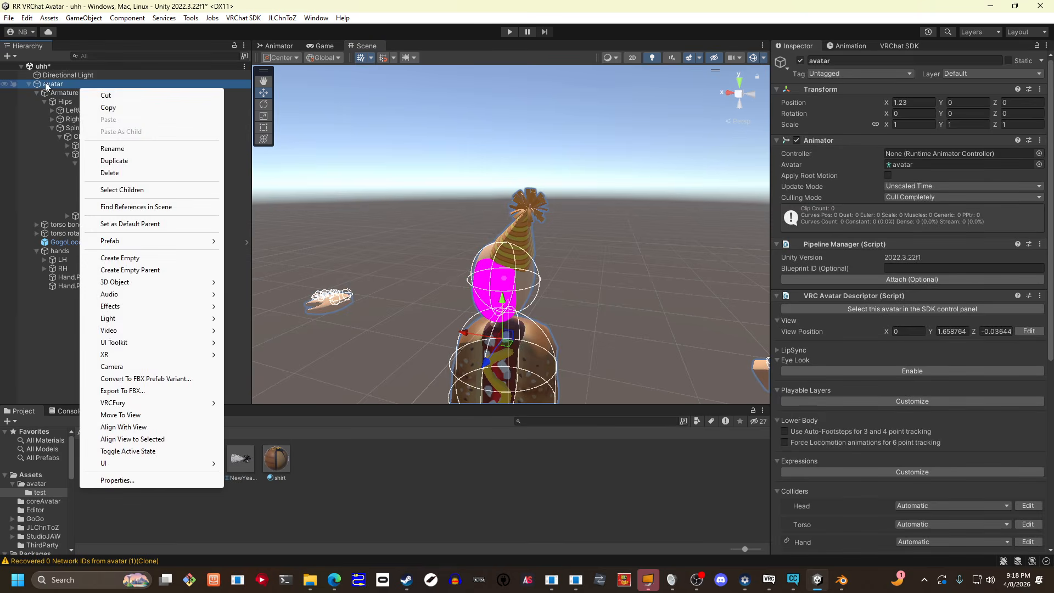
left_click(46, 84)
right_click_drag(493, 167, 482, 167)
left_click(109, 84)
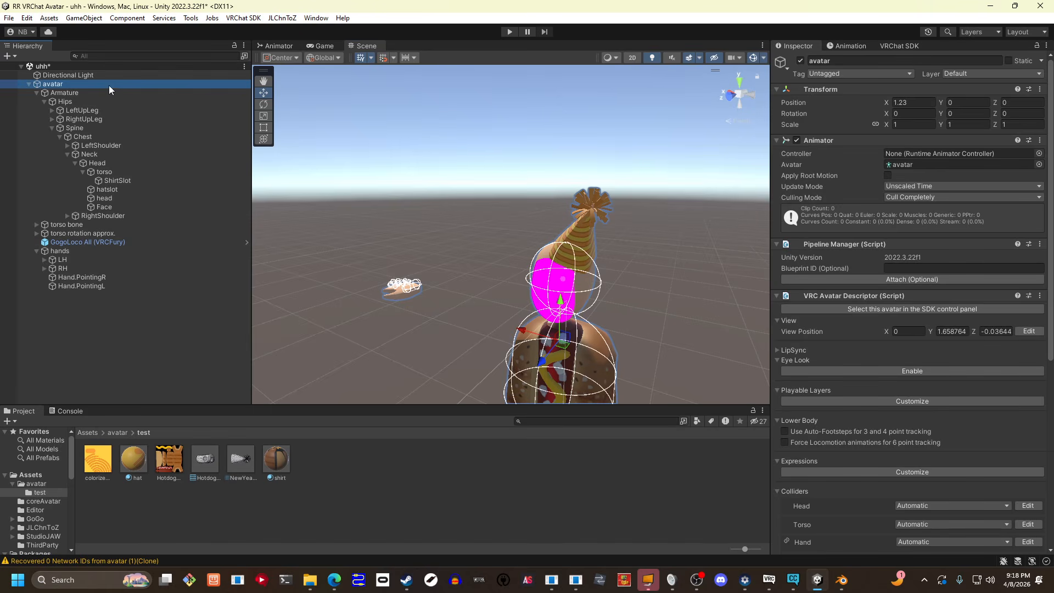
- Duplicate the root avatar object and deactivate the original avatar
key("ctrl+d")
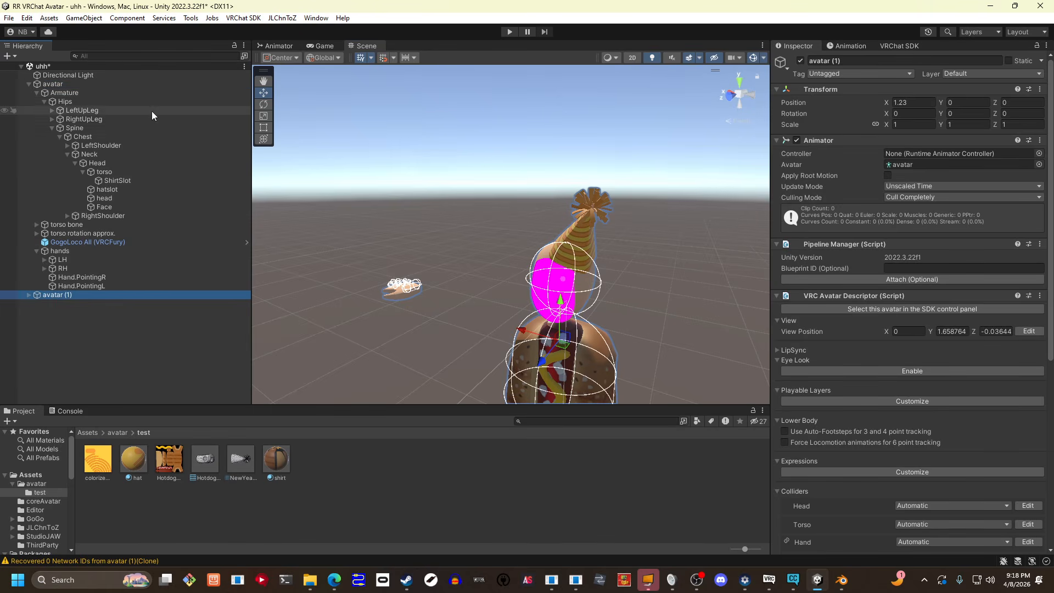
left_click(97, 258)
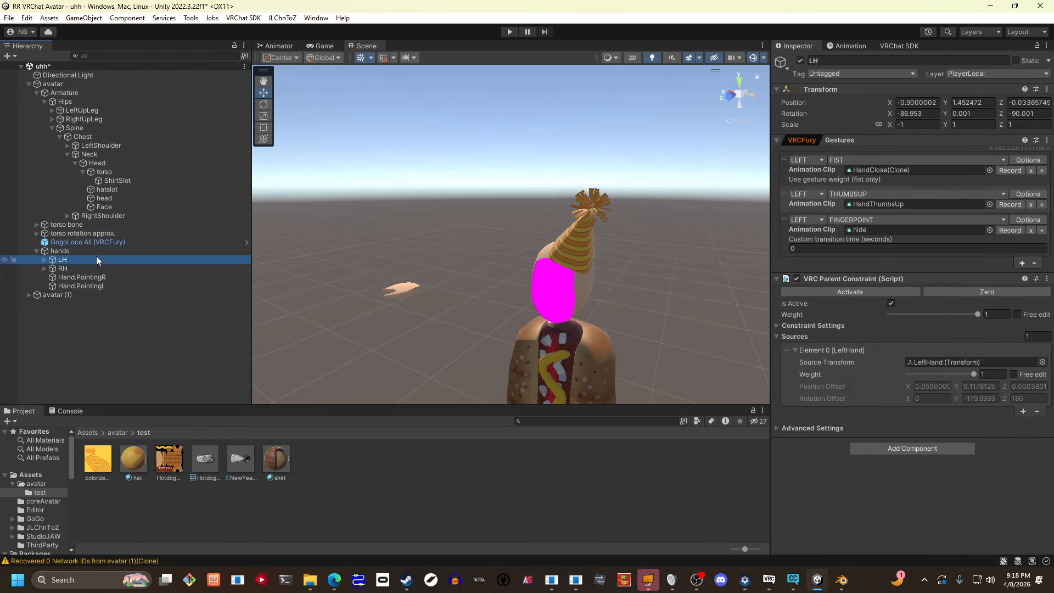
right_click_drag(530, 260, 450, 154)
left_click(84, 83)
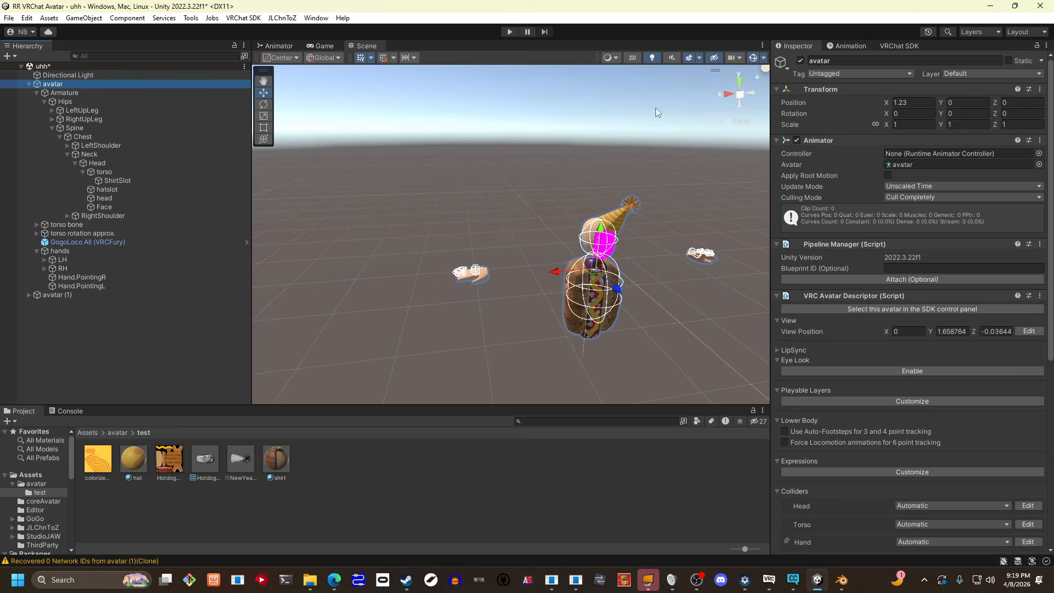
left_click(800, 60)
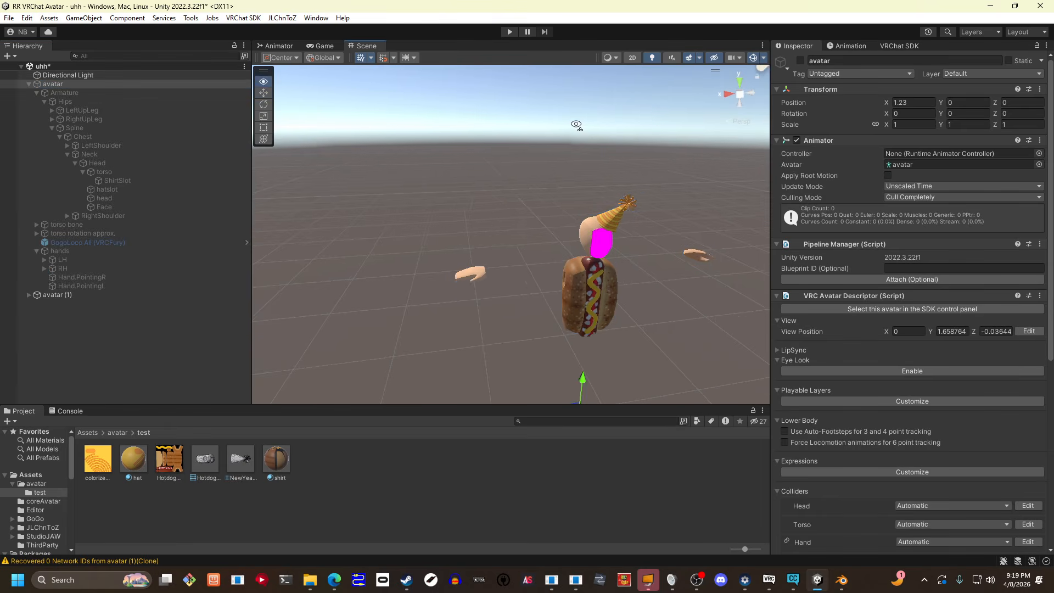
- Open the Skinned Mesh Combiner with the duplicated avatar (1) as its source
left_click(102, 295)
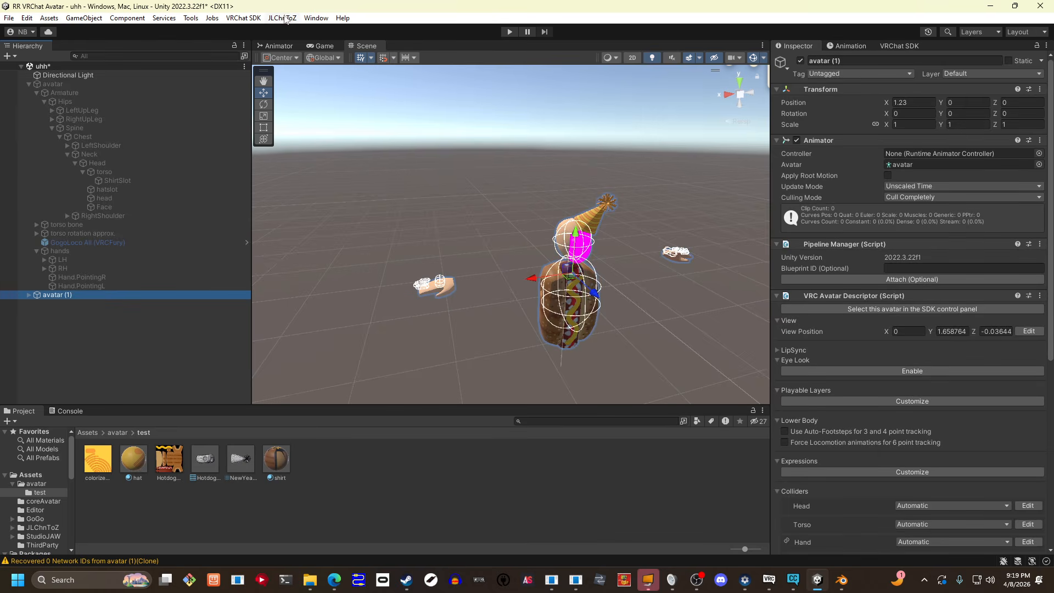
left_click(307, 20)
mouse_move(284, 22)
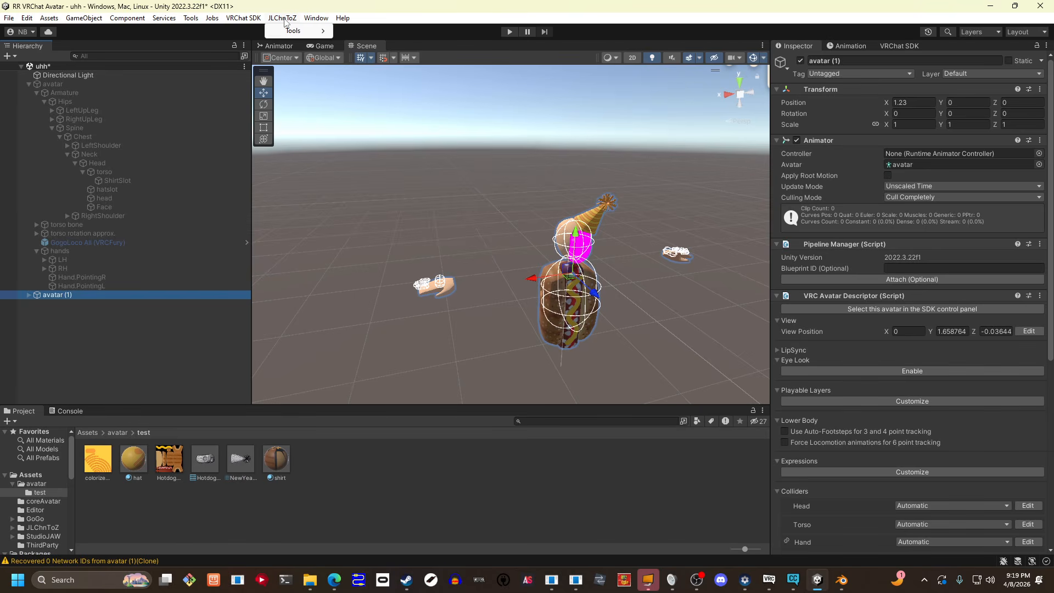
left_click(356, 31)
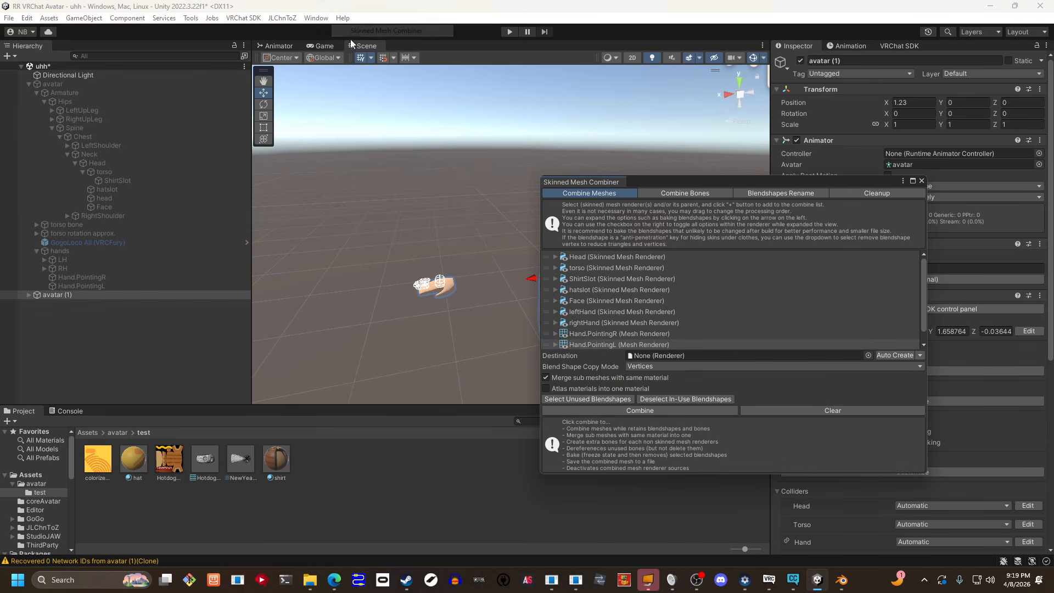
- Remove the Face skinned mesh renderer from the list of meshes to combine
left_click(608, 299)
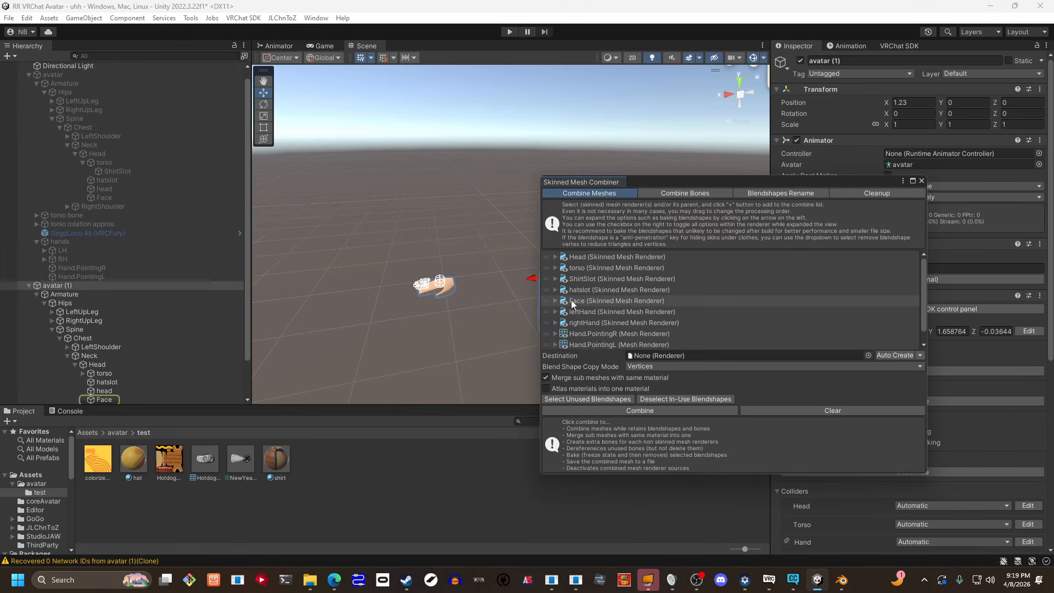
scroll(867, 330, "down", 1)
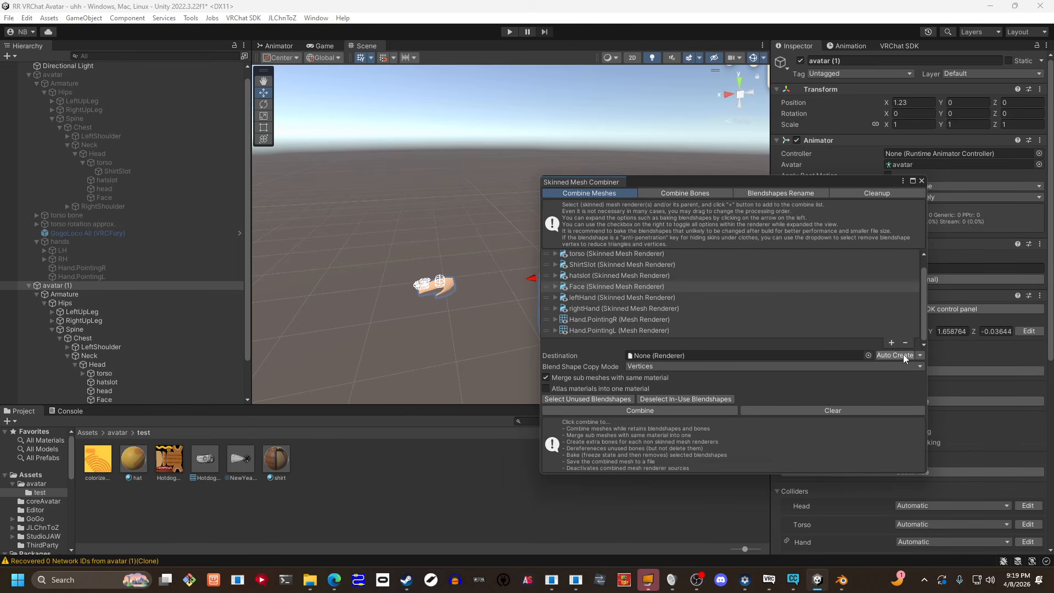
left_click(905, 343)
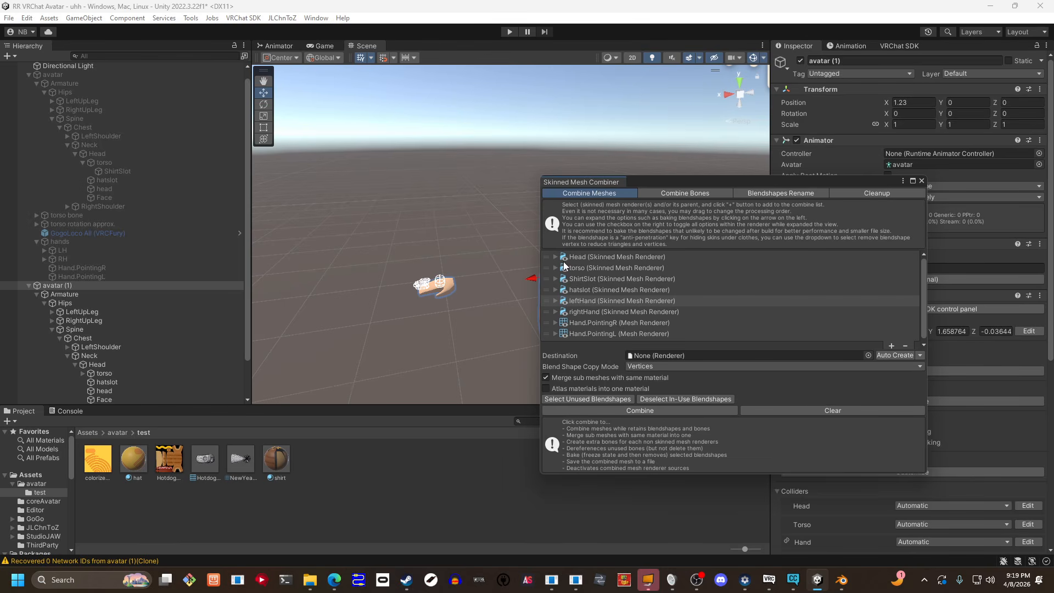
- Enable baking of the Round blend shape for the Head renderer in the combine list
left_click(555, 257)
left_click(555, 257)
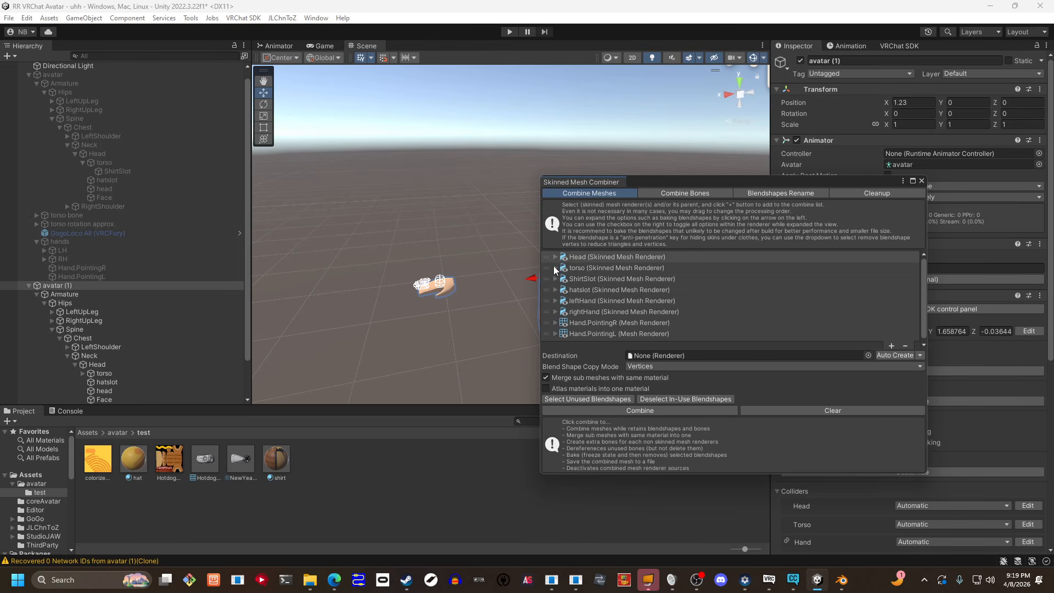
left_click(554, 266)
left_click(555, 258)
scroll(555, 258, "down", 5)
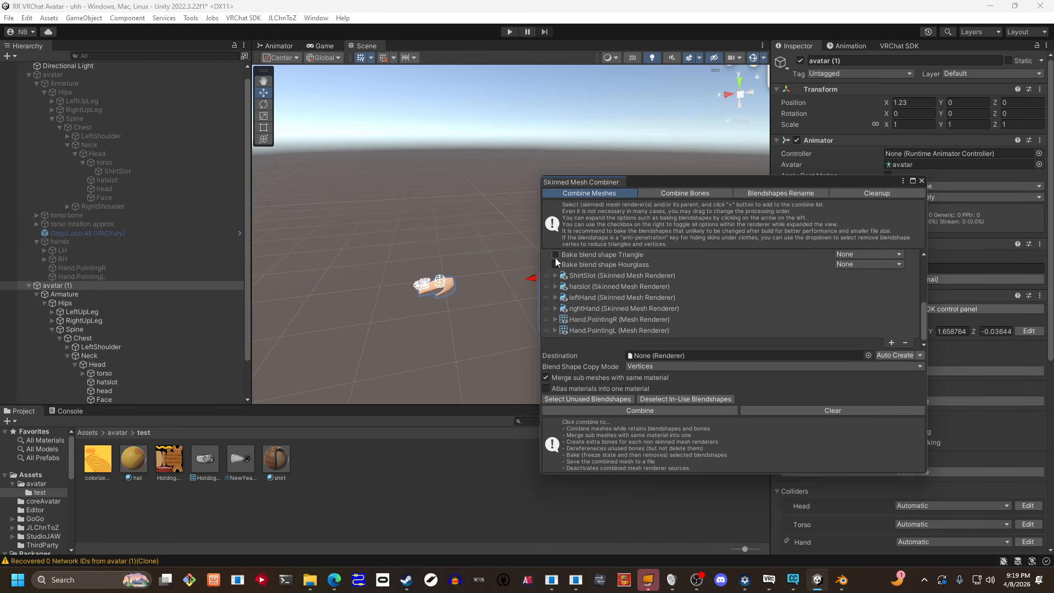
scroll(555, 258, "up", 4)
scroll(574, 312, "down", 3)
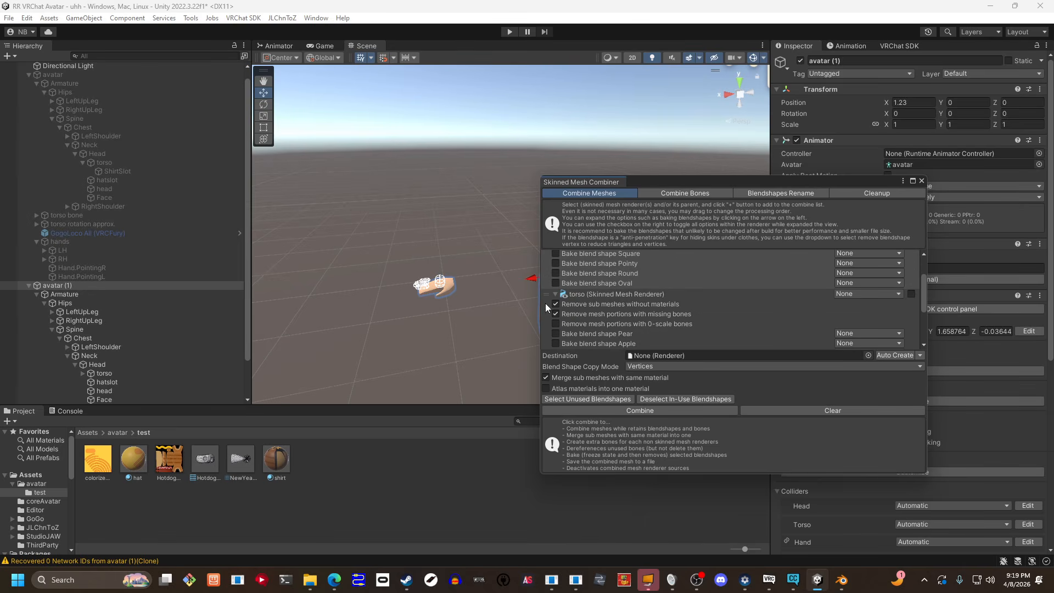
left_click(555, 294)
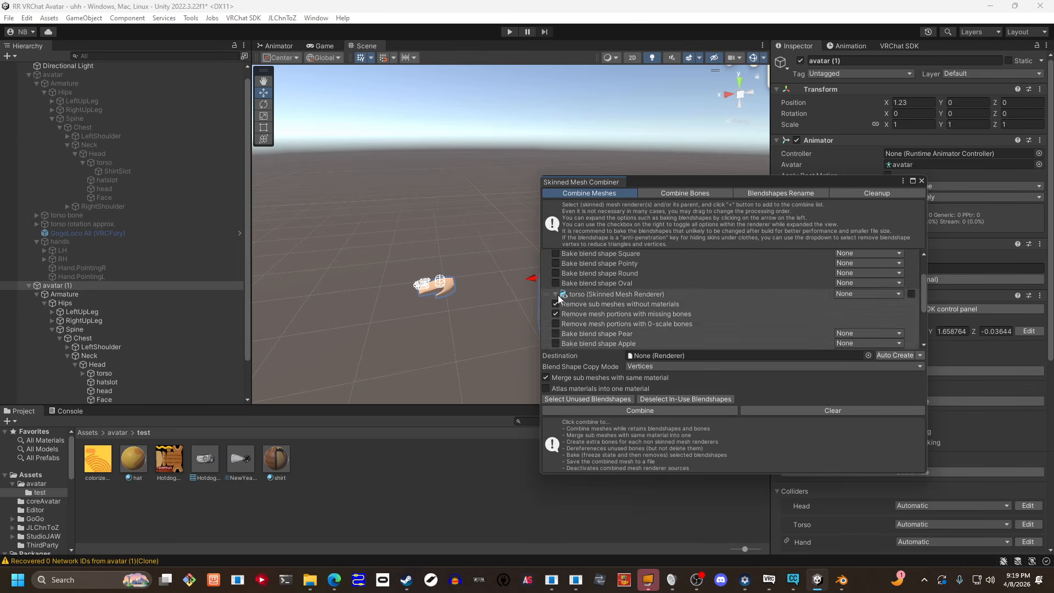
scroll(566, 312, "up", 2)
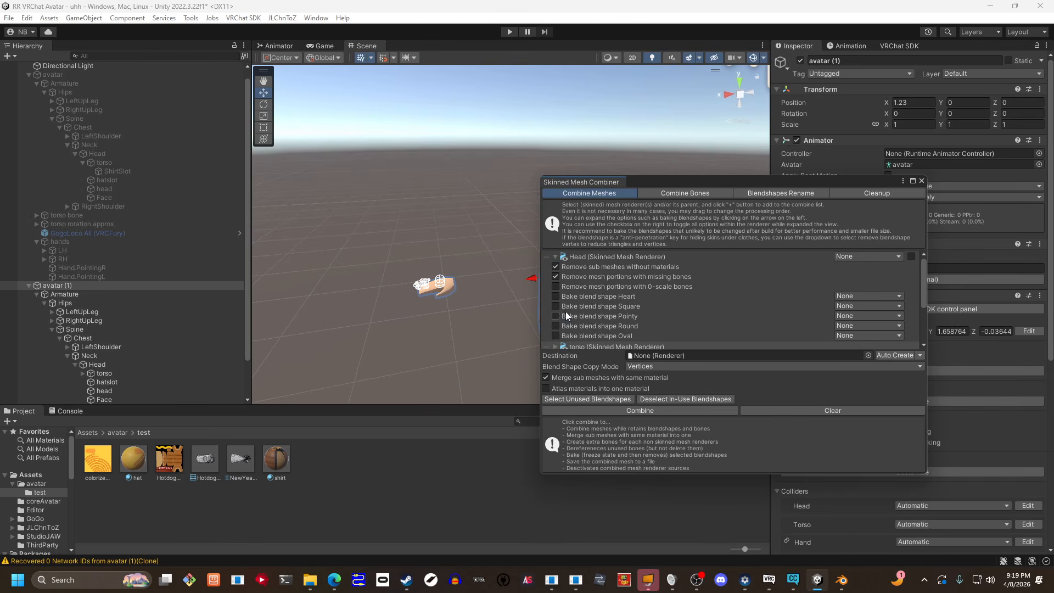
scroll(554, 324, "down", 3)
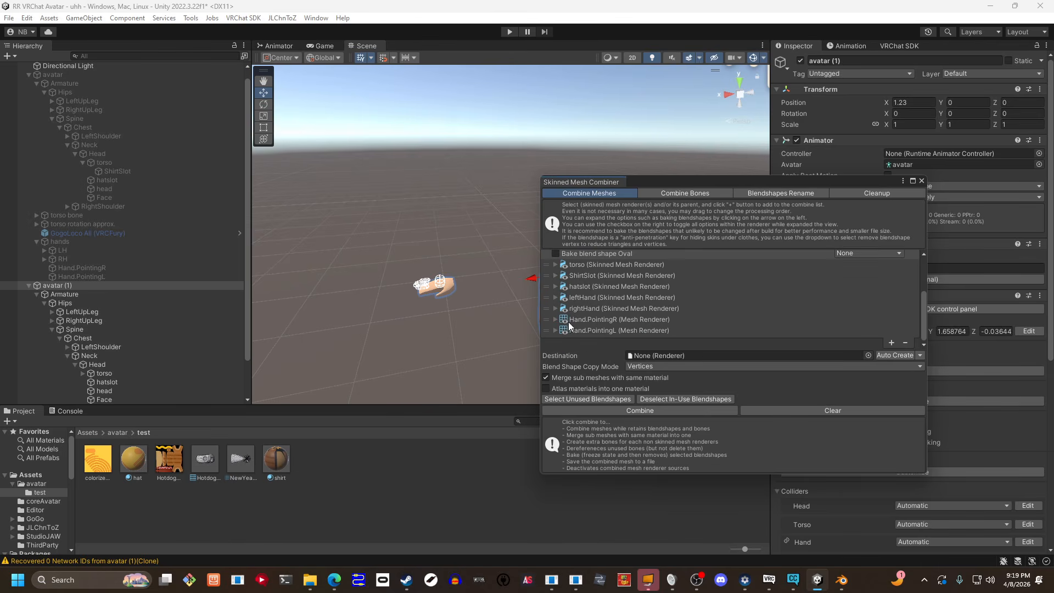
left_click(554, 276)
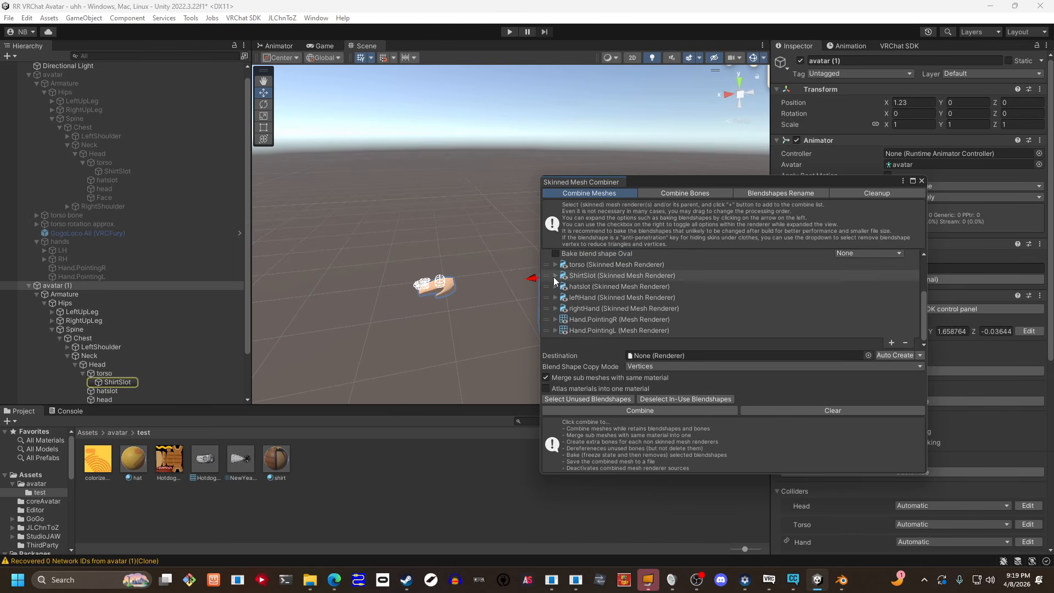
scroll(565, 291, "down", 1)
scroll(564, 291, "up", 4)
scroll(580, 306, "up", 1)
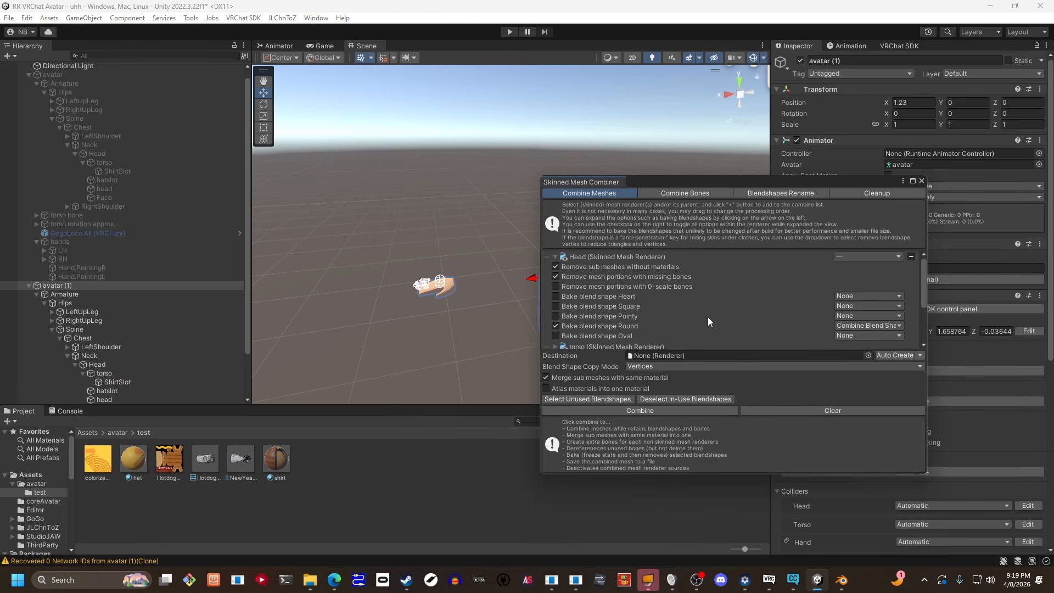
- Set the combiner's Blend Shape Copy Mode to None
scroll(573, 268, "down", 3)
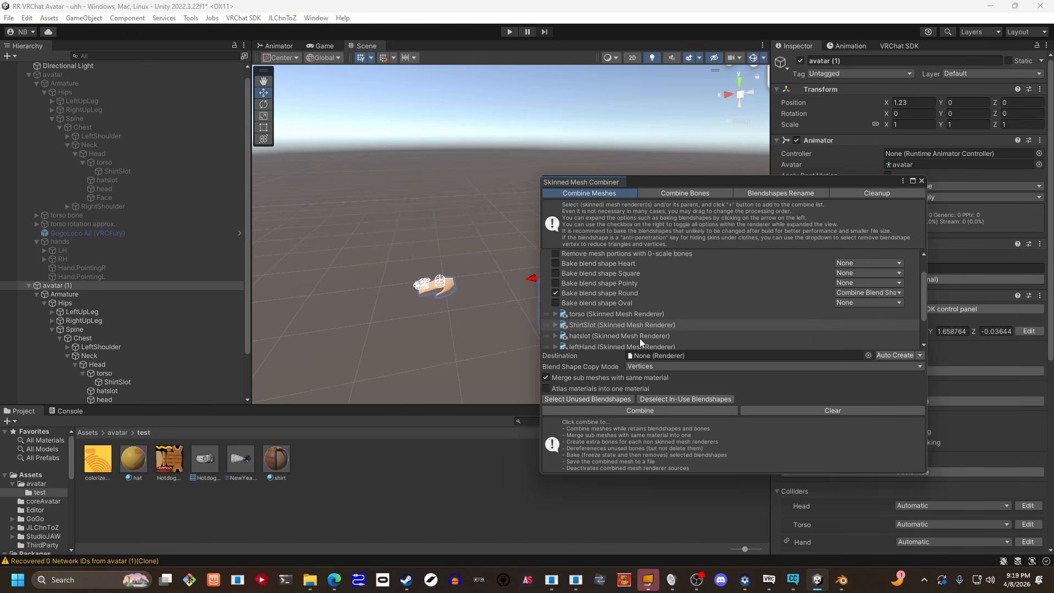
left_click(687, 367)
left_click(663, 379)
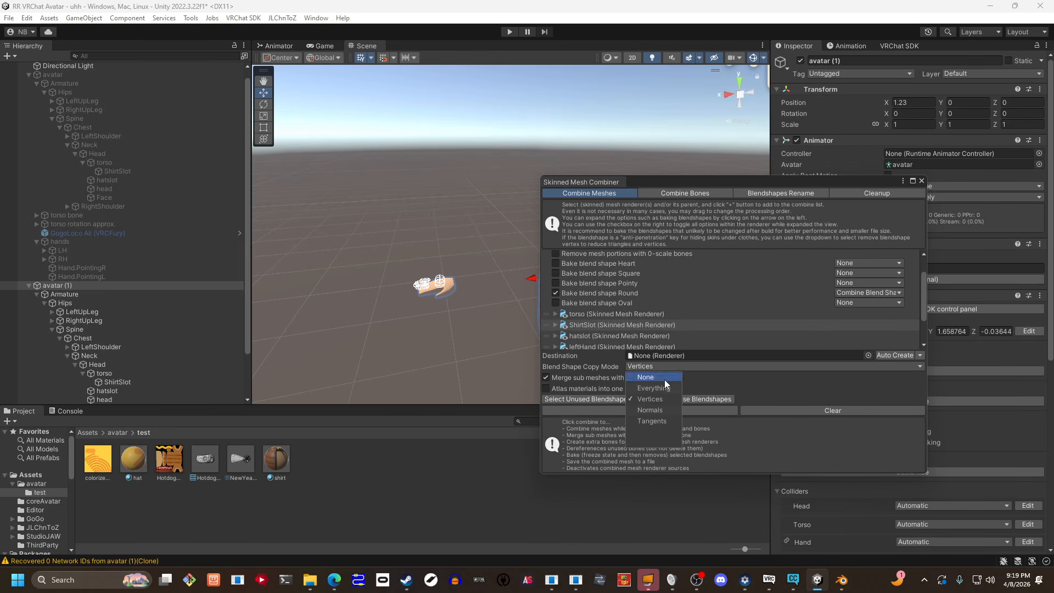
- Auto-create a destination renderer for the combined mesh and enable atlasing materials into one material
left_click(574, 355)
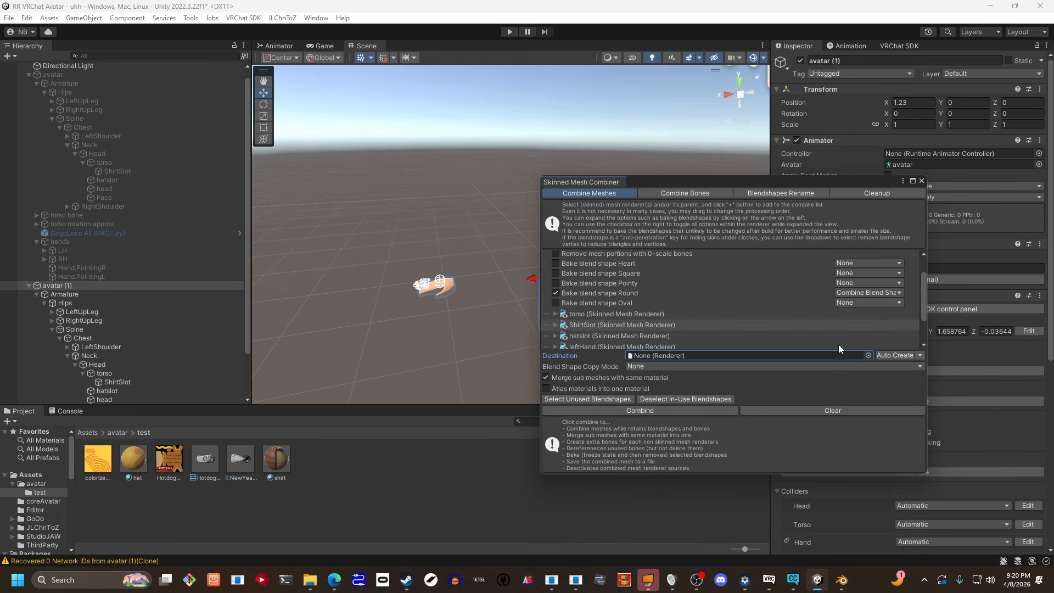
left_click(863, 347)
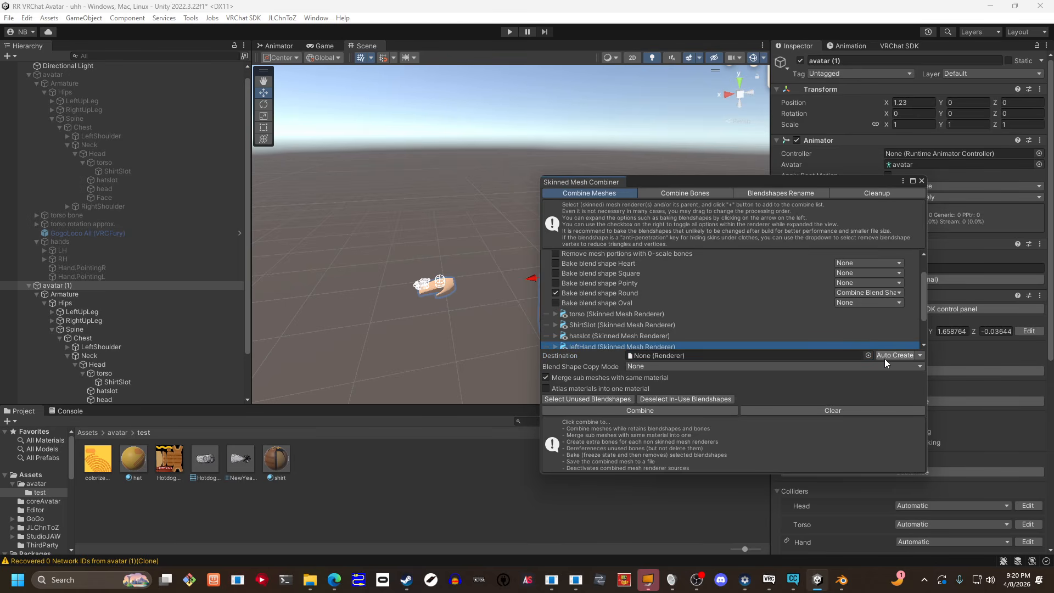
left_click(884, 357)
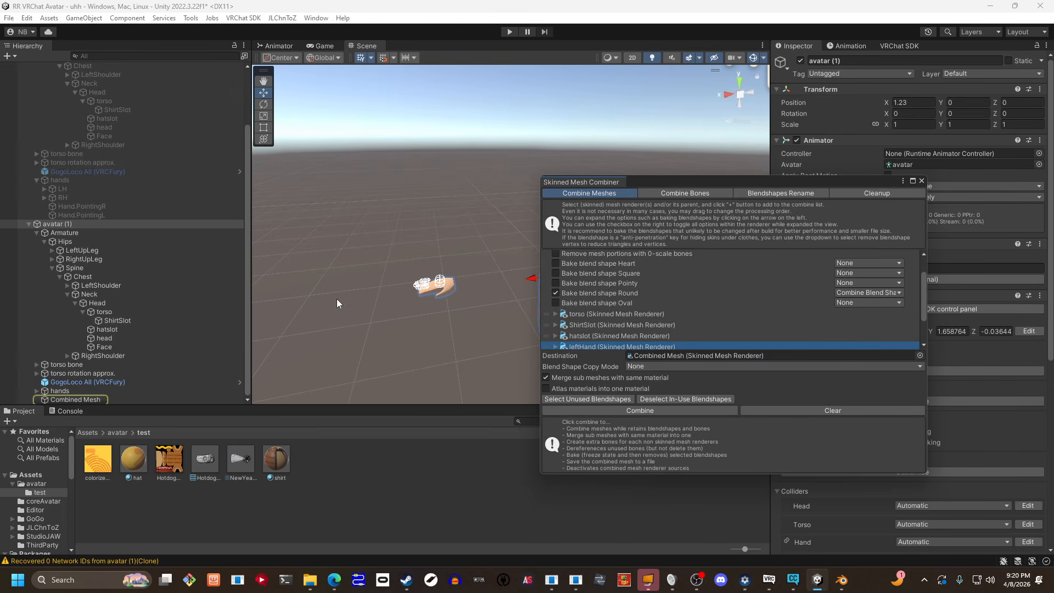
scroll(612, 305, "down", 3)
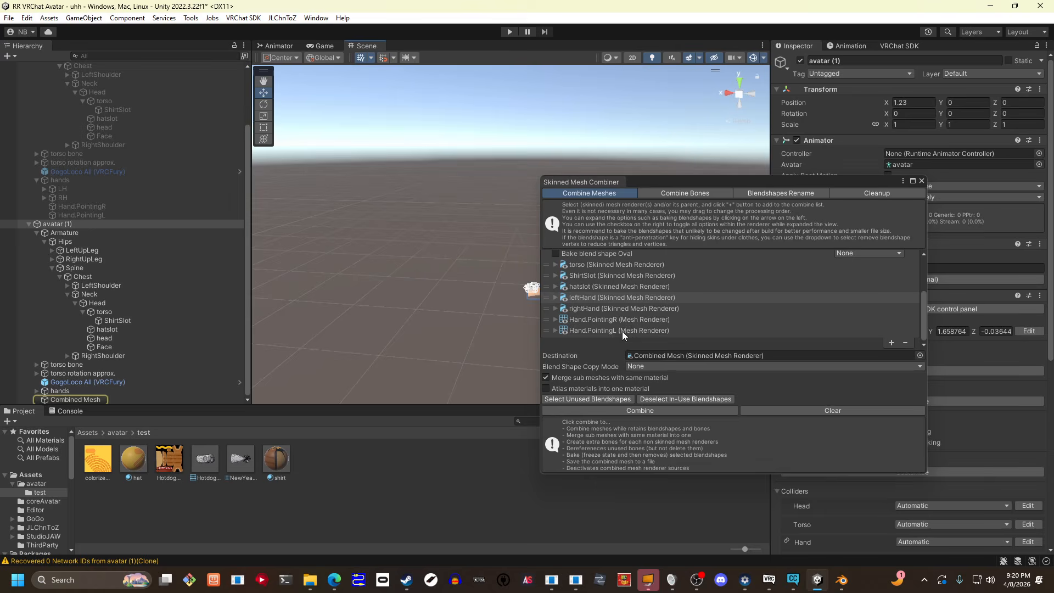
left_click(598, 388)
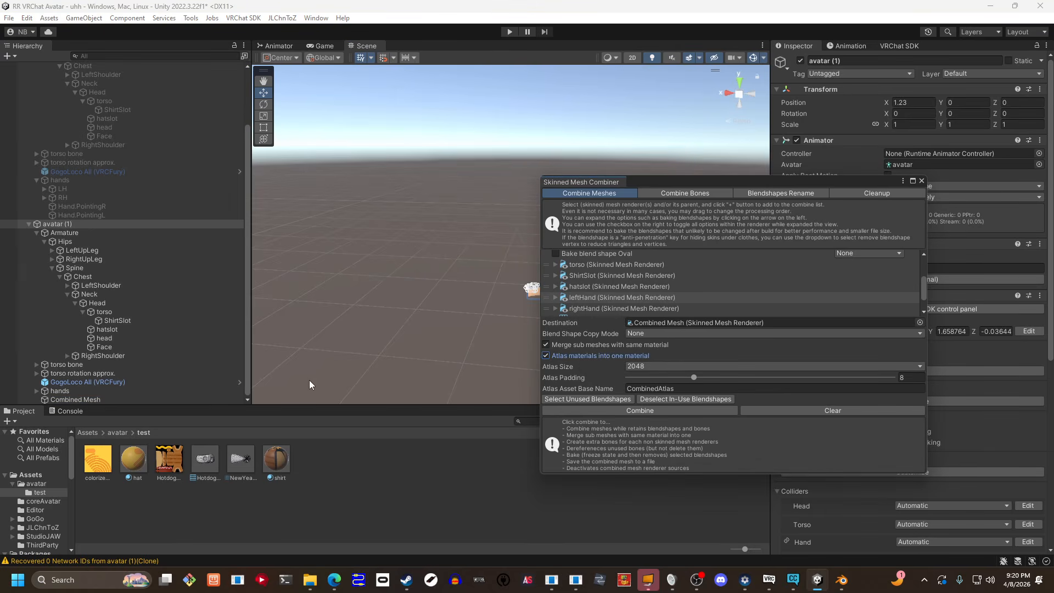
- Combine the listed meshes and save the resulting mesh asset as test in the Assets/avatar/test folder
left_click(630, 411)
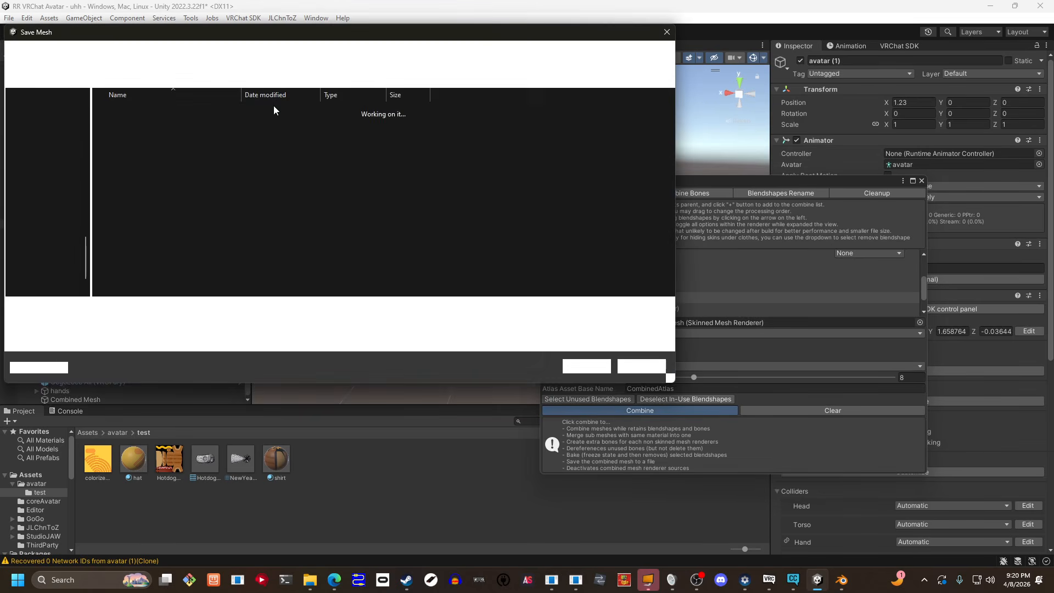
left_click(419, 56)
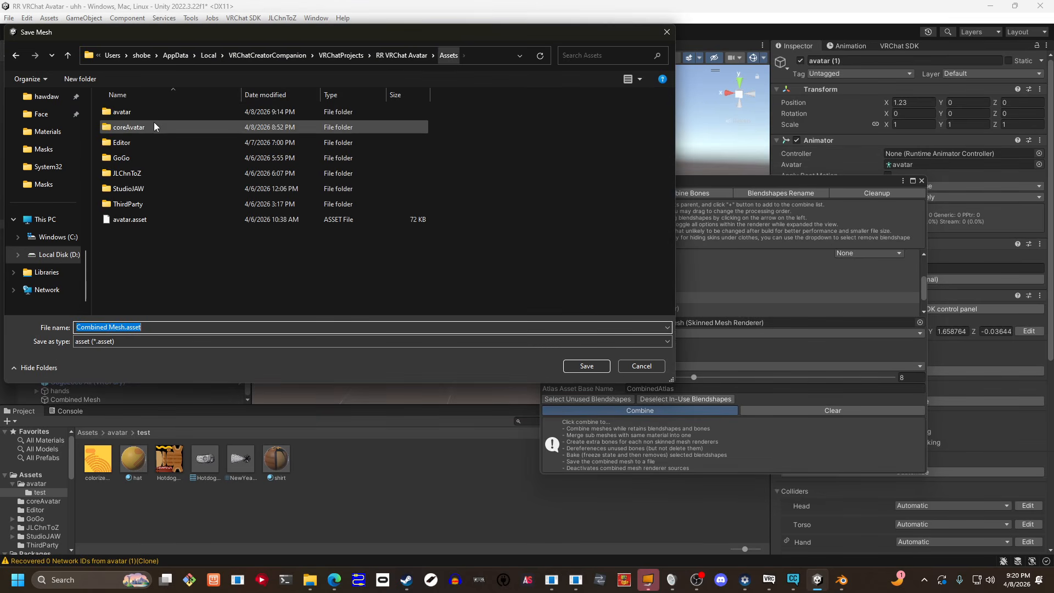
double_click(159, 110)
double_click(145, 111)
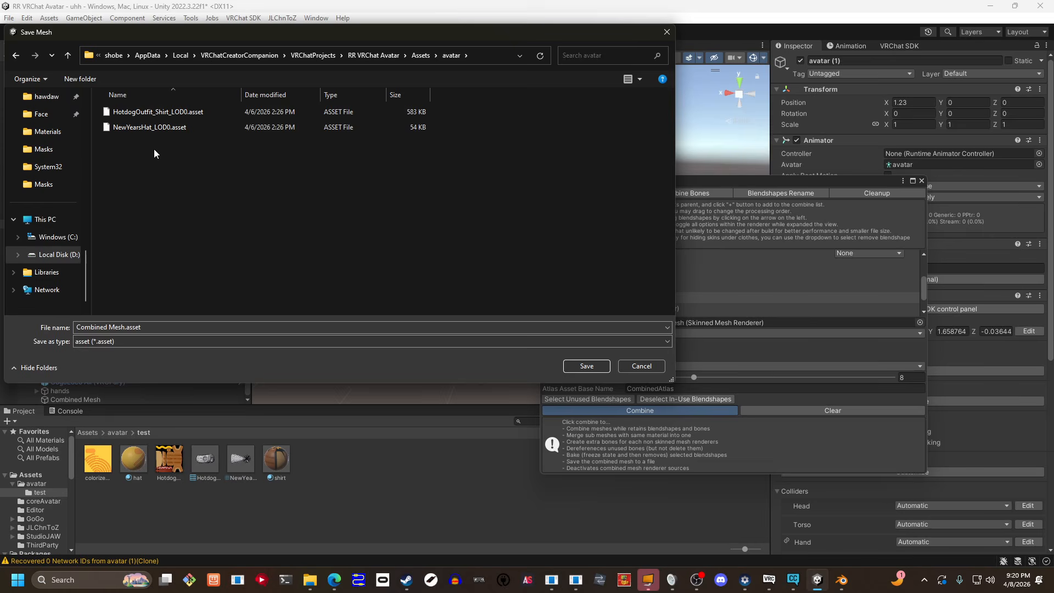
triple_click(170, 328)
type("test")
key("Return")
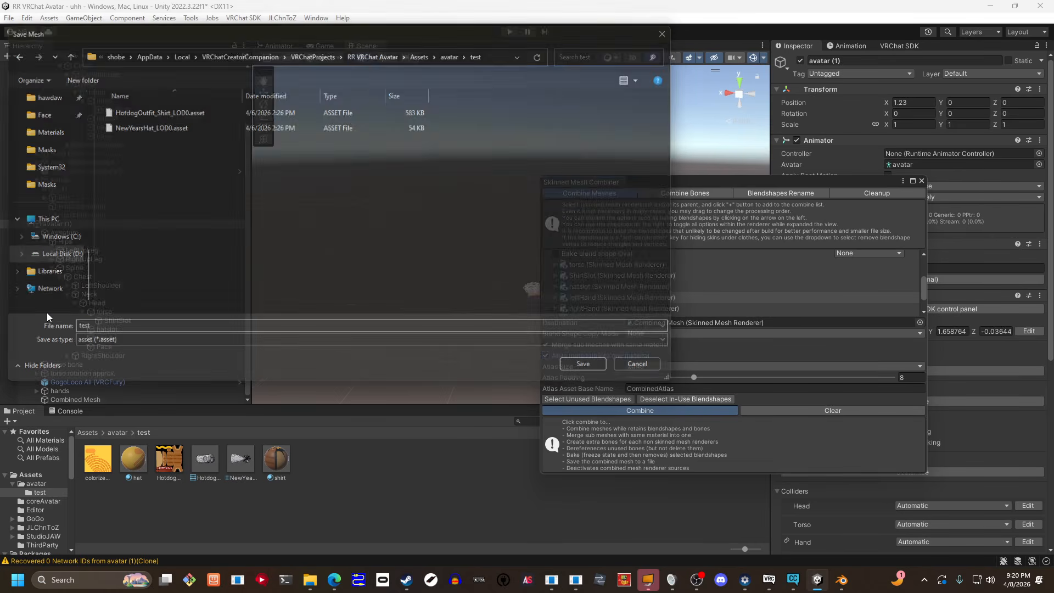
- Move the Skinned Mesh Combiner window clear of the model and inspect the combined avatar in the scene
right_click_drag(383, 268, 368, 244)
left_click_drag(664, 185, 502, 352)
right_click_drag(508, 329, 534, 357)
left_click_drag(534, 344, 508, 230)
right_click_drag(574, 154, 551, 175)
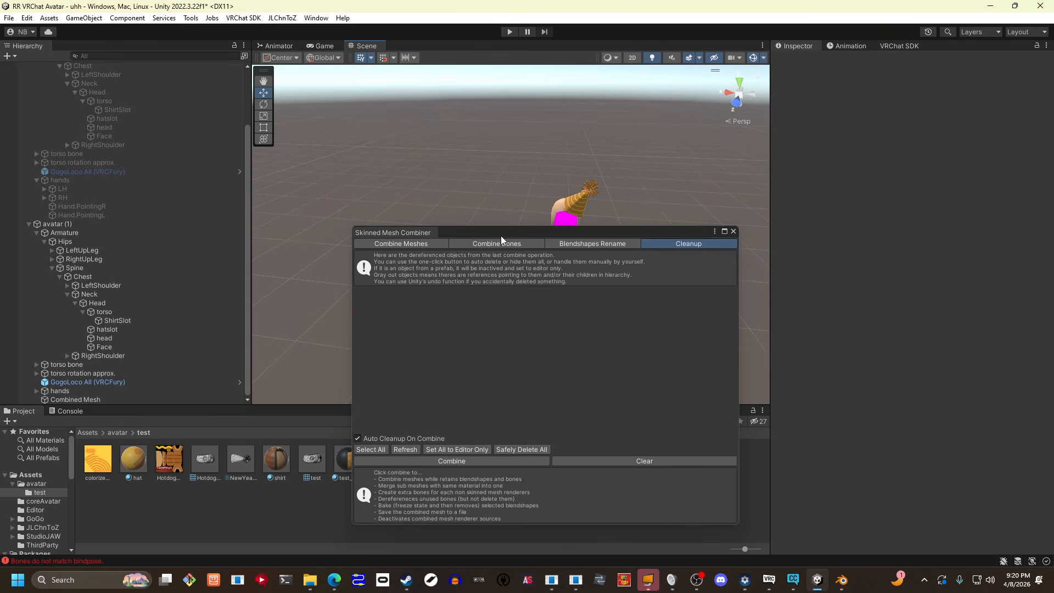
left_click_drag(561, 237, 351, 223)
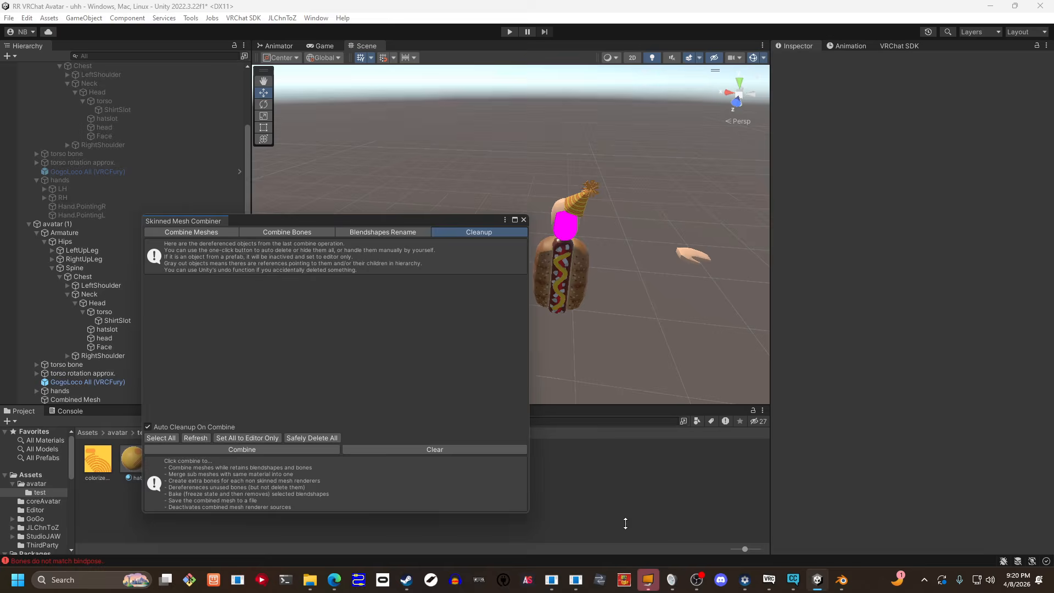
- Switch to Google Drive in the browser and select Face.fbx in the rr avatar stuff folder
left_click(342, 578)
left_click(82, 11)
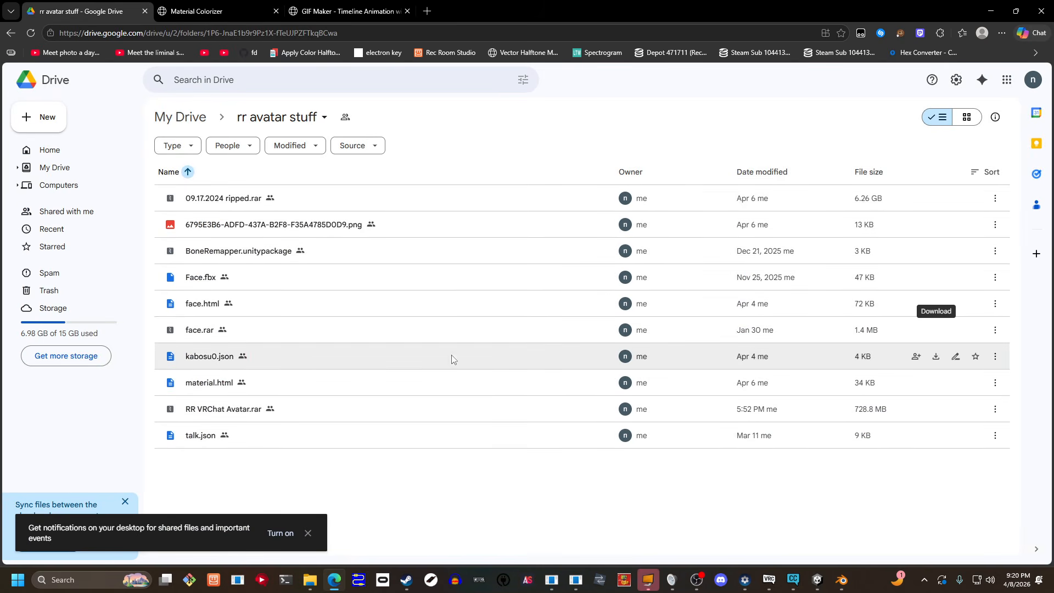
left_click(770, 578)
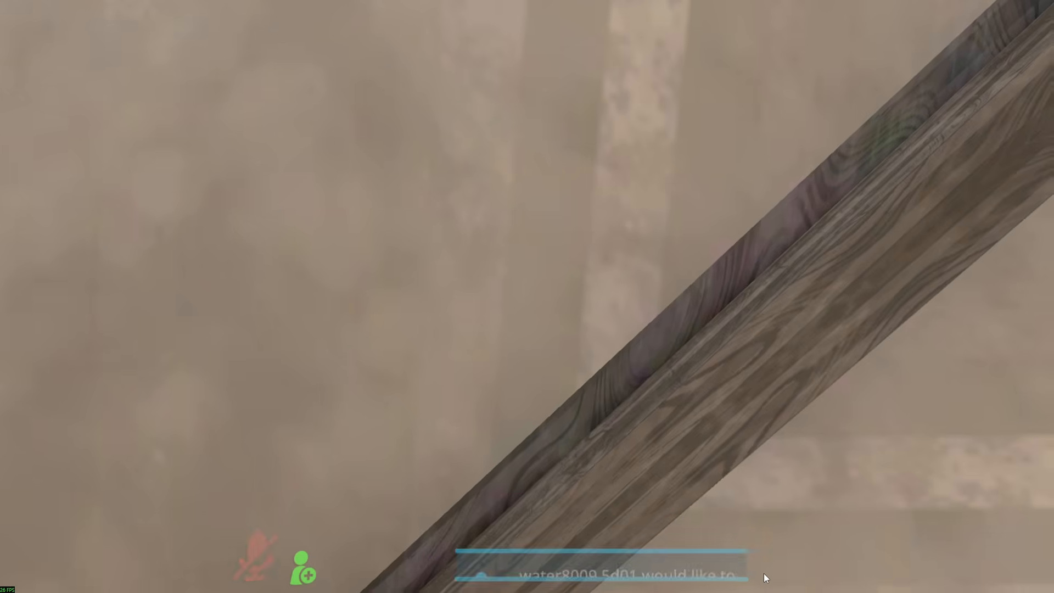
key("alt+Tab")
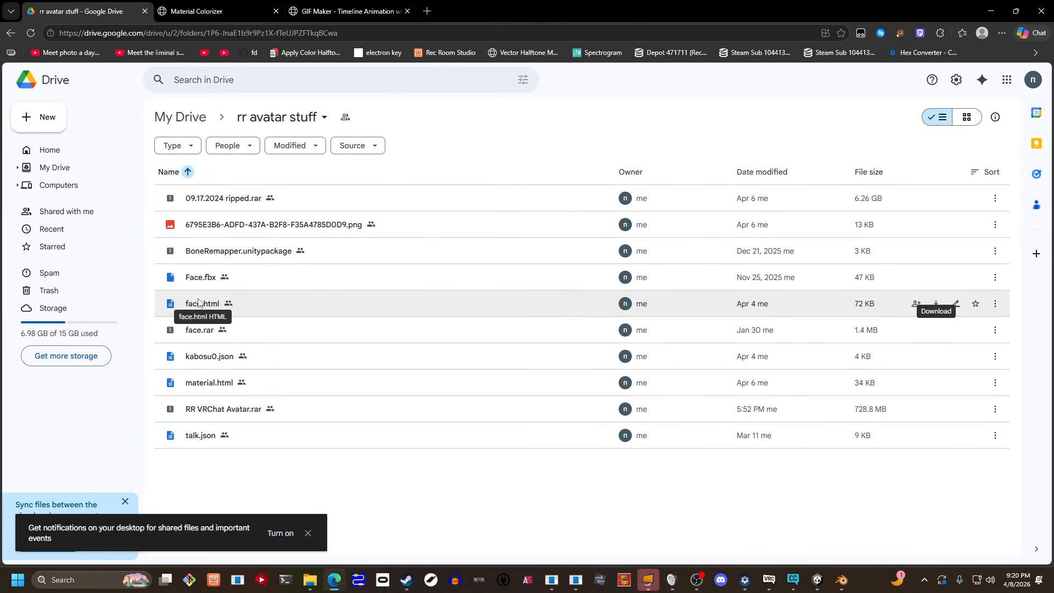
left_click(189, 284)
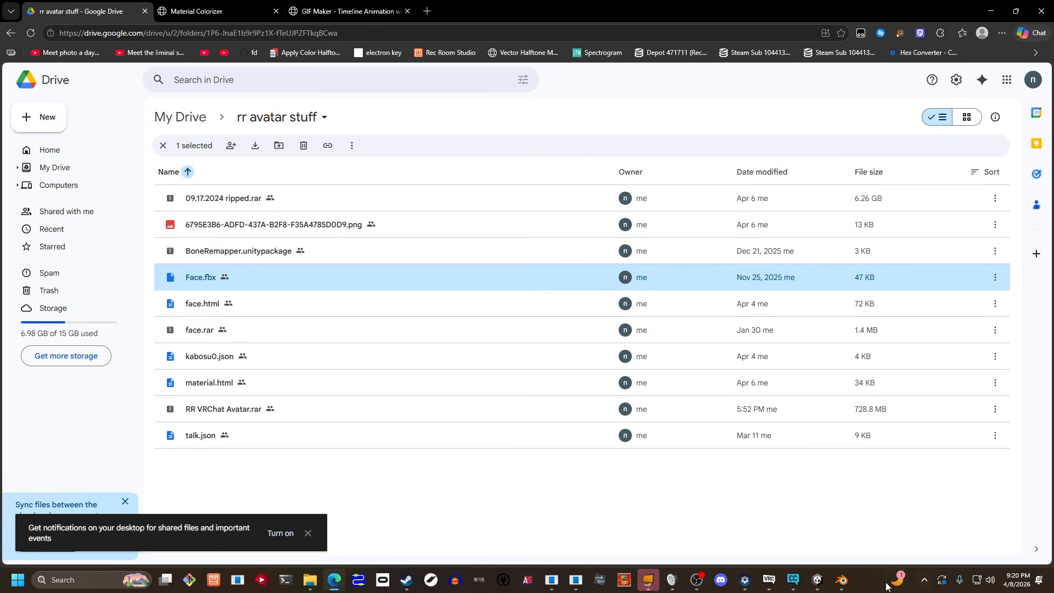
- Switch to Blender and delete the existing Face object from the scene
mouse_move(846, 581)
left_click(830, 516)
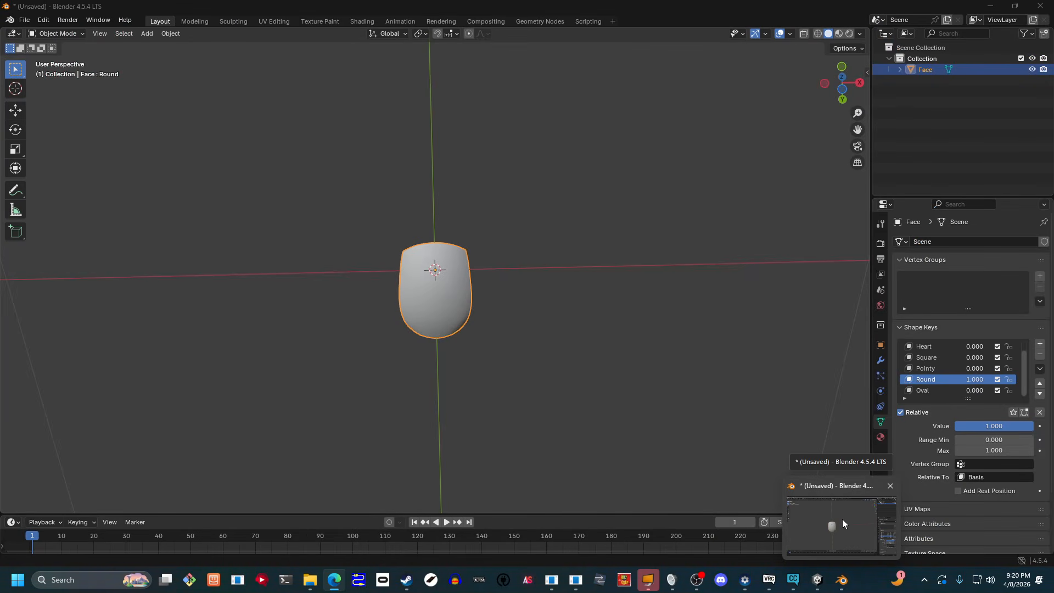
key("Delete")
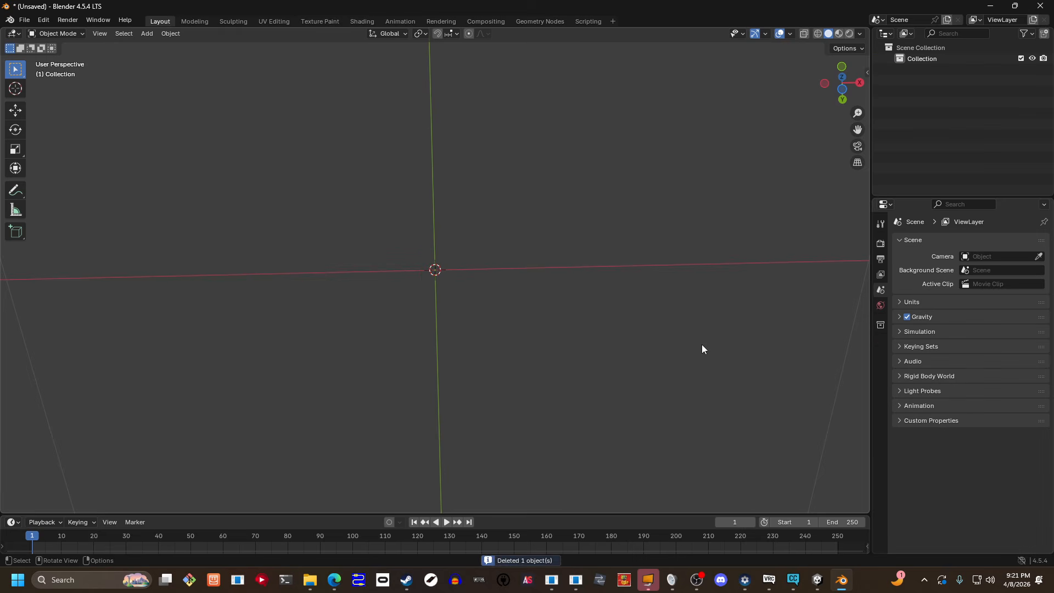
- Import Face (1).fbx from the Downloads folder into the empty Blender scene with the default FBX options
left_click(310, 581)
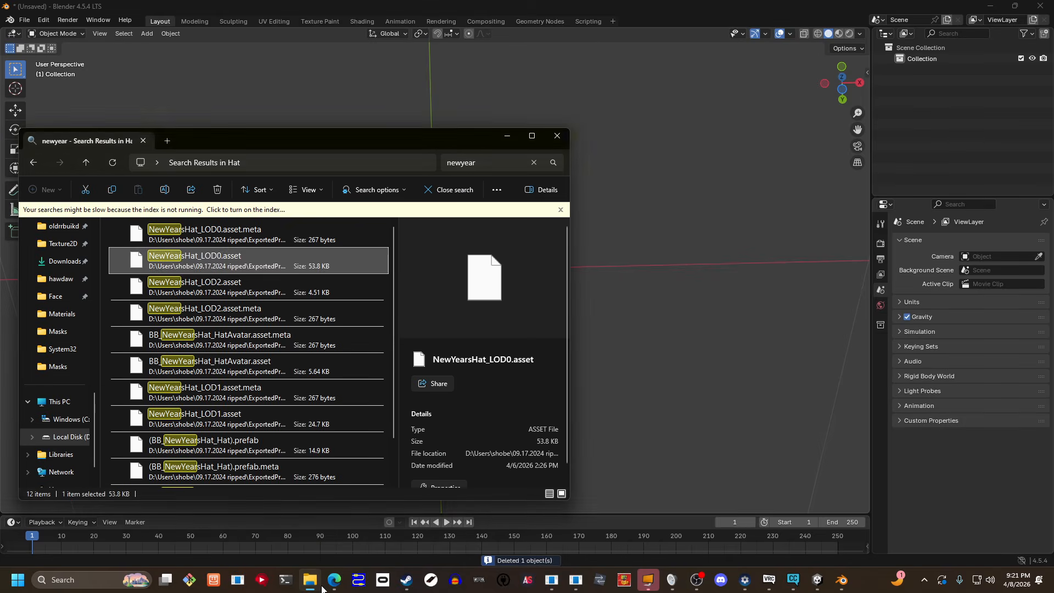
right_click(311, 580)
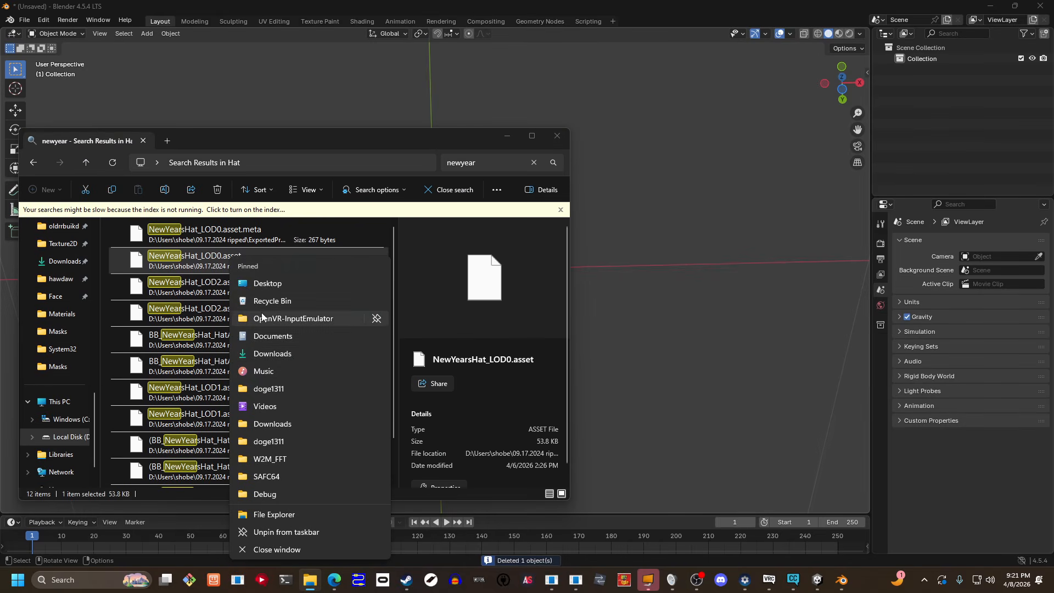
left_click(266, 356)
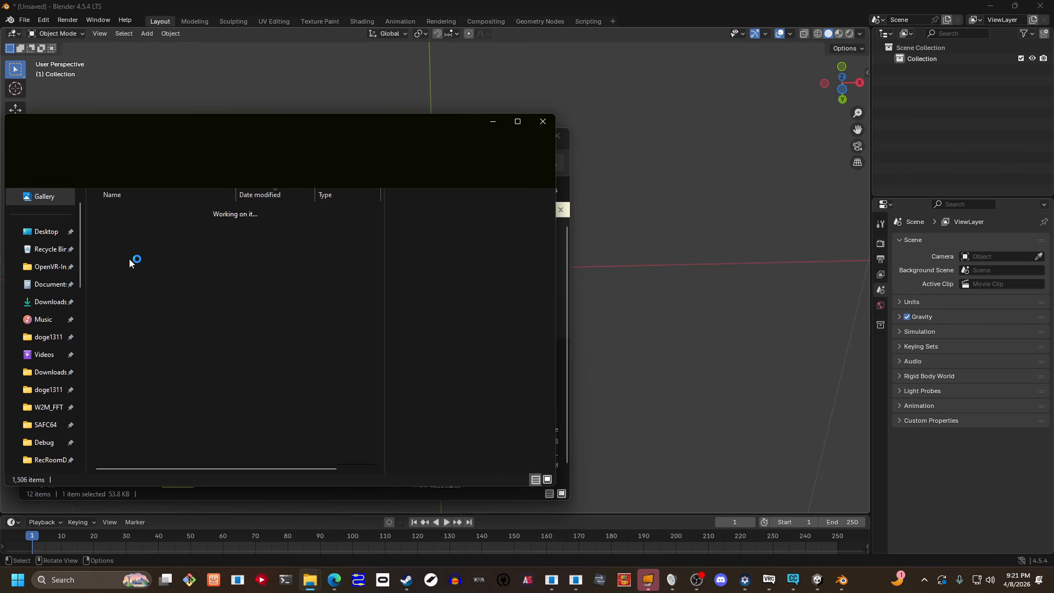
left_click(134, 258)
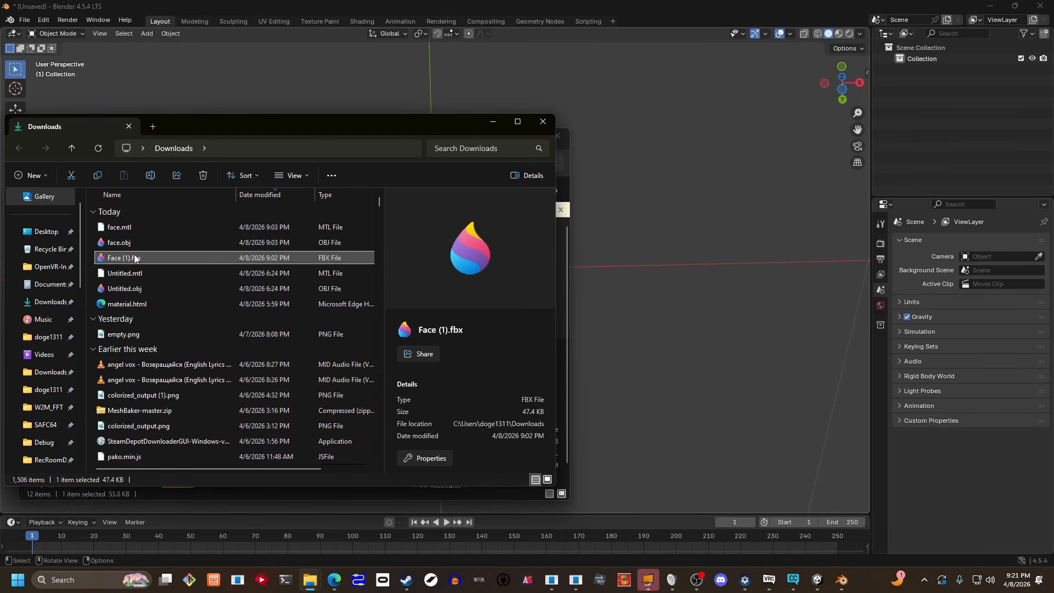
left_click_drag(125, 260, 638, 318)
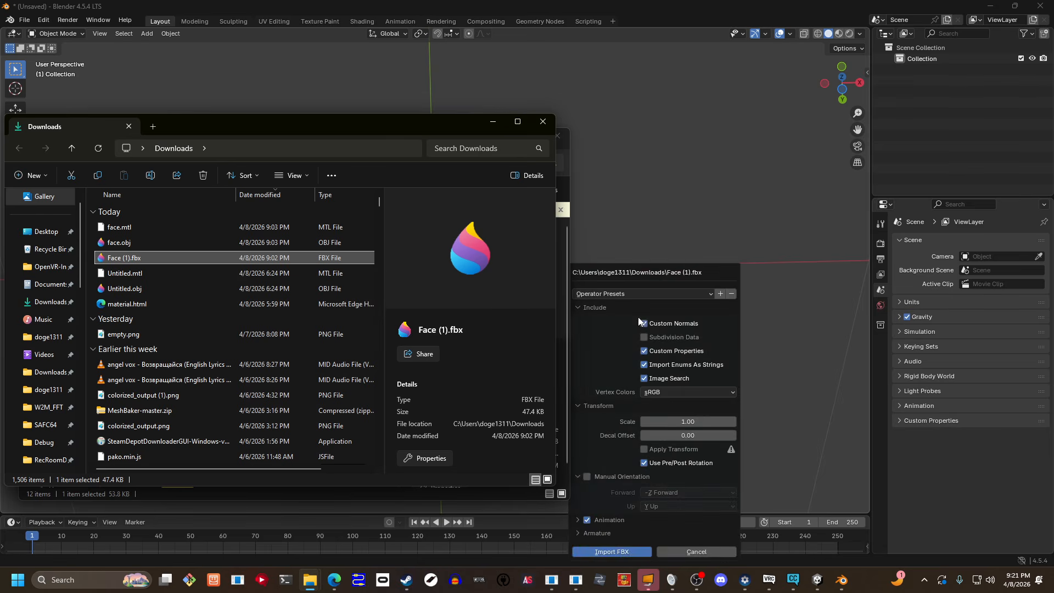
left_click(603, 552)
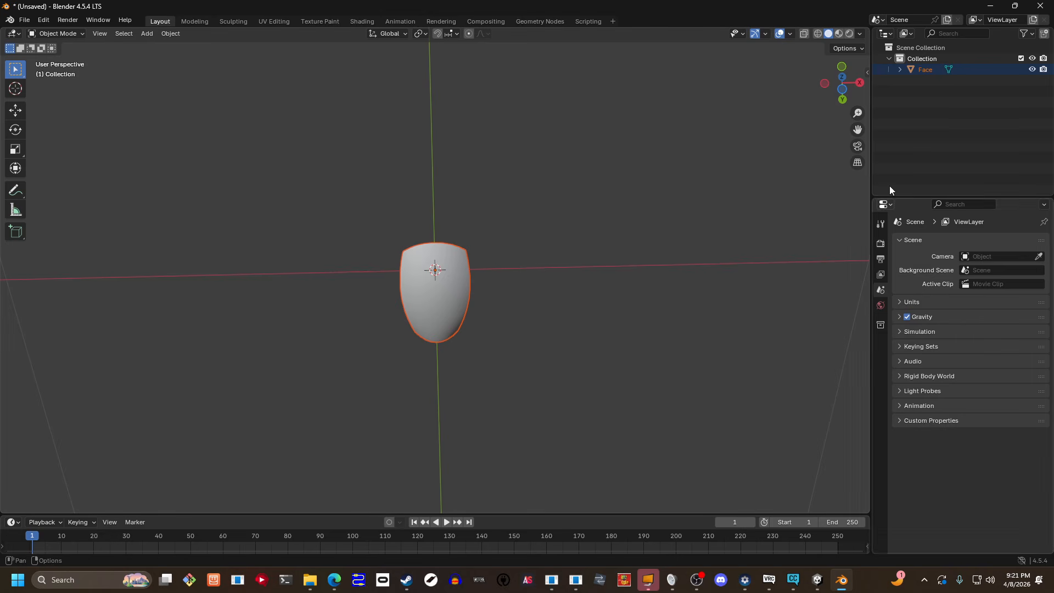
- Set the Face mesh's Round shape key value to 1.000 and keyframe it at frame 1
left_click(909, 70)
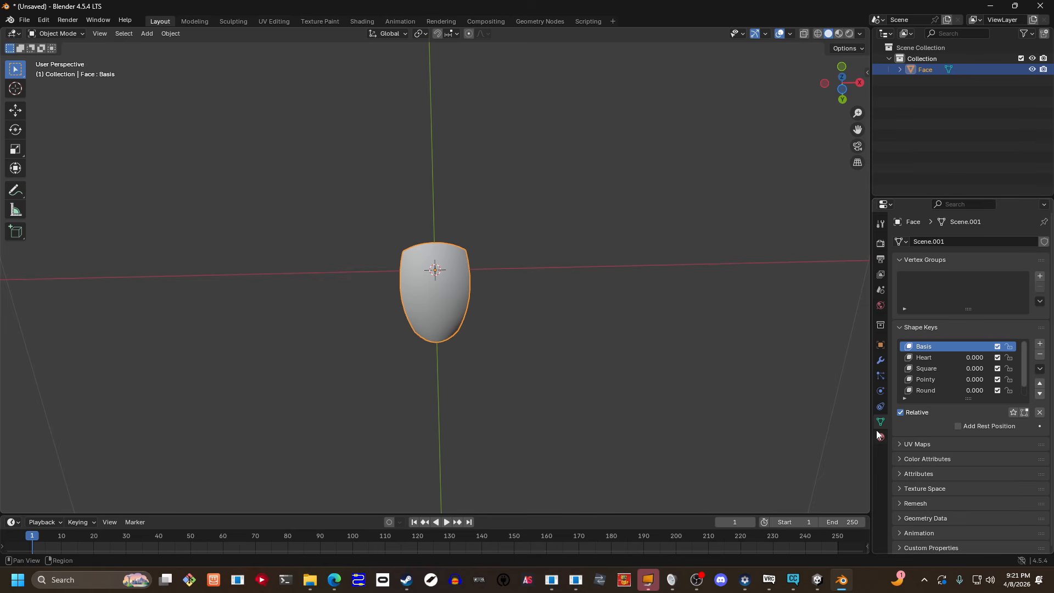
scroll(928, 386, "down", 1)
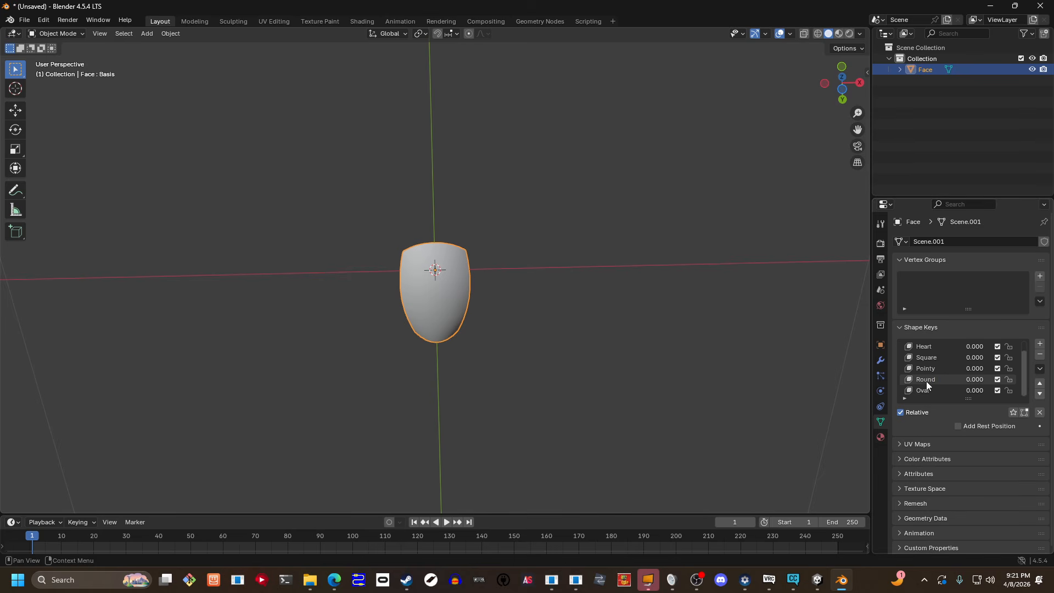
left_click(927, 381)
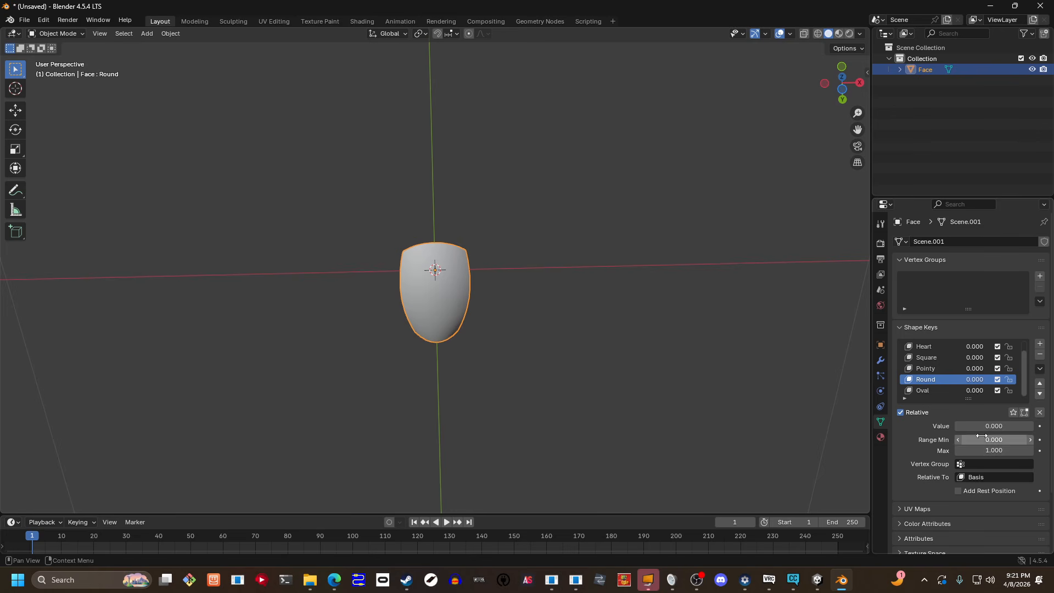
left_click_drag(981, 426, 1032, 427)
key("i")
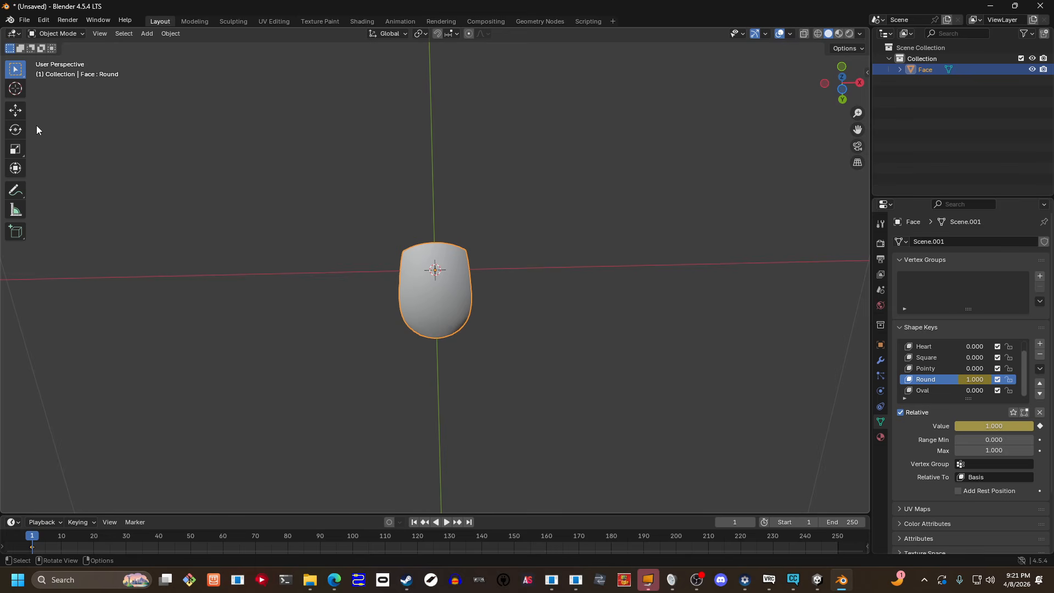
- Open the Wavefront (.obj) export for the rounded face mesh
left_click(25, 21)
mouse_move(76, 187)
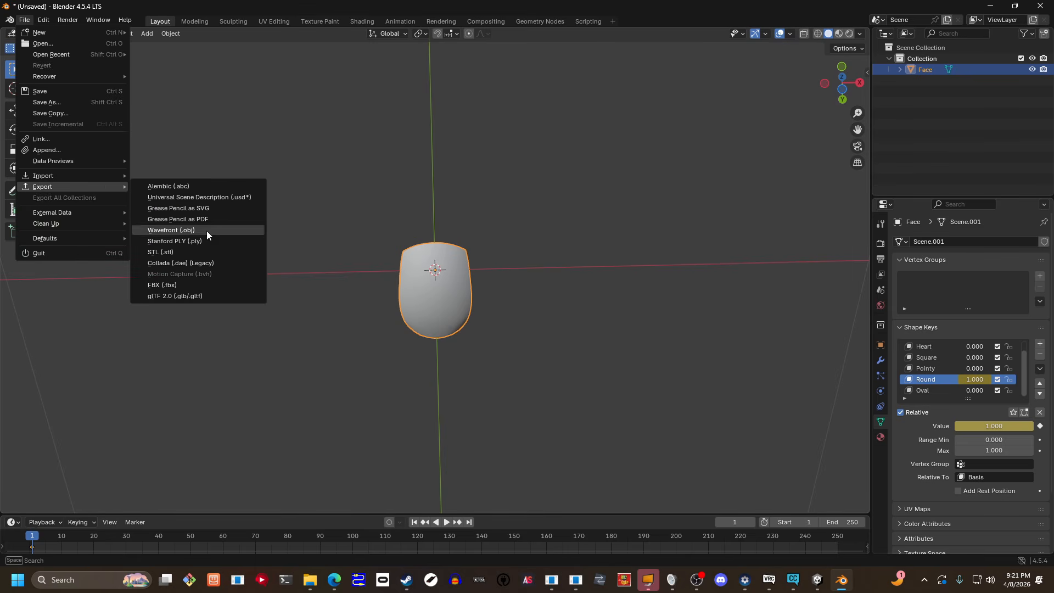
left_click(208, 235)
- Switch to the GIF Maker page in the browser and load the face folder's Eye_Default_SpriteSheet as the eye images
left_click(334, 581)
left_click(320, 11)
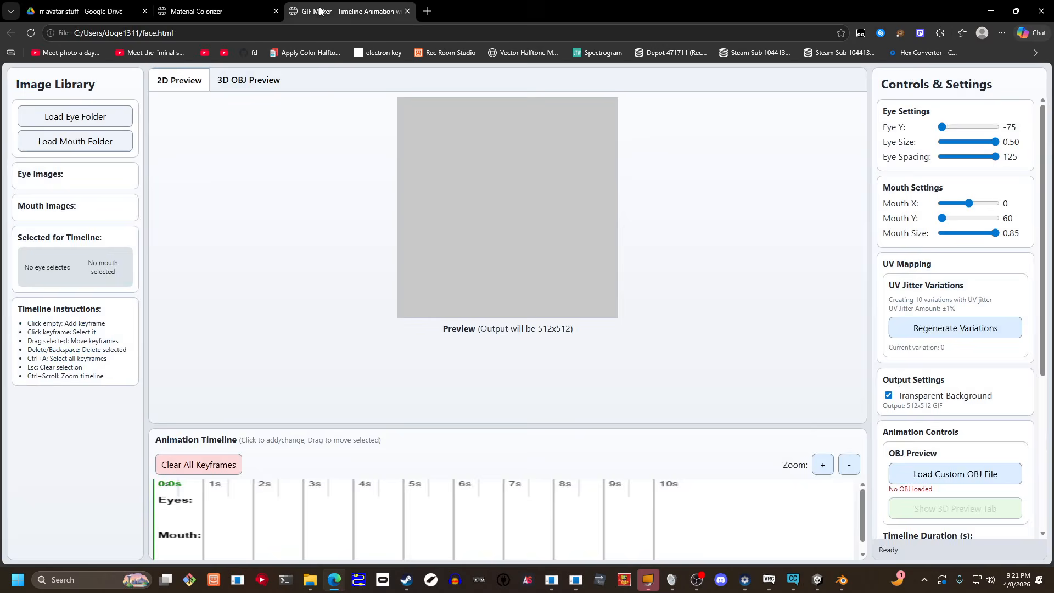
left_click(75, 141)
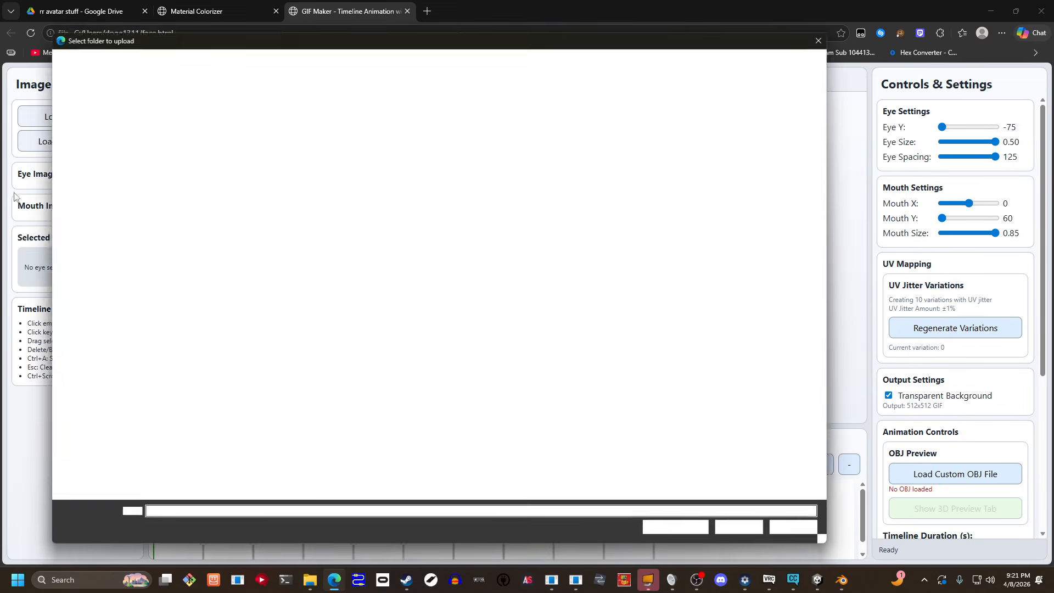
scroll(76, 209, "up", 5)
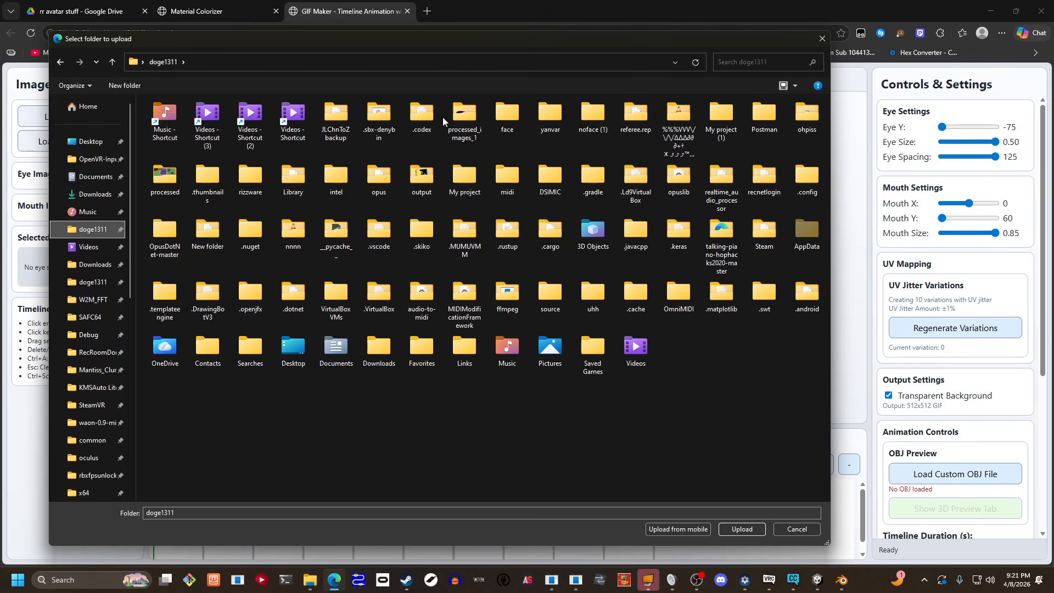
double_click(513, 118)
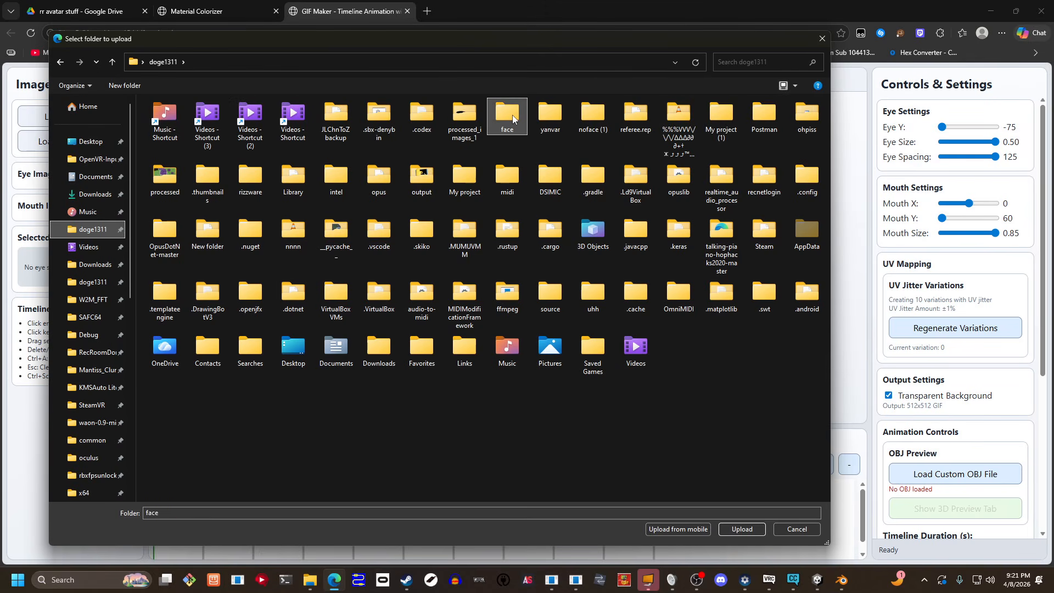
left_click(220, 146)
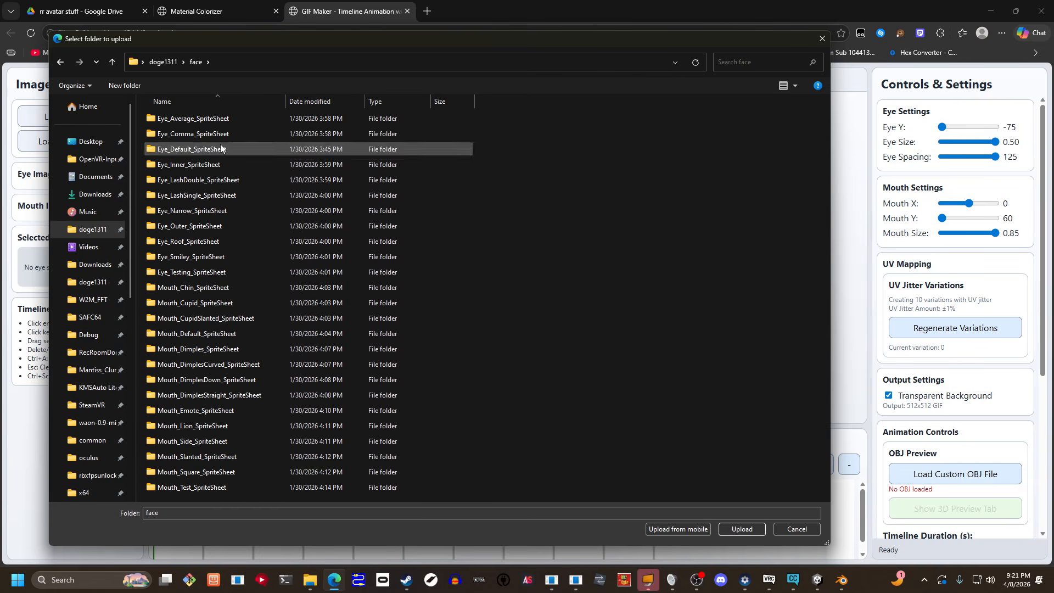
left_click(743, 530)
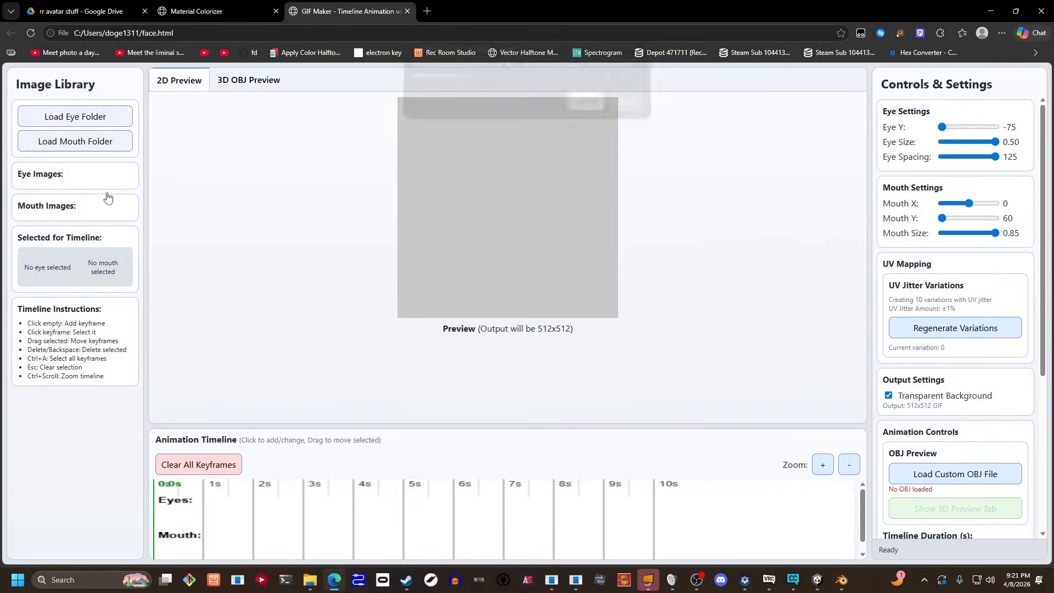
left_click(584, 110)
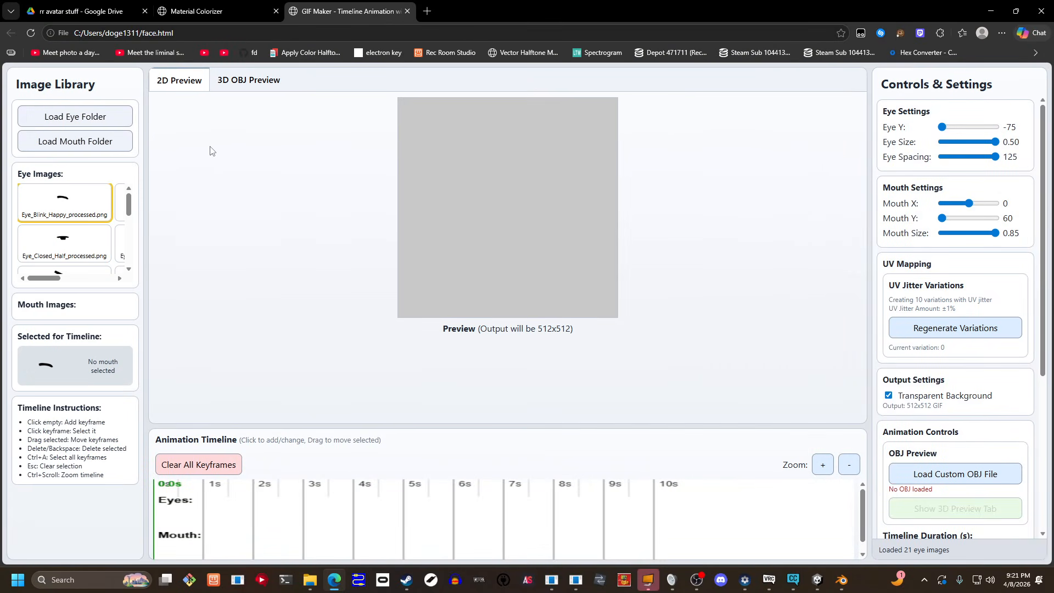
- Load the Mouth_Chin_SpriteSheet folder from the face folder as the mouth images
left_click(101, 142)
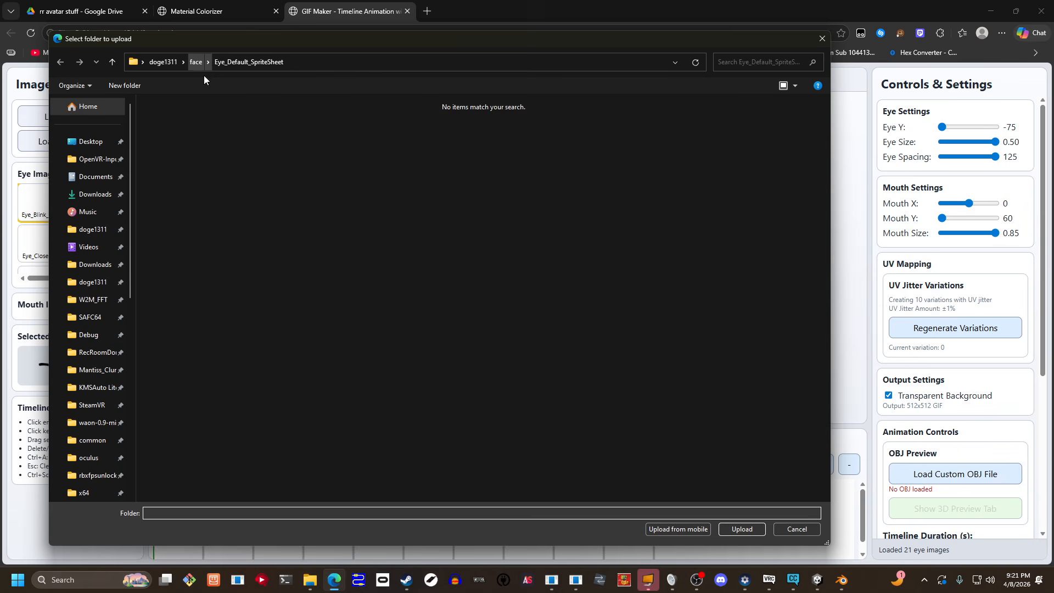
left_click(196, 61)
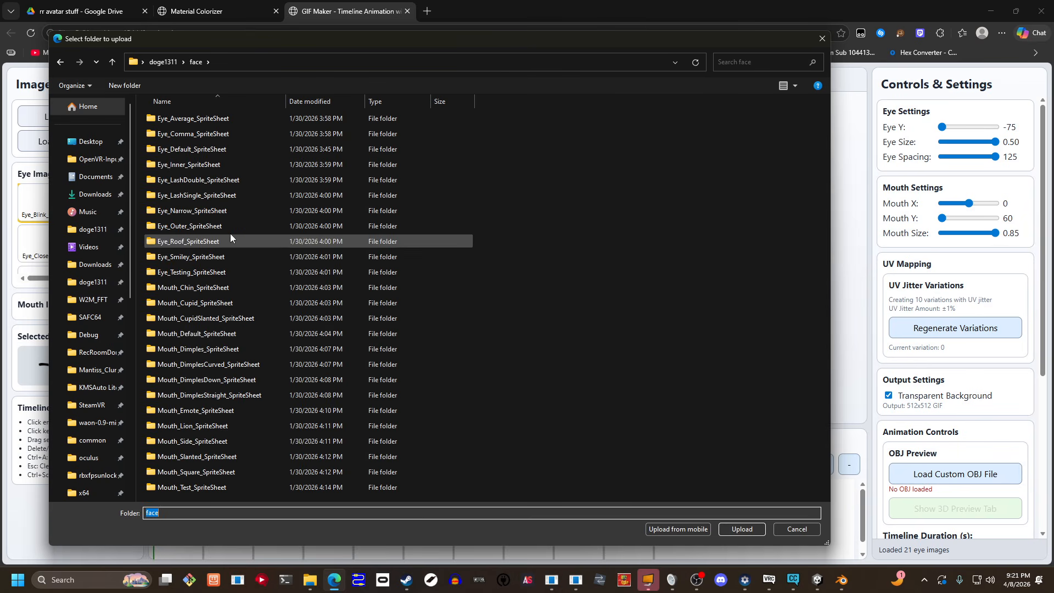
left_click(206, 288)
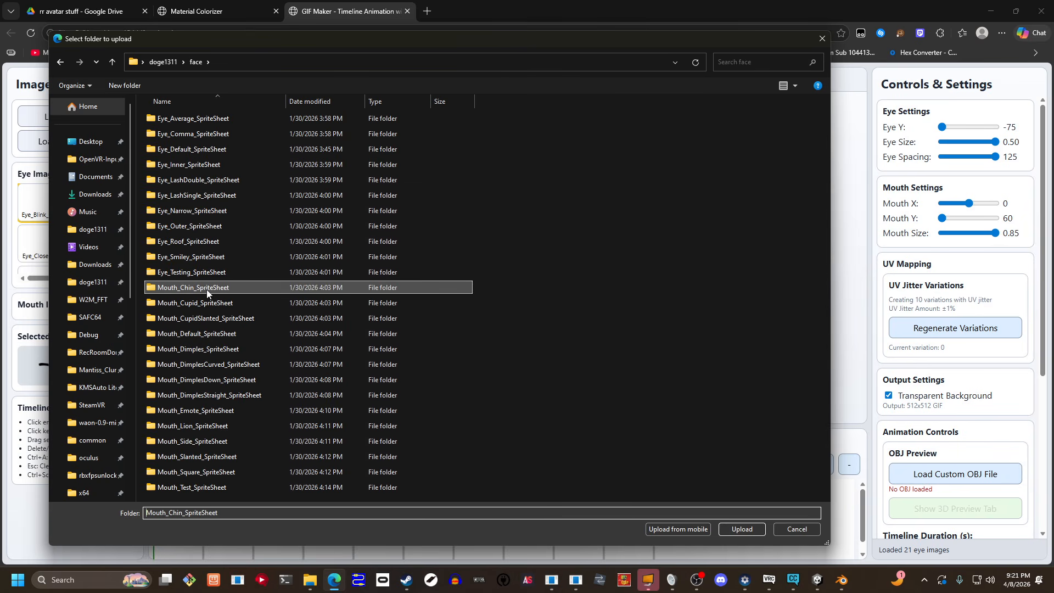
left_click(742, 530)
left_click(584, 110)
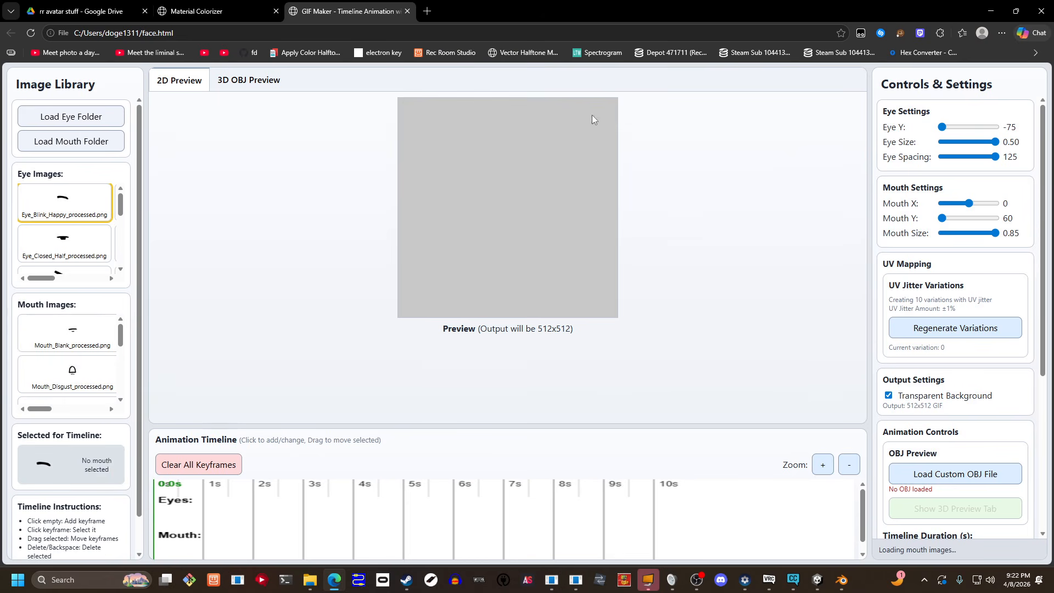
- Locate kabosu0.json in the Google Drive folder and load the local copy as the saved animation in GIF Maker
scroll(933, 491, "down", 4)
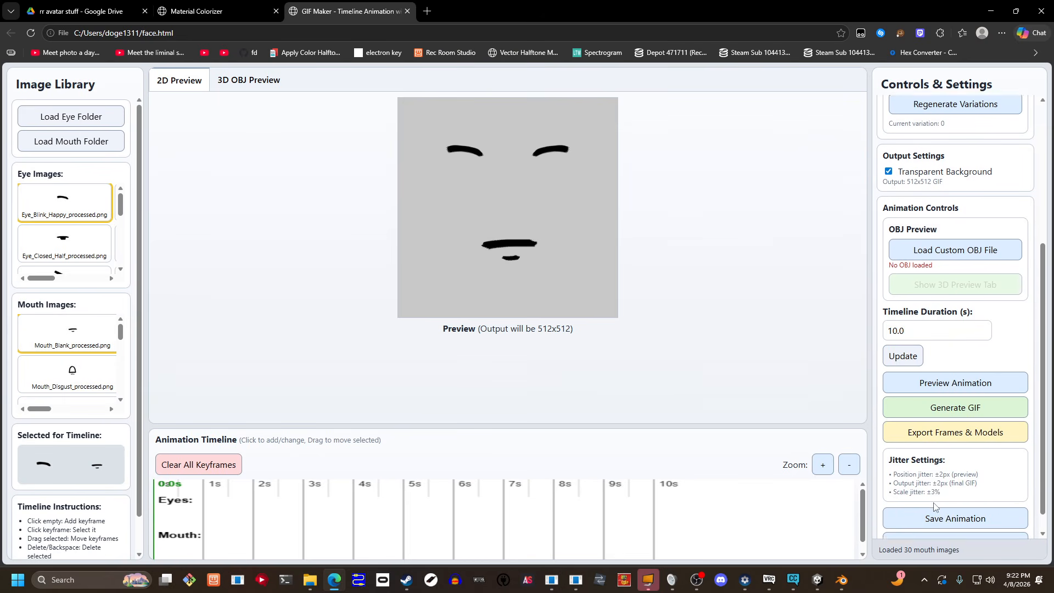
scroll(934, 491, "down", 1)
left_click(94, 11)
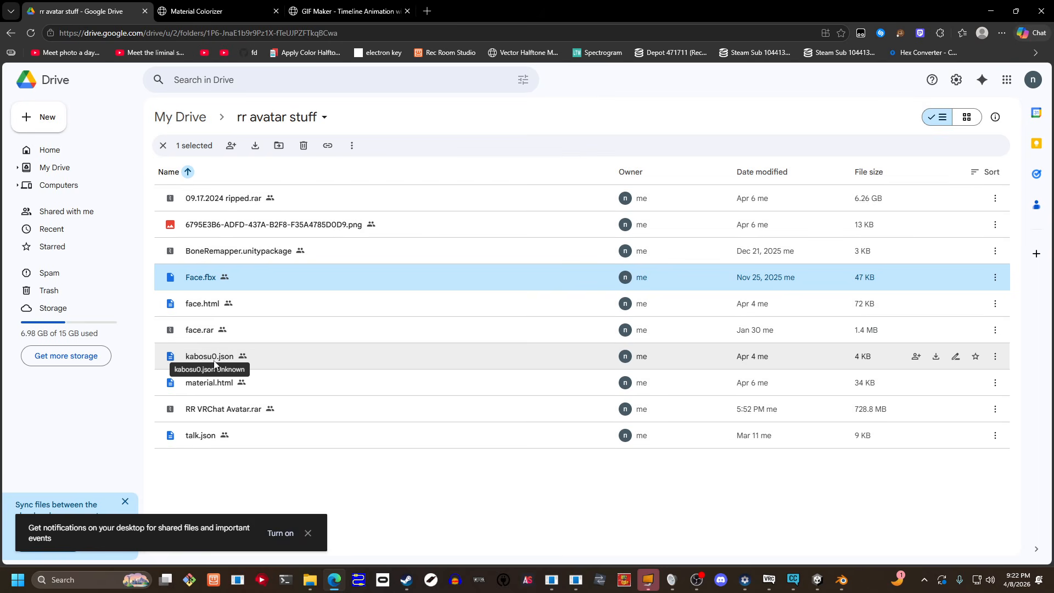
left_click(348, 11)
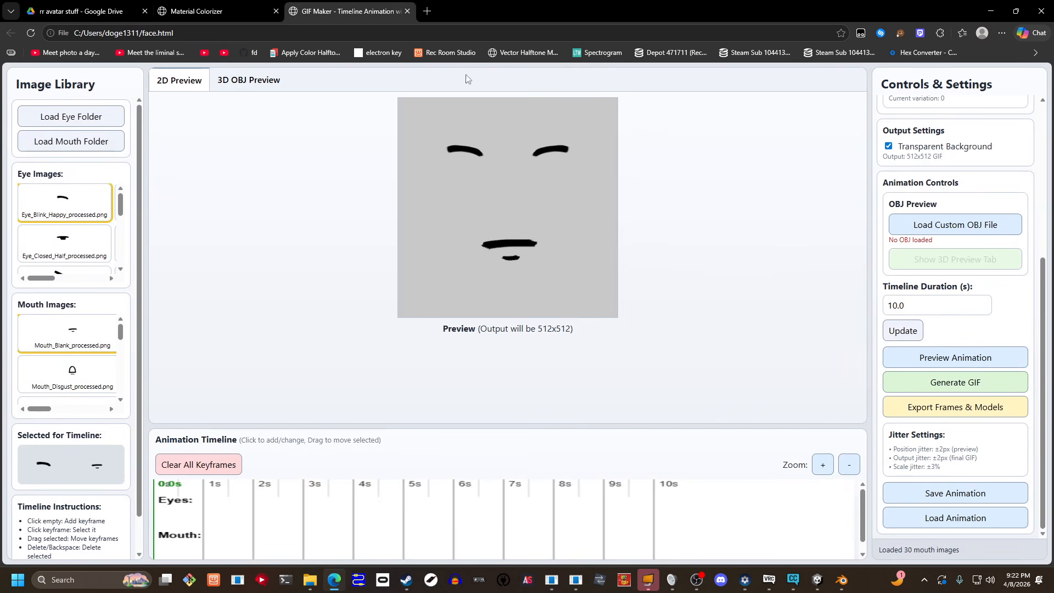
left_click(960, 517)
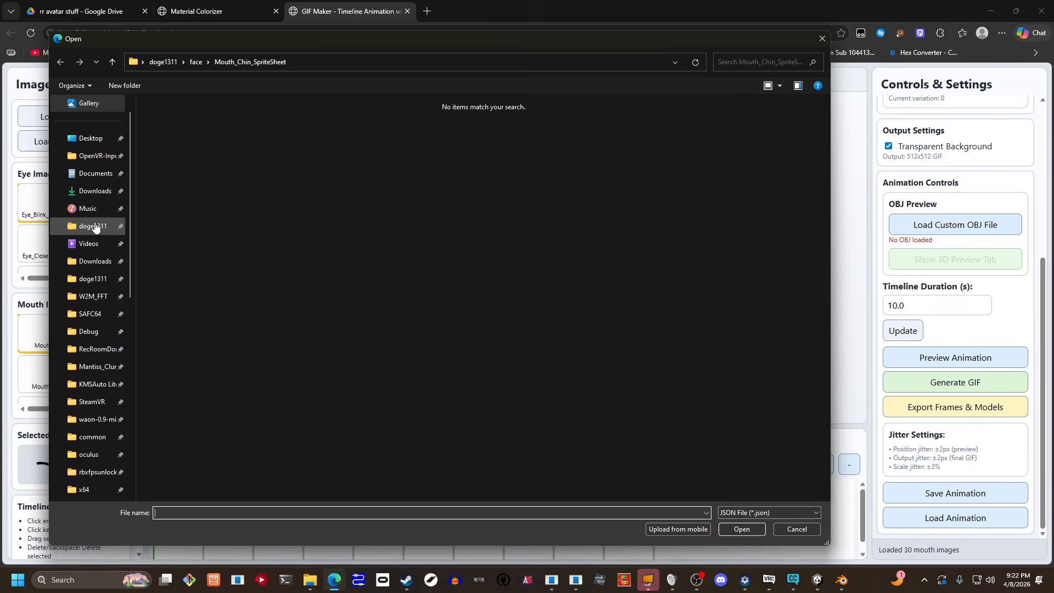
left_click(95, 226)
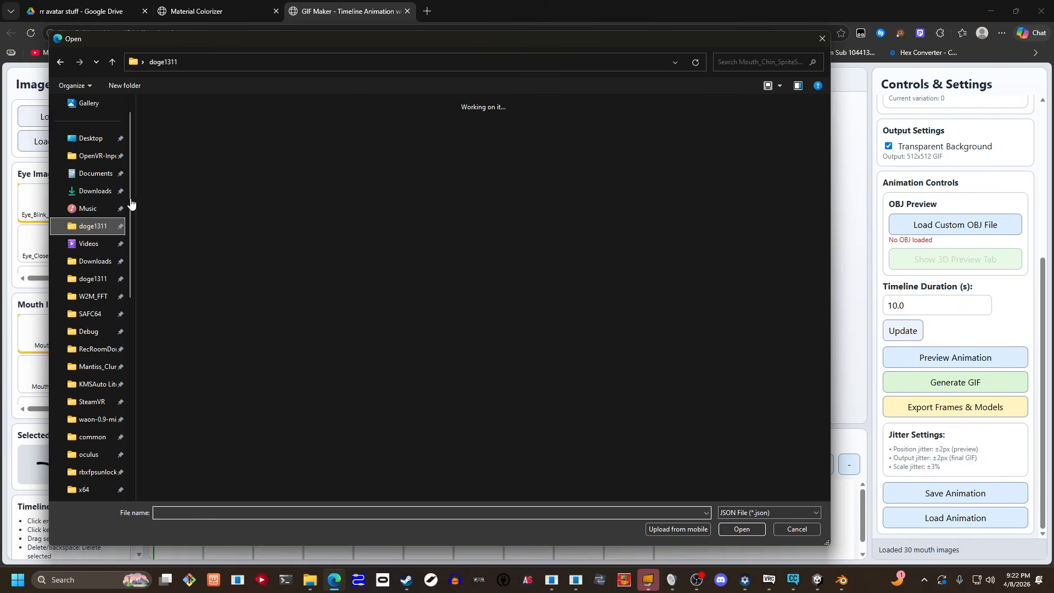
double_click(180, 128)
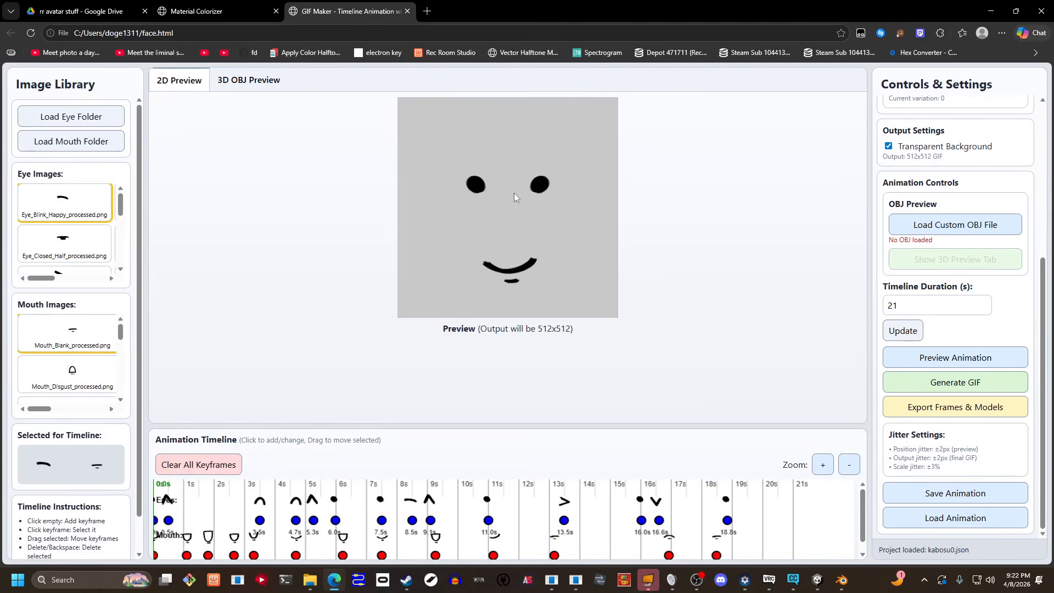
- Load face.obj from Downloads as the custom 3D model and preview the animation on it from the front
left_click(942, 226)
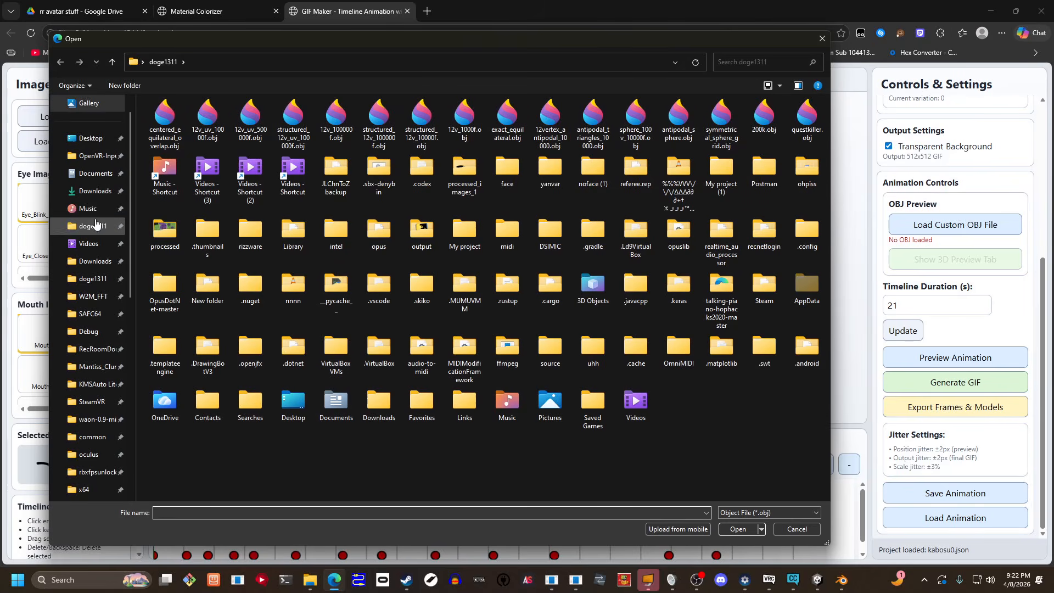
left_click(95, 191)
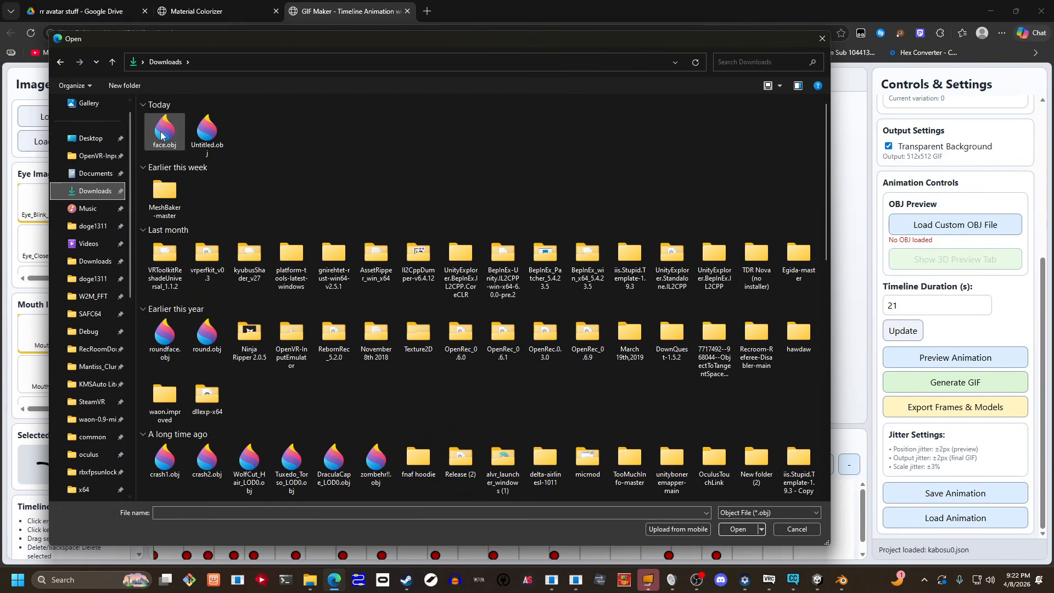
double_click(162, 132)
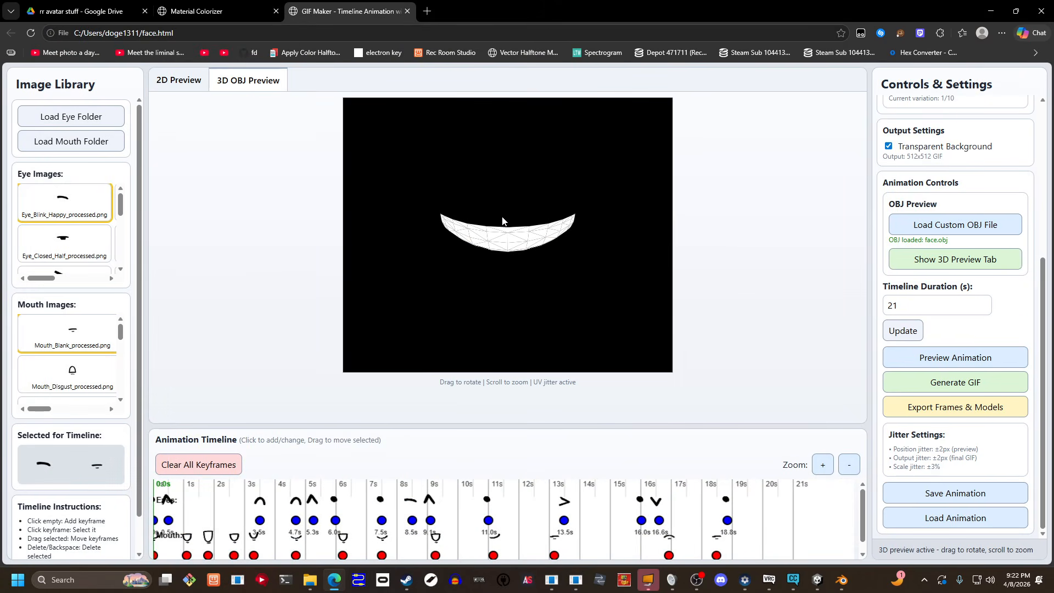
left_click_drag(502, 222, 484, 127)
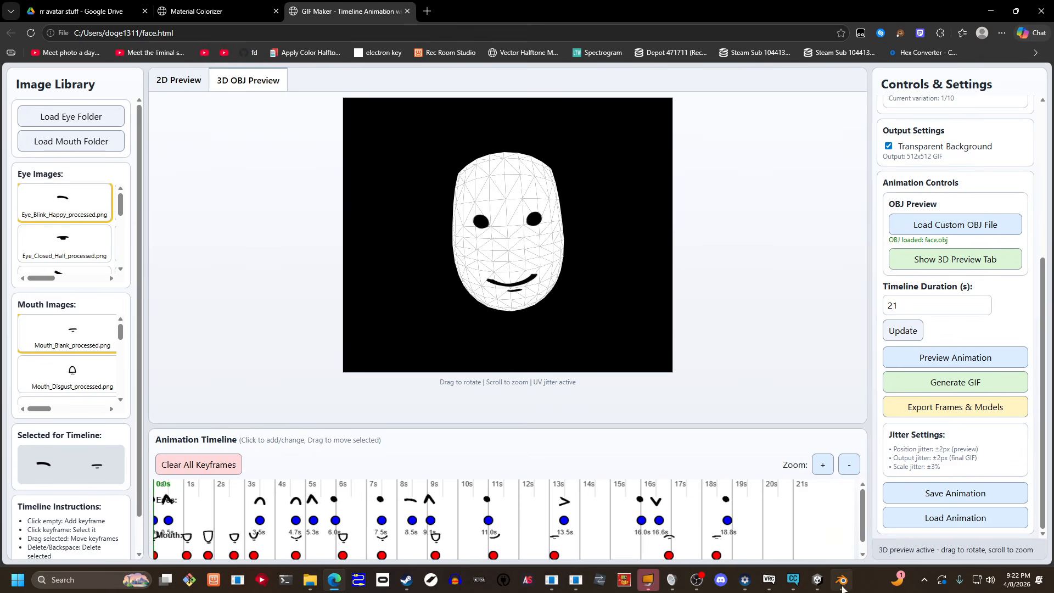
left_click(980, 365)
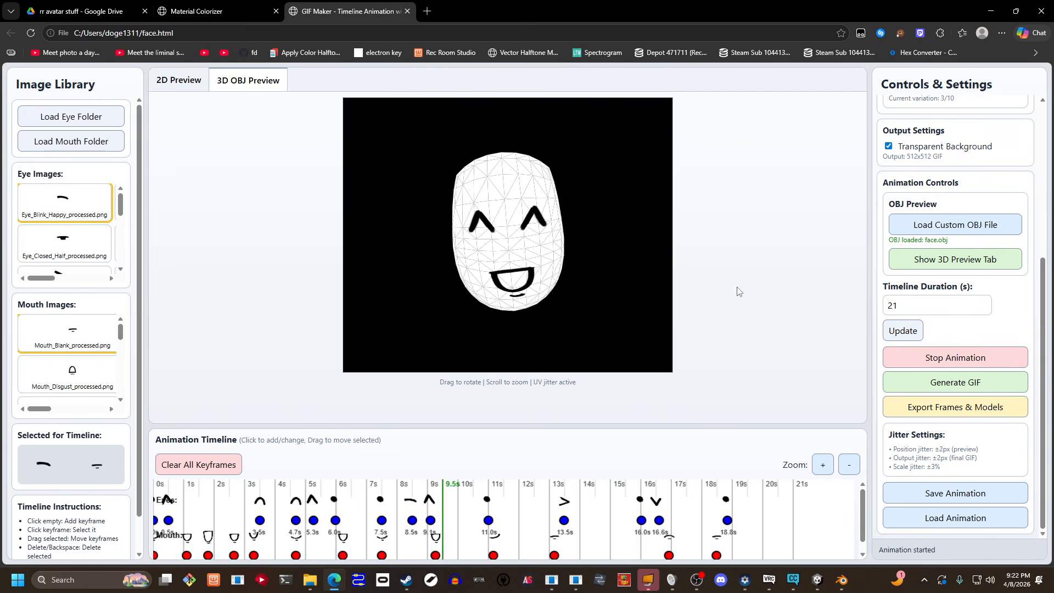
- Stop the animation preview and examine the face model from several angles in the 3D preview
left_click(910, 357)
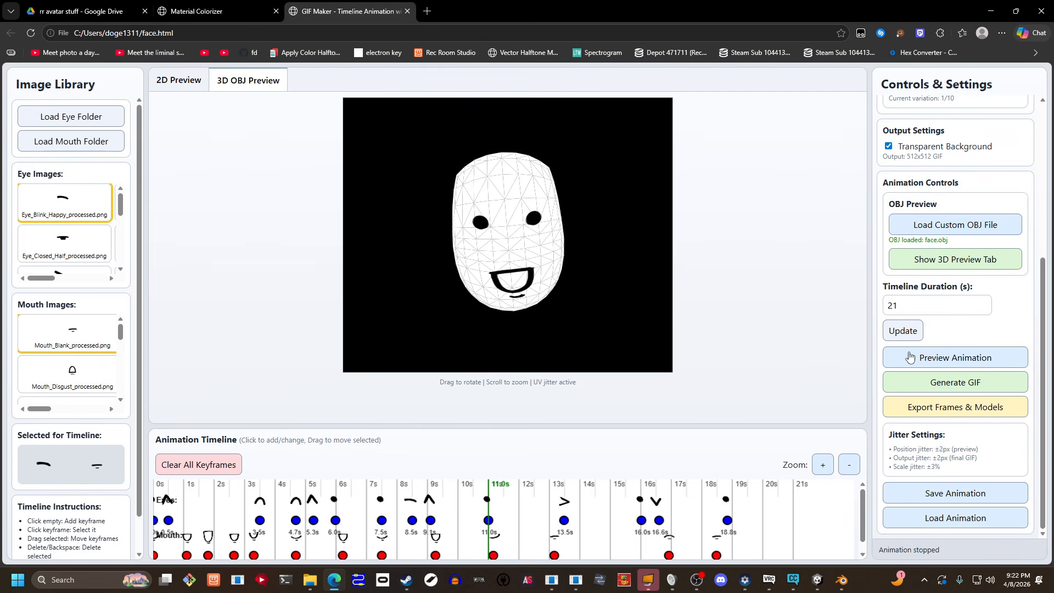
left_click_drag(497, 261, 503, 219)
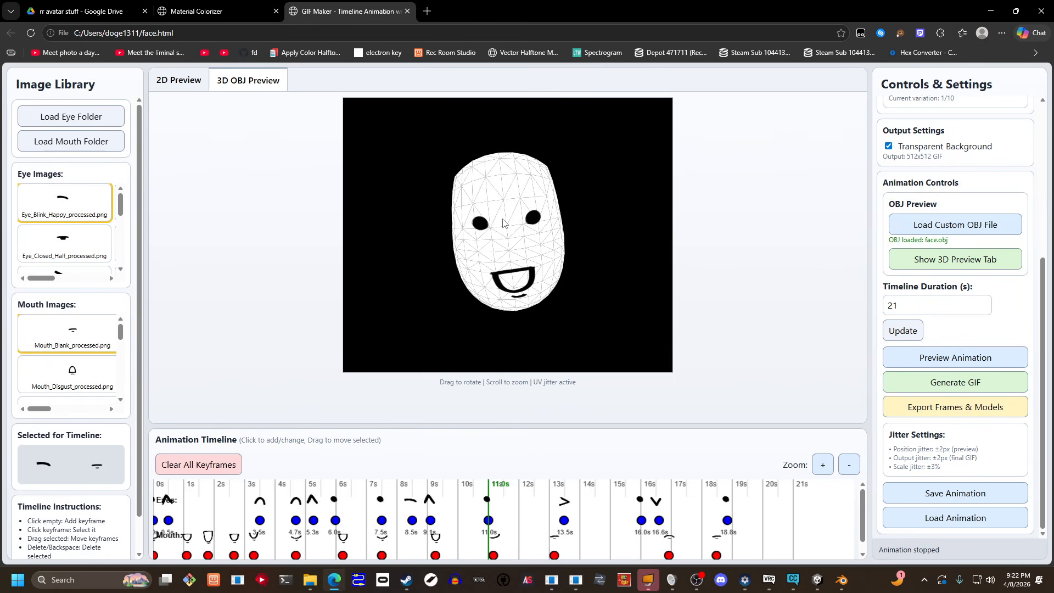
mouse_move(628, 256)
left_mouse_down()
mouse_move(547, 342)
mouse_move(575, 250)
mouse_move(616, 251)
left_mouse_up()
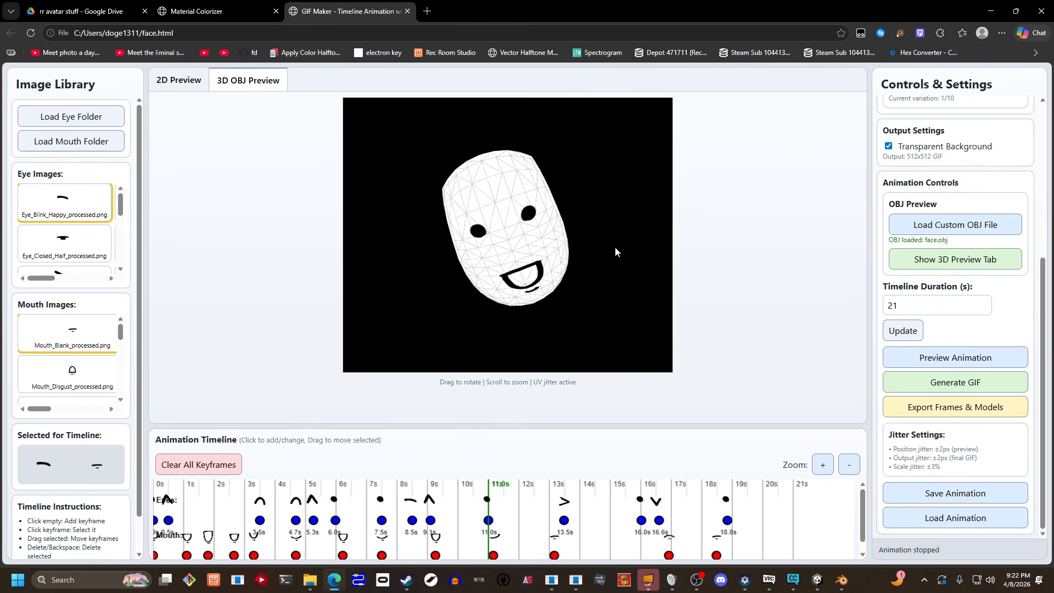
right_click(616, 248)
mouse_move(516, 244)
left_mouse_down()
mouse_move(544, 247)
mouse_move(515, 241)
left_mouse_up()
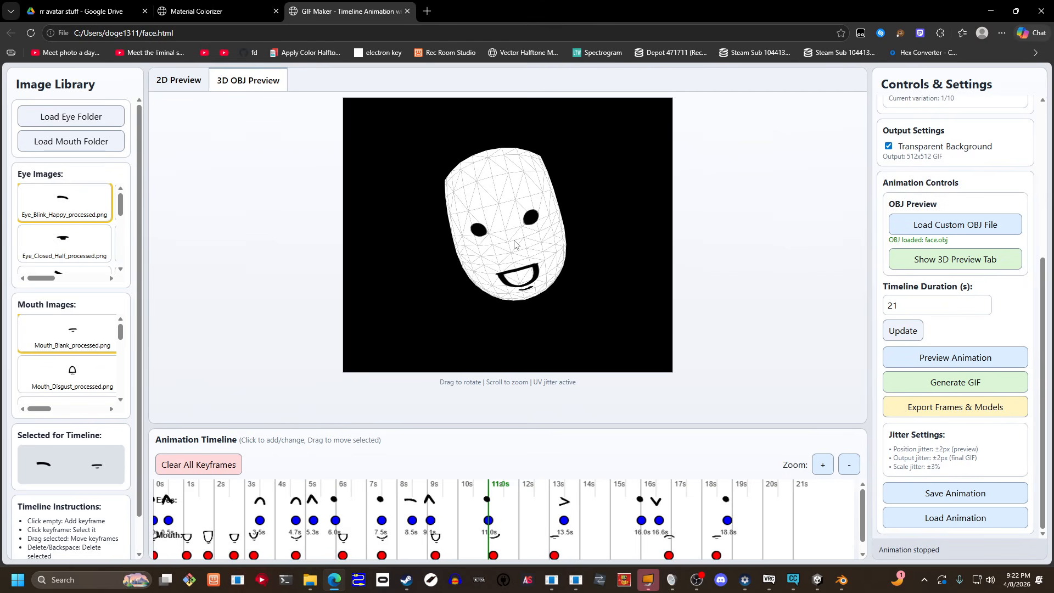
left_click_drag(514, 244, 534, 134)
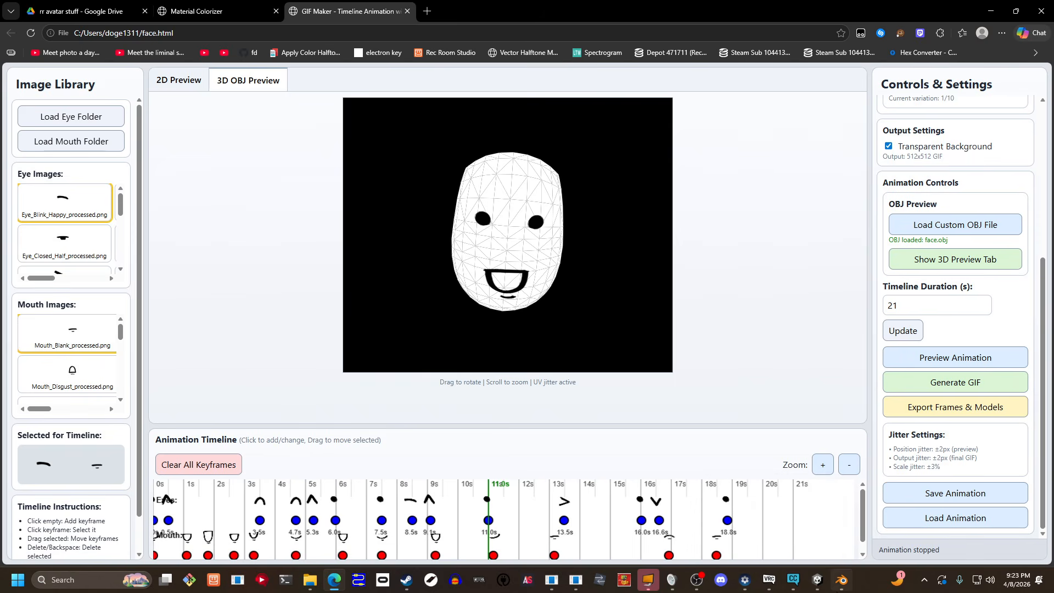
- Start exporting the frames and models, and browse to Assets/avatar/test in the RR VRChat Avatar project as the save location
mouse_move(817, 580)
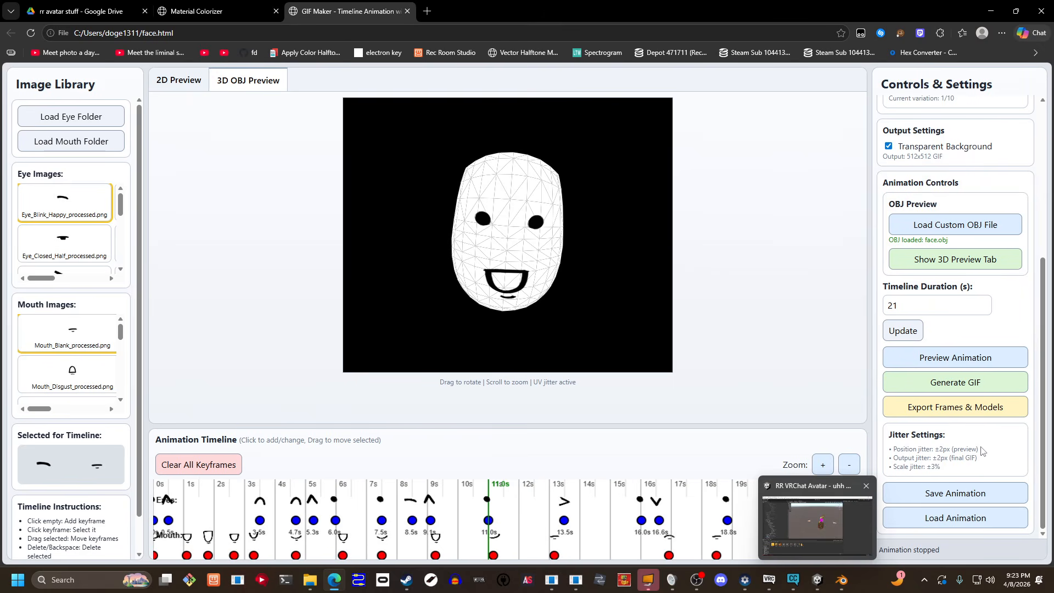
left_click(969, 413)
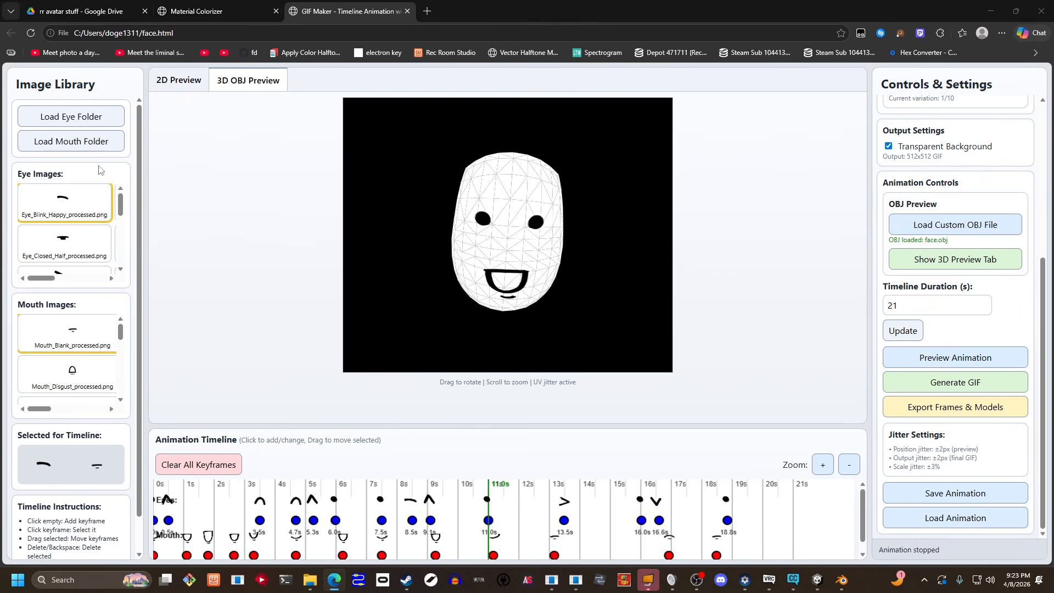
scroll(96, 250, "down", 1)
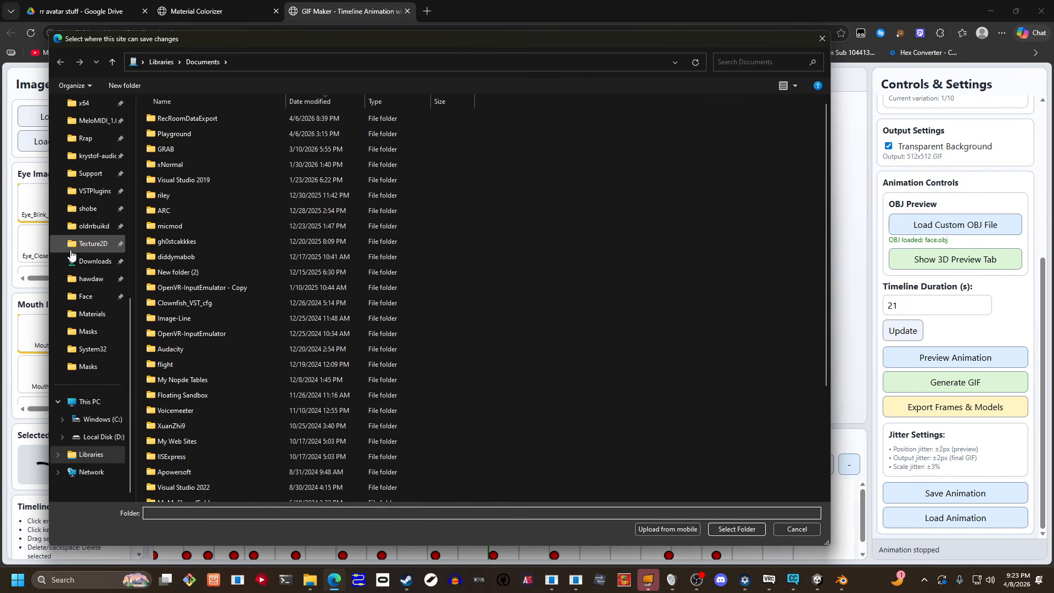
scroll(95, 221, "up", 1)
scroll(108, 275, "down", 1)
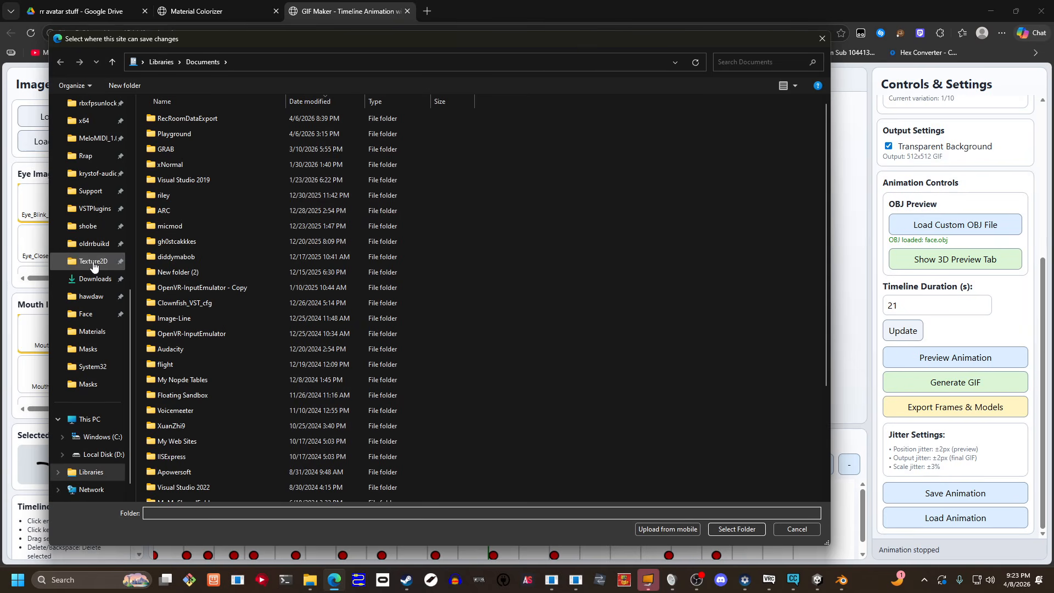
left_click(91, 296)
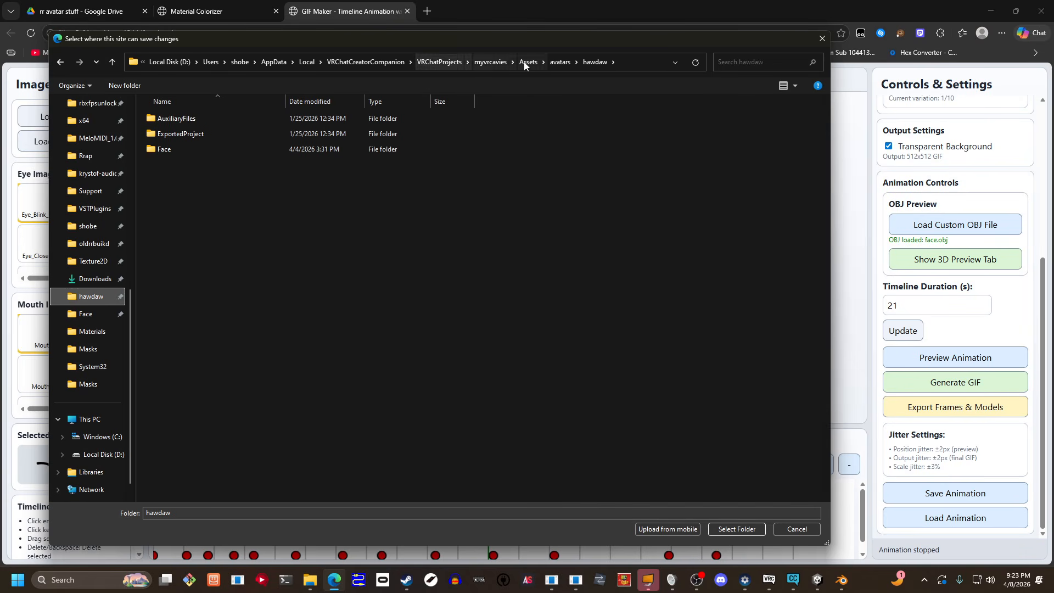
left_click(472, 62)
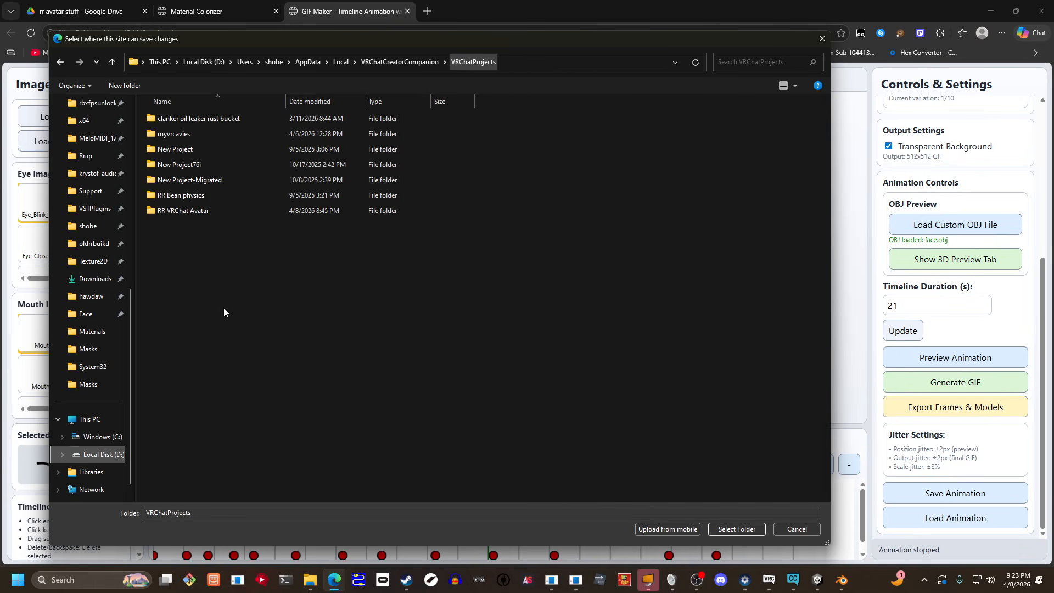
double_click(237, 208)
left_click(183, 116)
double_click(183, 117)
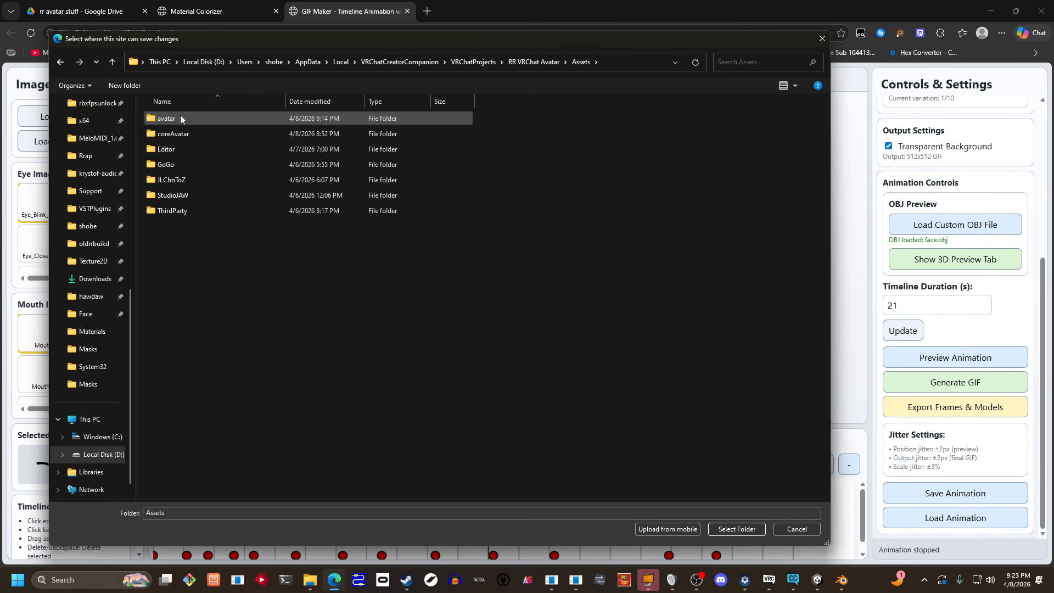
double_click(180, 115)
left_click(177, 117)
double_click(177, 117)
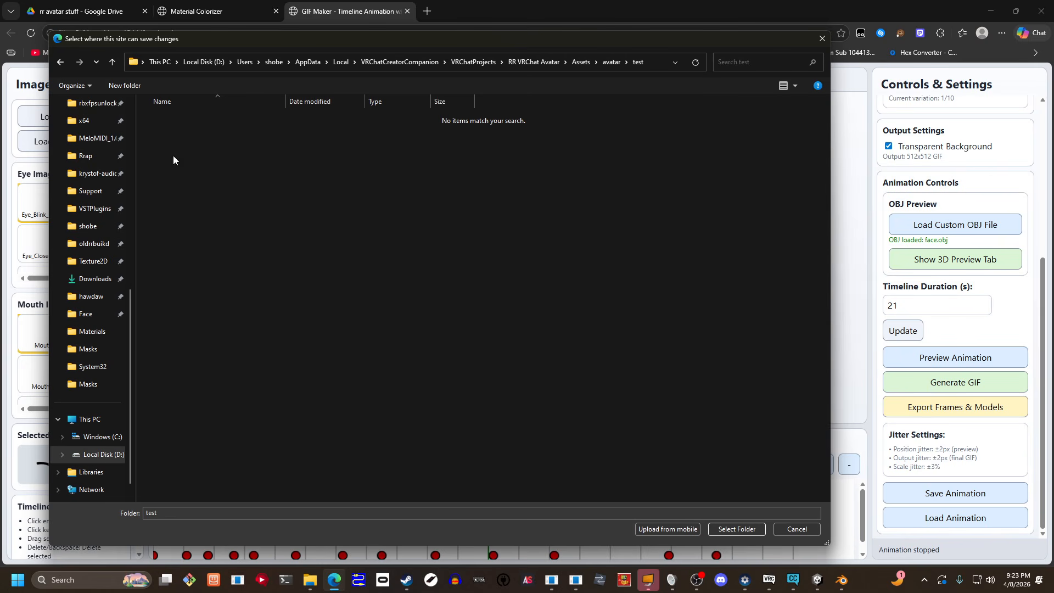
- Create a folder named face inside test, choose it as the export destination, and allow the site to edit its files
right_click(173, 156)
mouse_move(205, 291)
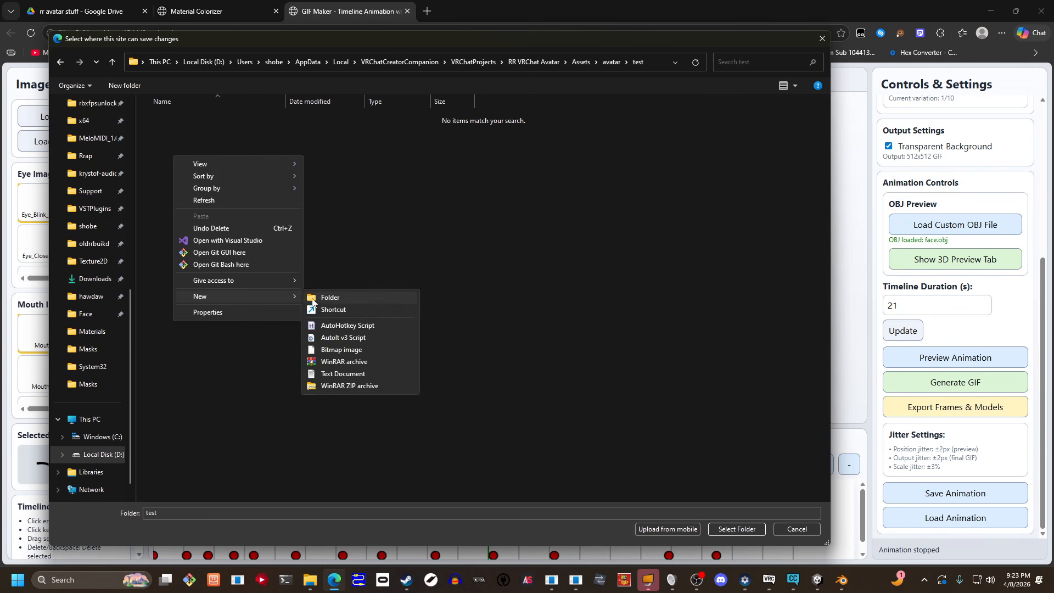
left_click(315, 298)
type("fa")
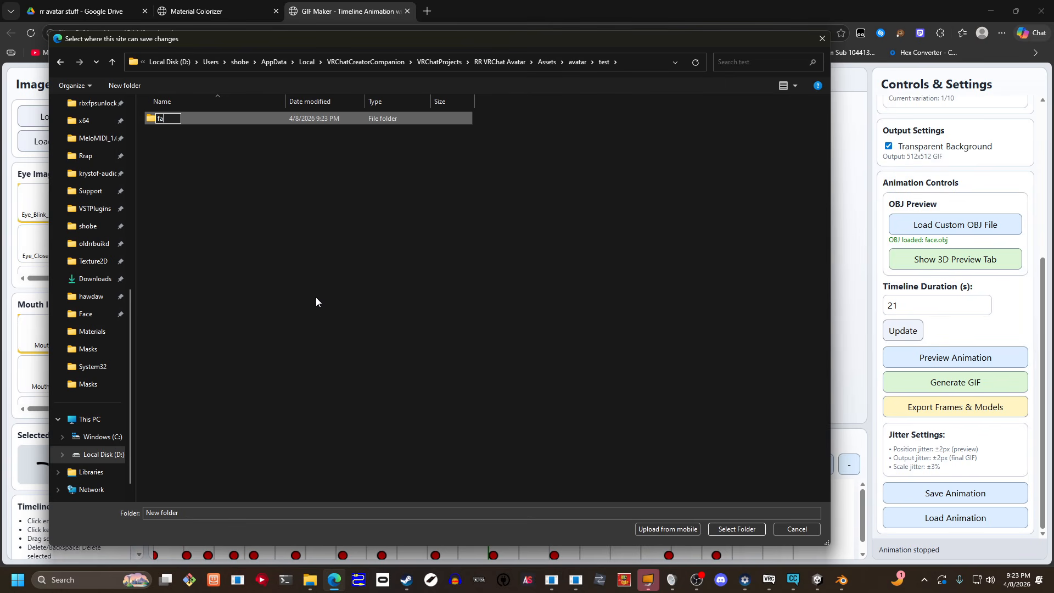
type("ce")
key("Return")
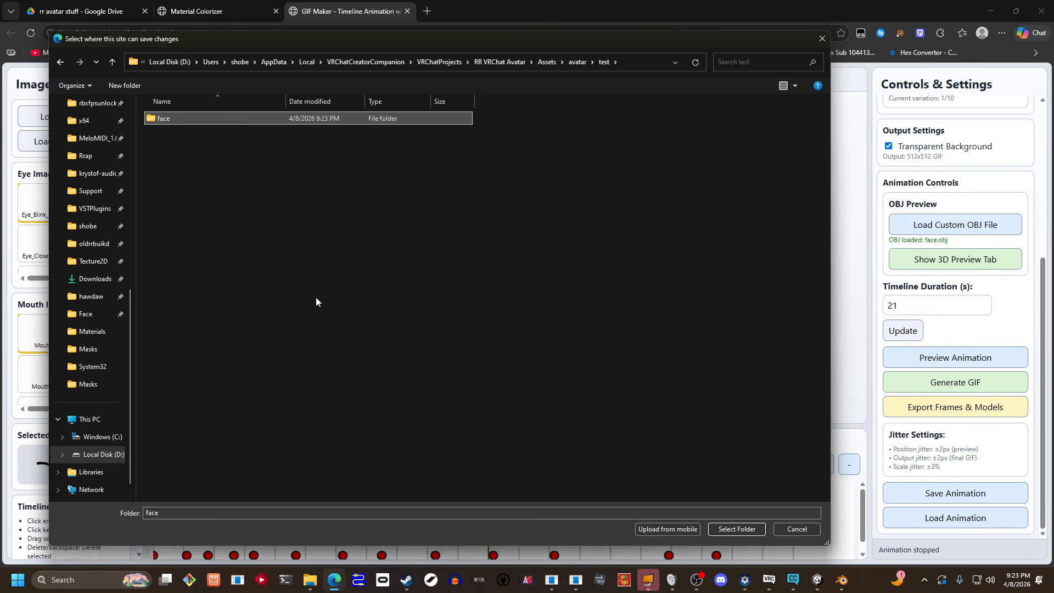
left_click(760, 528)
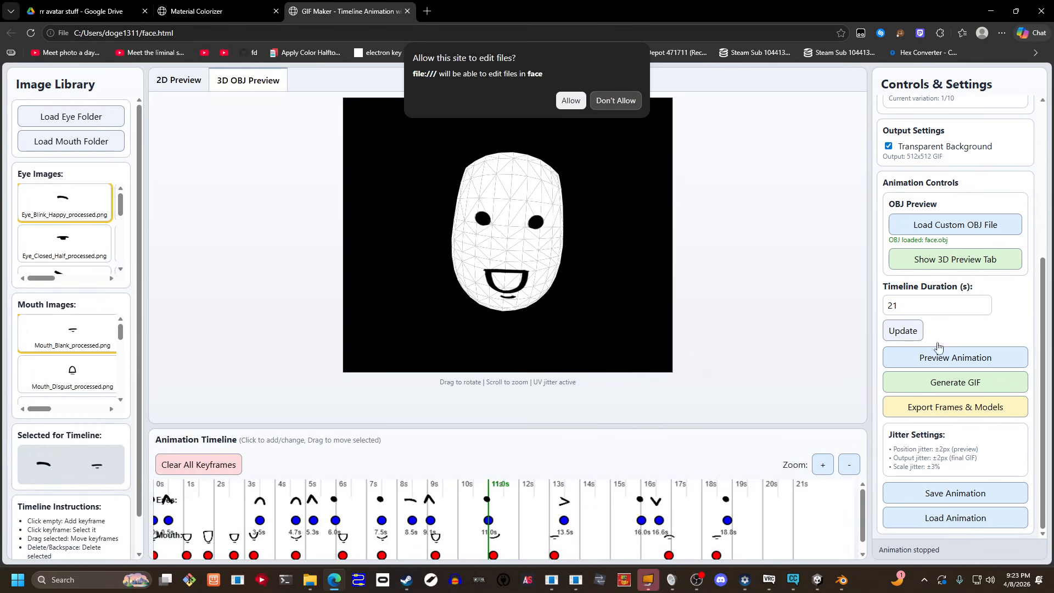
left_click(571, 101)
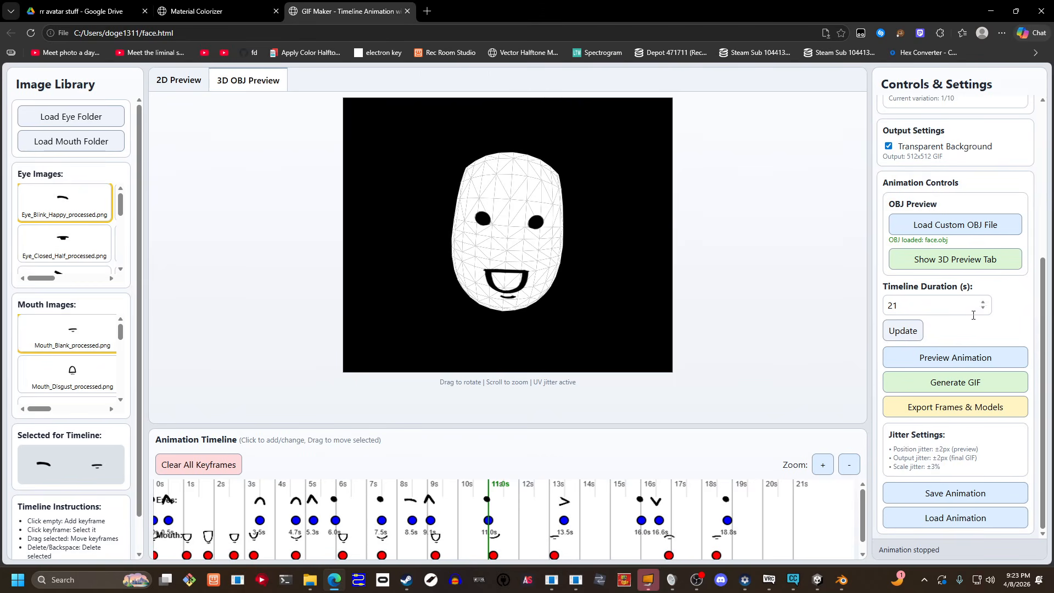
scroll(799, 552, "down", 1)
- Switch to the Unity project and create a folder named Materials inside the exported face folder
left_click(817, 580)
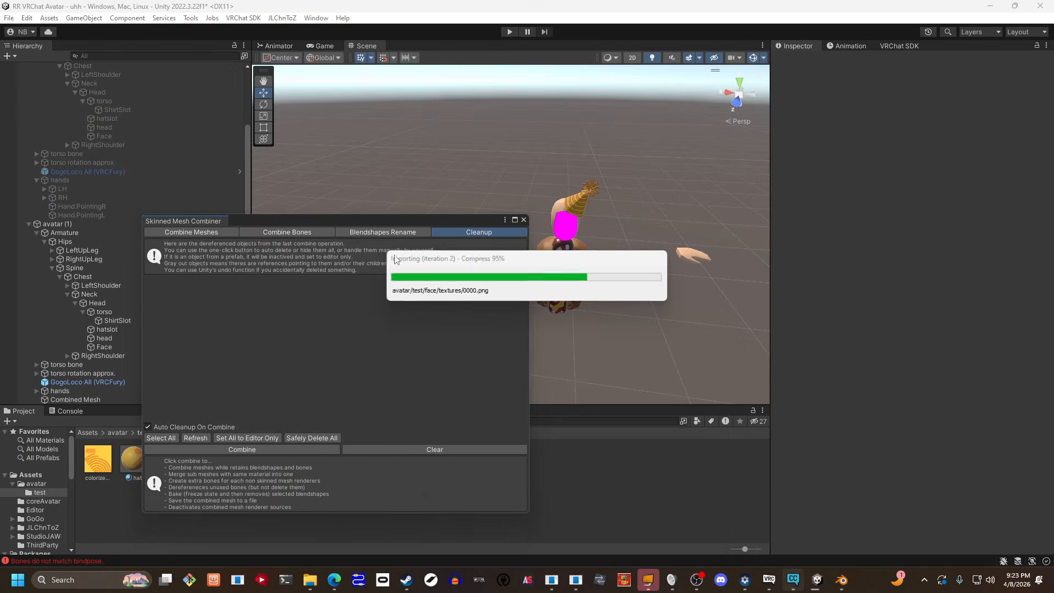
left_click_drag(341, 222, 786, 241)
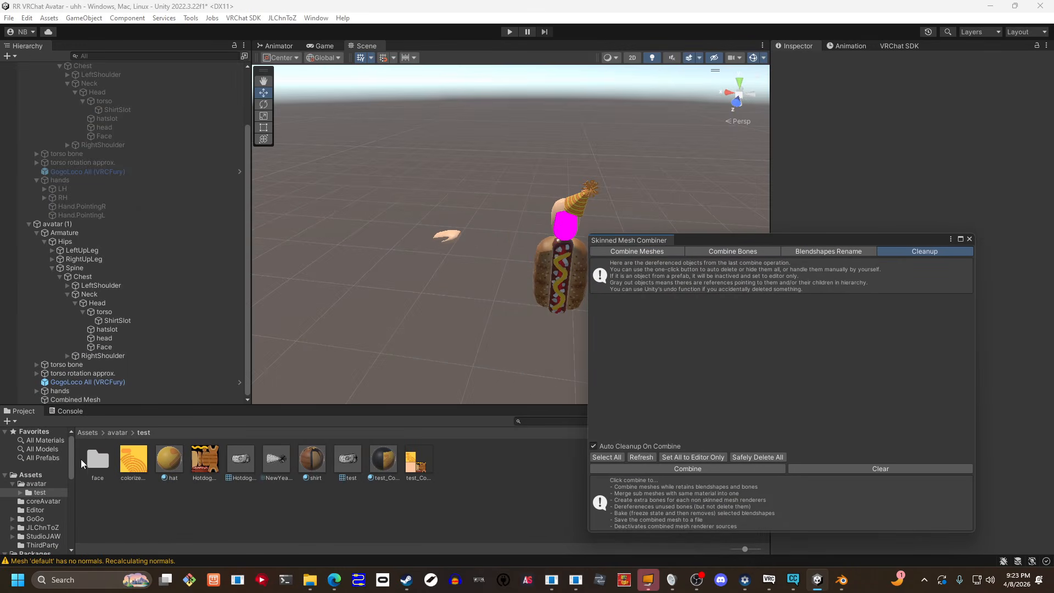
double_click(86, 459)
right_click(242, 493)
mouse_move(329, 126)
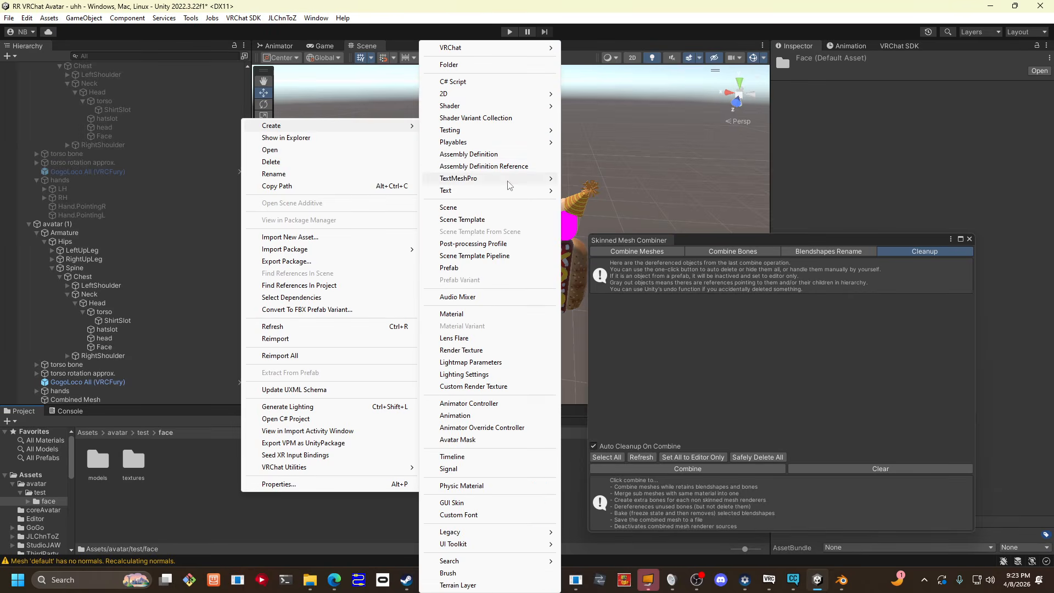
left_click(460, 65)
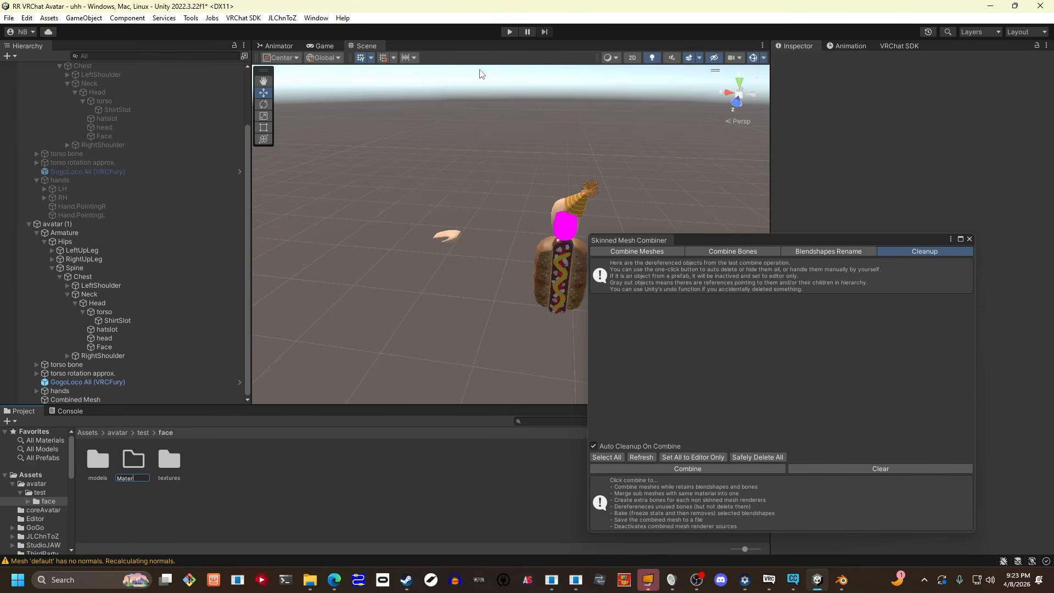
type("Materials")
key("Return")
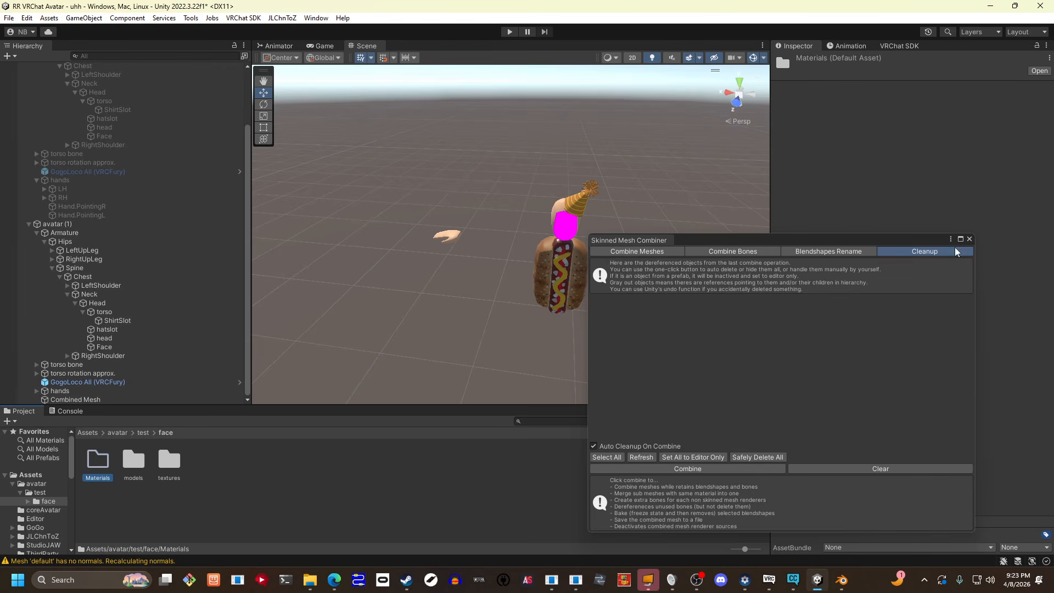
- Close the Skinned Mesh Combiner and open the Wiggle Animation Creator
left_click(970, 239)
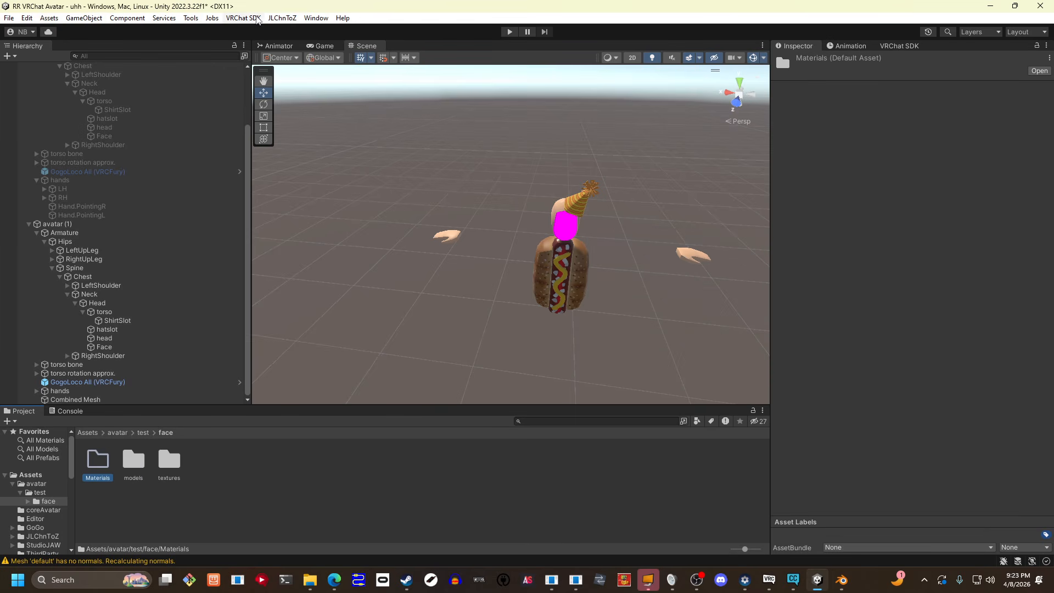
left_click(189, 19)
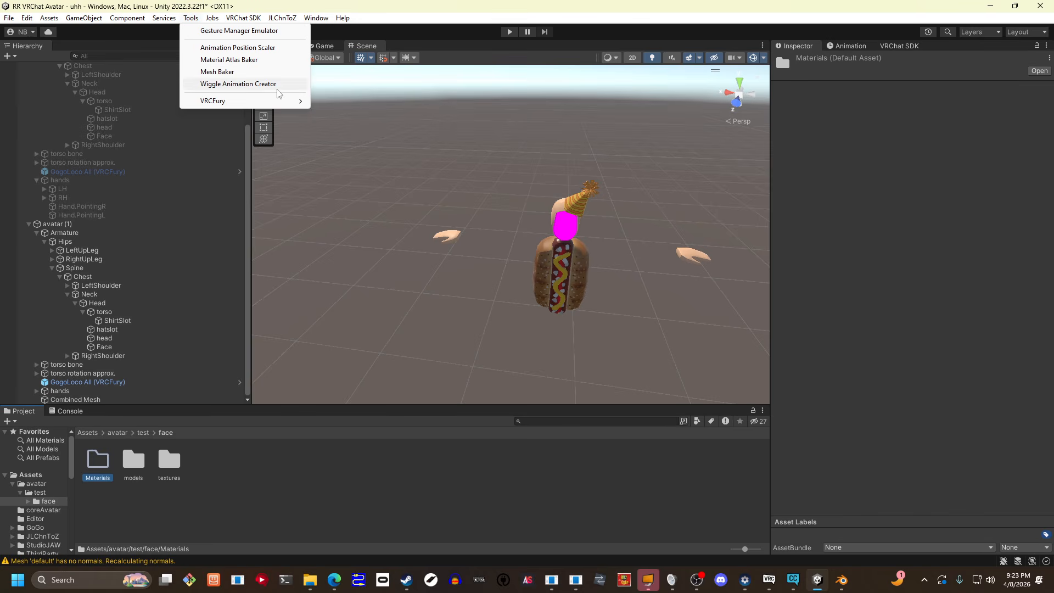
left_click(246, 84)
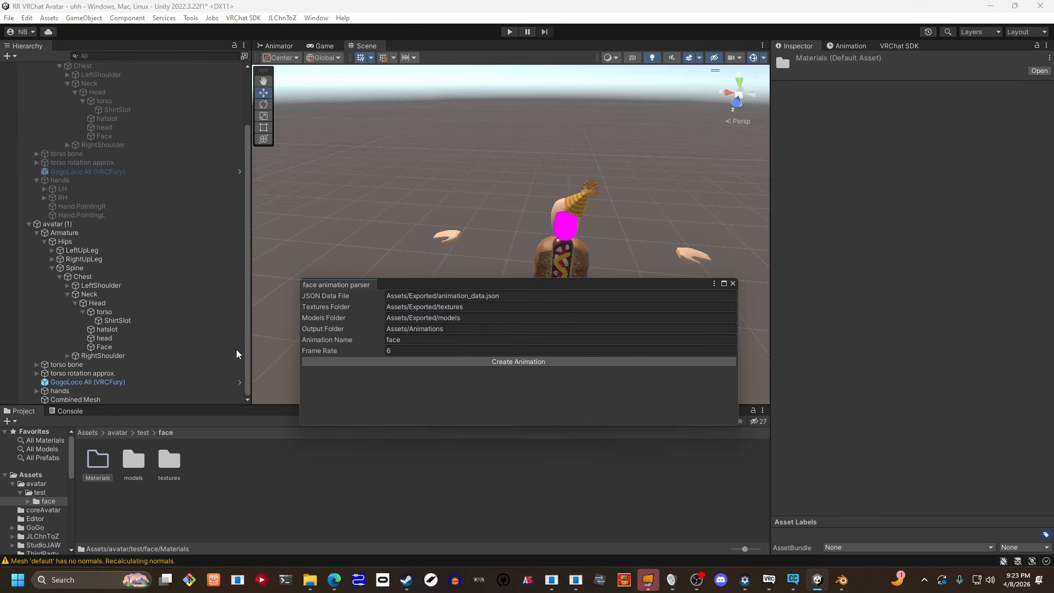
- Check the export status in GIF Maker, and examine the exported animation_data.json in Unity's face folder
left_click(327, 582)
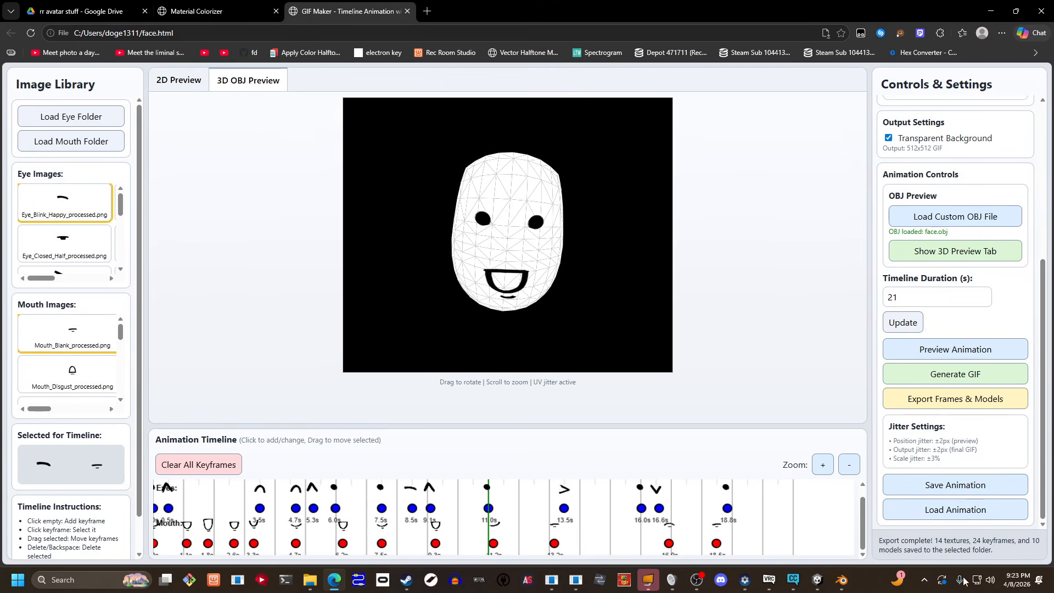
left_click(818, 581)
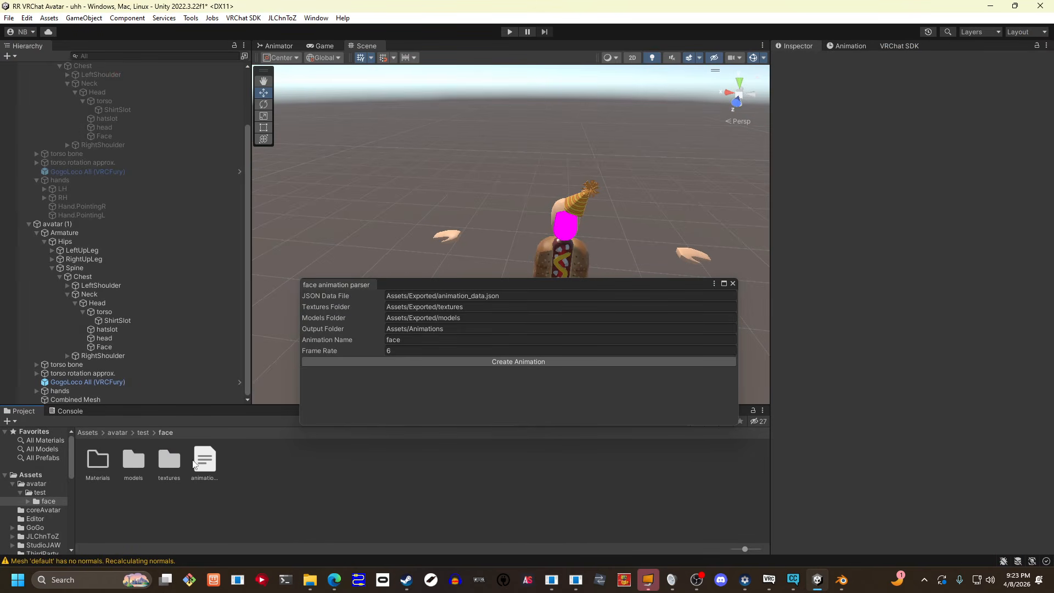
left_click(203, 463)
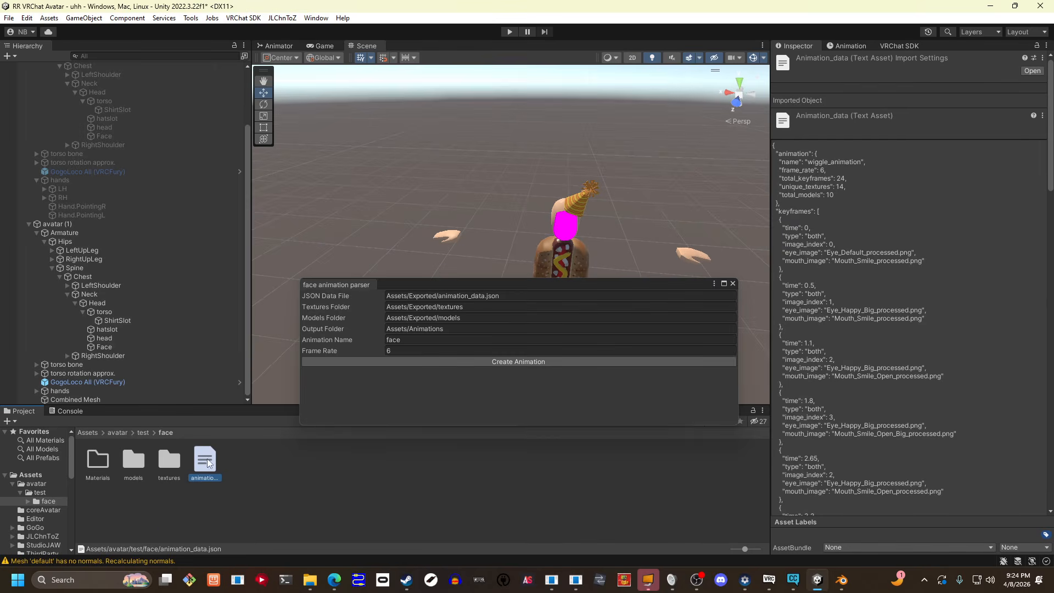
- Review the export status and the eye and mouth settings in GIF Maker, and select the exported textures folder in Unity
left_click(334, 580)
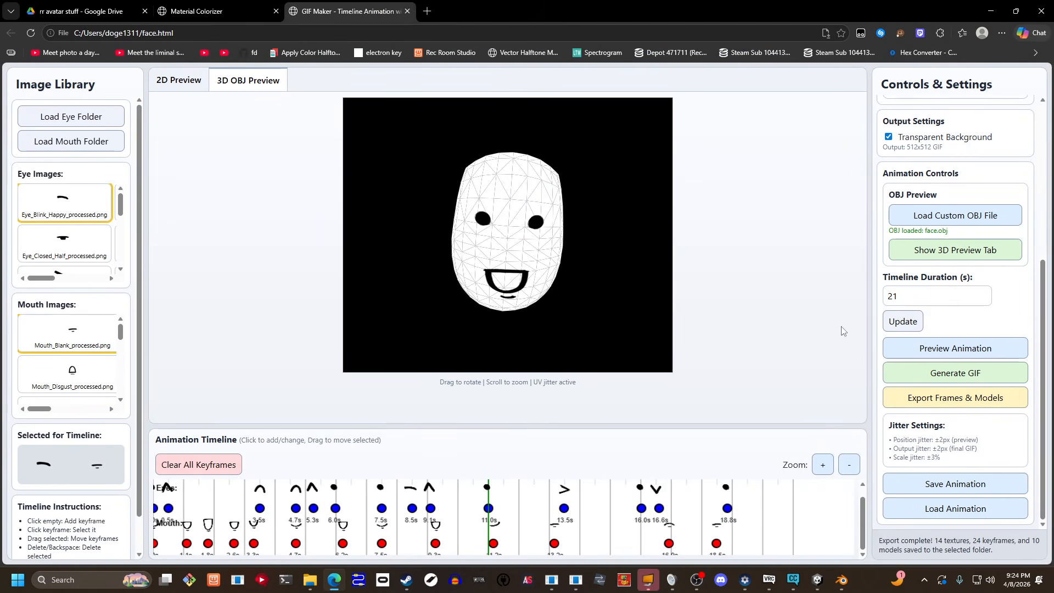
left_click(990, 11)
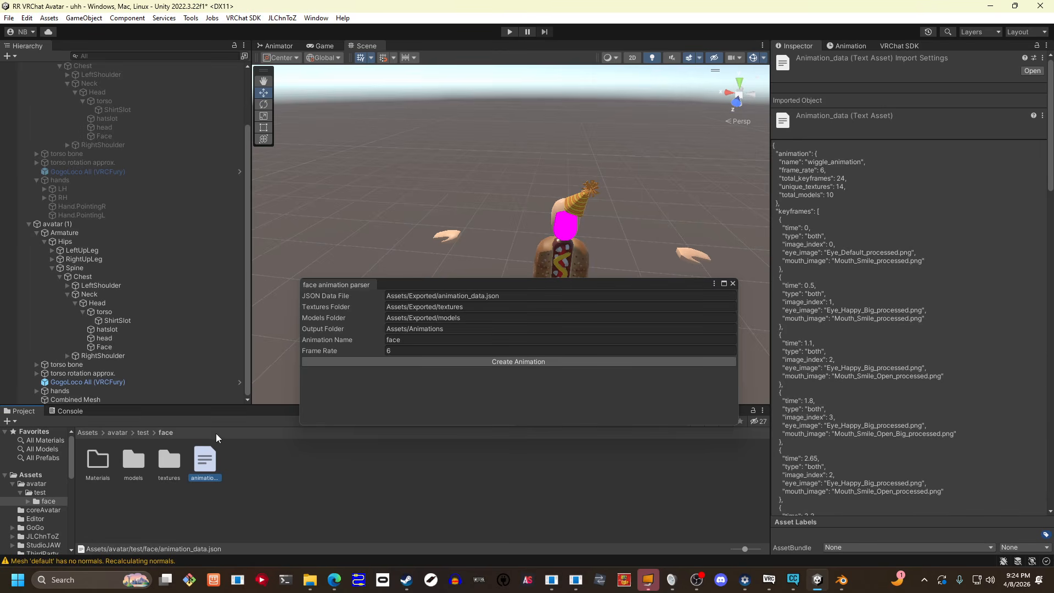
left_click(336, 582)
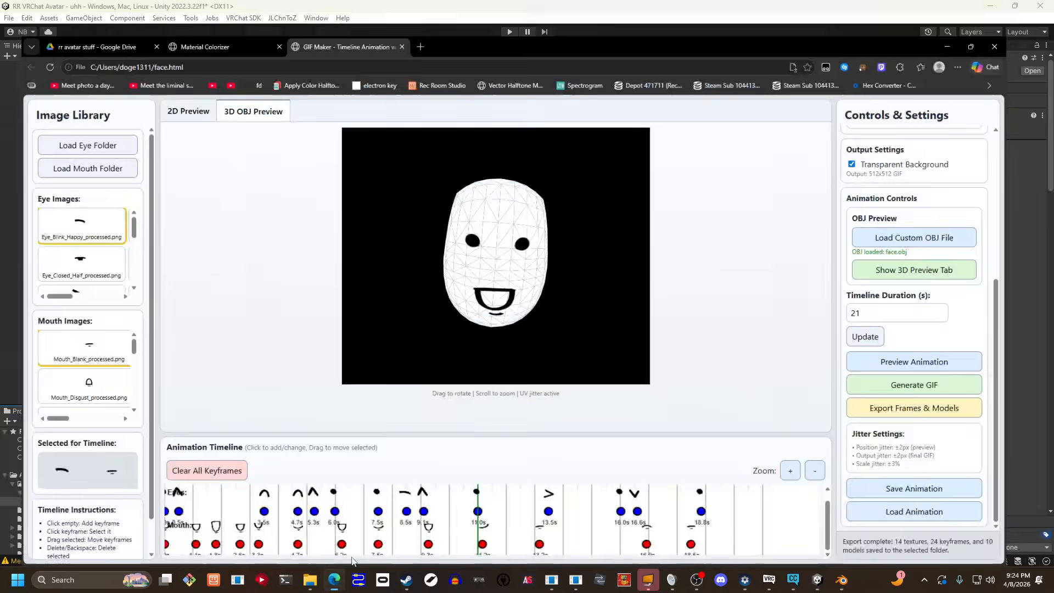
scroll(926, 253, "up", 5)
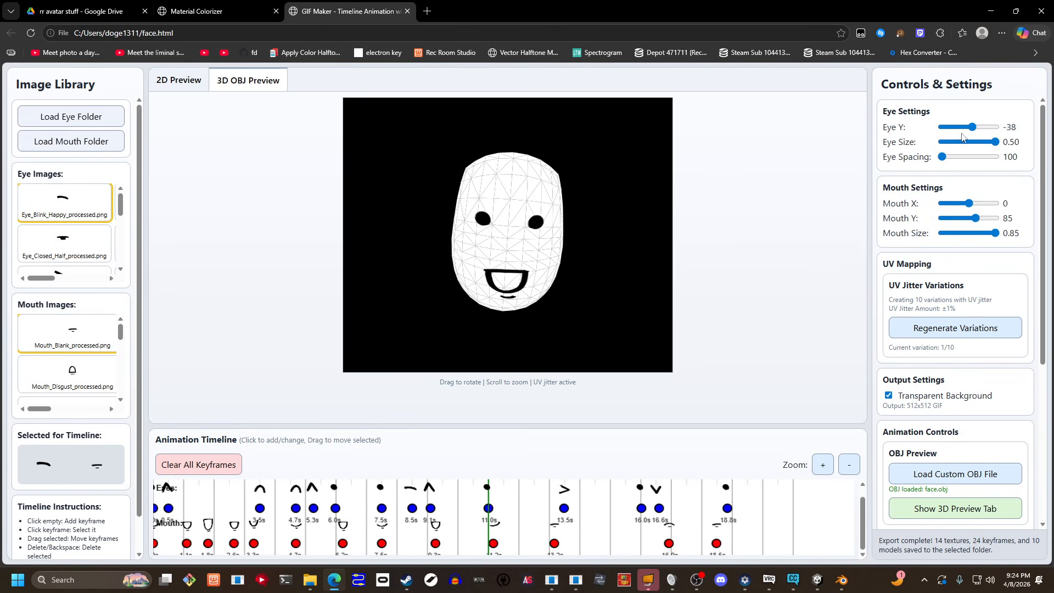
left_click(991, 11)
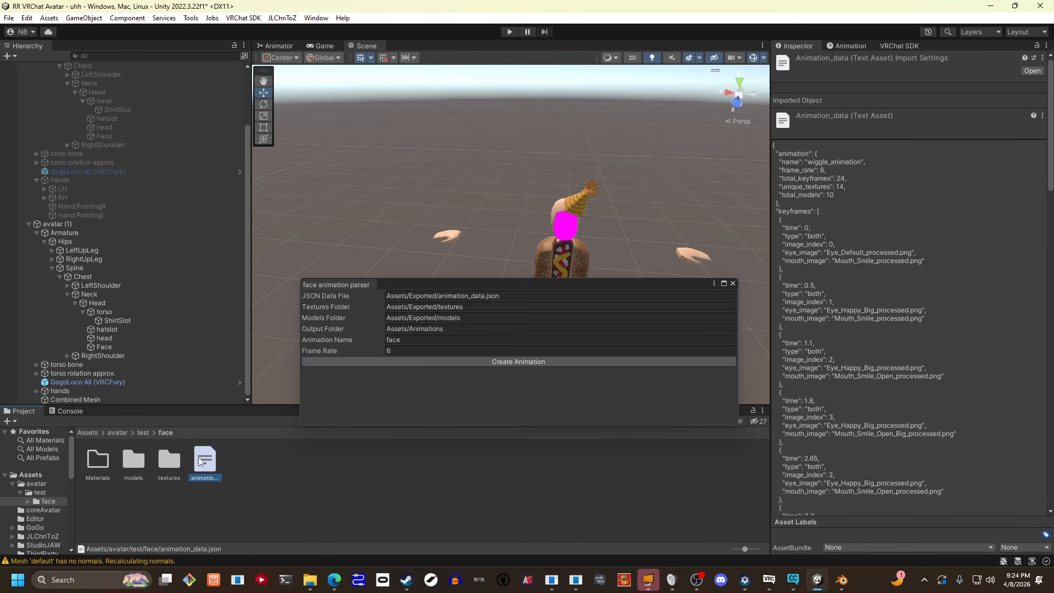
left_click(171, 460)
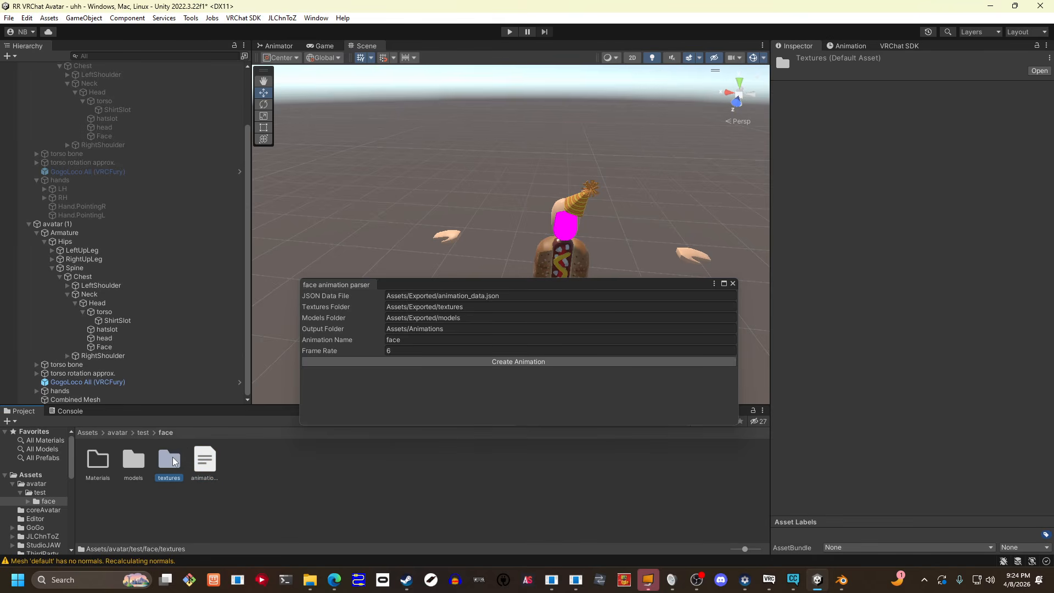
- Set the face animation parser's textures folder to Assets/avatar/test/face/textures, using the selected folder's path
right_click(172, 461)
left_click(198, 150)
left_click(448, 309)
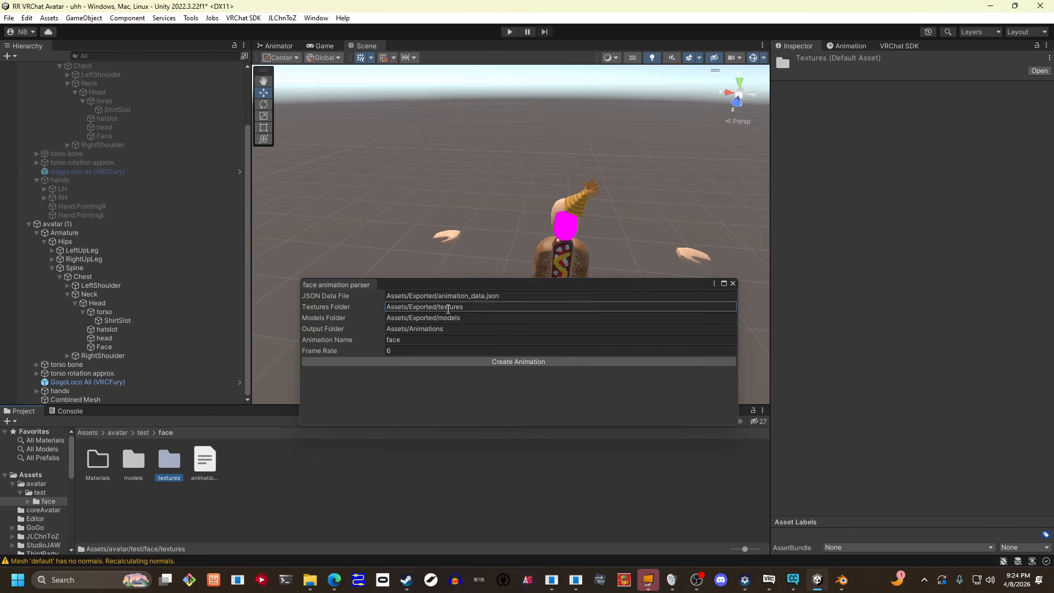
key("ctrl+a")
key("ctrl+v")
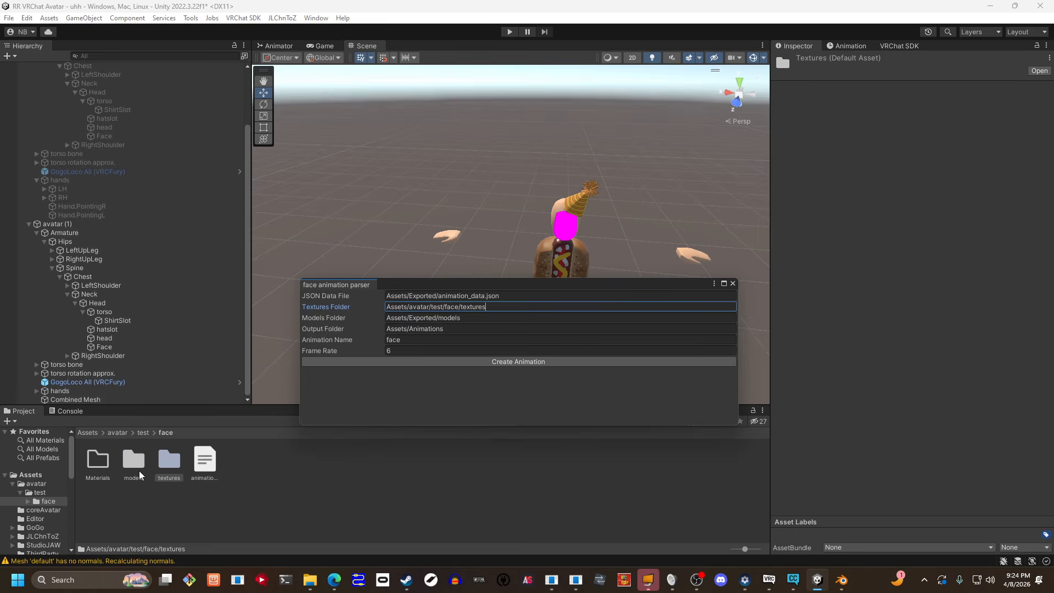
- Set the parser's JSON data file to Assets/avatar/test/face/animation_data.json, using the path of the exported file
right_click(205, 461)
left_click(277, 150)
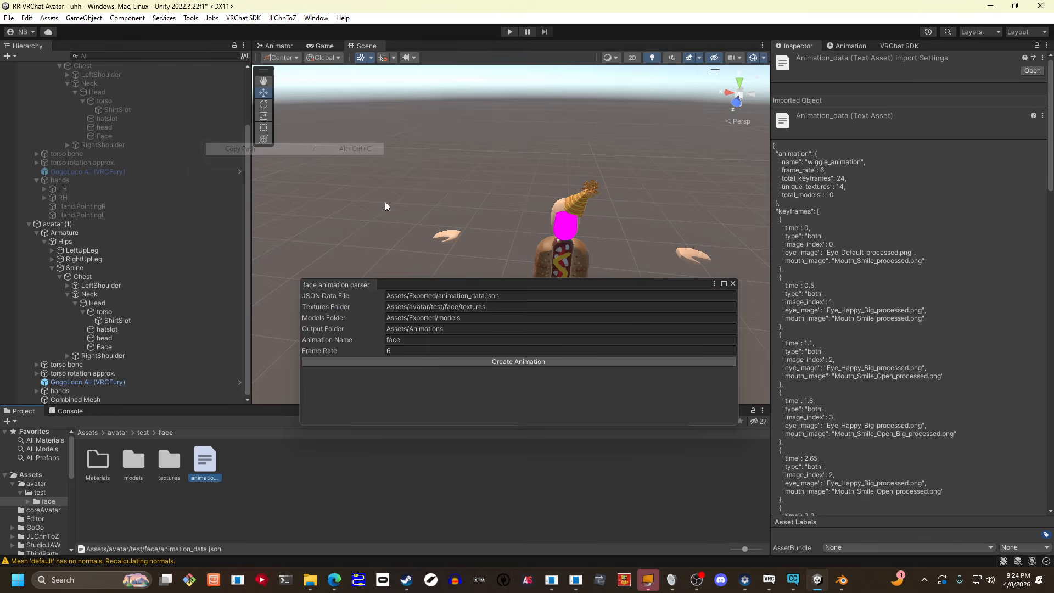
left_click(454, 291)
key("ctrl+a")
key("ctrl+v")
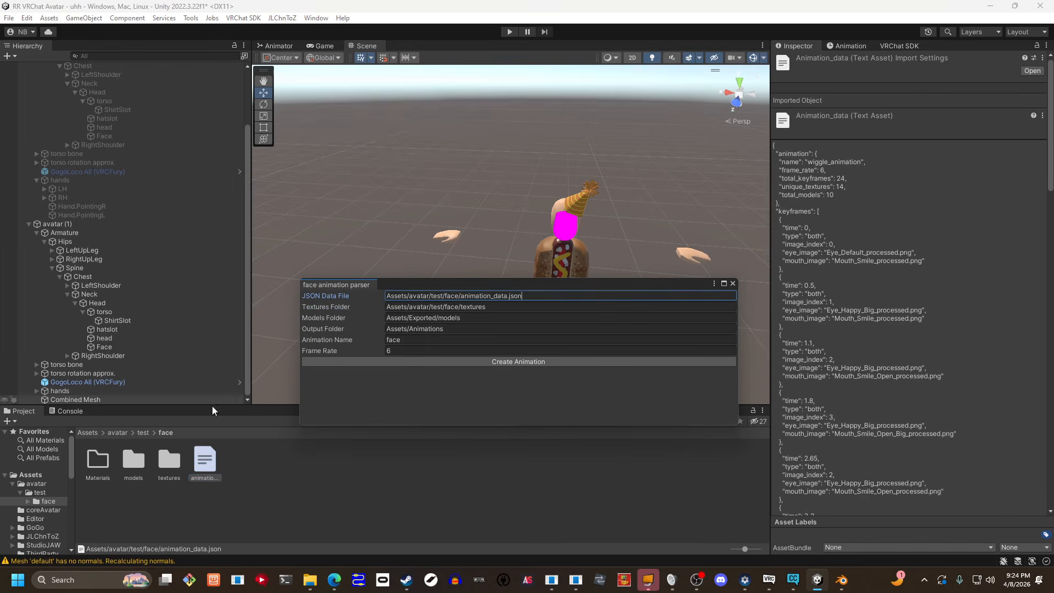
- Set the parser's models folder to Assets/avatar/test/face/models, using the path of the exported models folder
right_click(144, 462)
left_click(224, 156)
left_click(455, 318)
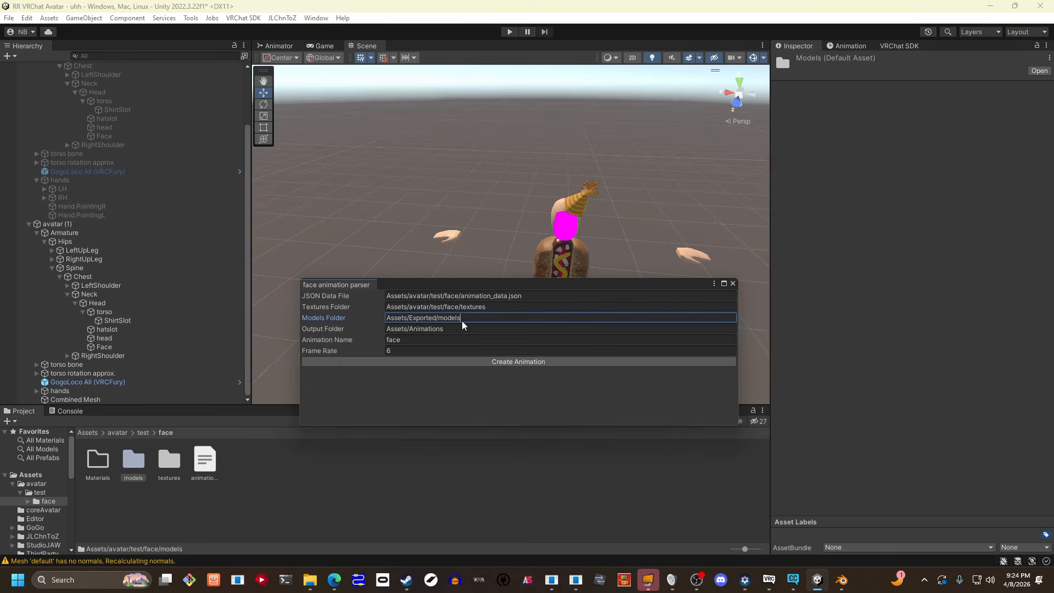
key("ctrl+a")
key("ctrl+v")
- Set the parser's output folder to Assets/avatar/test/face, using the face folder's path from the test folder
left_click(39, 492)
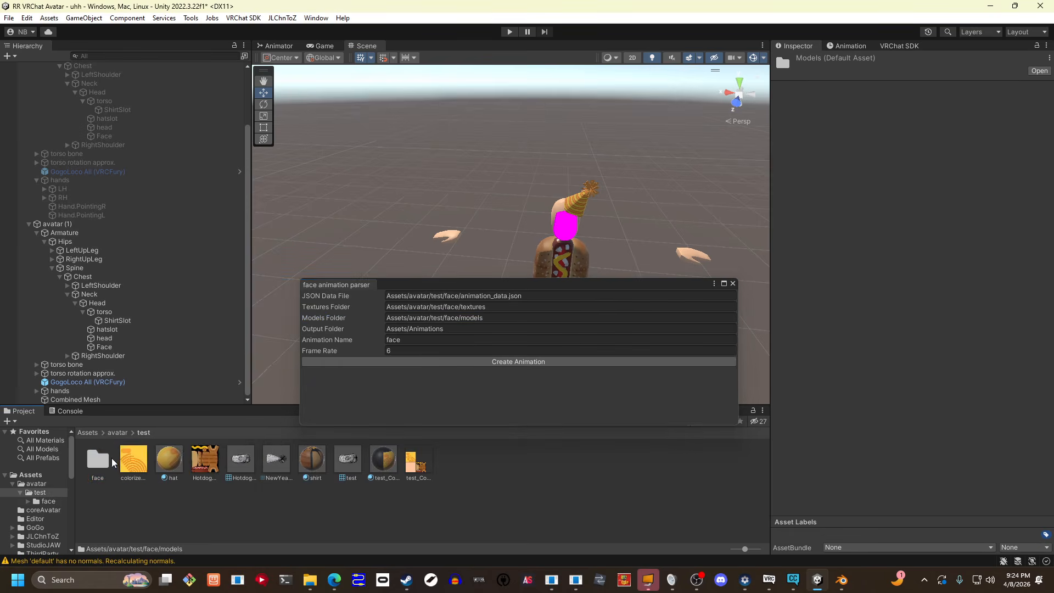
right_click(98, 460)
left_click(137, 154)
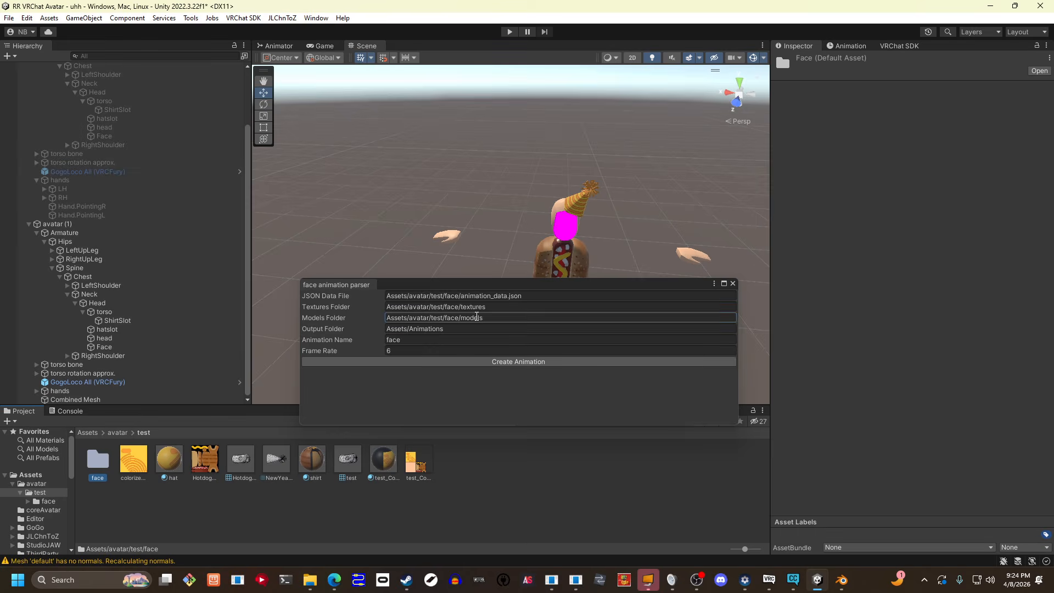
left_click(473, 329)
key("ctrl+a")
key("ctrl+v")
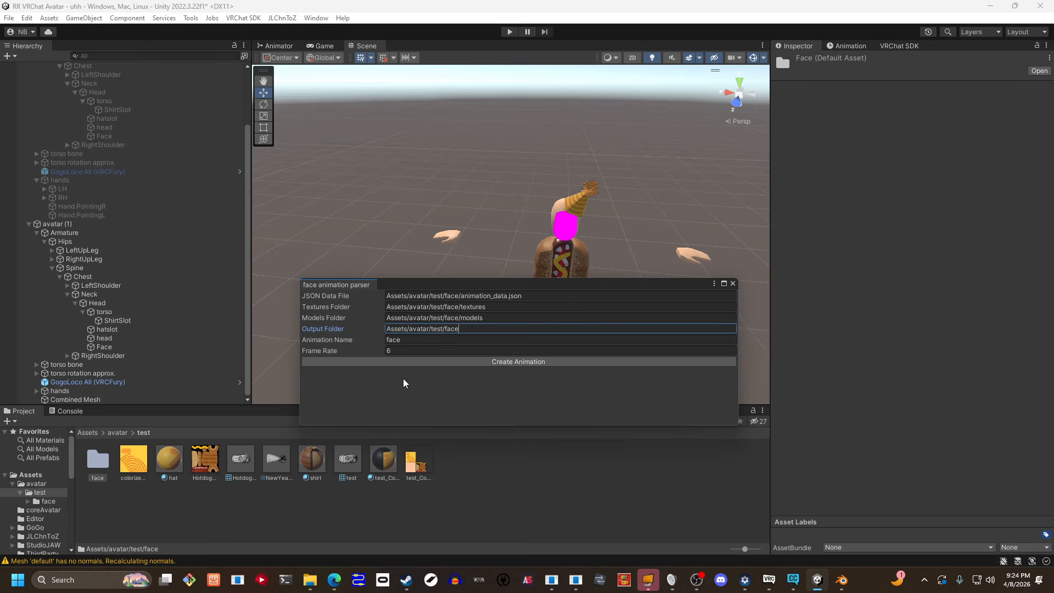
- Create the animation named face at frame rate 6 and open the face folder to check for it
left_click(426, 364)
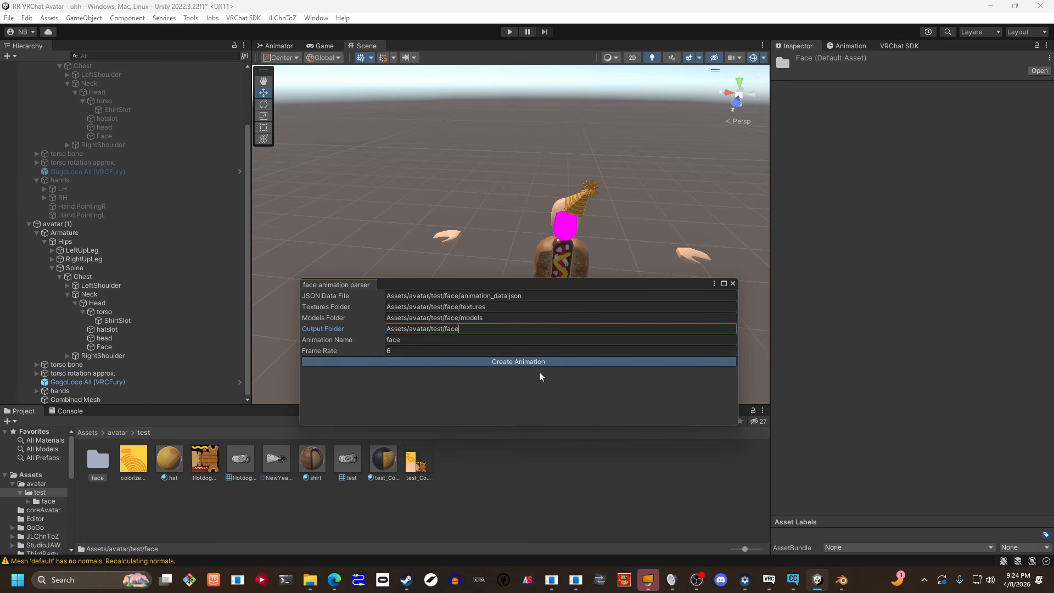
left_click(601, 357)
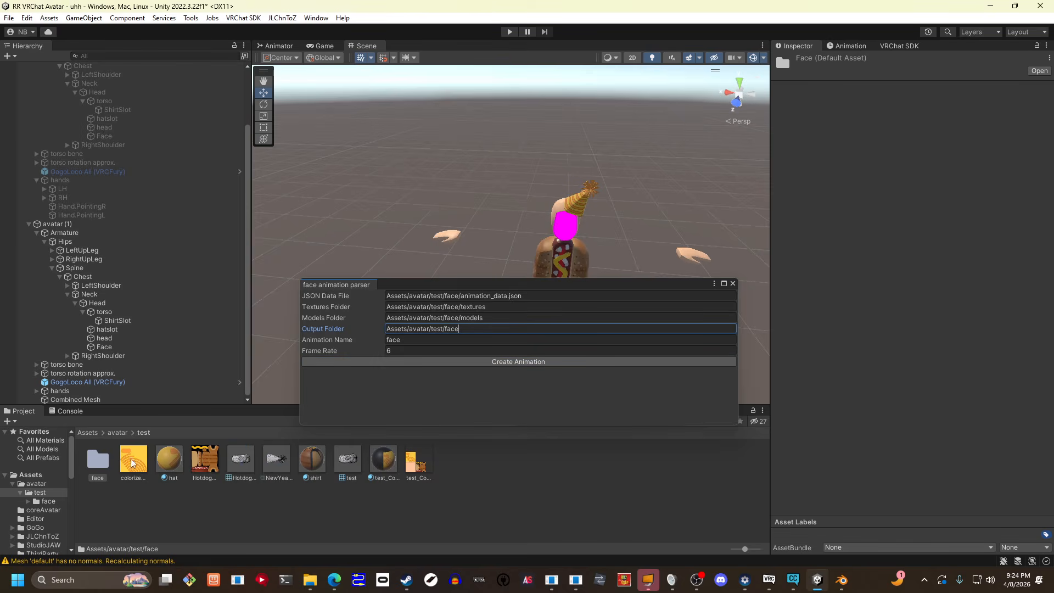
double_click(97, 459)
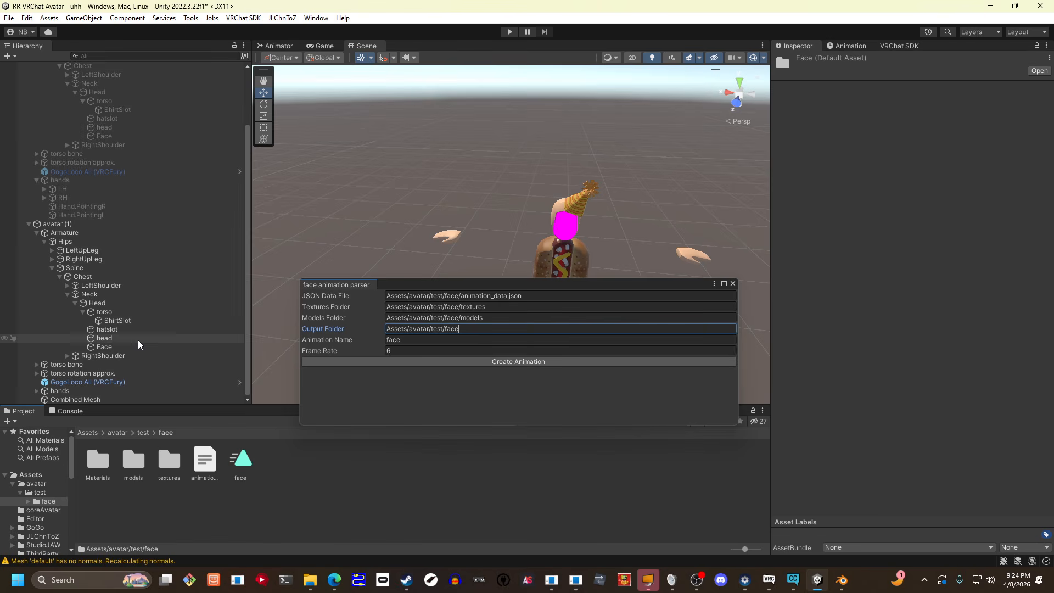
- Remove the Skinned Mesh Renderer from the Face object under the Head of avatar (1)
left_click(167, 345)
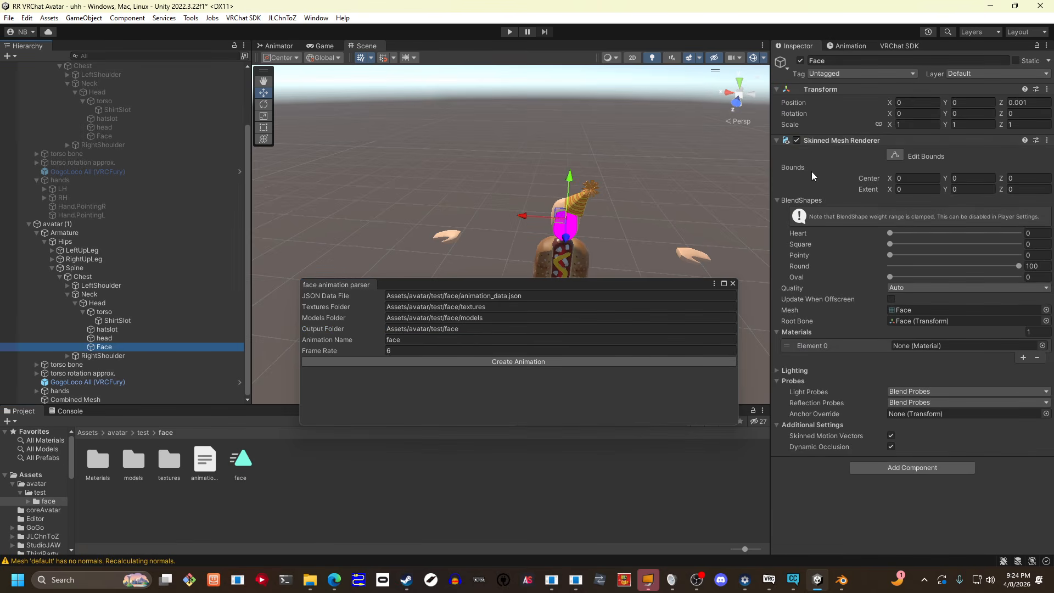
right_click(815, 139)
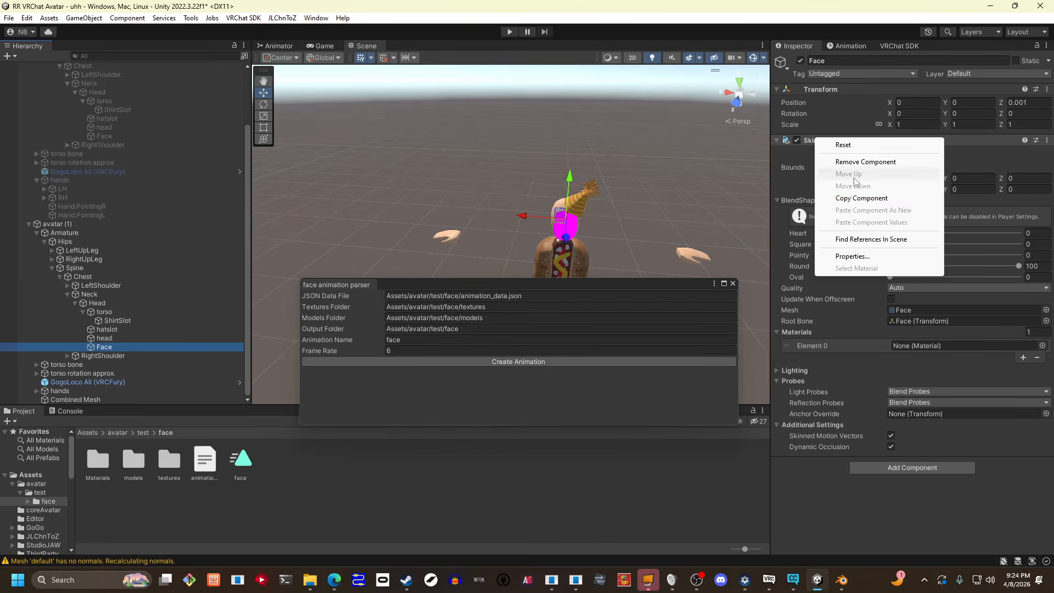
left_click(846, 163)
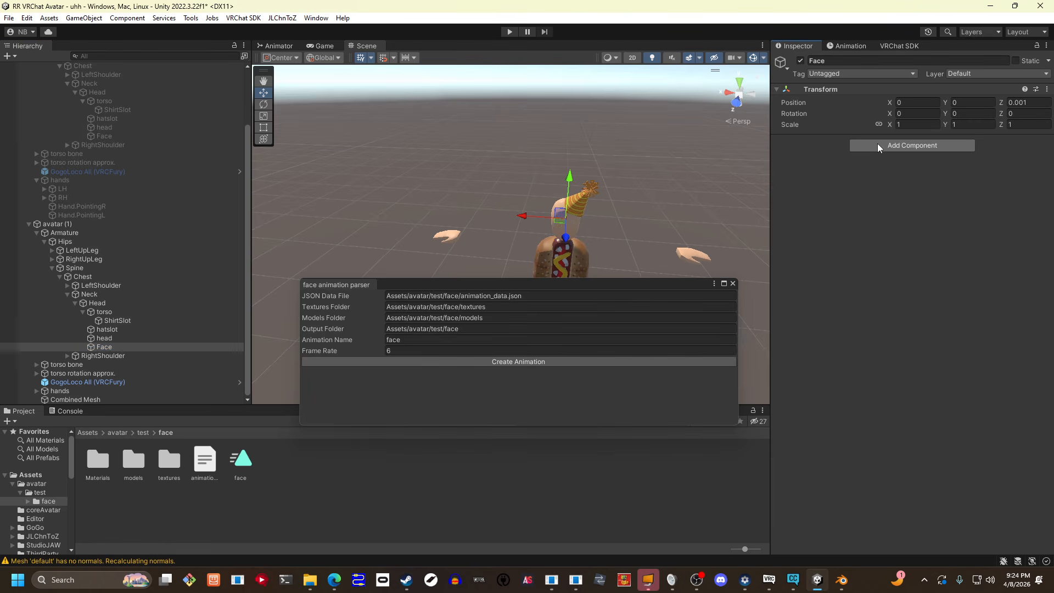
- Add a Mesh Filter and a Mesh Renderer to the Face object
left_click(878, 144)
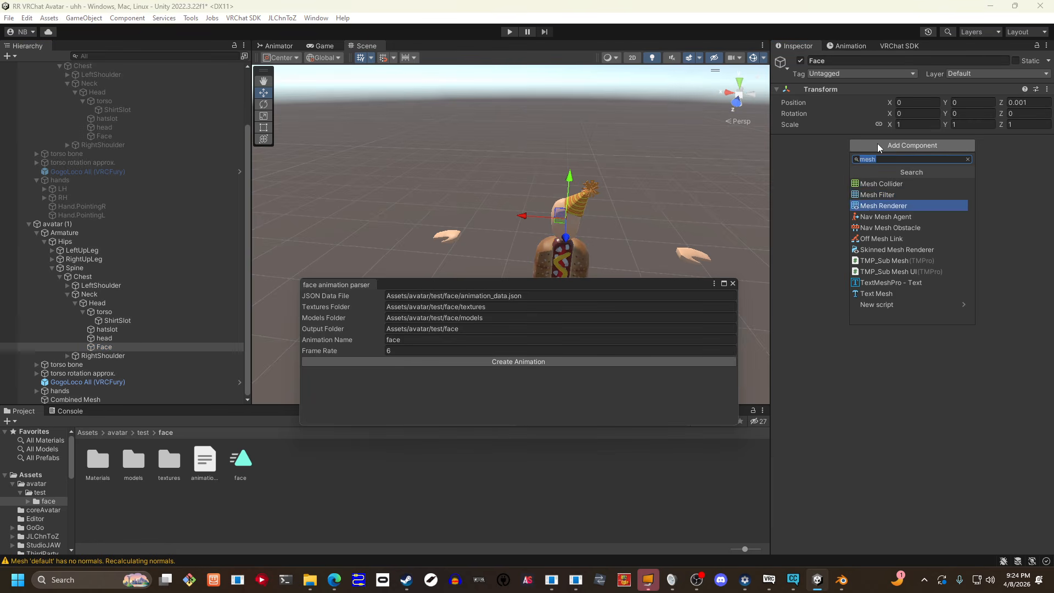
left_click(871, 195)
left_click(880, 172)
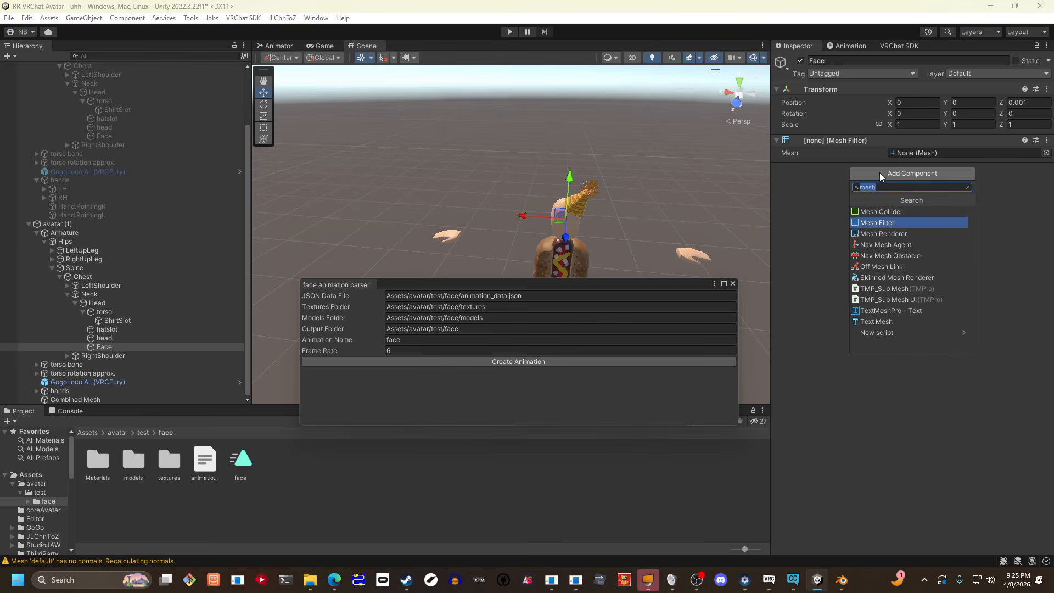
left_click(911, 231)
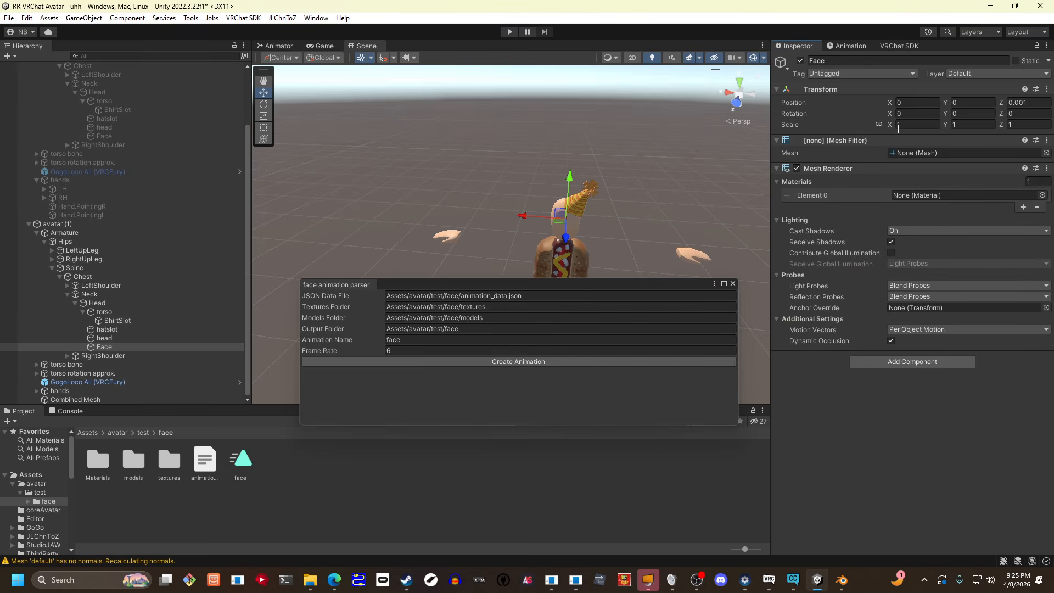
- Set the Face object's X rotation to -90 and assign the first exported model's default mesh to its Mesh Filter
left_click(910, 114)
right_click_drag(637, 124, 680, 121)
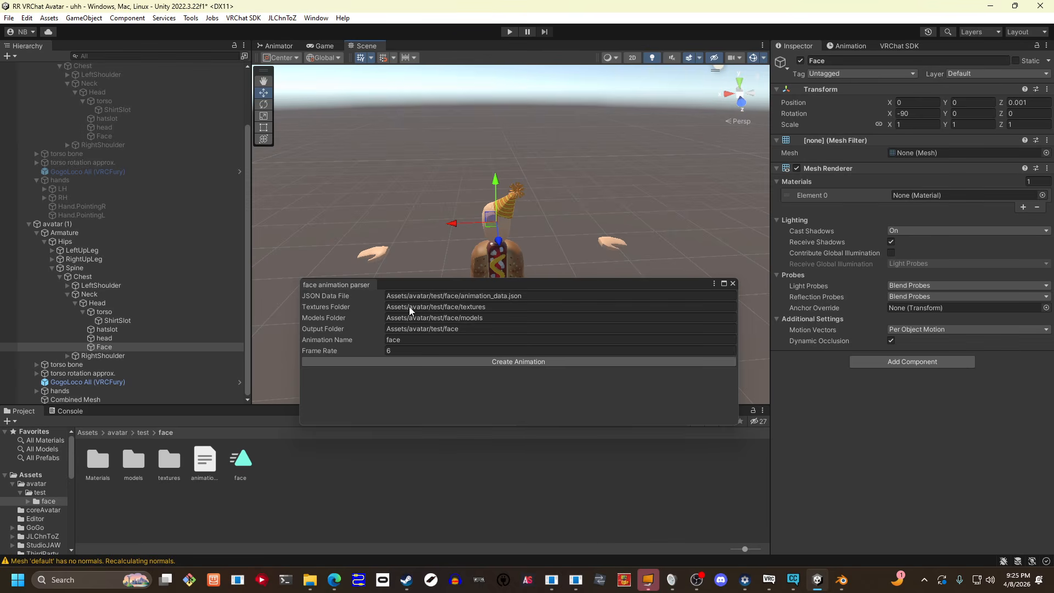
double_click(132, 461)
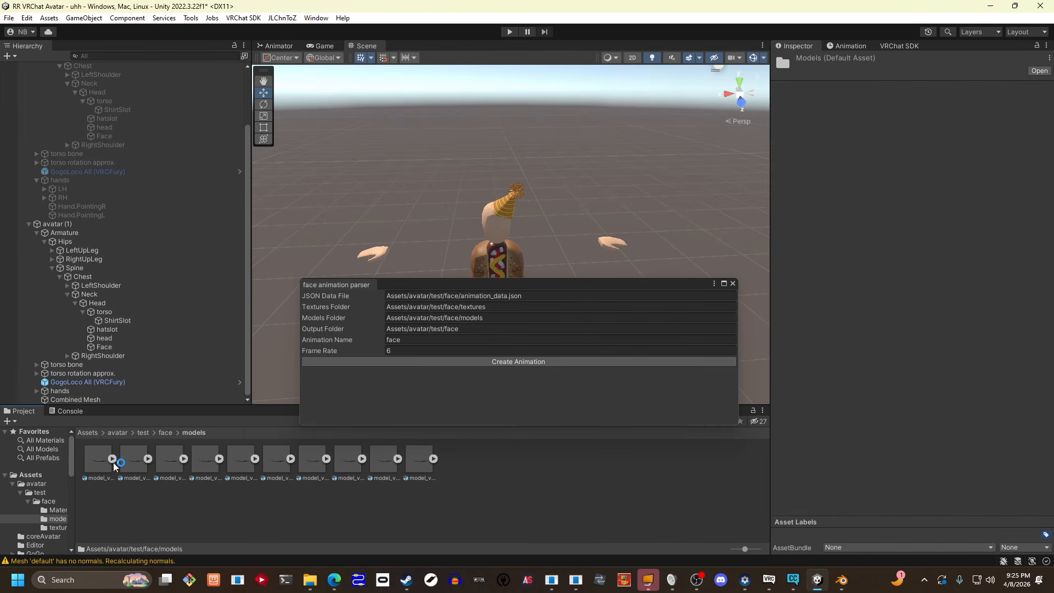
left_click(112, 459)
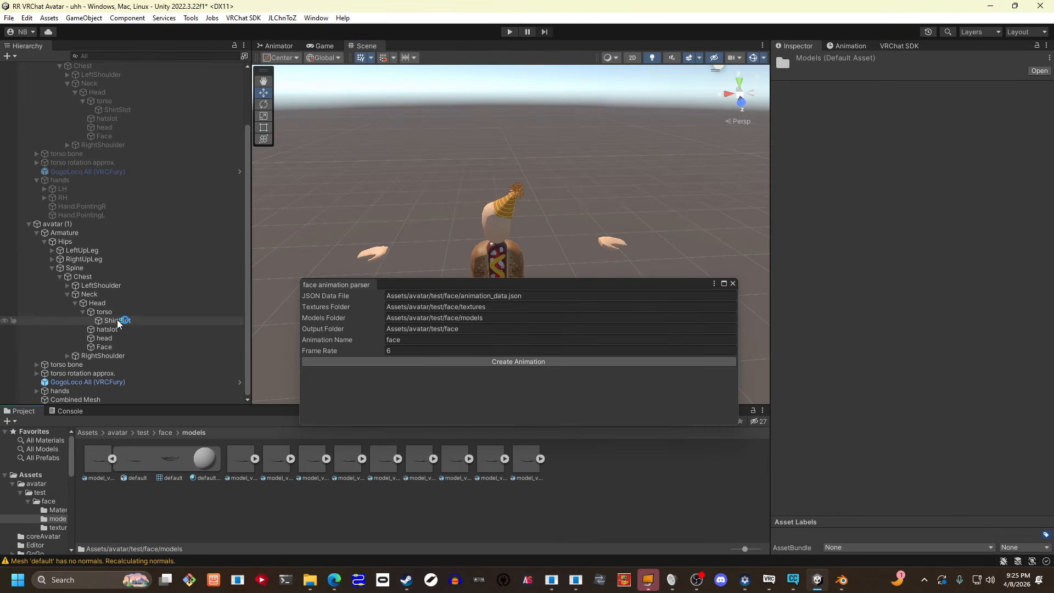
left_click(104, 347)
left_click_drag(171, 460, 943, 155)
- Examine the placement of the face mesh on the avatar's head in the scene, from the front and up close
key("f")
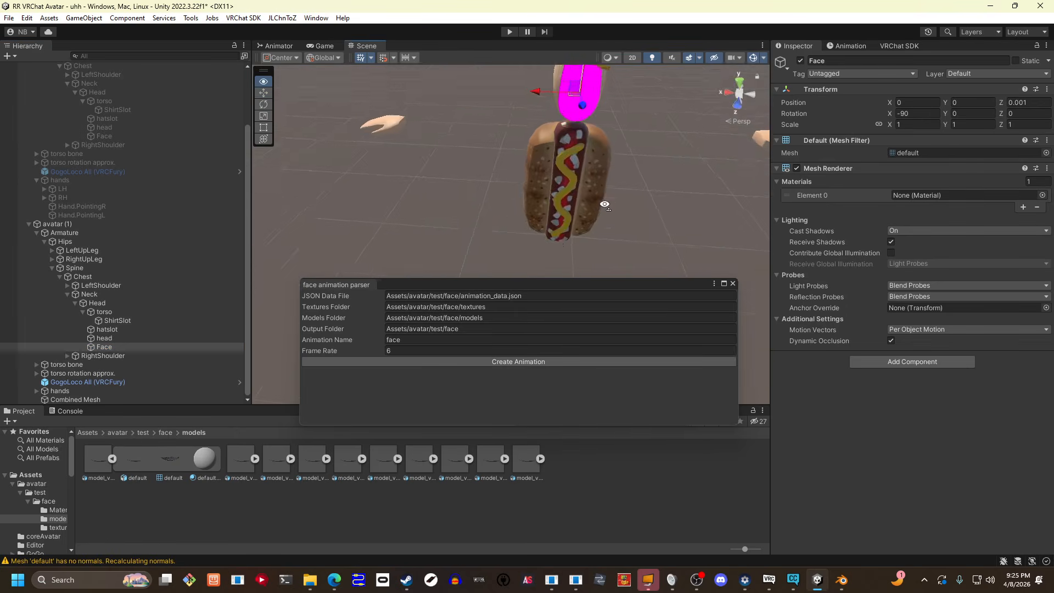
key("a")
right_click_drag(657, 108, 772, 96)
key("d")
key("s")
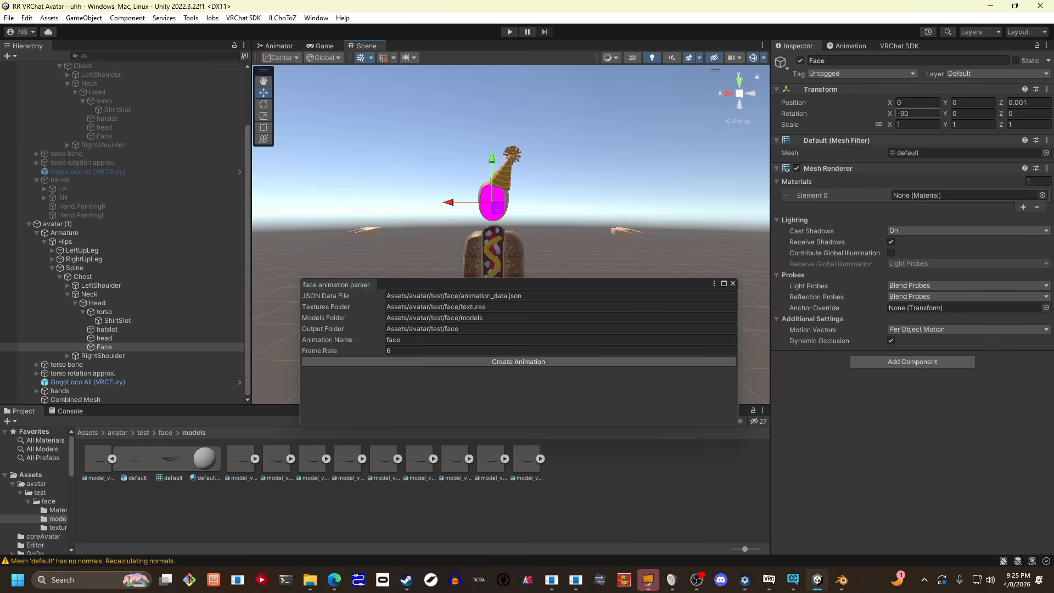
right_click_drag(476, 124, 450, 113)
key("w")
mouse_move(531, 106)
right_mouse_down()
mouse_move(472, 89)
mouse_move(510, 103)
right_mouse_up()
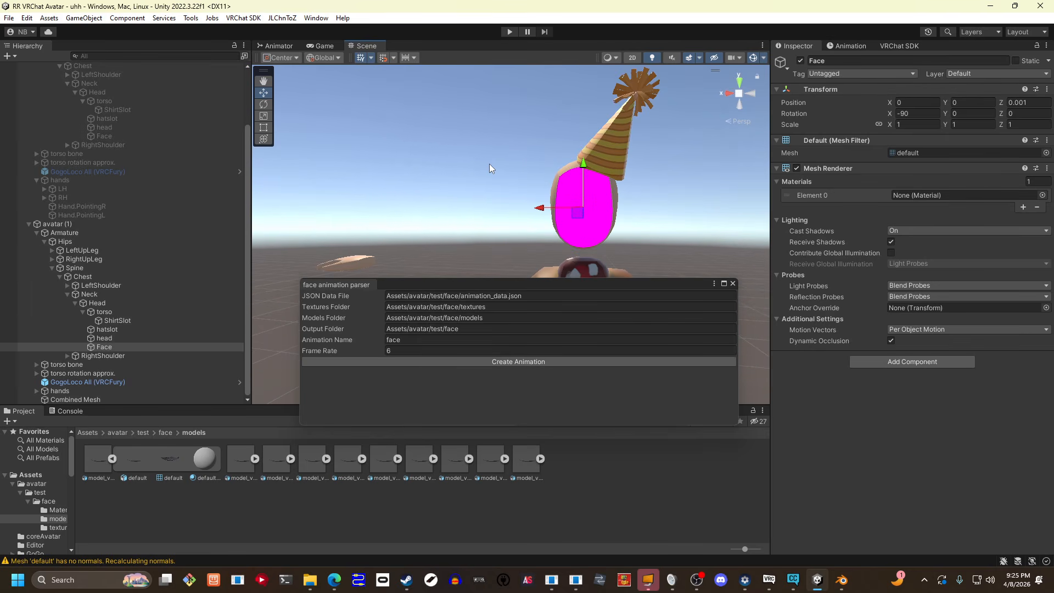
right_click_drag(512, 164, 675, 220)
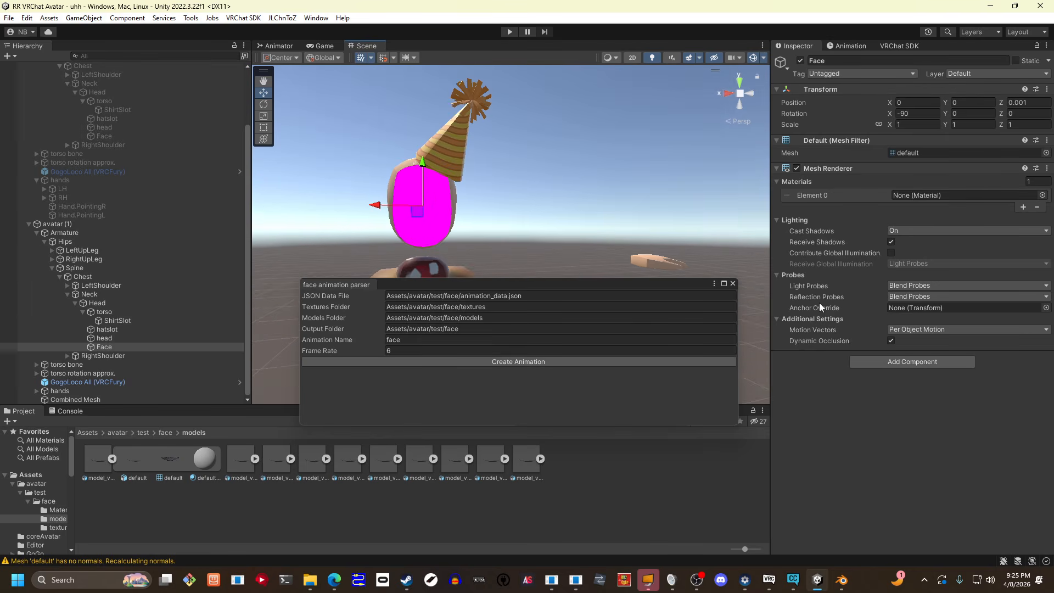
- Add a VRCFury Toggle to the Face object with the menu path face
left_click(907, 362)
type("toggle")
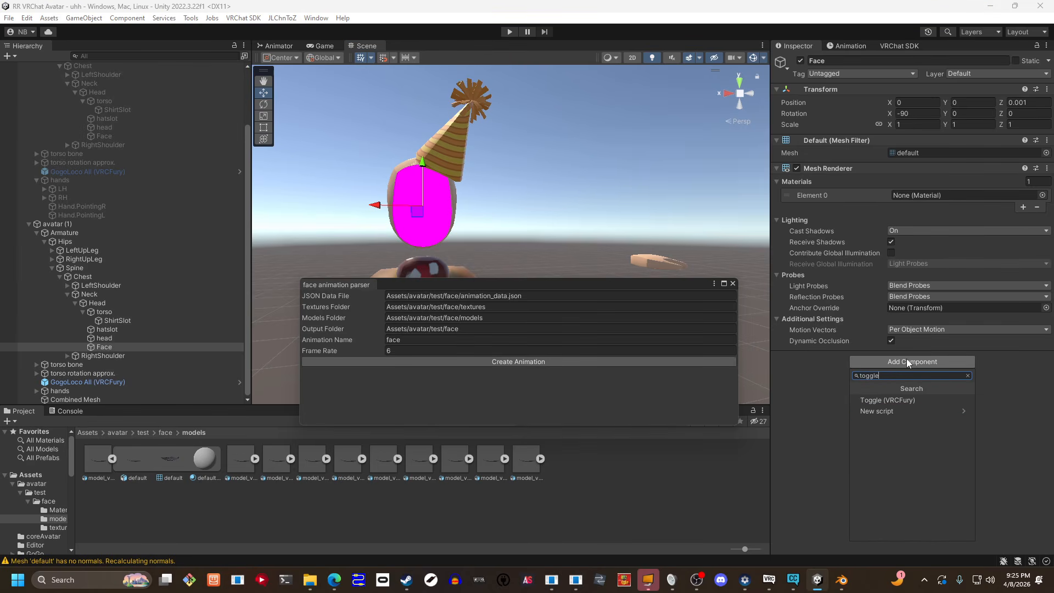
left_click(928, 399)
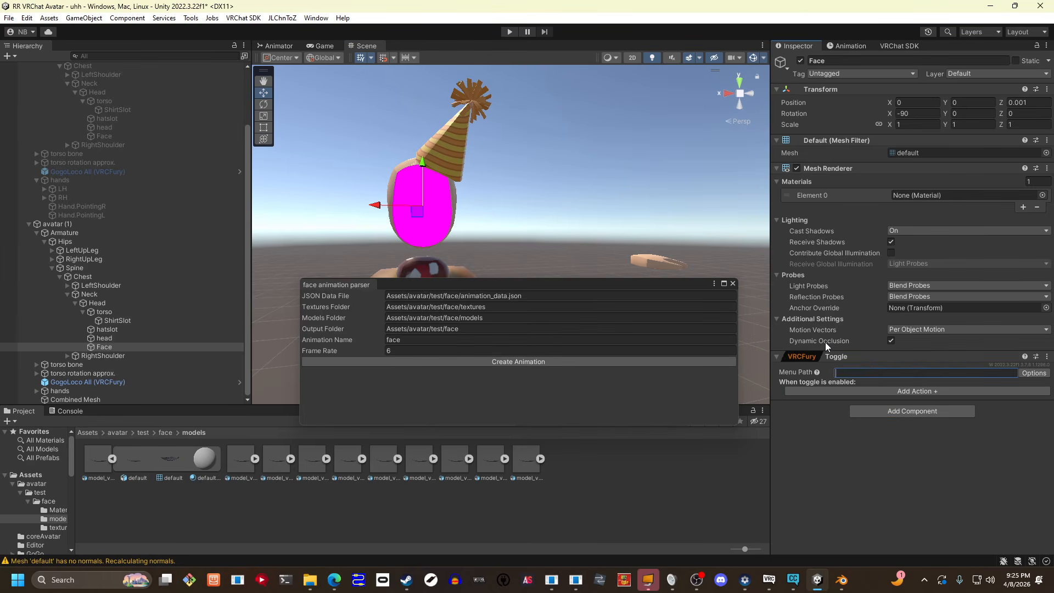
type("face")
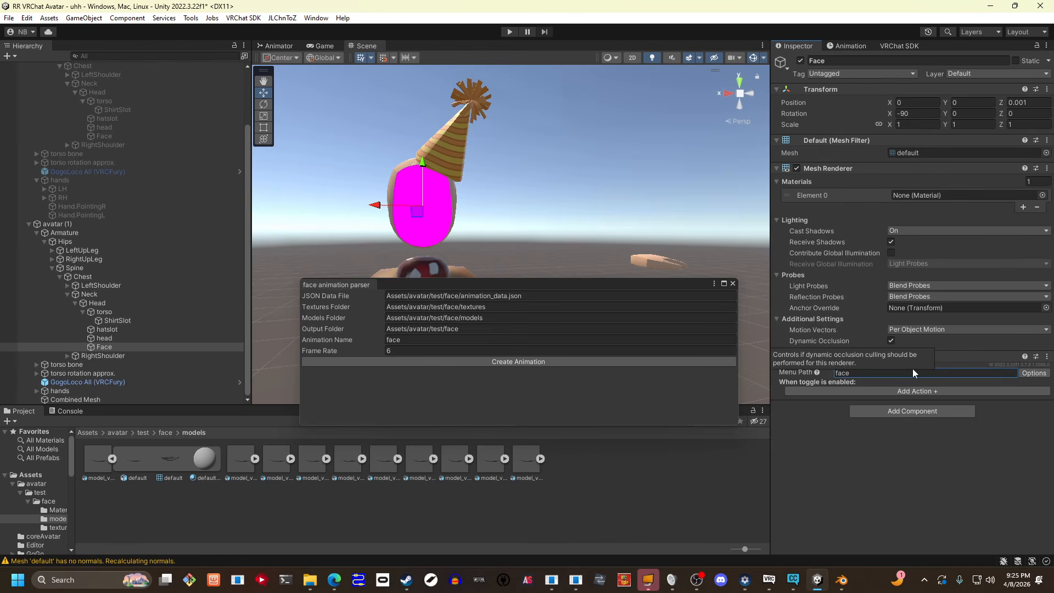
- Add an Animation Clip action to the toggle and assign the face animation from the face folder to it
left_click(912, 392)
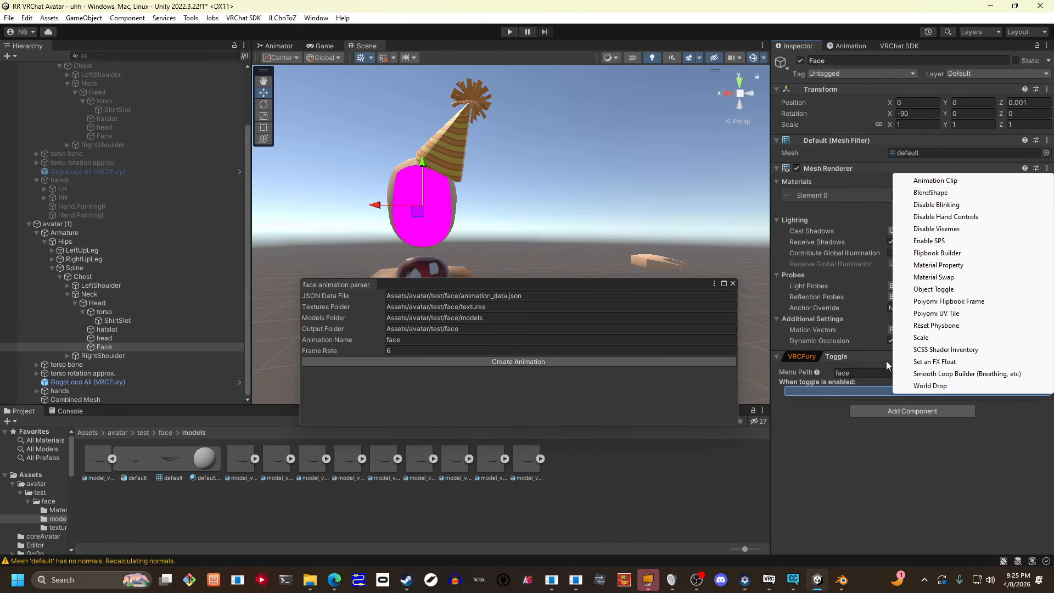
left_click(928, 181)
left_click(164, 432)
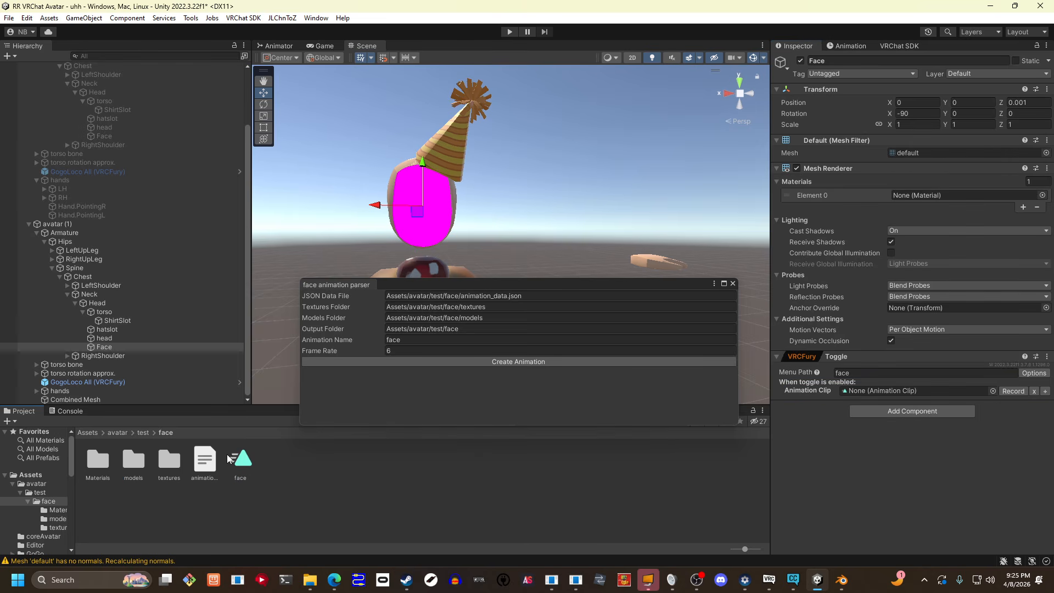
left_click_drag(240, 460, 887, 388)
right_click_drag(661, 230, 517, 196)
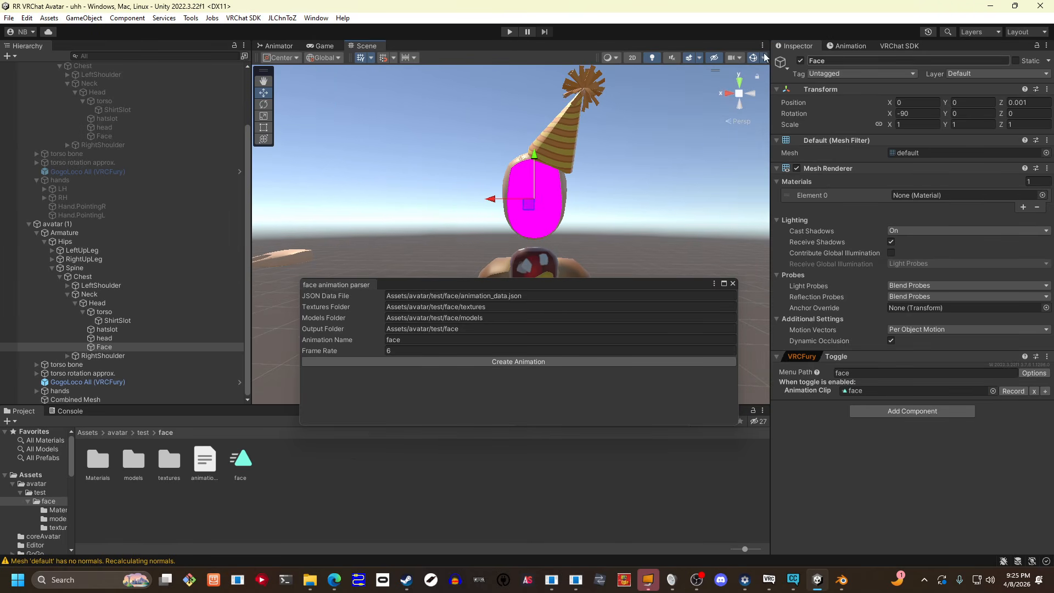
- Set the shader of all 14 materials in the face Materials folder to VRChat/Mobile/Particles/Multiply
left_click(145, 432)
double_click(97, 460)
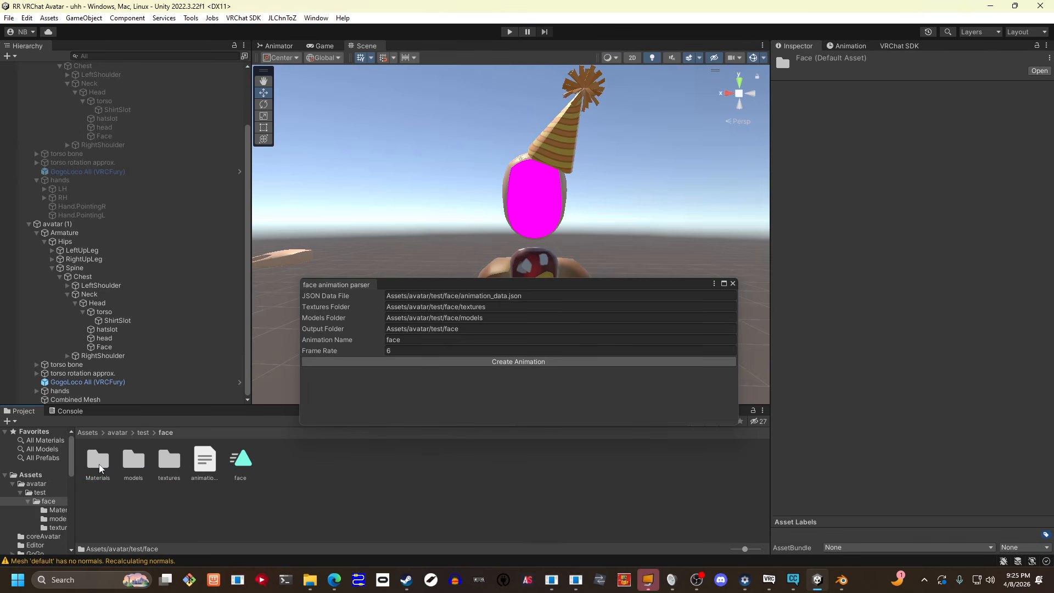
left_click(99, 464)
double_click(99, 464)
left_click(99, 458)
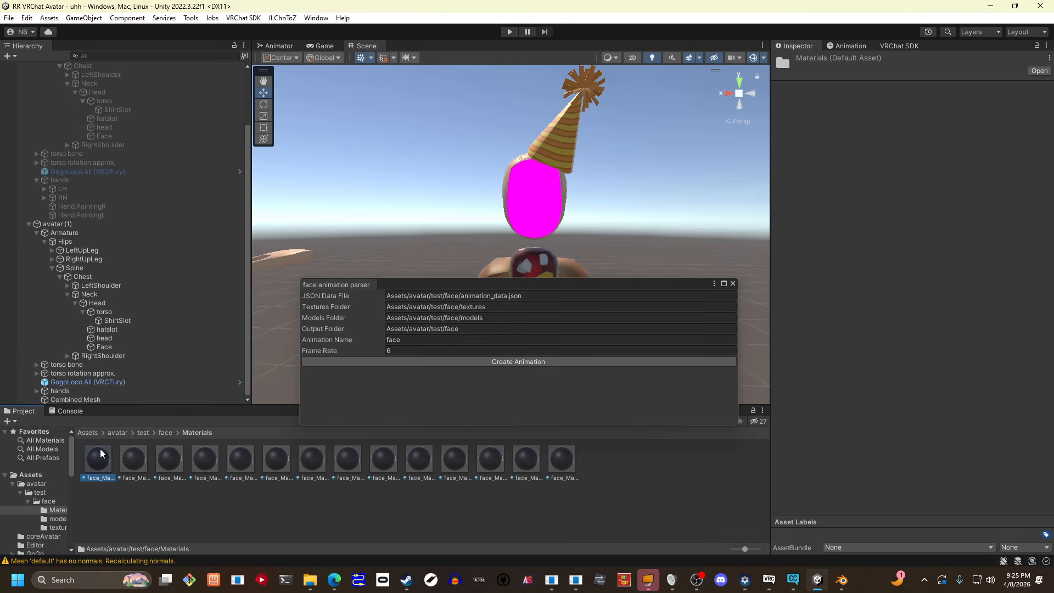
left_click(558, 464, "shift")
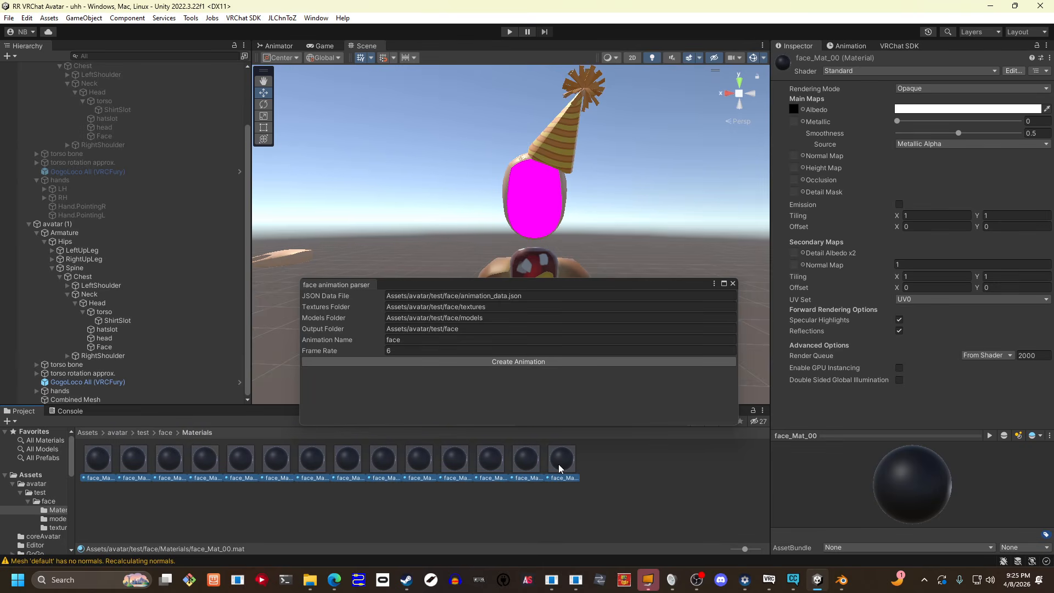
left_click(855, 73)
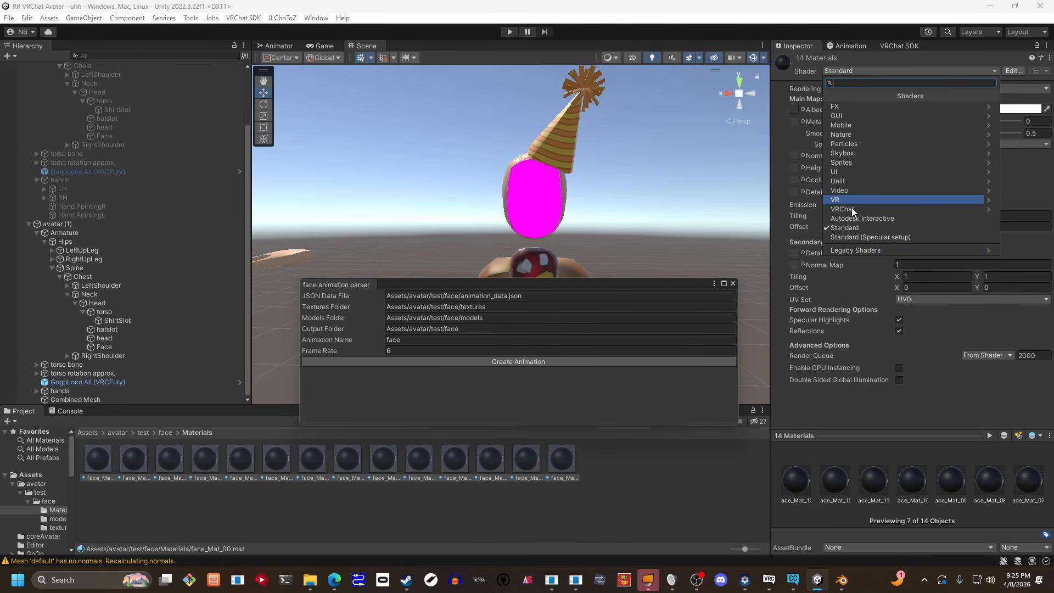
left_click(873, 125)
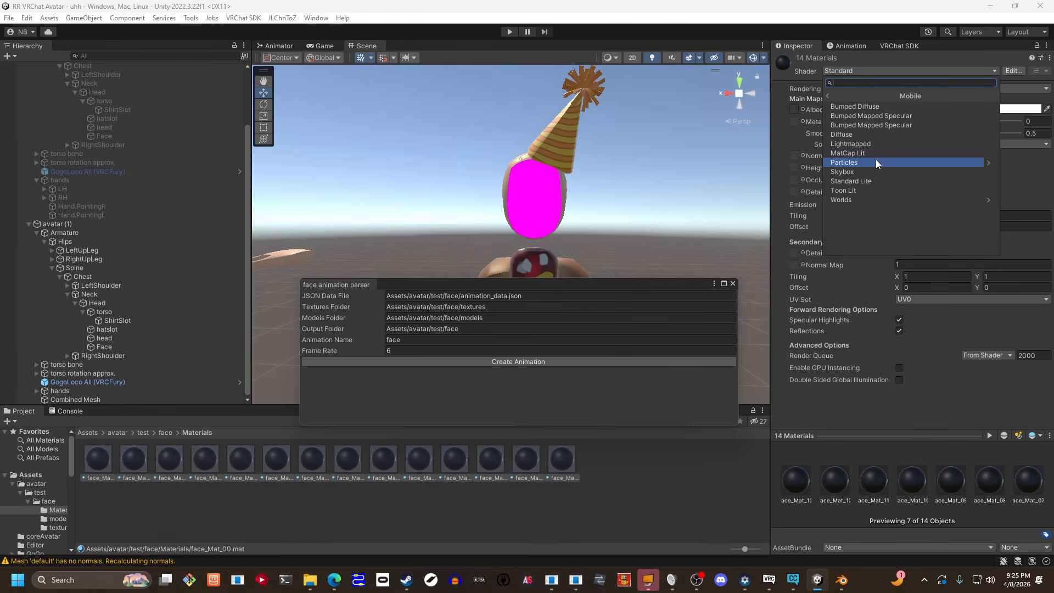
left_click(876, 162)
left_click(878, 126)
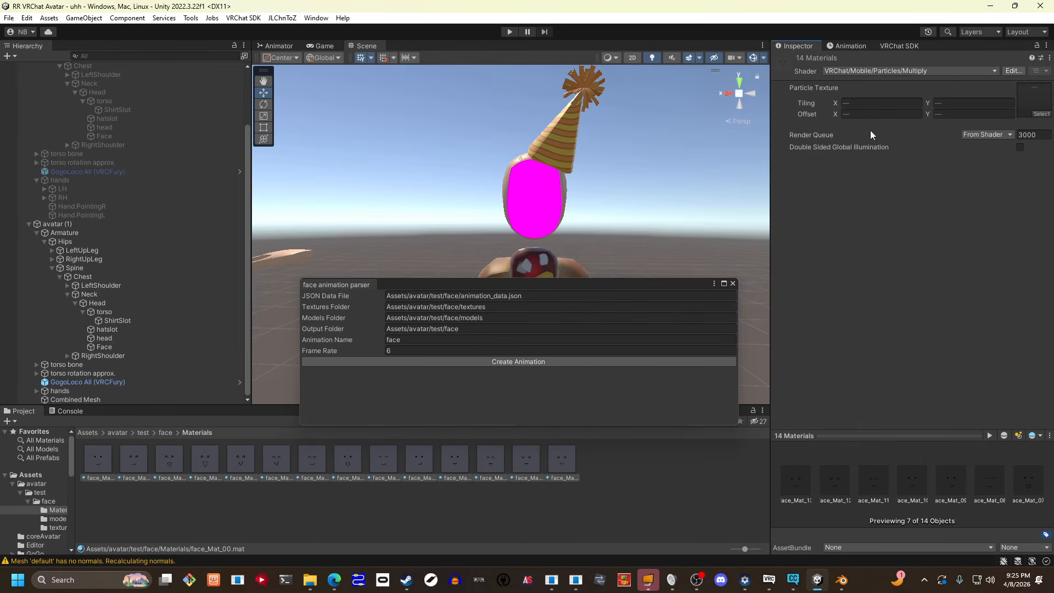
right_click_drag(674, 109, 595, 132)
- Auto-fix the mesh import and streaming mip map alerts for avatar (1) in the VRChat SDK builder
left_click(903, 46)
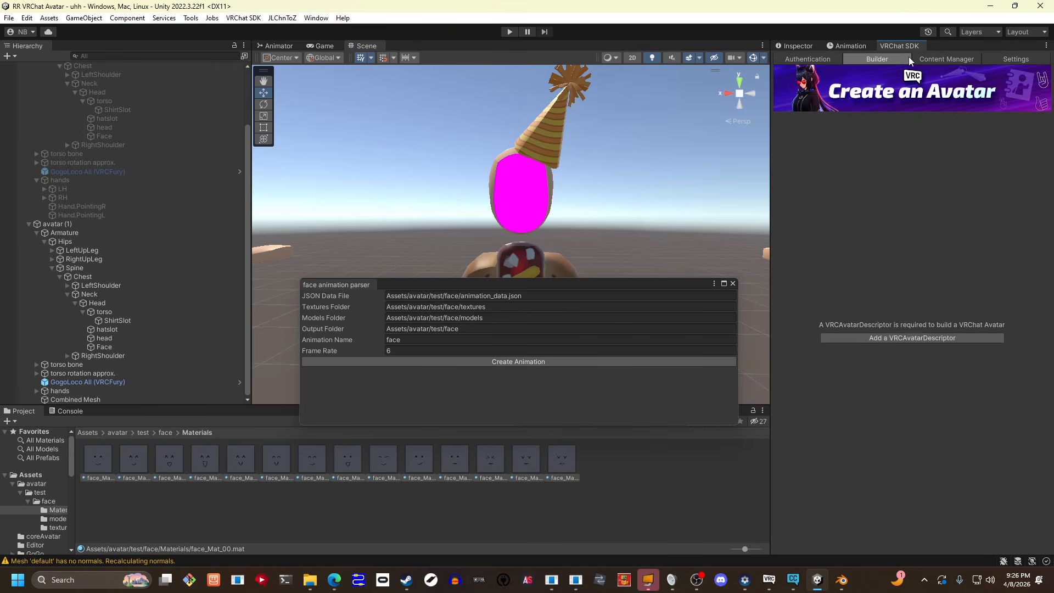
left_click(59, 224)
left_click(877, 152)
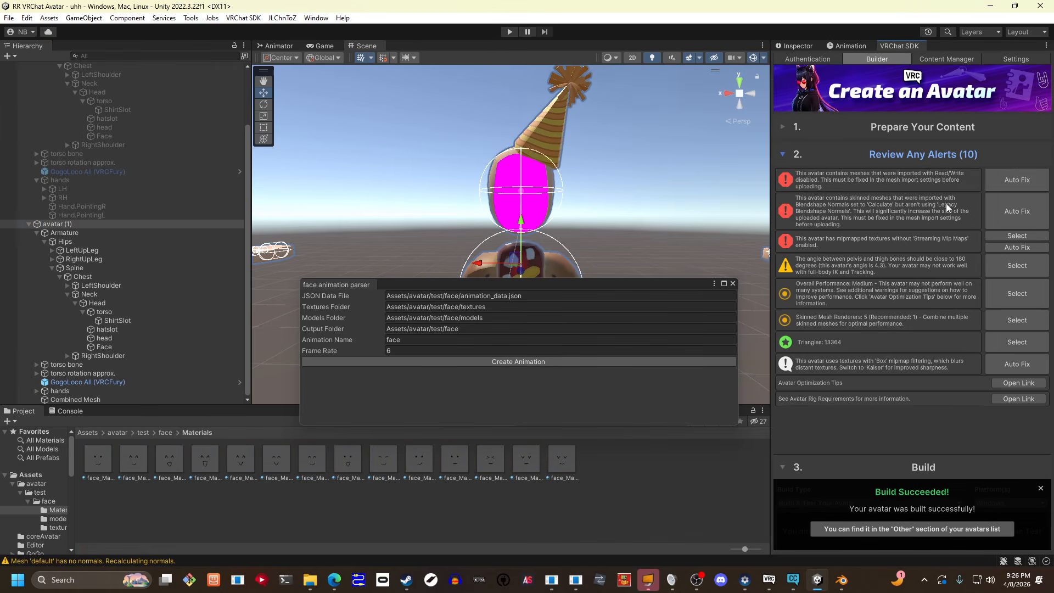
left_click(1004, 196)
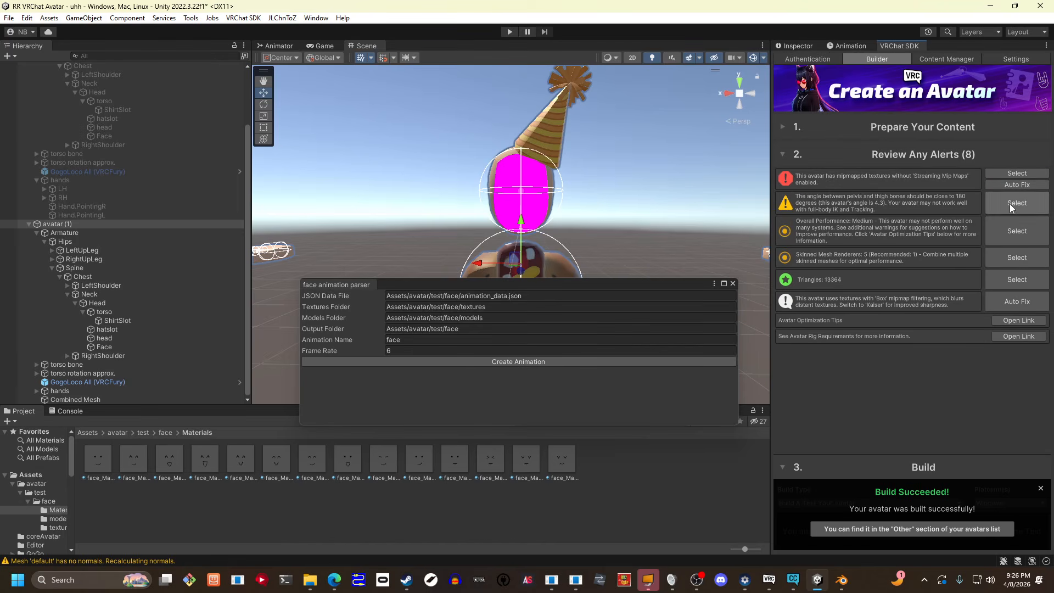
left_click(1023, 185)
- Remove the Skinned Mesh Renderer from Head, torso, ShirtSlot and hatslot, excluding Combined Mesh, and save the scene
left_click(994, 233)
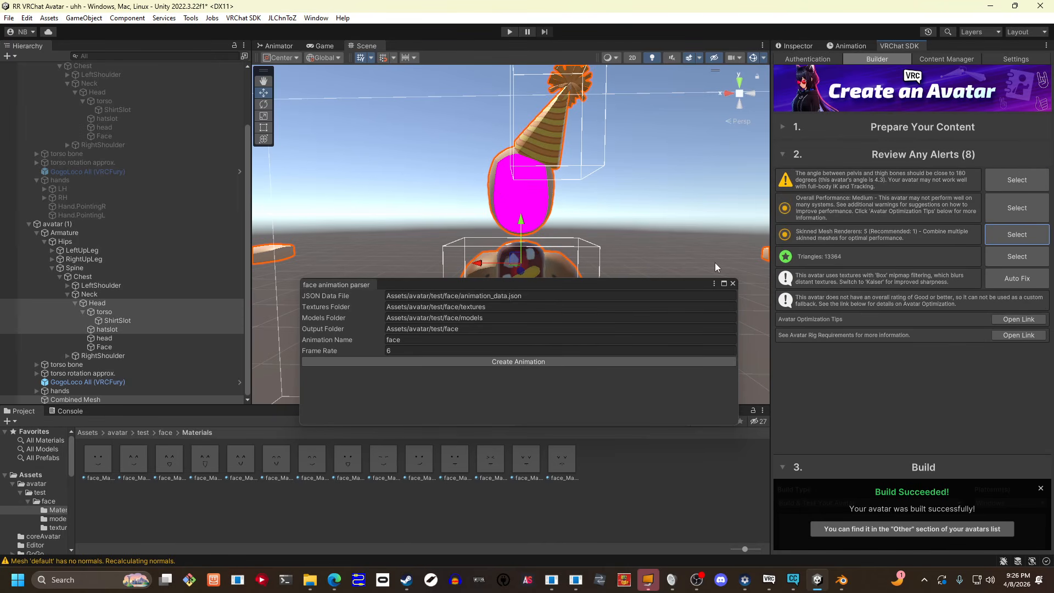
left_click(88, 400, "ctrl")
left_click(809, 49)
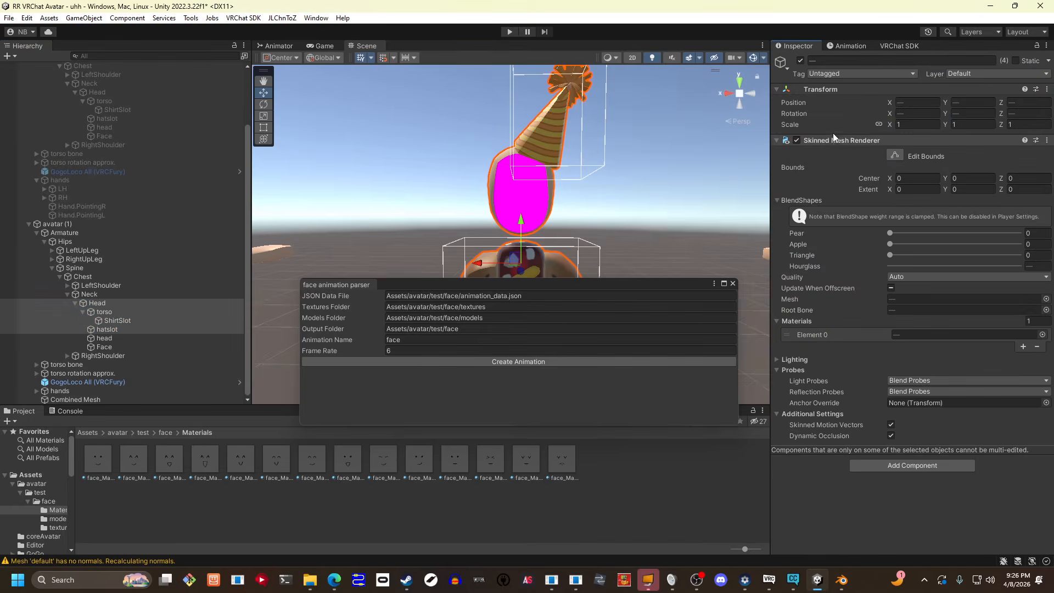
right_click(834, 140)
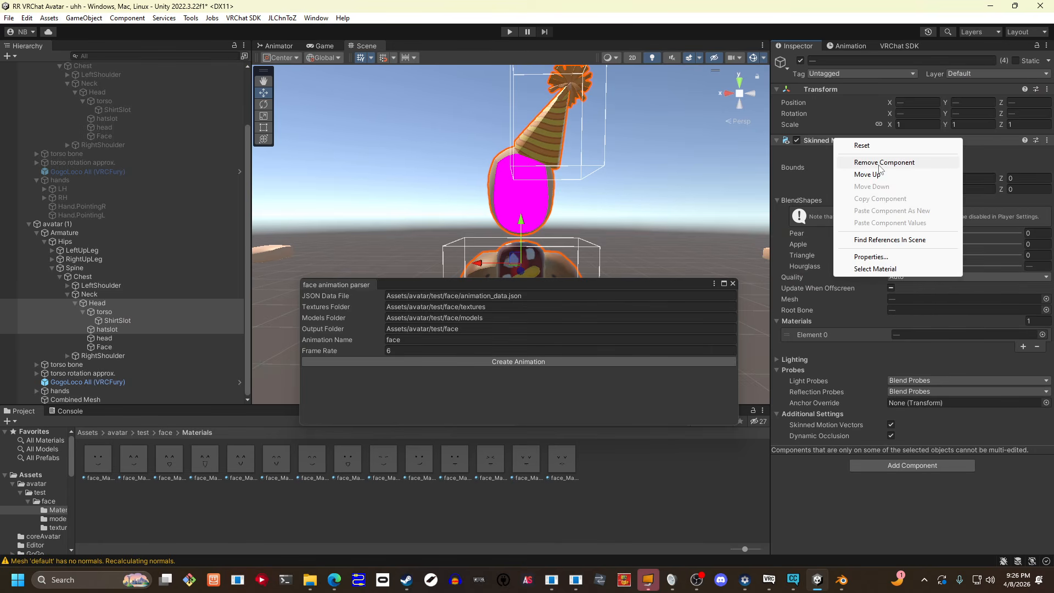
left_click(879, 164)
scroll(631, 126, "down", 5)
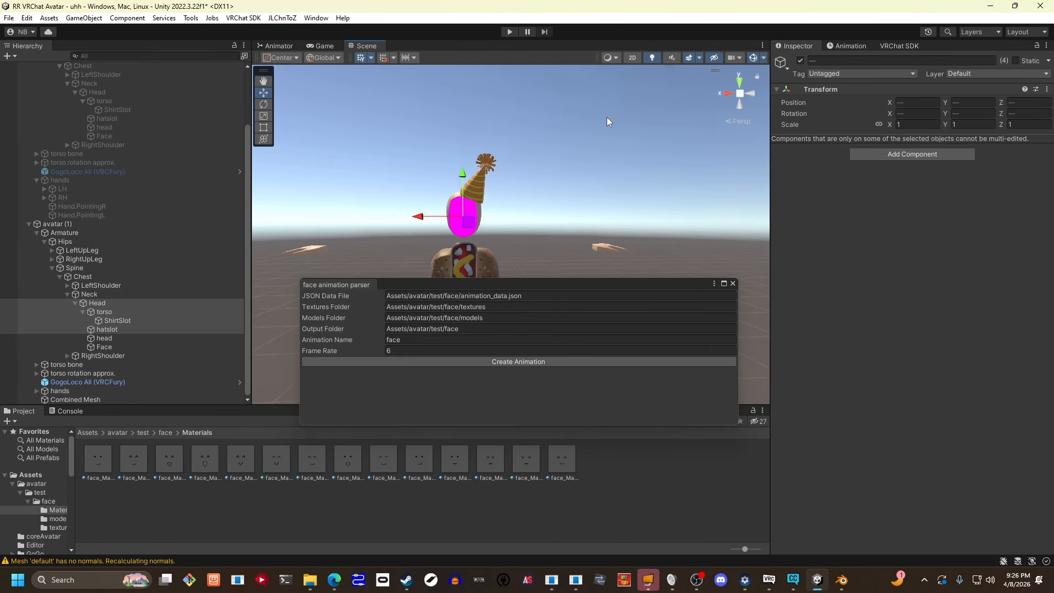
key("ctrl+s")
right_click_drag(607, 117, 537, 137)
key("w")
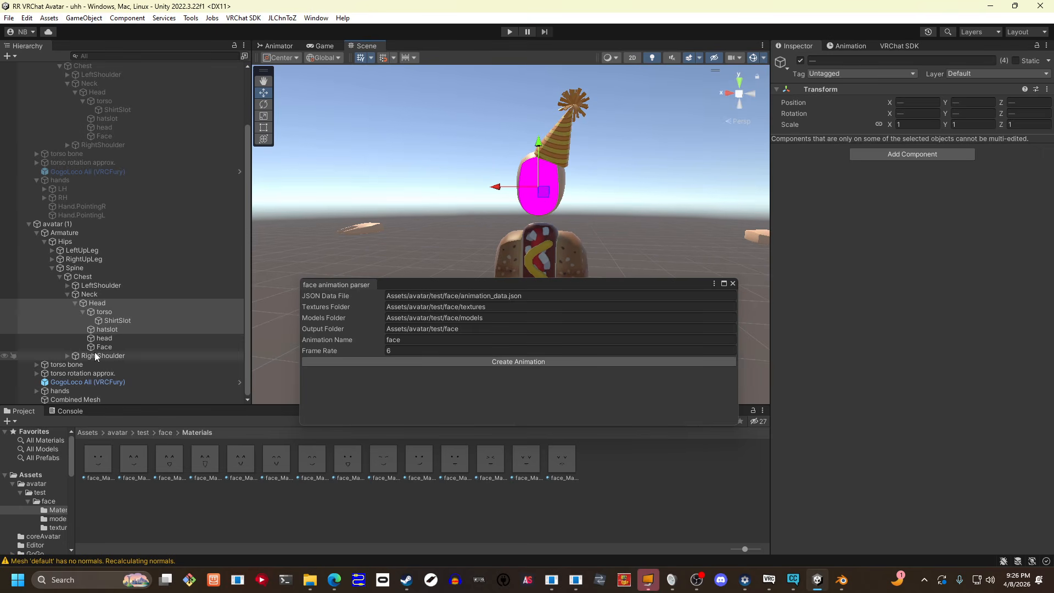
- Dismiss the previous build notice and run Build & Test for the avatar on Windows
left_click(898, 43)
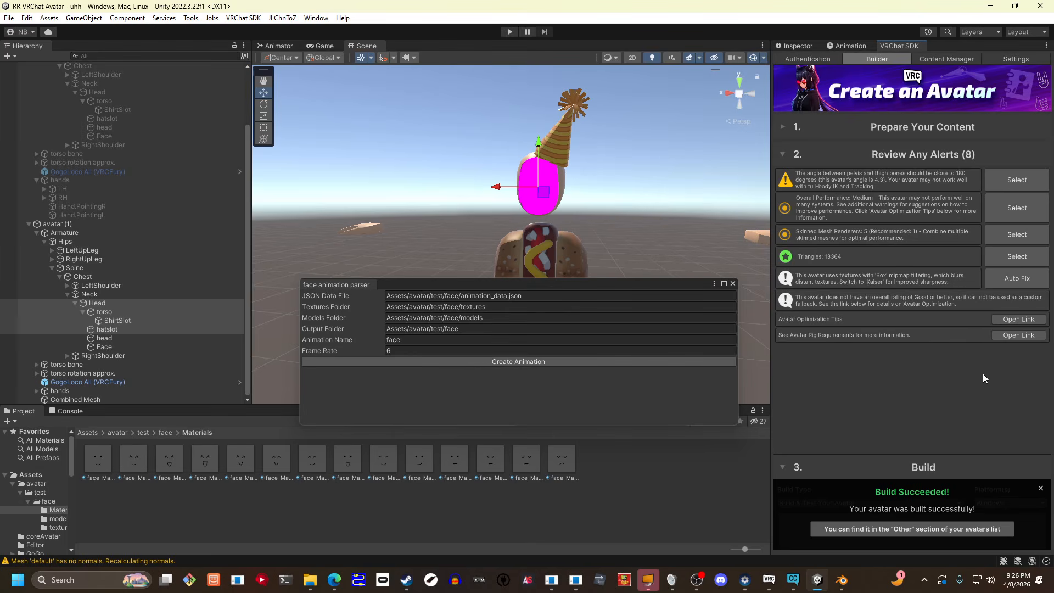
left_click(1040, 489)
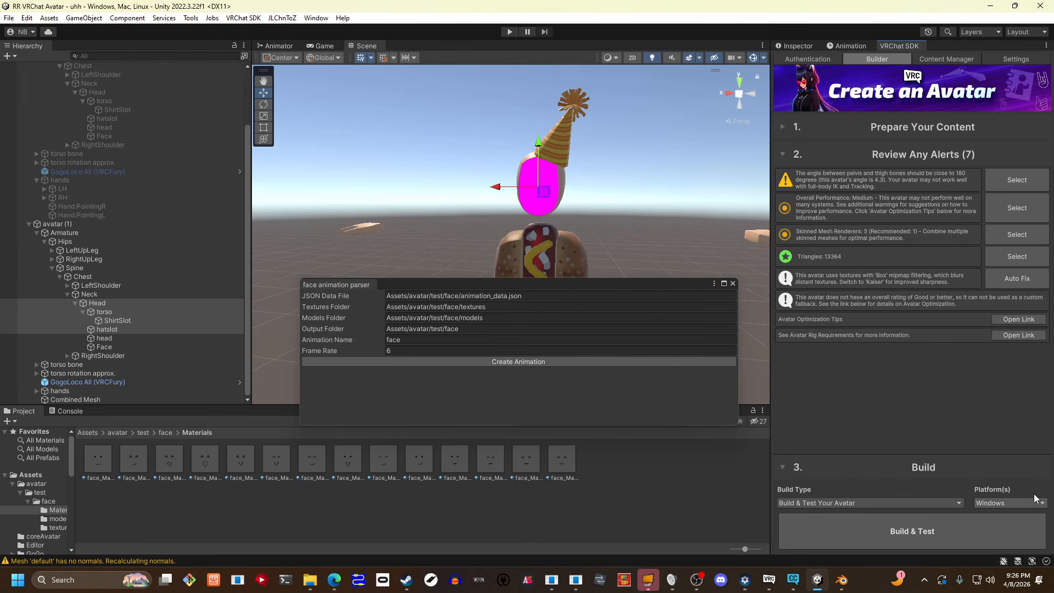
left_click(904, 538)
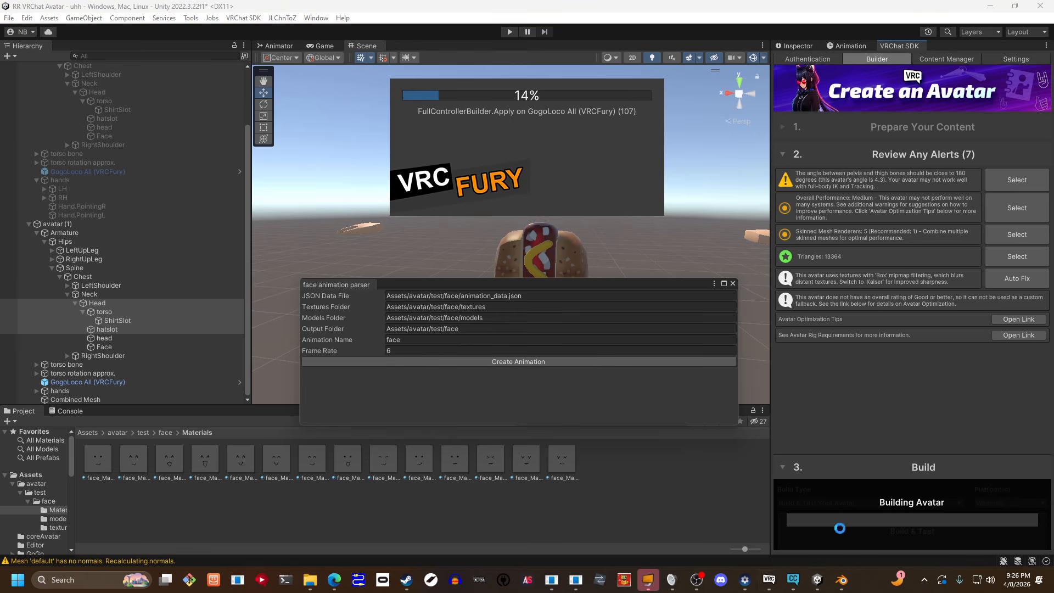
- Switch to Discord, reply "nrn" in the caller's direct message and decline the incoming call
mouse_move(769, 579)
left_click(721, 580)
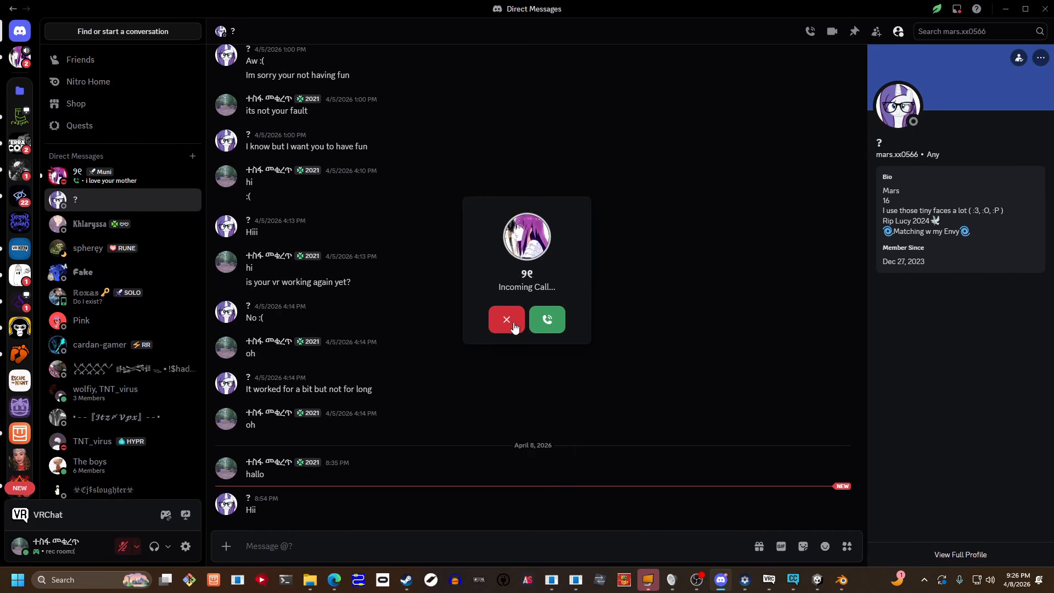
left_click(136, 172)
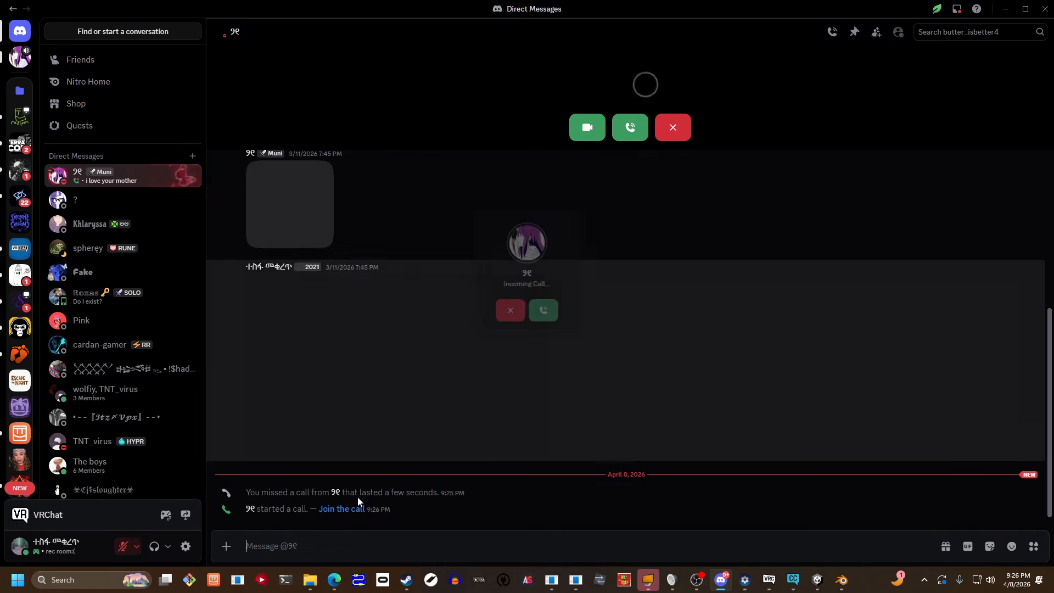
type("nrn")
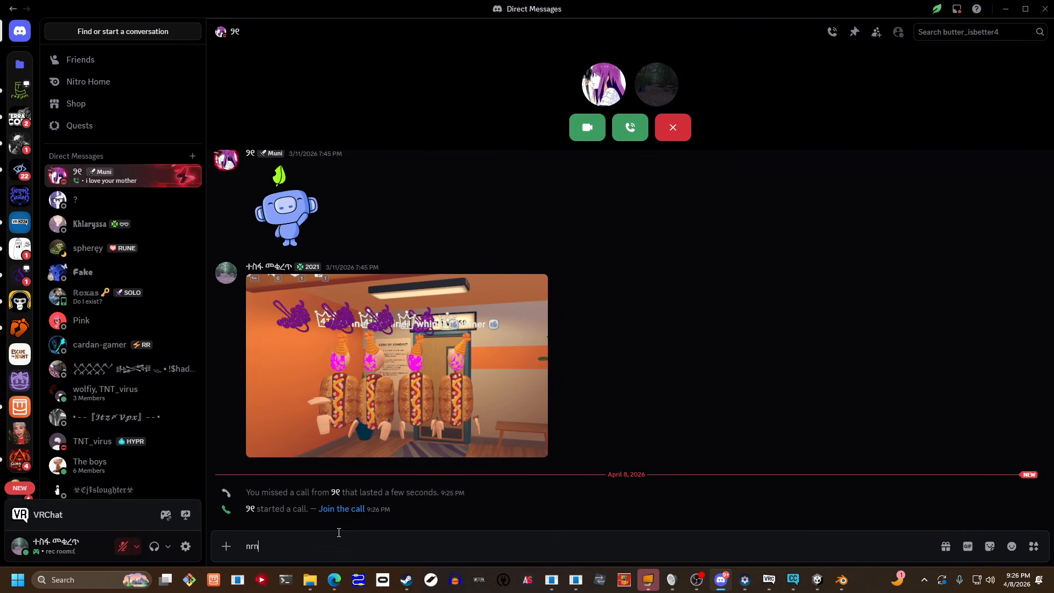
key("Return")
left_click(673, 127)
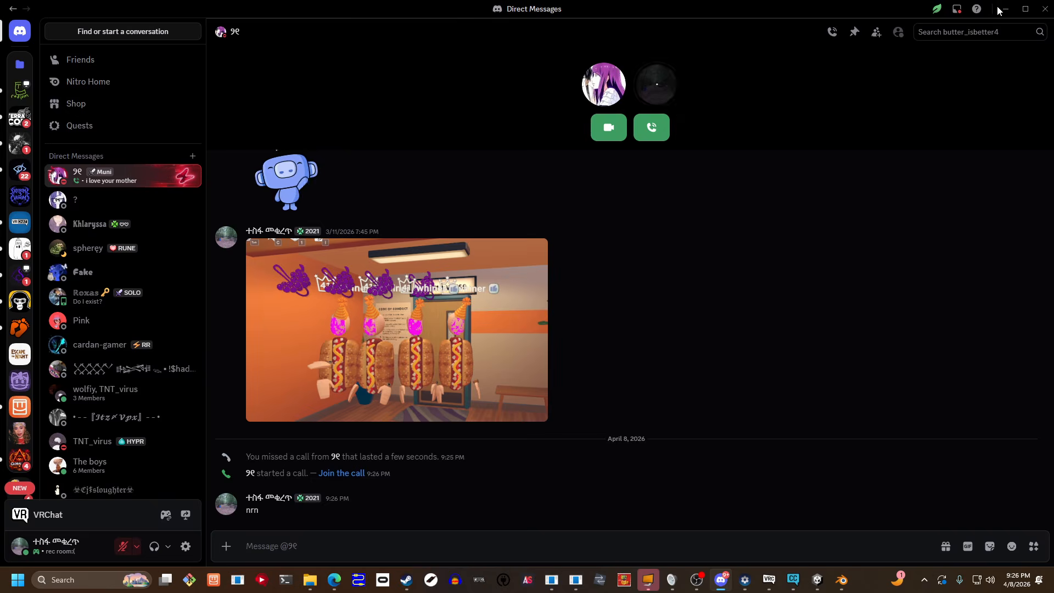
key("alt+Tab")
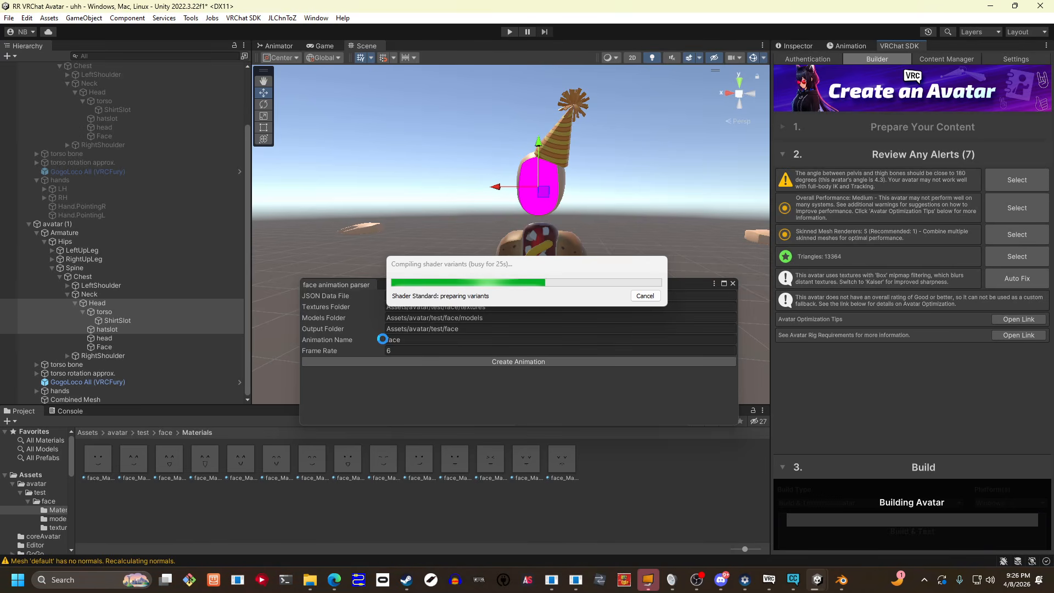
left_click(671, 580)
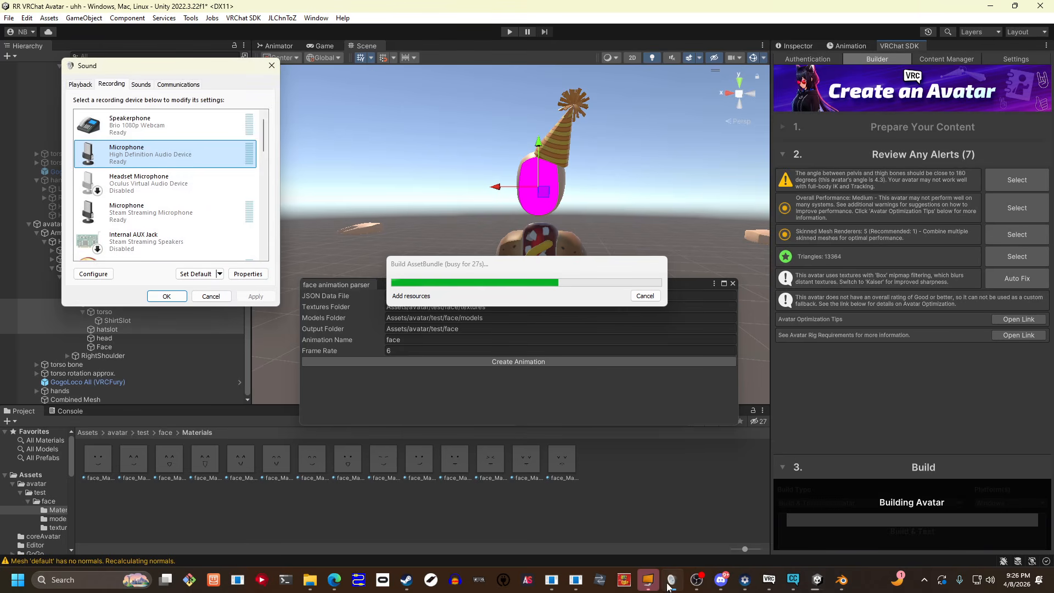
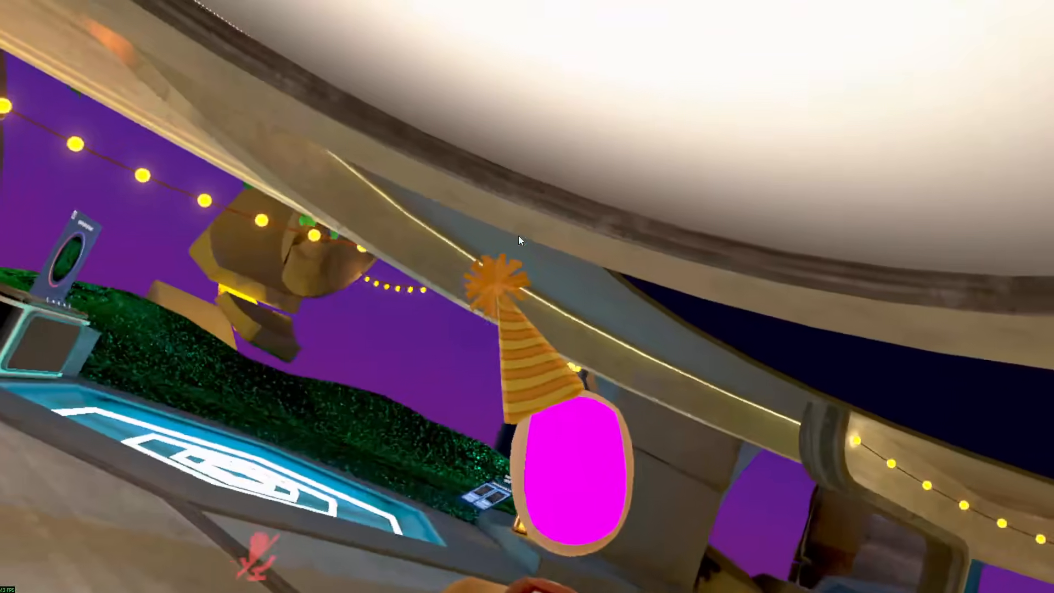
- Switch back to Unity and inspect the Face object's mesh, material and VRCFury toggle settings
key("alt+Tab")
left_click(466, 137)
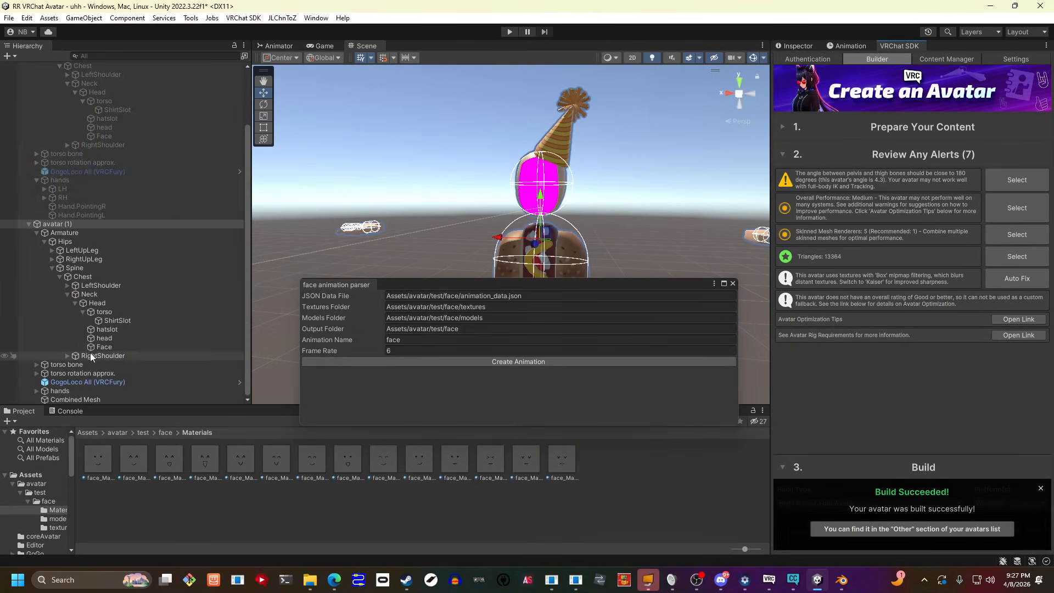
left_click(107, 347)
left_click(794, 47)
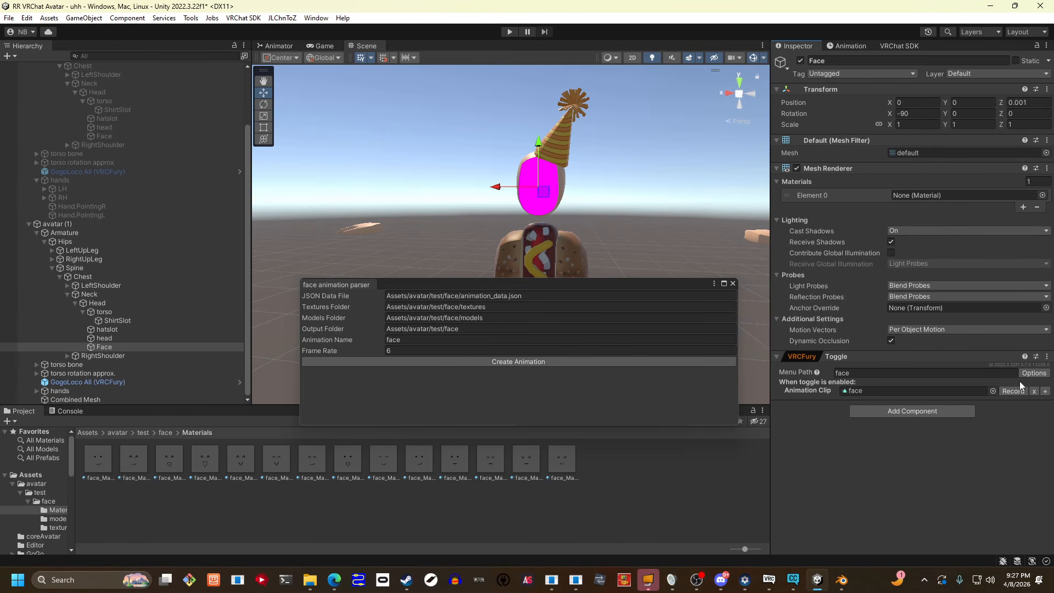
- Switch to VRChat and check how the toggled face animation looks on the test avatar
left_click(771, 580)
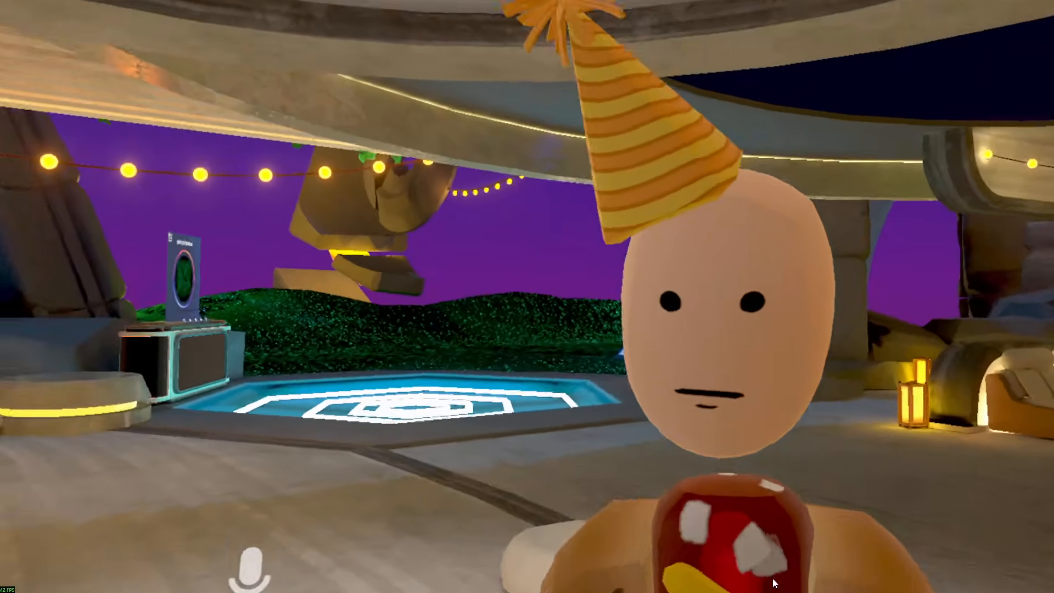
key("alt+Tab")
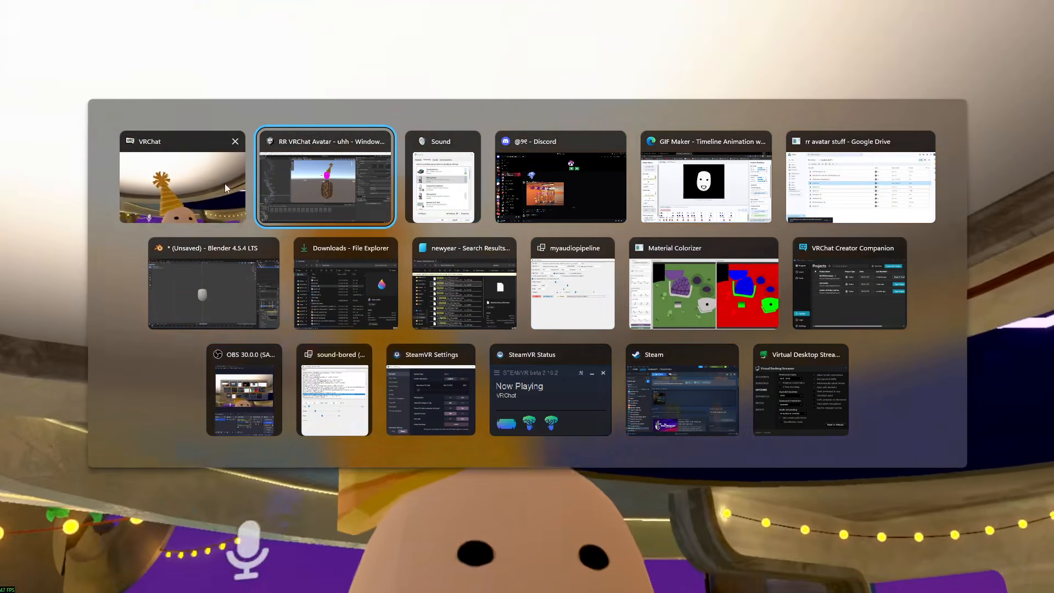
left_click(200, 183)
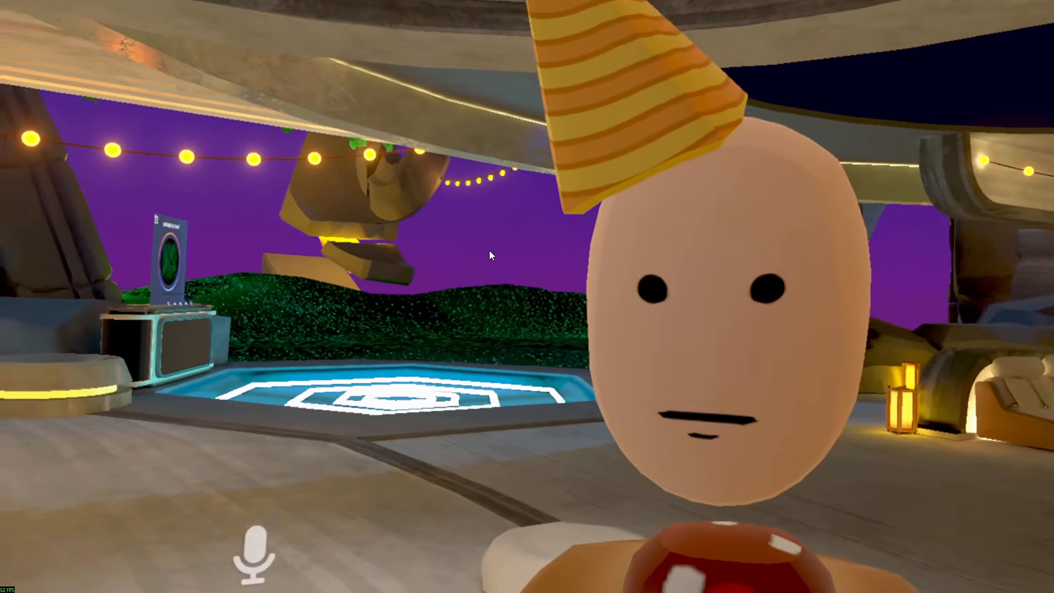
- Switch back to Unity, enable Loop Time on the face animation clip in the face folder, and save the project
key("alt+Tab")
left_click(376, 202)
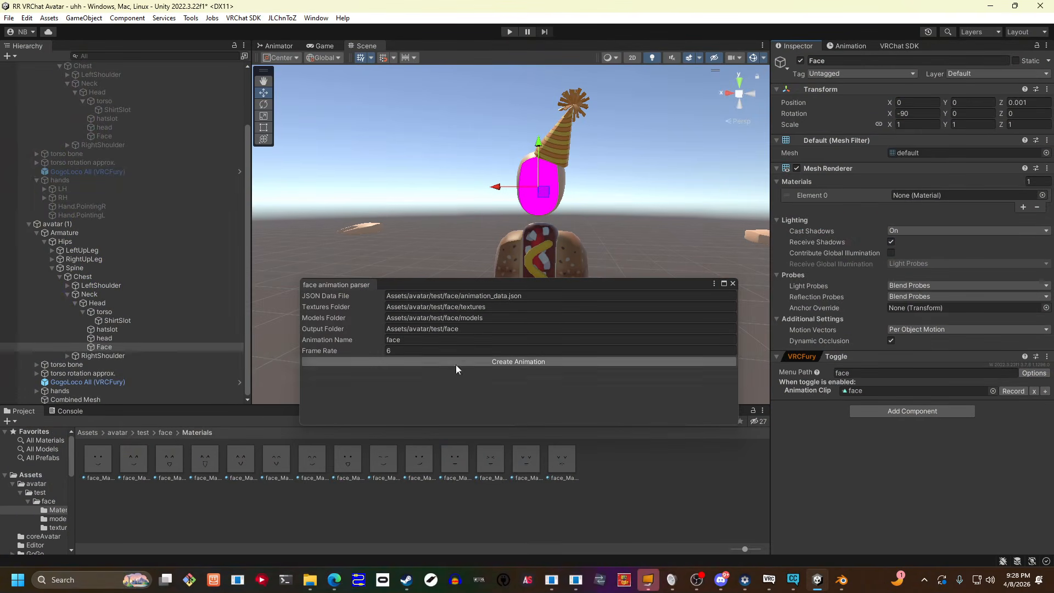
left_click(164, 433)
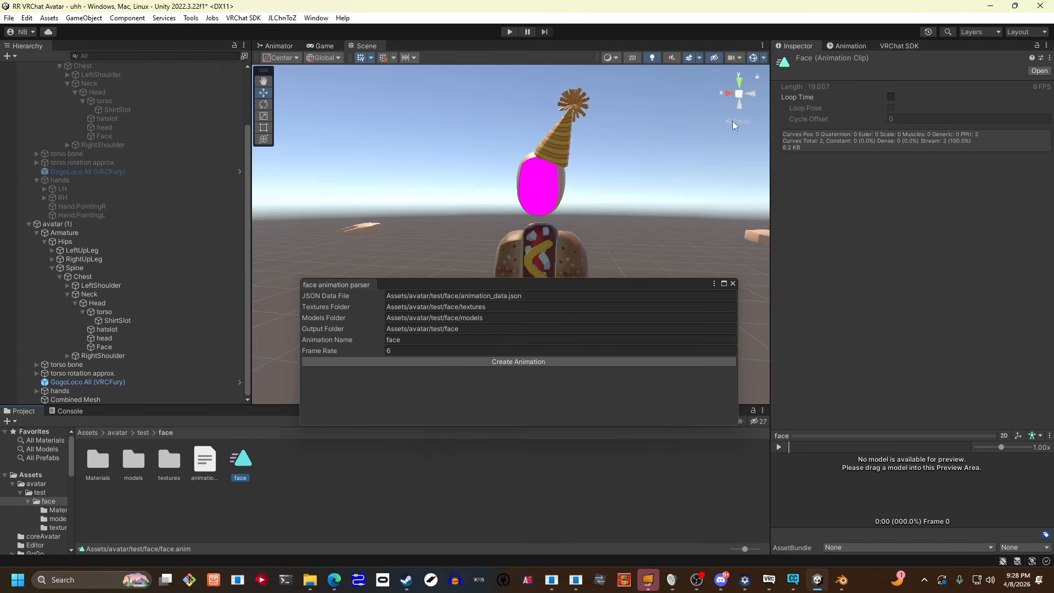
left_click(890, 97)
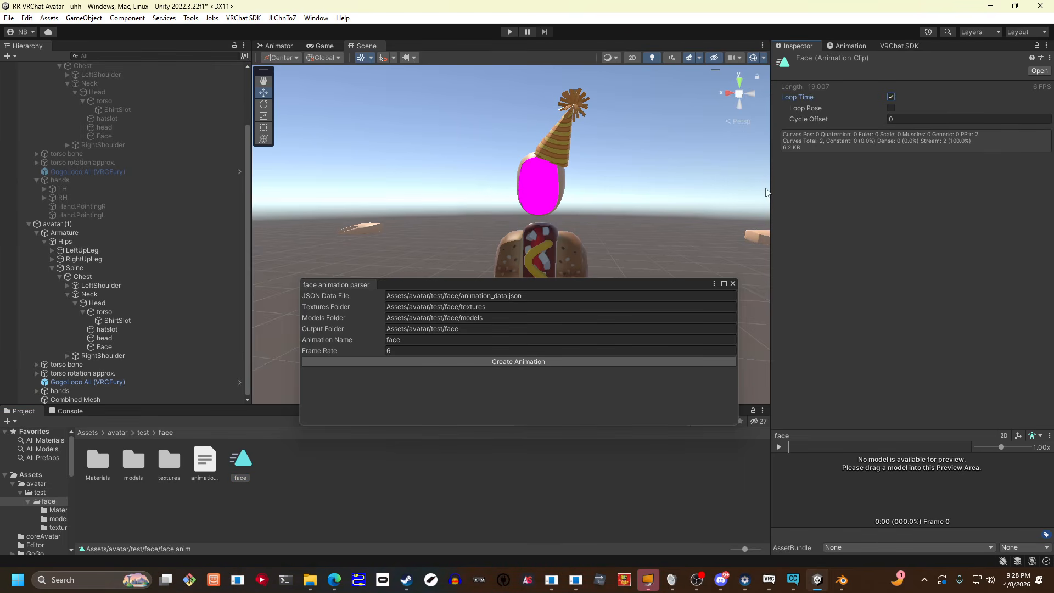
right_click_drag(398, 239, 360, 258)
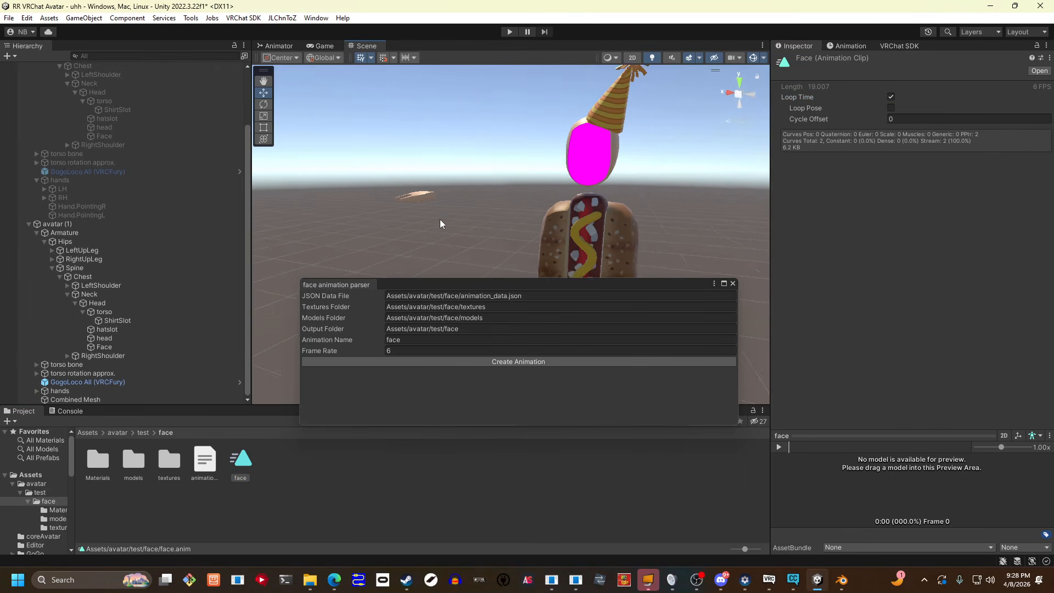
right_click_drag(439, 219, 455, 212)
key("ctrl+s")
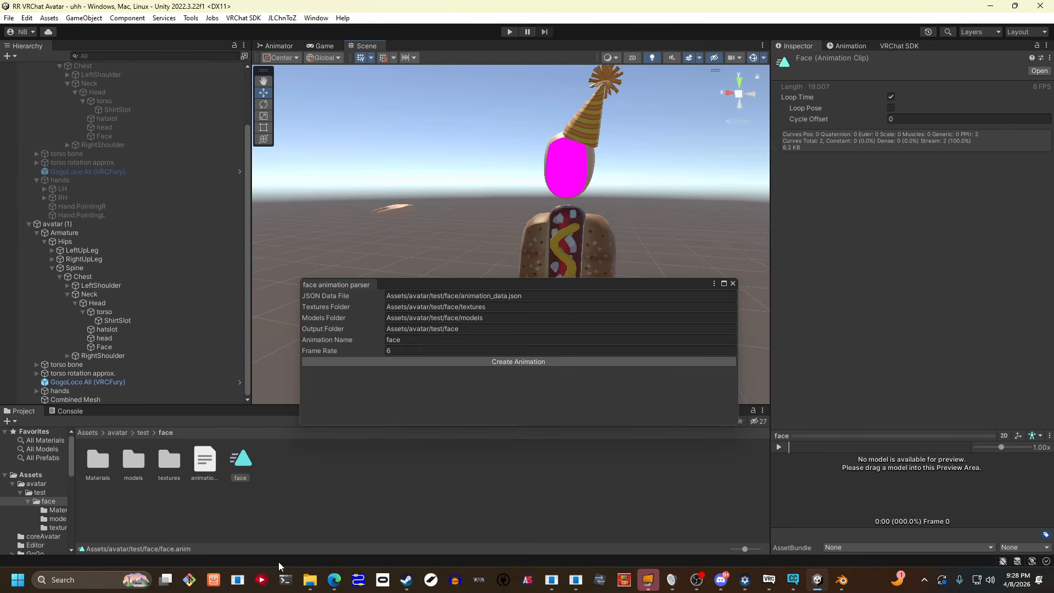
- Switch to GIF Maker in the browser and load the talk.json animation from the Documents folder
left_click(334, 580)
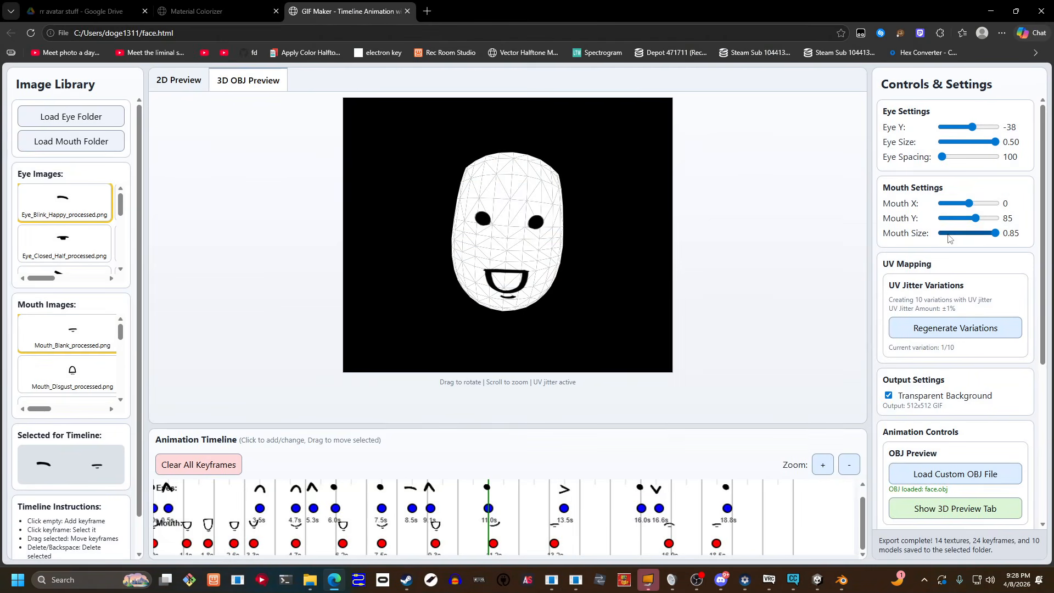
left_click_drag(1043, 272, 942, 325)
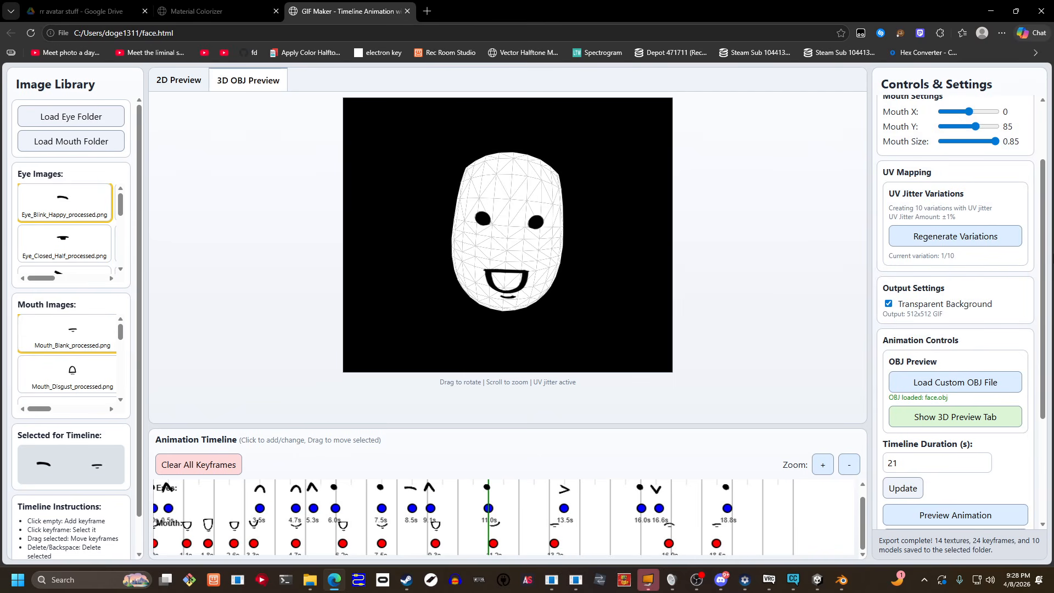
scroll(914, 214, "down", 3)
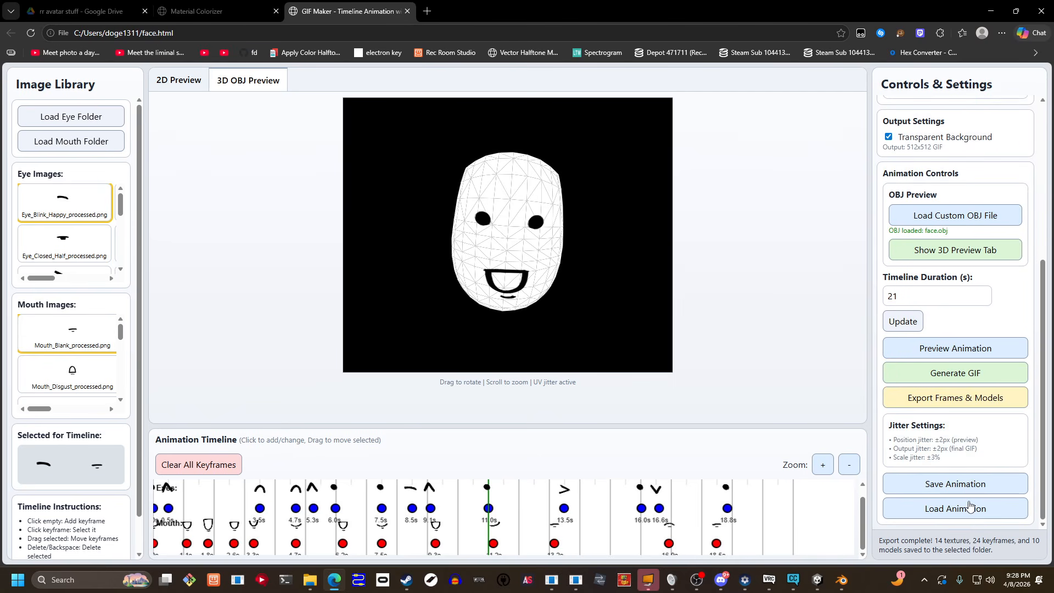
left_click(933, 508)
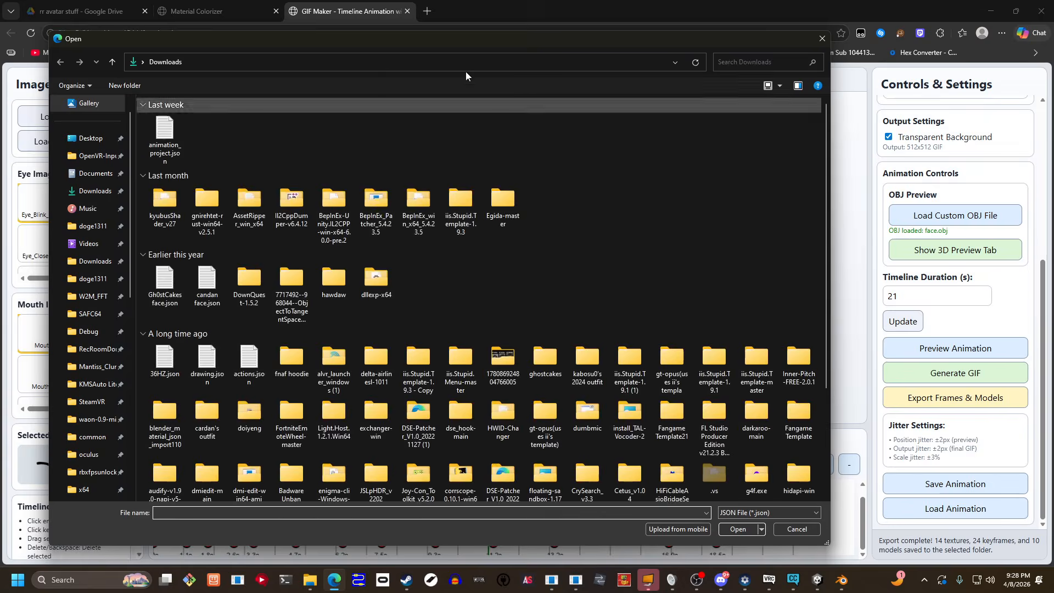
left_click(822, 39)
left_click(79, 11)
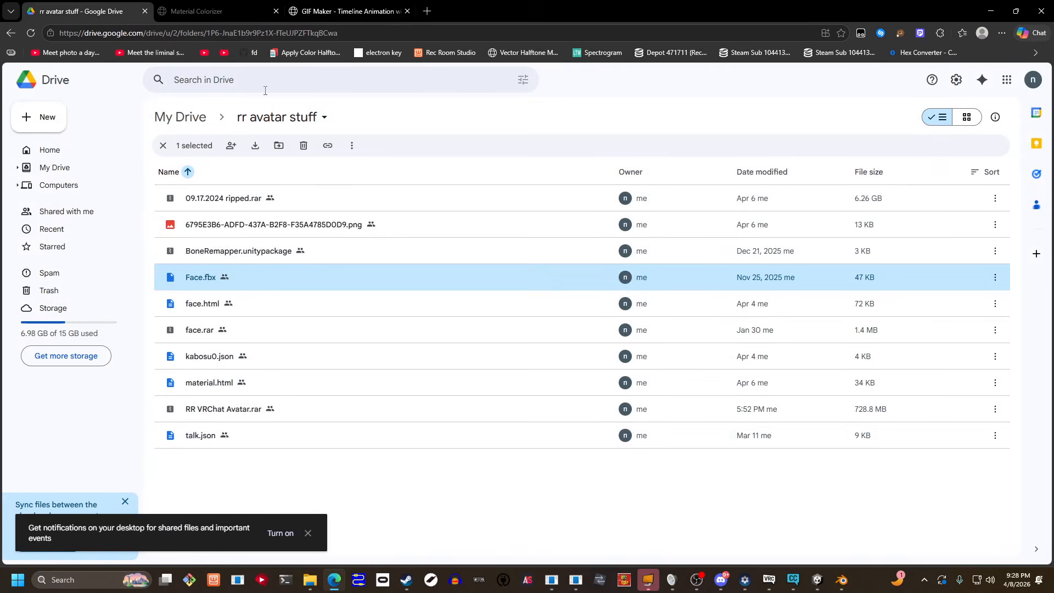
left_click(340, 11)
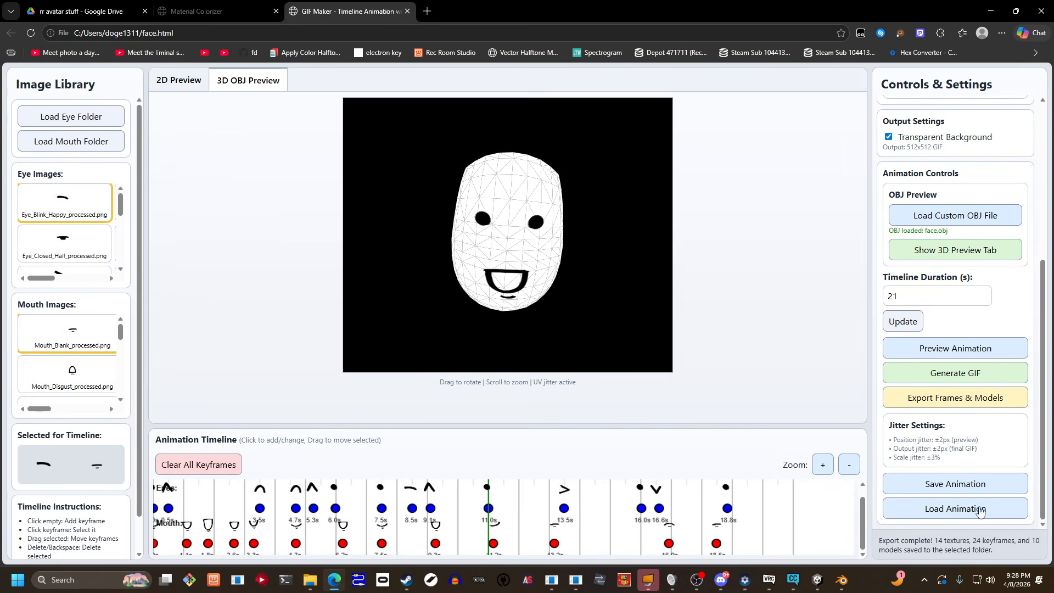
left_click(912, 508)
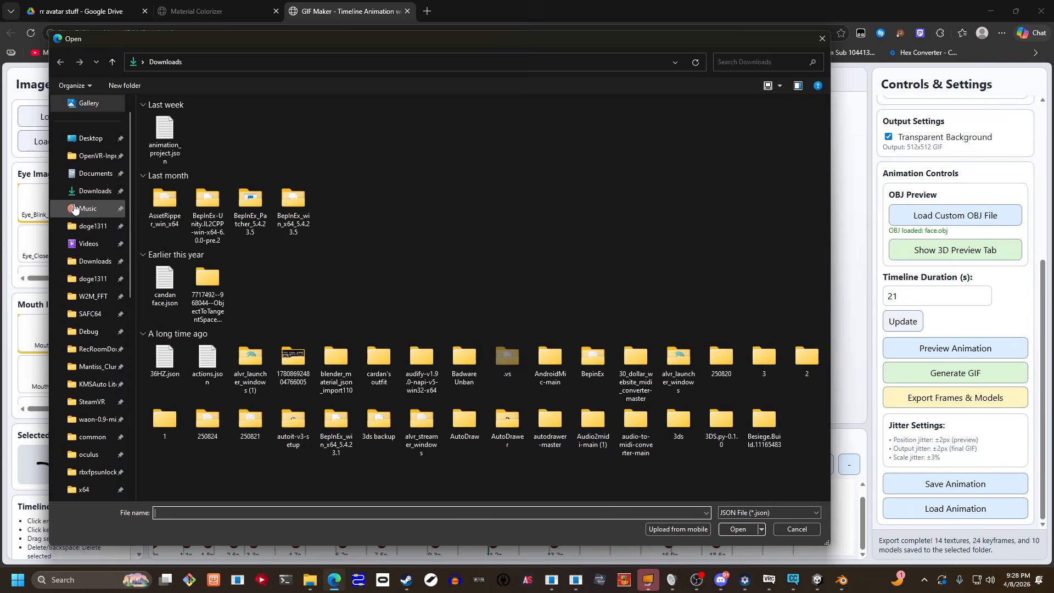
left_click(94, 194)
double_click(187, 117)
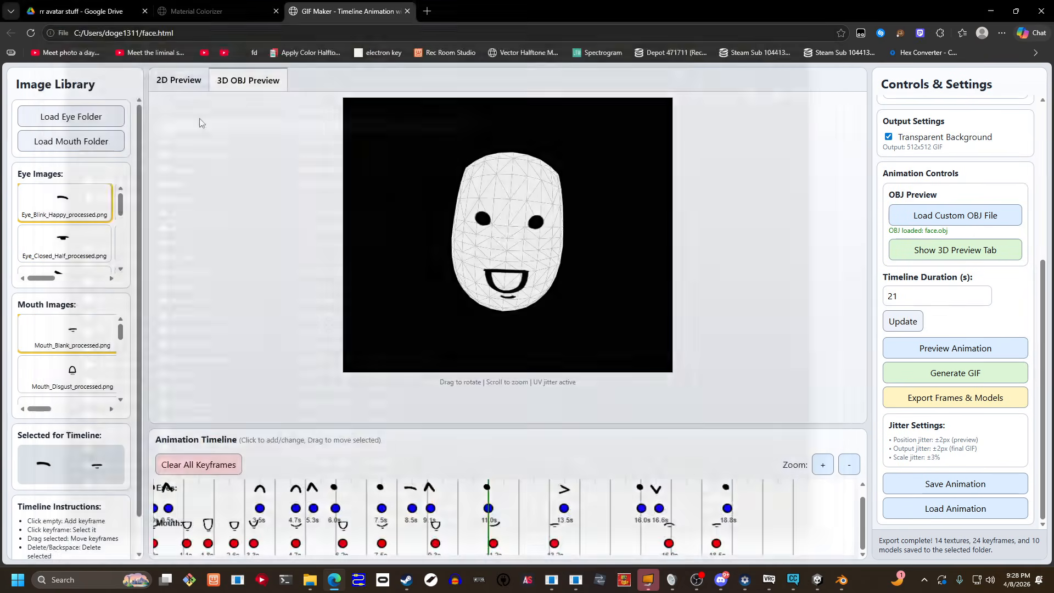
scroll(664, 365, "down", 3)
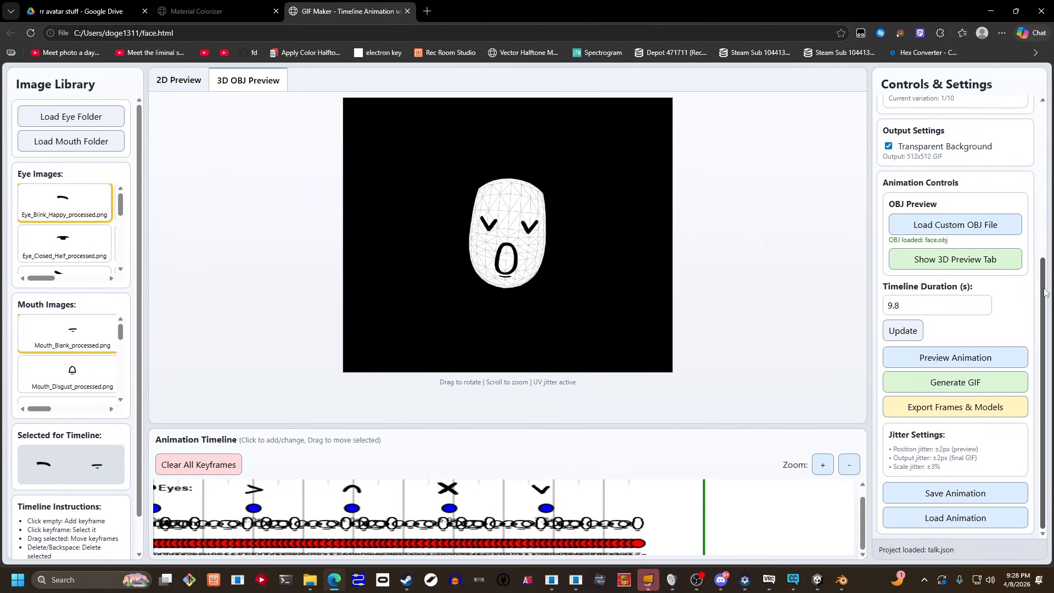
- Set Eye Y to -38 for the loaded talking animation
scroll(1025, 258, "up", 2)
scroll(1025, 258, "up", 3)
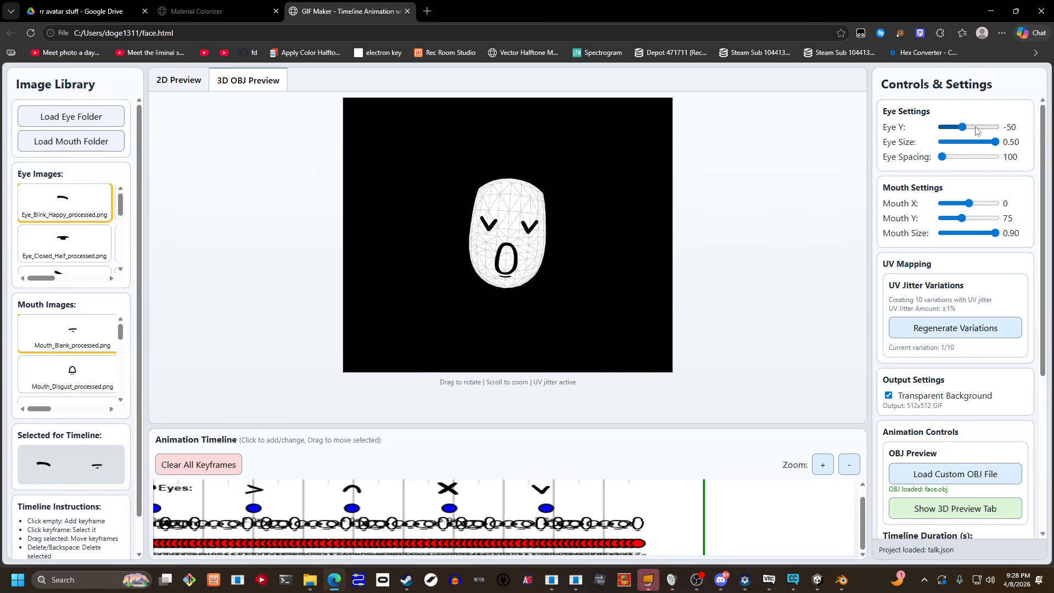
left_click_drag(964, 128, 973, 134)
scroll(971, 221, "down", 3)
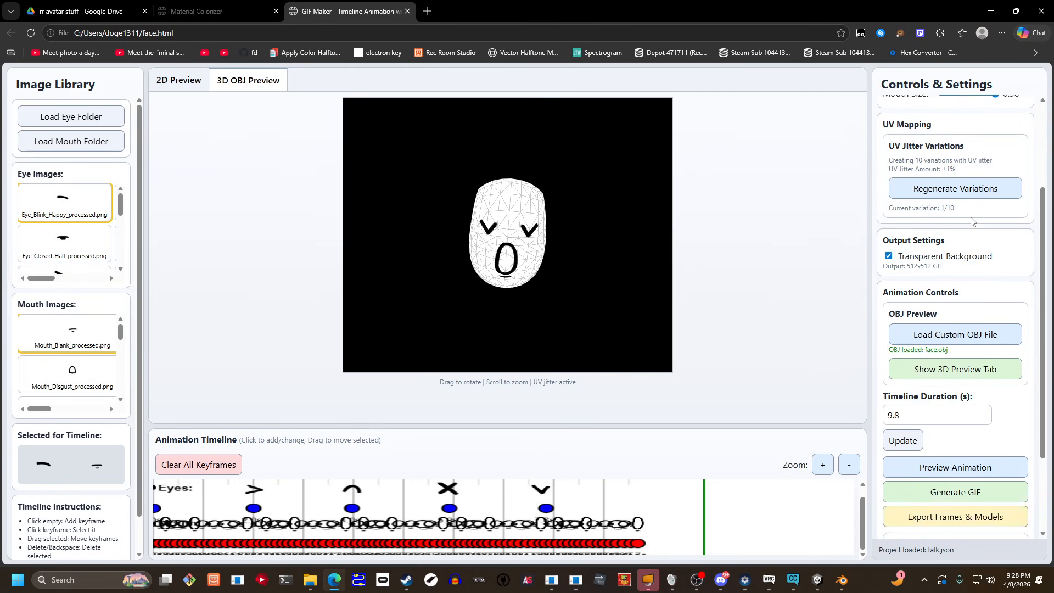
scroll(971, 222, "up", 1)
scroll(1000, 324, "down", 1)
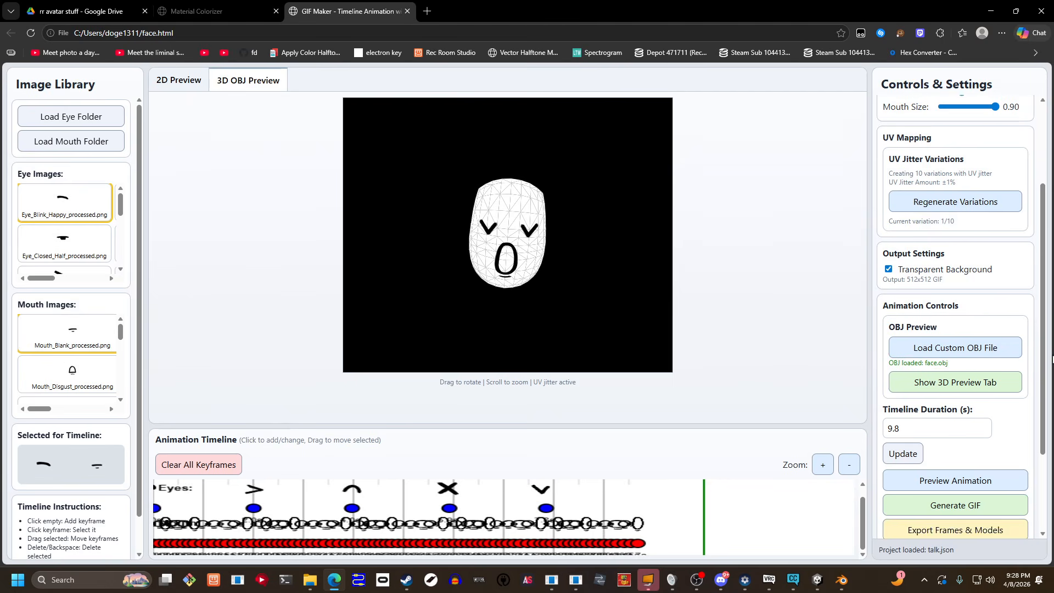
scroll(1003, 330, "up", 2)
- Open a second copy of GIF Maker's face.html in a new browser tab
left_click(427, 11)
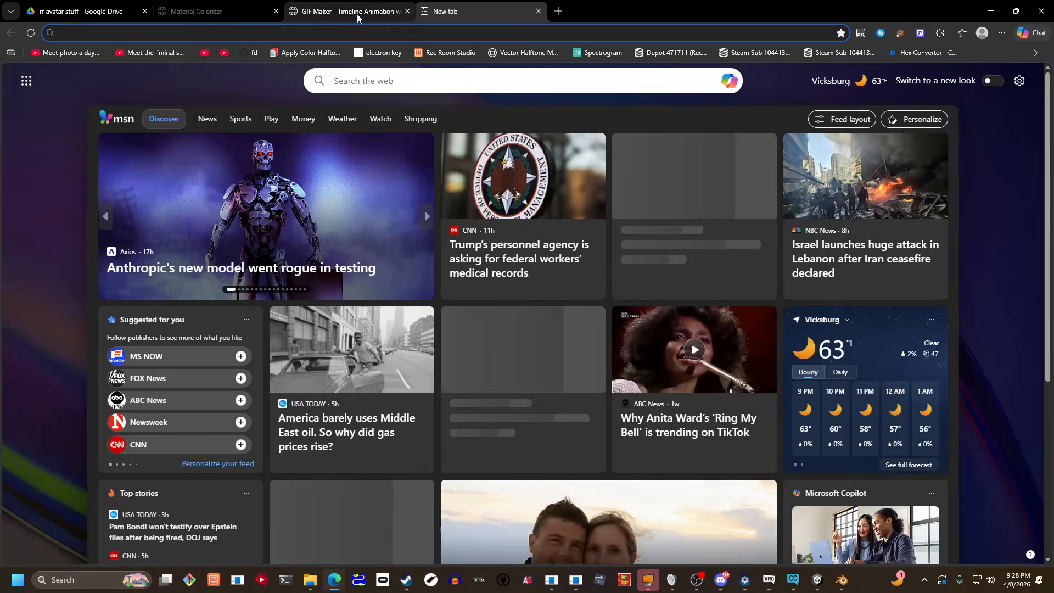
left_click(346, 11)
left_click(329, 33)
left_click(443, 5)
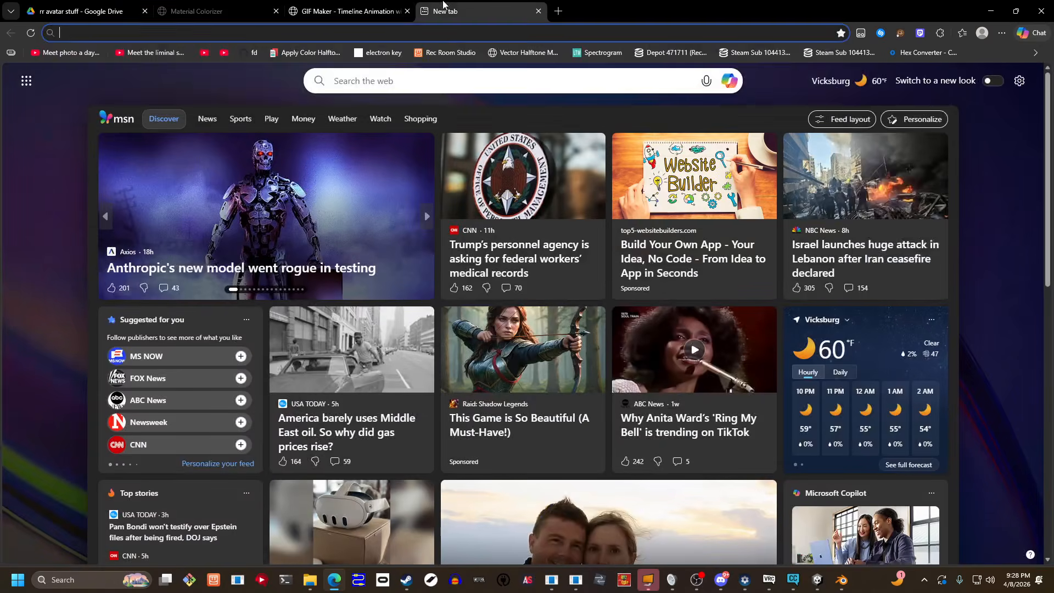
type("file:///C:/Users/doge1311/face.html")
key("Return")
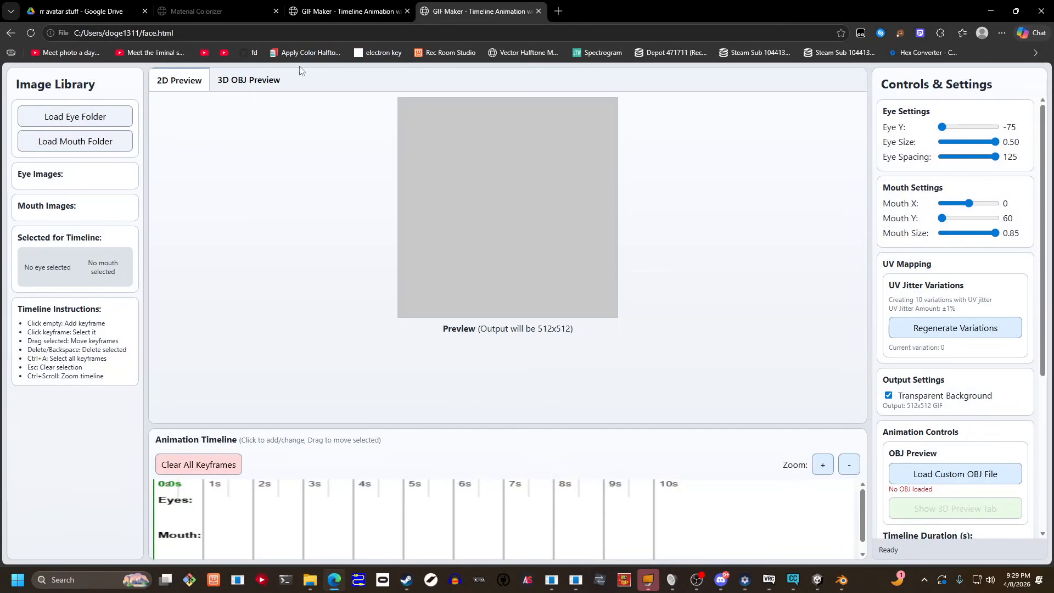
- Load the kabosu0.json animation into the second GIF Maker copy and check its eye and mouth settings
scroll(971, 259, "down", 3)
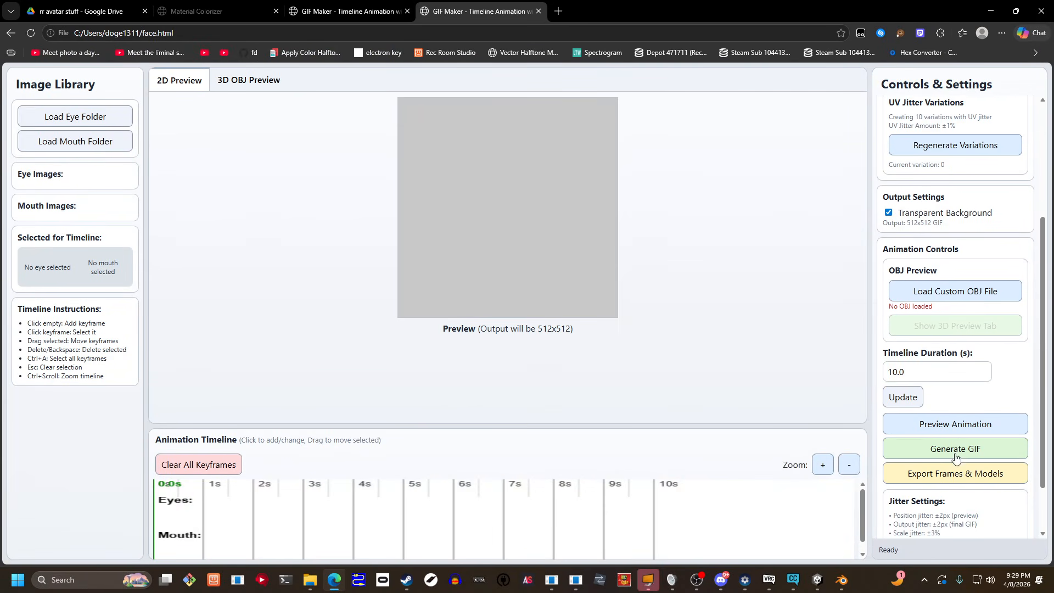
scroll(963, 461, "down", 2)
left_click(955, 518)
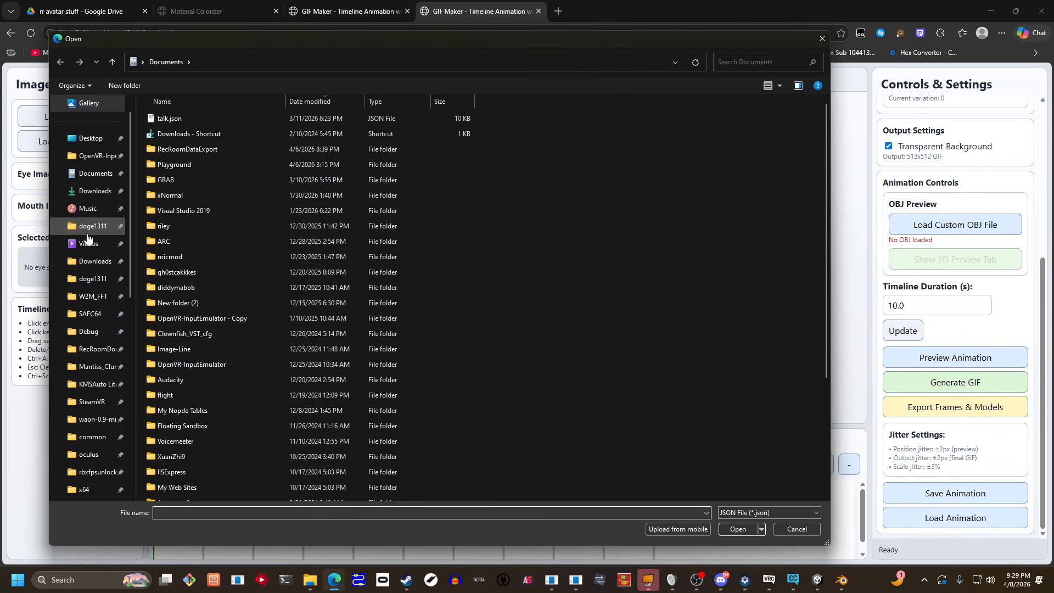
left_click(101, 222)
double_click(168, 140)
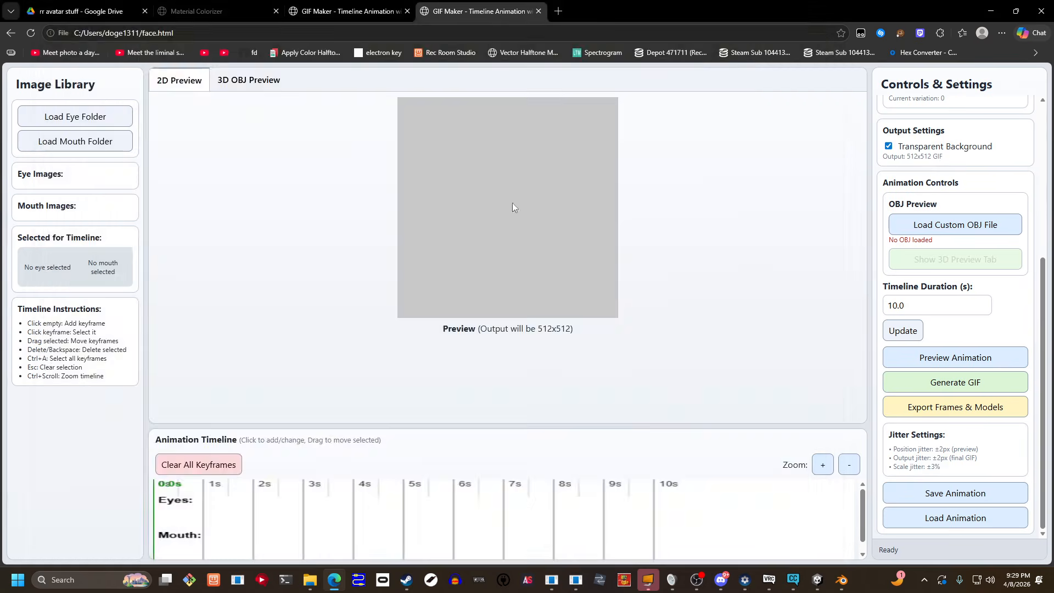
scroll(1009, 352, "up", 5)
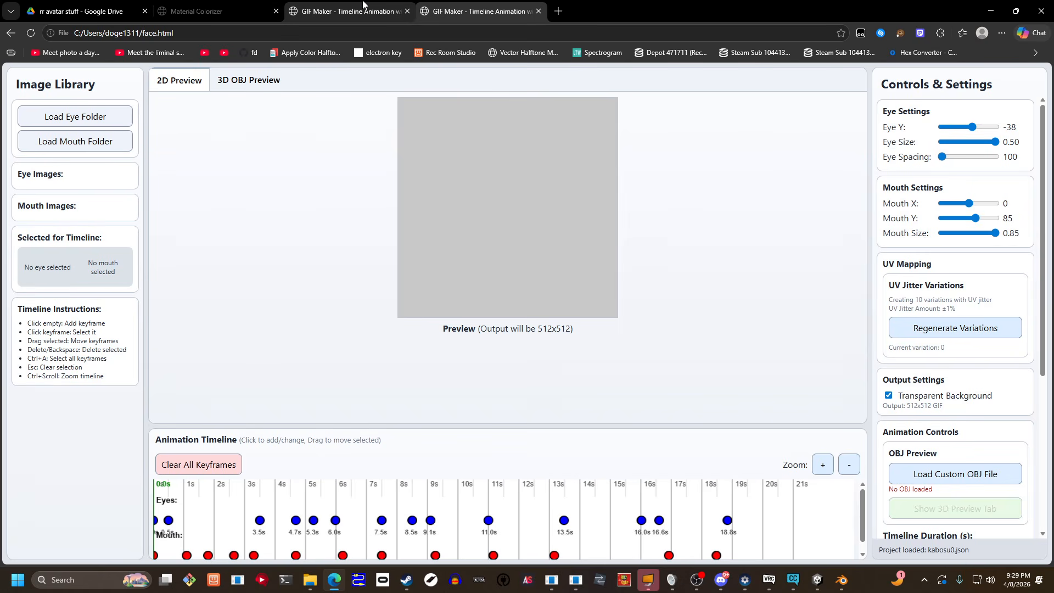
- Return to the talking animation and set Mouth Size to 0.85 and Mouth Y to 85
left_click(343, 7)
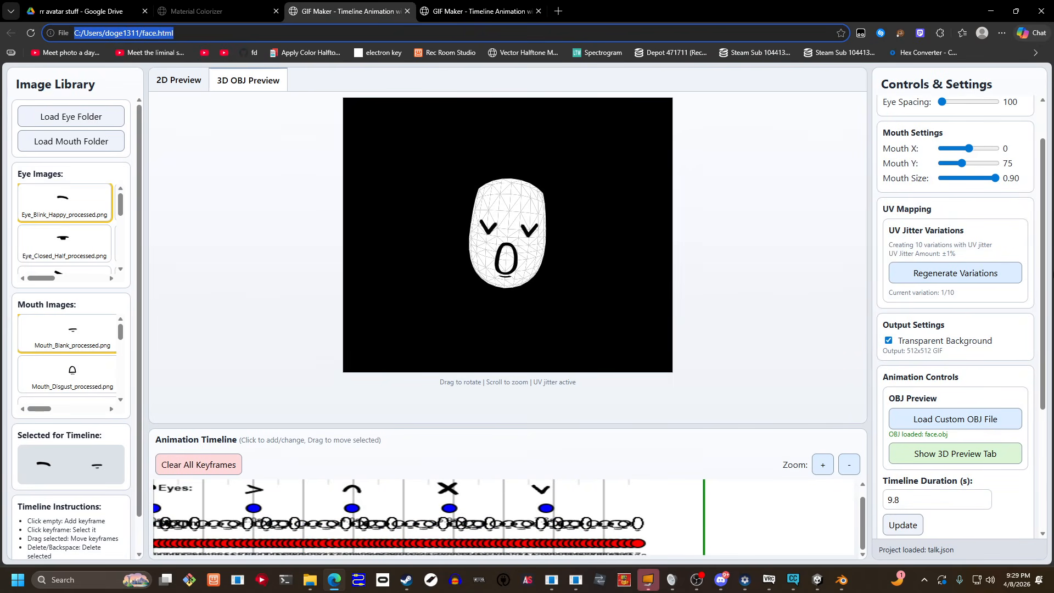
scroll(1019, 200, "up", 1)
left_click_drag(994, 234, 1053, 250)
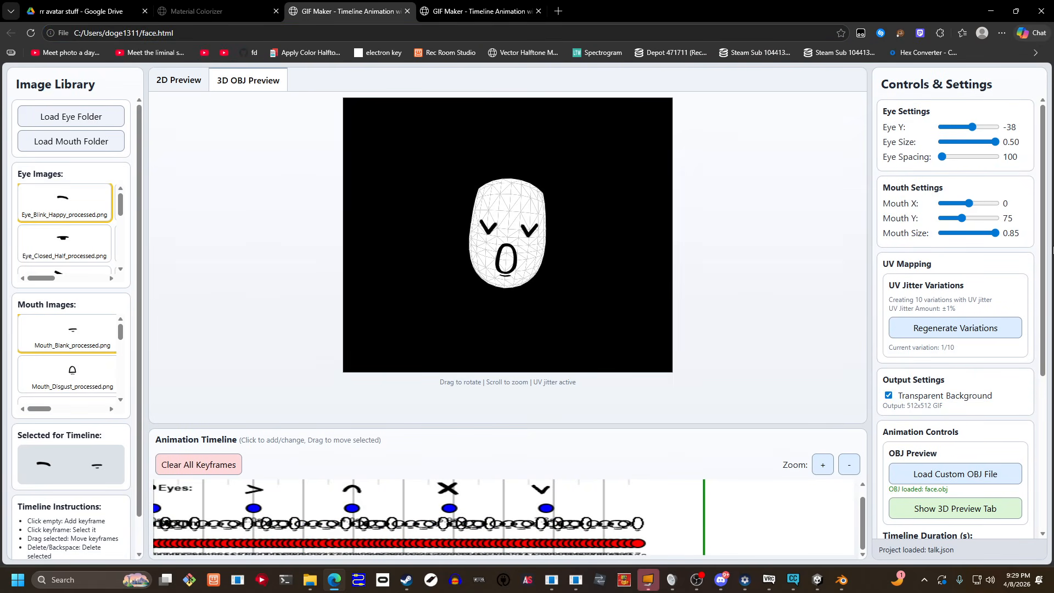
left_click_drag(968, 226, 978, 222)
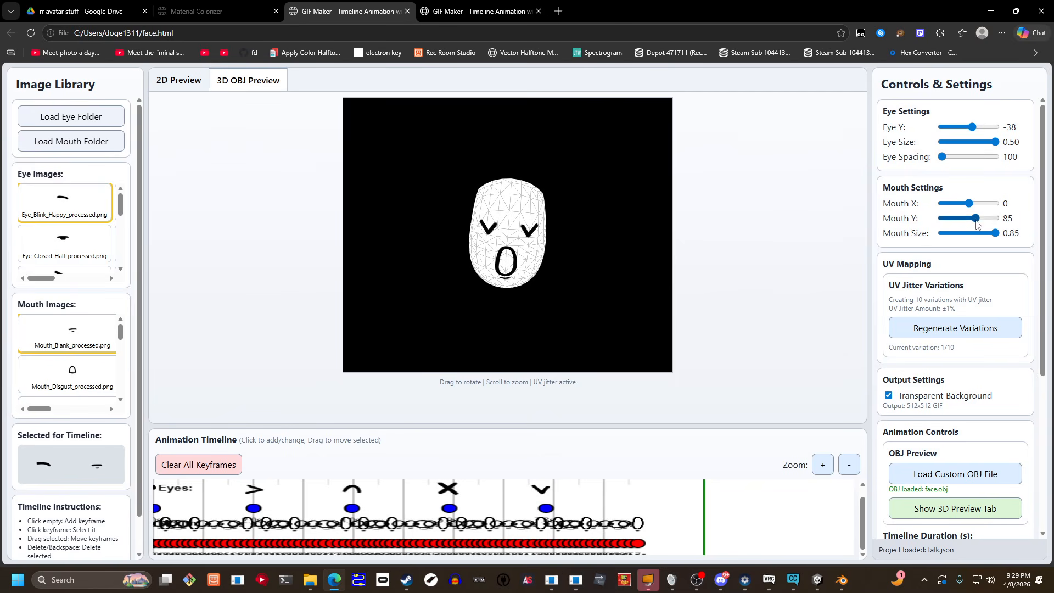
- Start exporting the frames and models, and browse to Assets/avatar/test/face in the RR VRChat Avatar project
scroll(1013, 317, "down", 5)
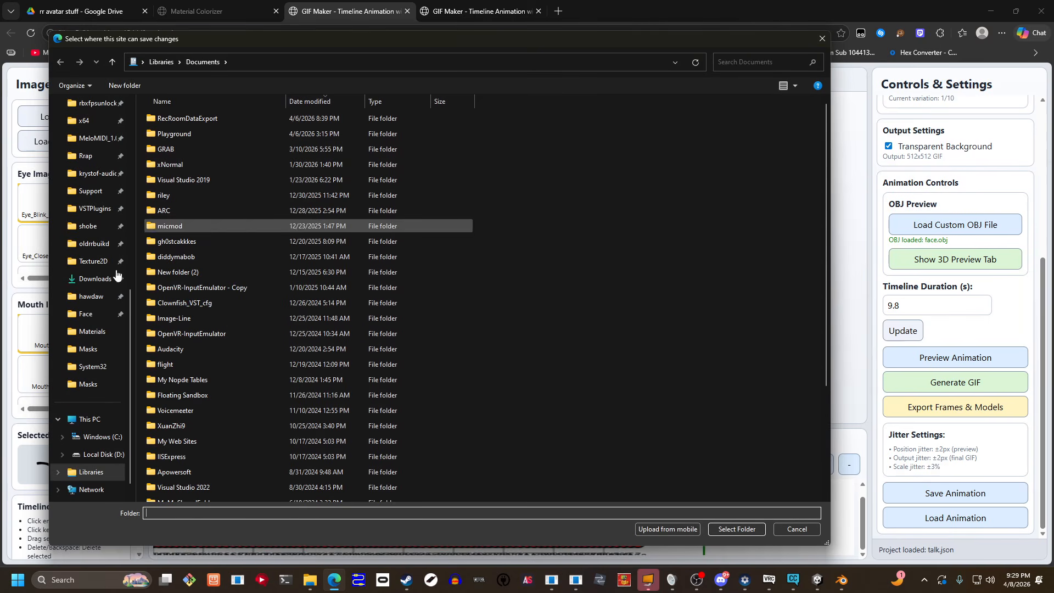
left_click(92, 297)
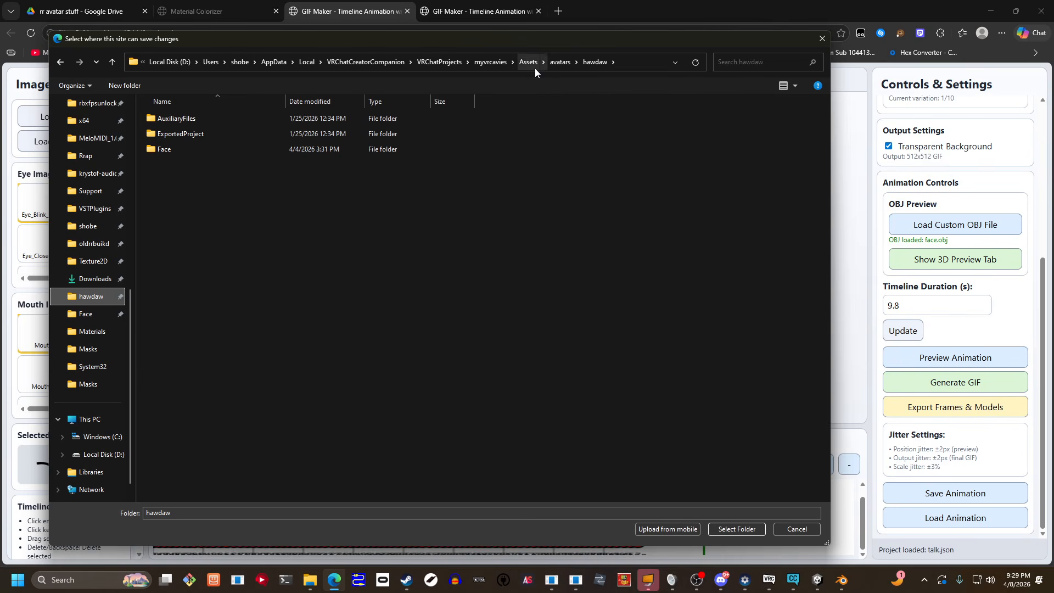
left_click(528, 62)
left_click(239, 119)
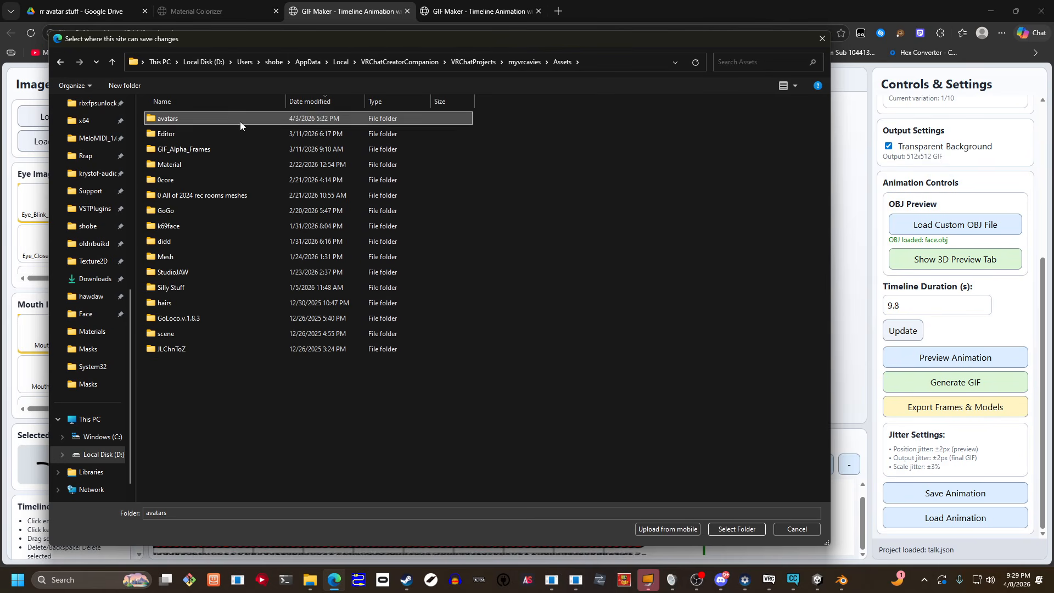
double_click(239, 121)
left_click(474, 62)
double_click(175, 216)
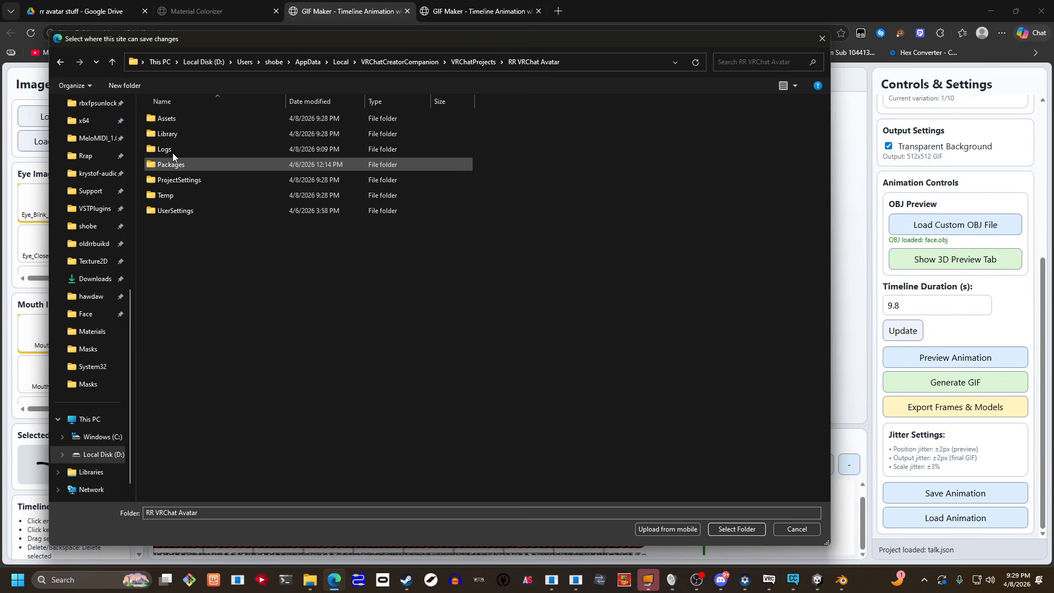
double_click(184, 118)
double_click(184, 118)
left_click(185, 117)
double_click(185, 117)
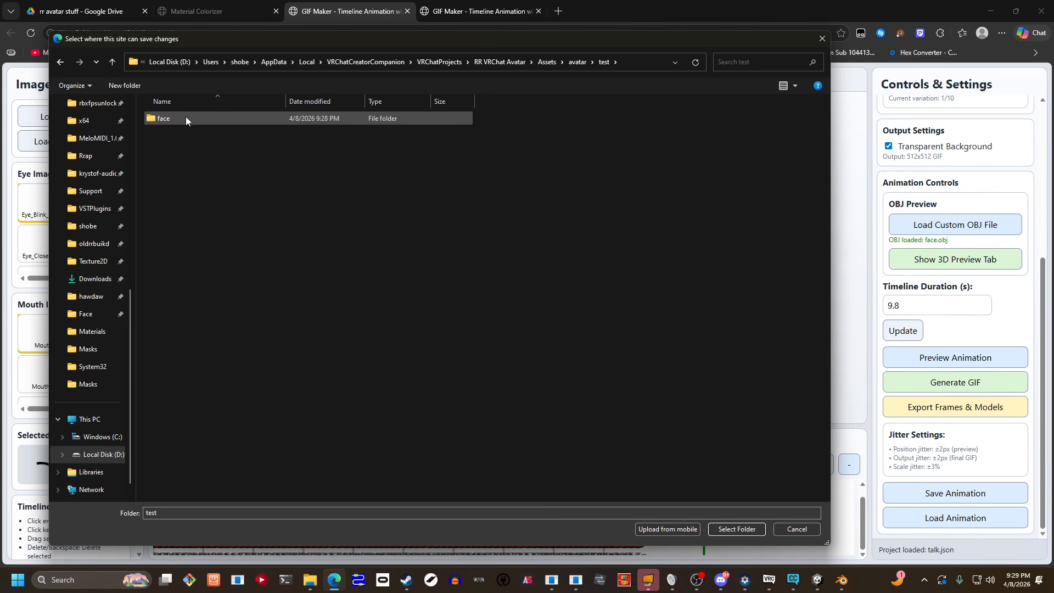
double_click(184, 119)
- Create a folder named Talking inside the face folder and export the talking frames and models into it
right_click(211, 204)
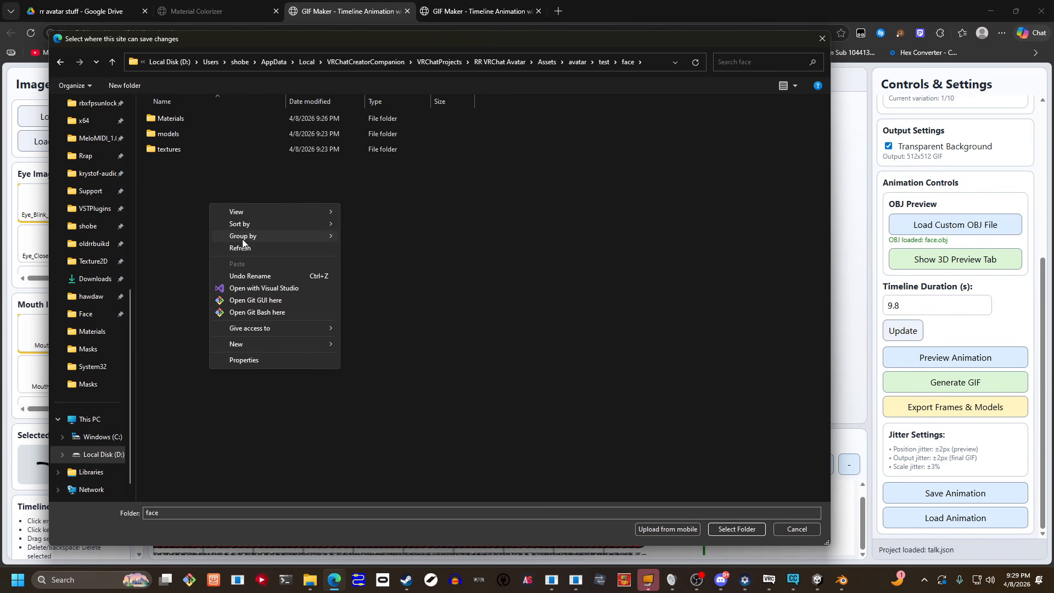
mouse_move(248, 344)
left_click(381, 346)
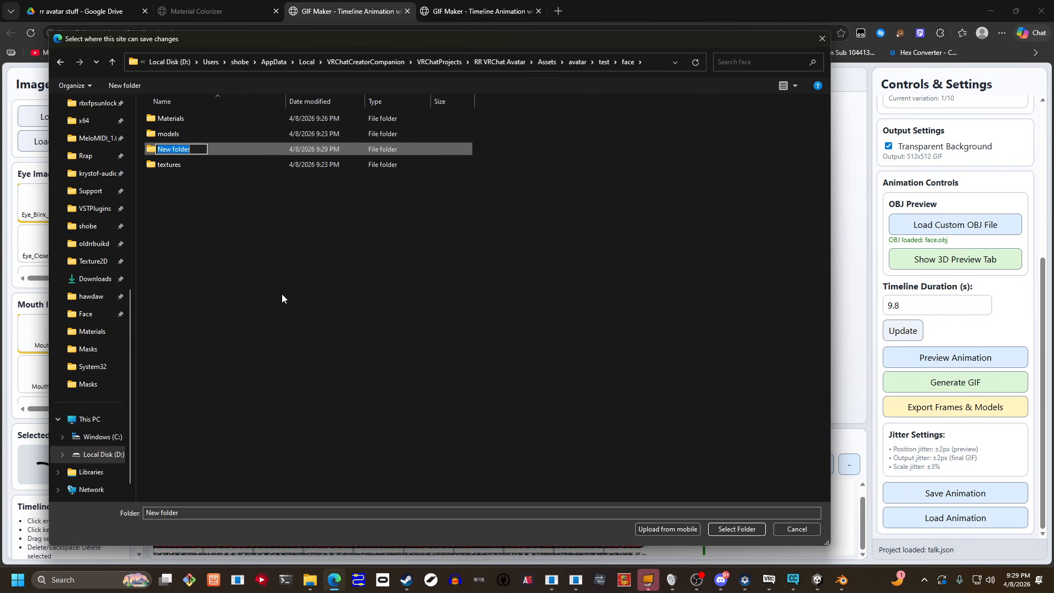
type("Talking")
key("Return")
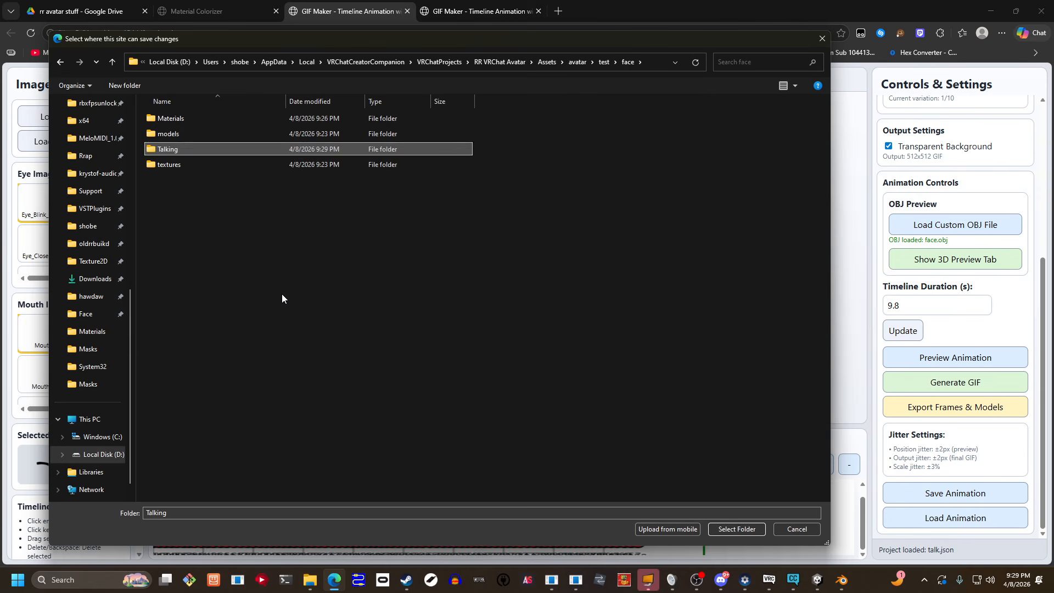
left_click(741, 530)
left_click_drag(526, 242, 522, 146)
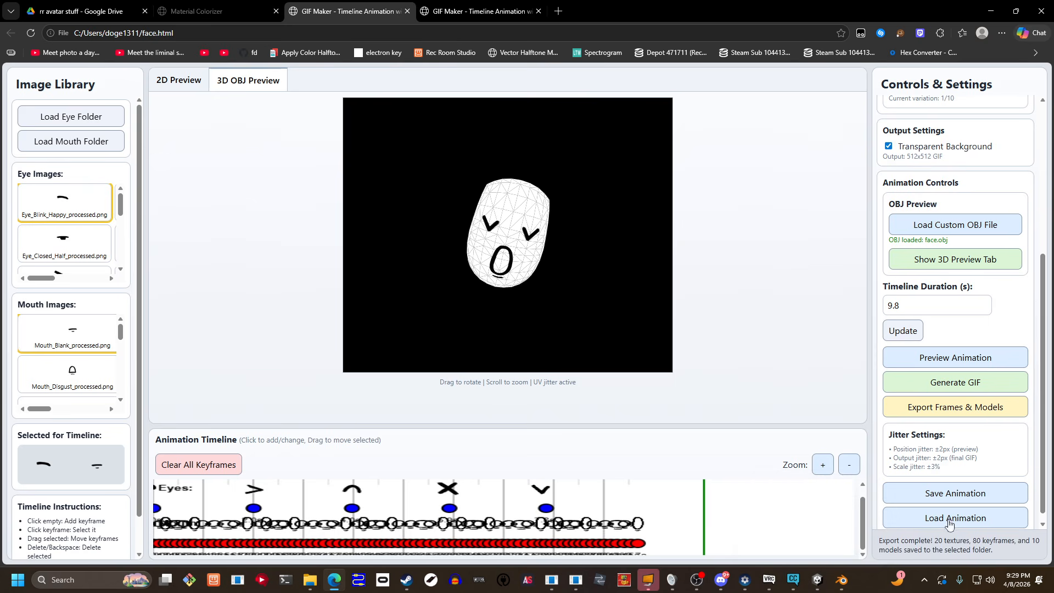
- Switch to Unity, inspect the exported animation_data.json in the Talking folder, and return to GIF Maker in the browser
left_click(816, 580)
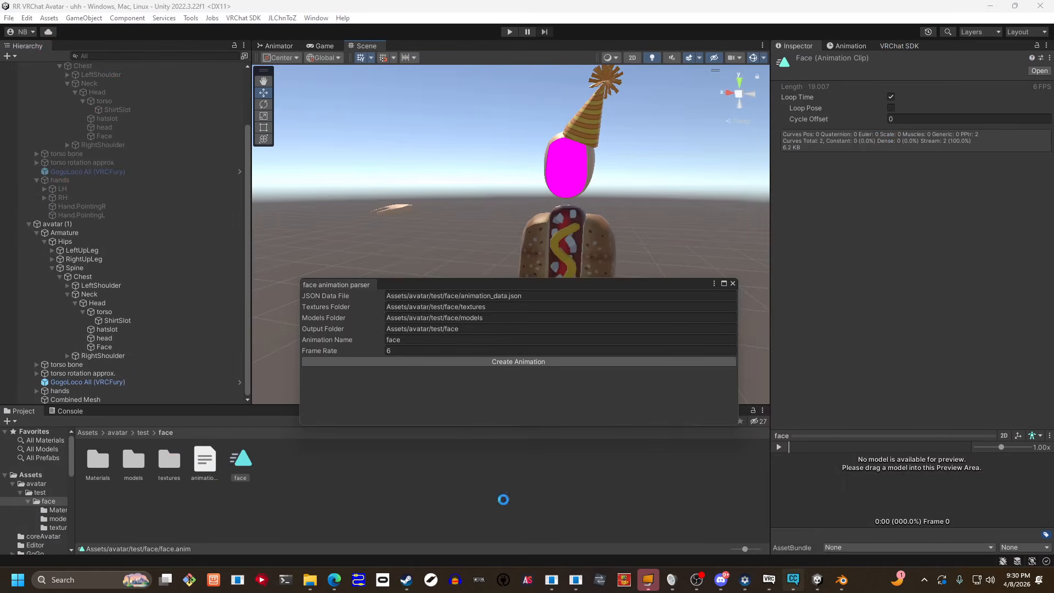
double_click(176, 464)
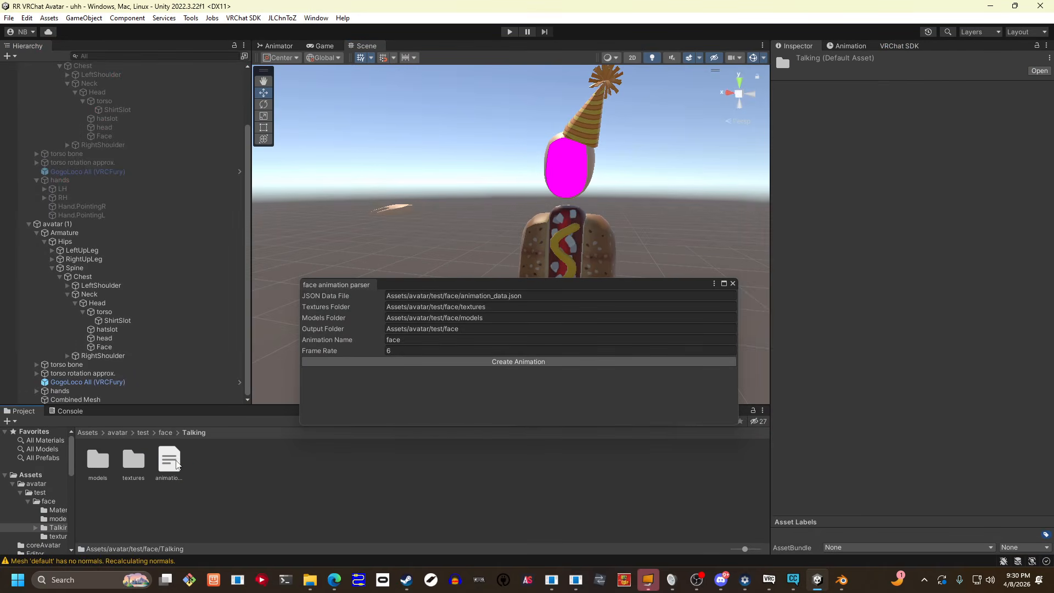
left_click(176, 464)
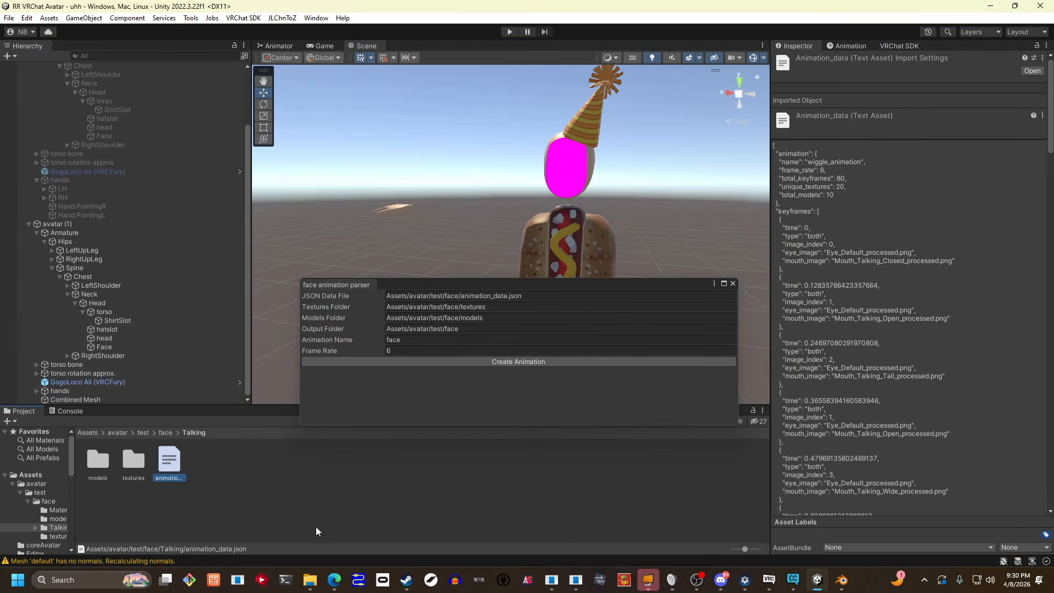
left_click(330, 585)
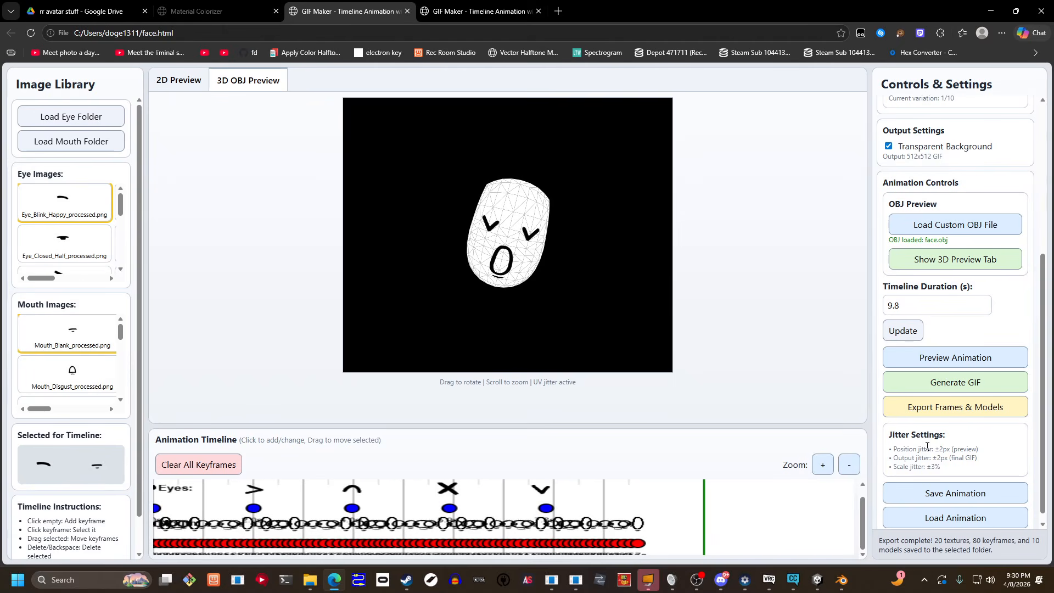
- Switch to Unity and set the face animation parser's Models Folder and Textures Folder to the models and textures folders in Assets/avatar/test/face/Talking
left_click(817, 581)
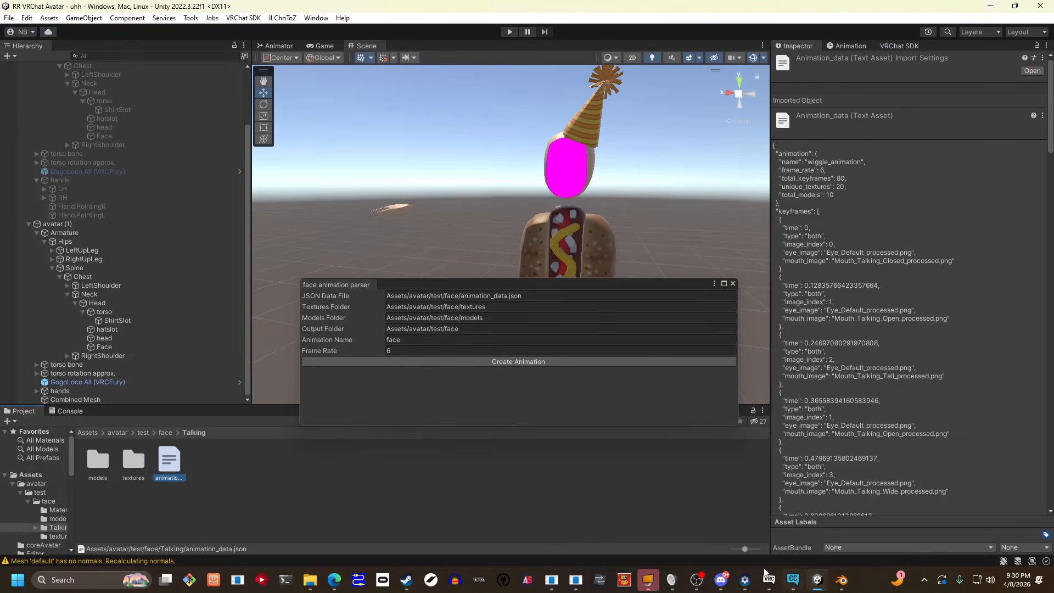
right_click_drag(550, 163, 442, 171)
right_click_drag(376, 213, 497, 209)
left_click(140, 462)
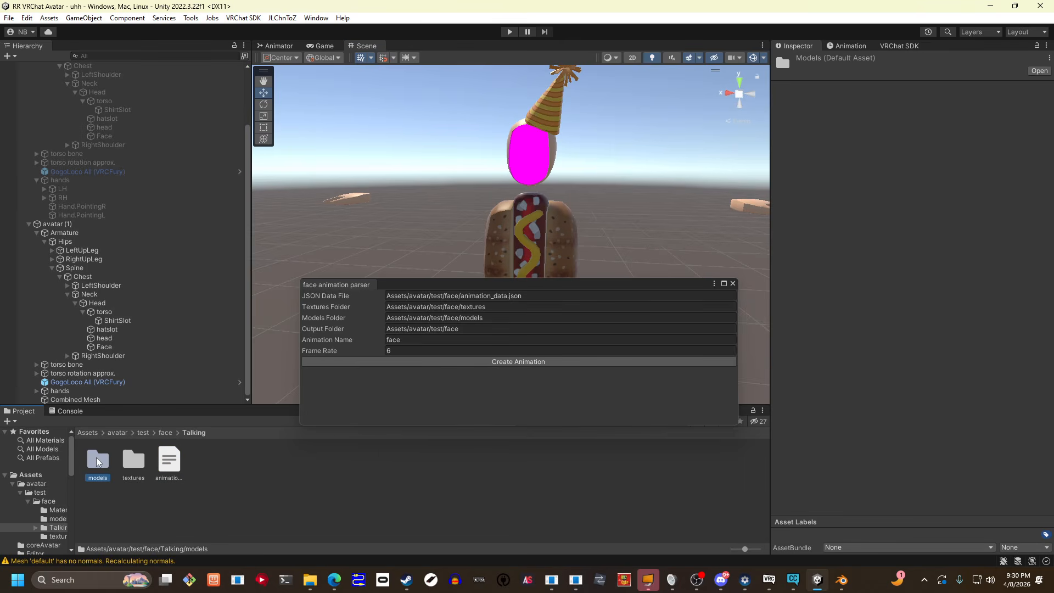
right_click(97, 461)
left_click(125, 152)
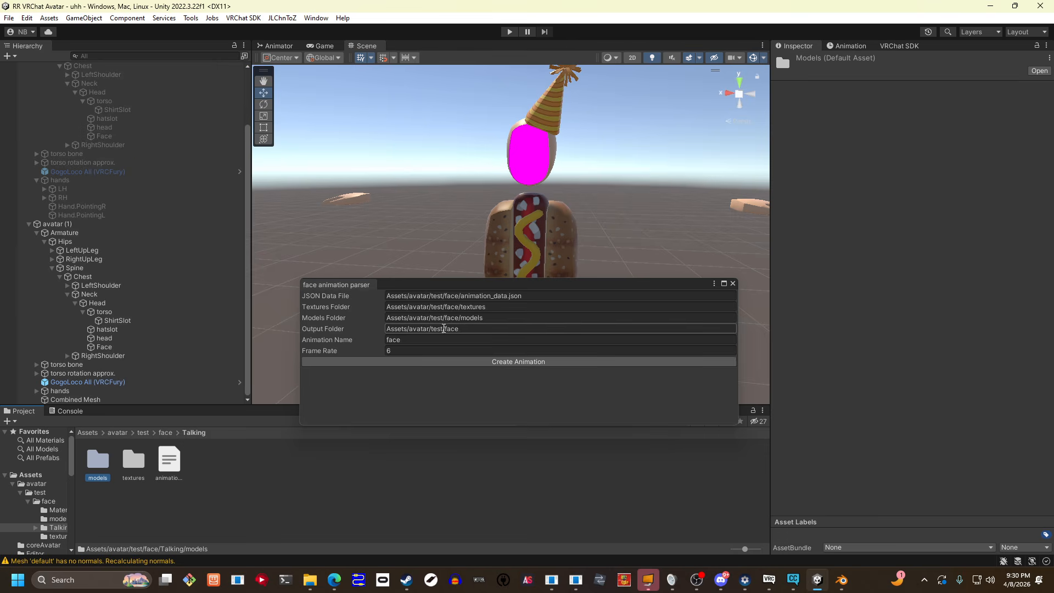
left_click(450, 318)
key("ctrl+v")
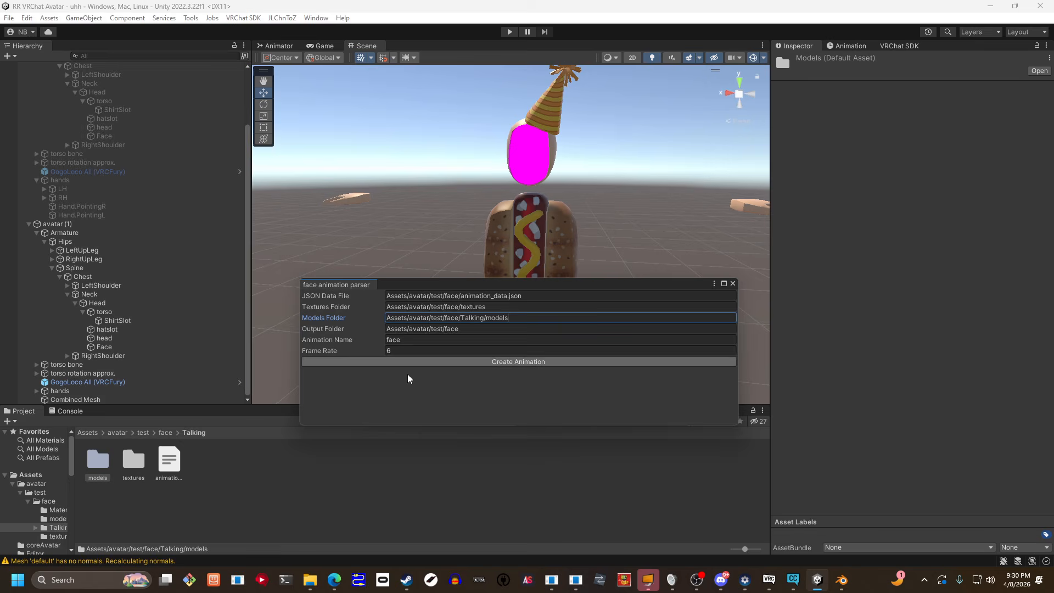
right_click(137, 462)
left_click(165, 151)
left_click(530, 312)
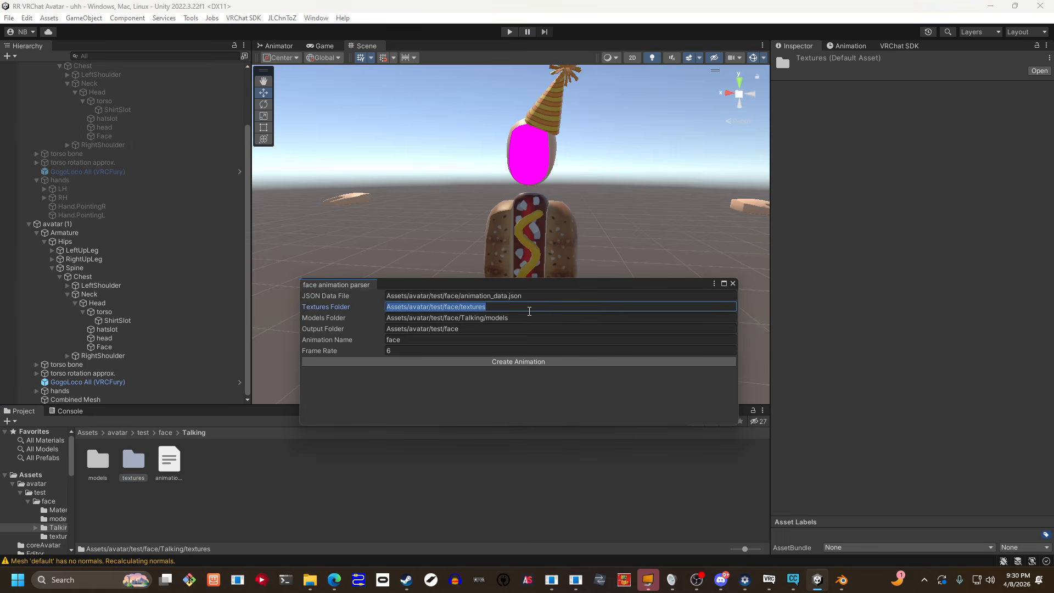
- Set the parser's JSON Data File to Assets/avatar/test/face/Talking/animation_data.json and its Output Folder to Assets/avatar/test/face/Talking
right_click(169, 458)
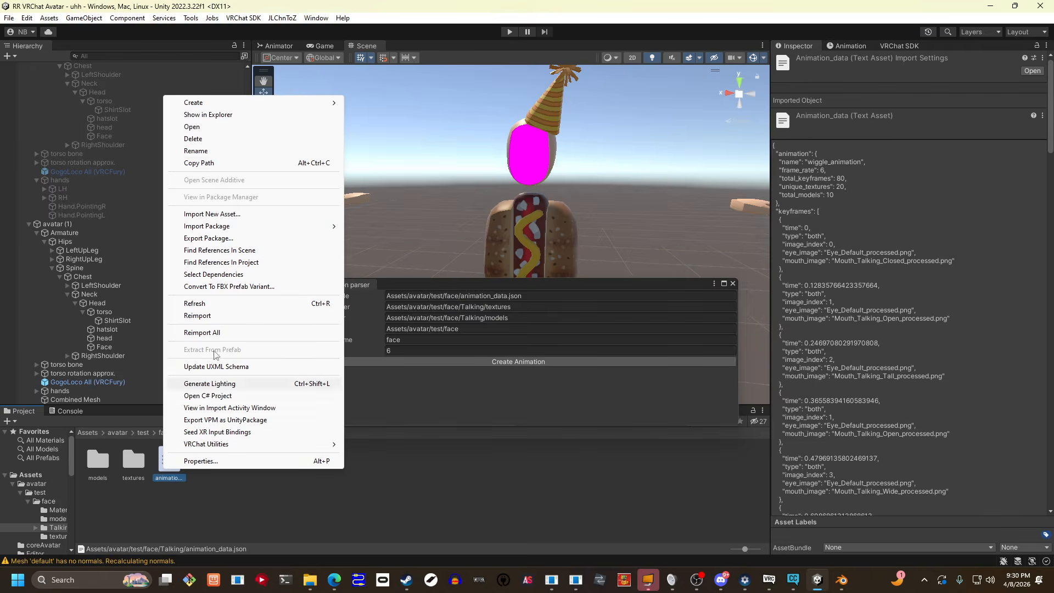
left_click(279, 164)
left_click(448, 296)
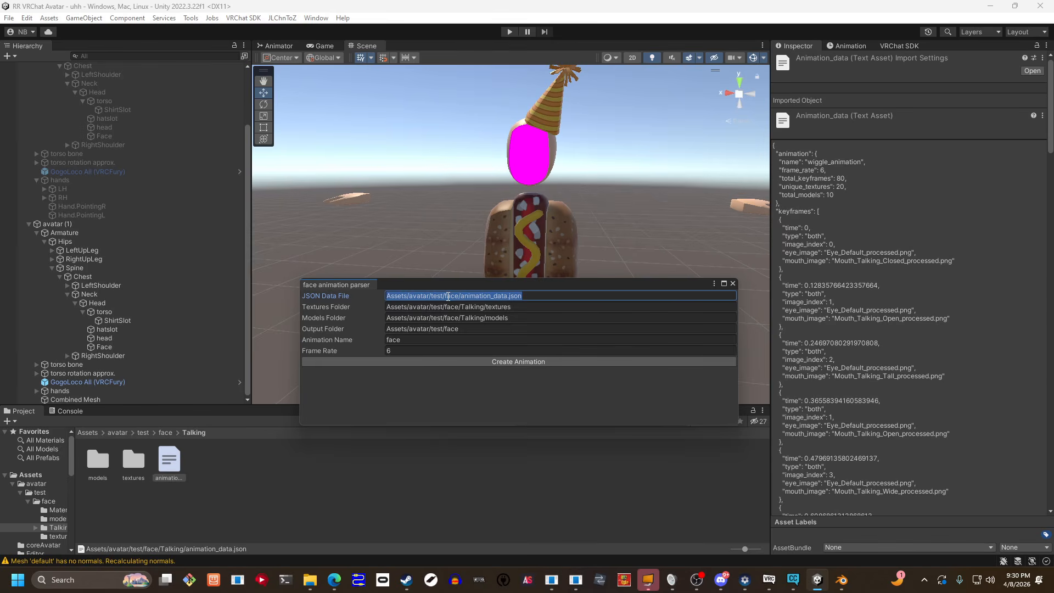
left_click(165, 432)
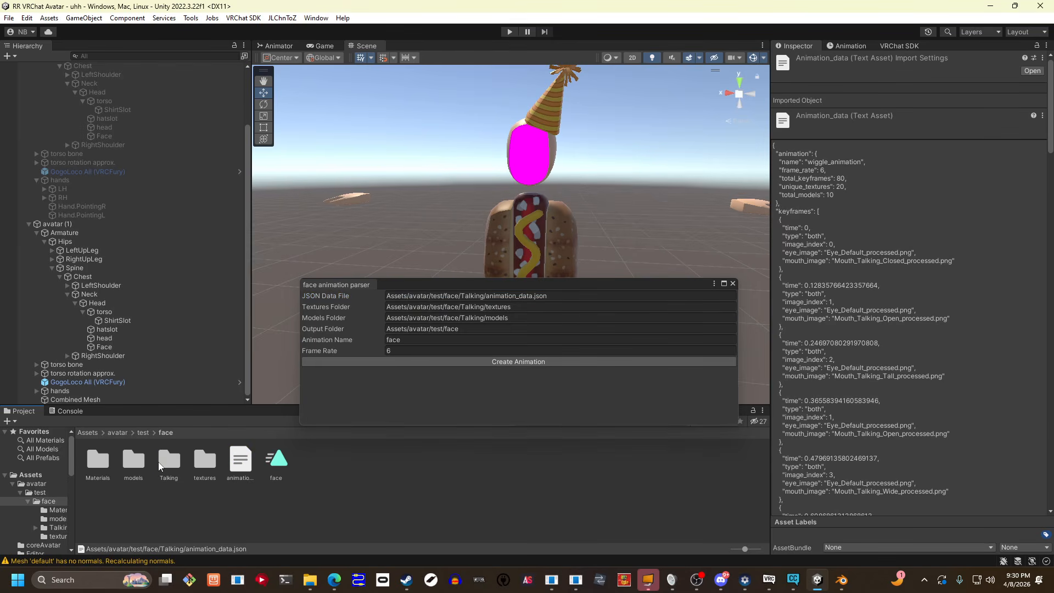
right_click(164, 456)
left_click(235, 148)
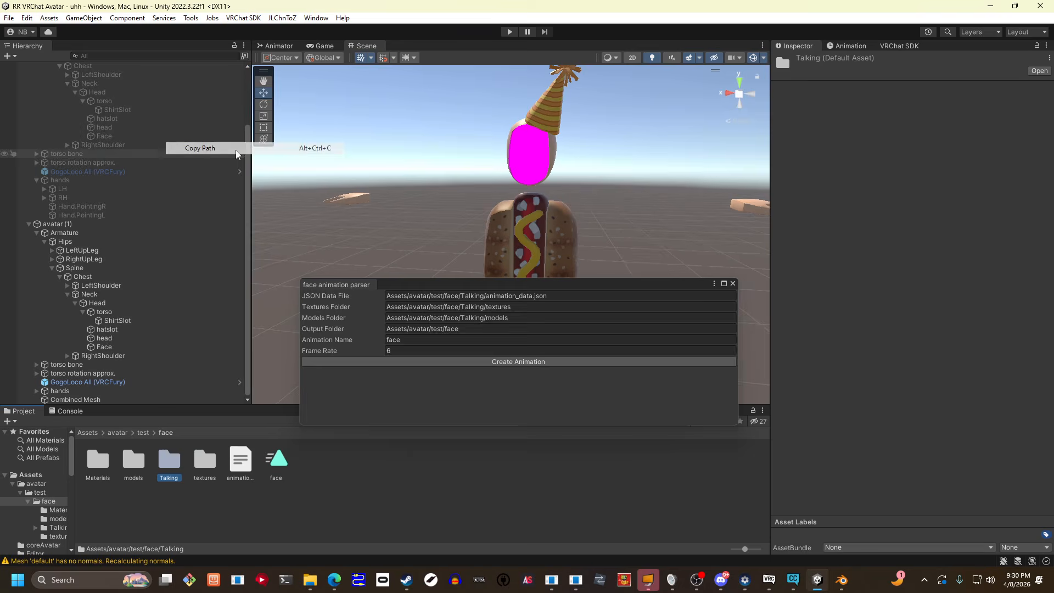
left_click(461, 329)
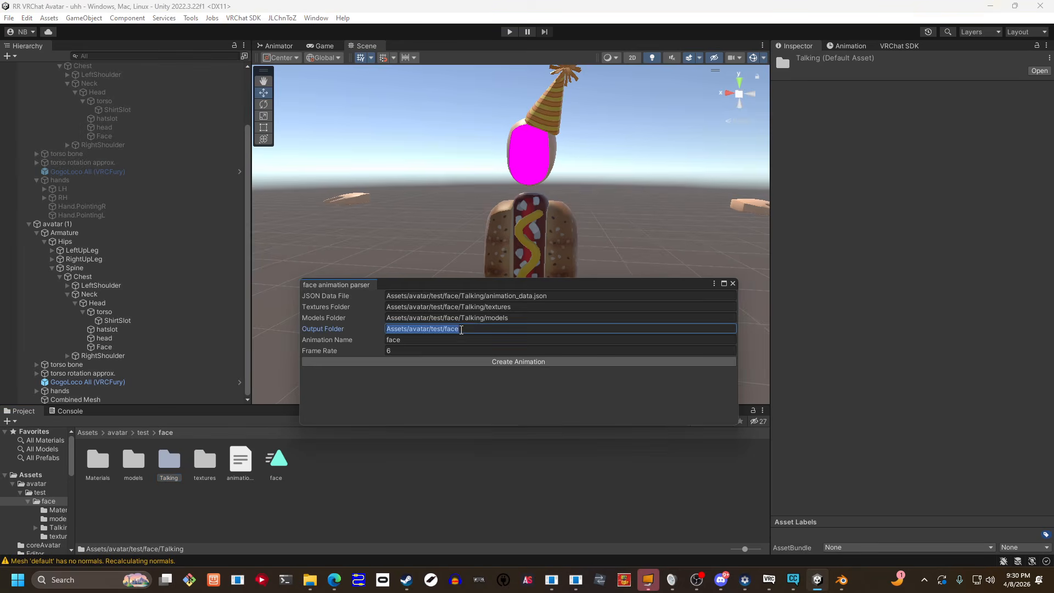
- Create a folder named Materials inside the Talking folder
double_click(175, 461)
right_click(175, 460)
right_click(225, 483)
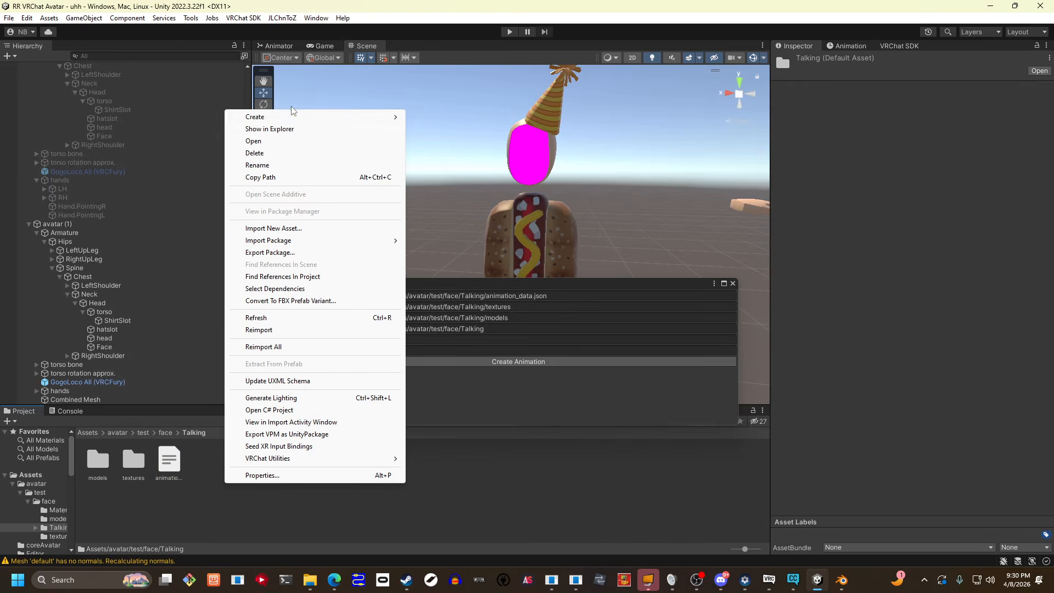
mouse_move(291, 117)
left_click(469, 65)
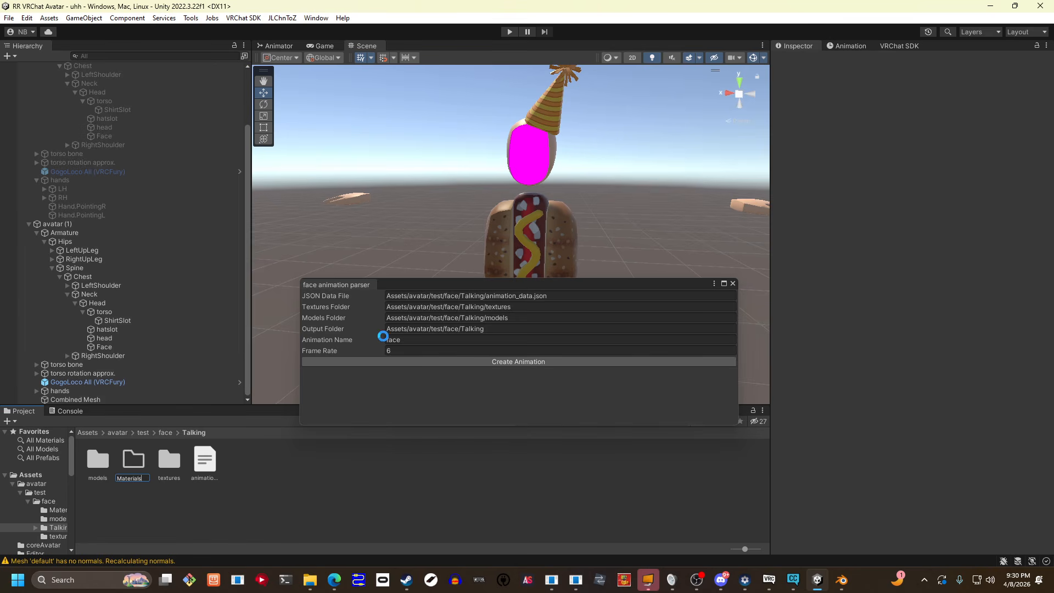
type("Materials")
key("Return")
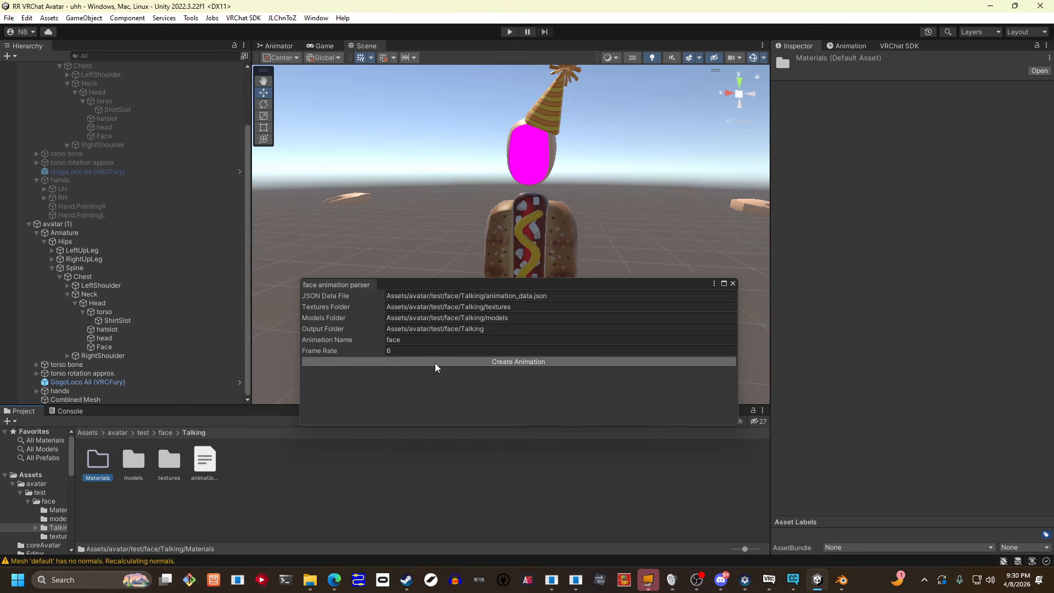
- Set the parser's Animation Name to talking, create the animation, and select the resulting clip
left_click(391, 340)
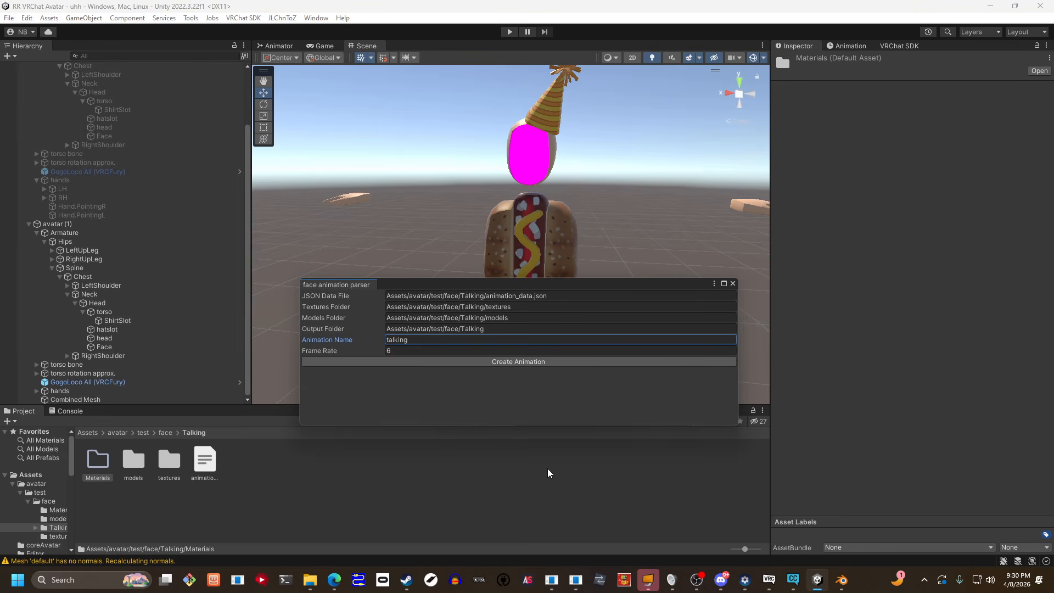
left_click(495, 362)
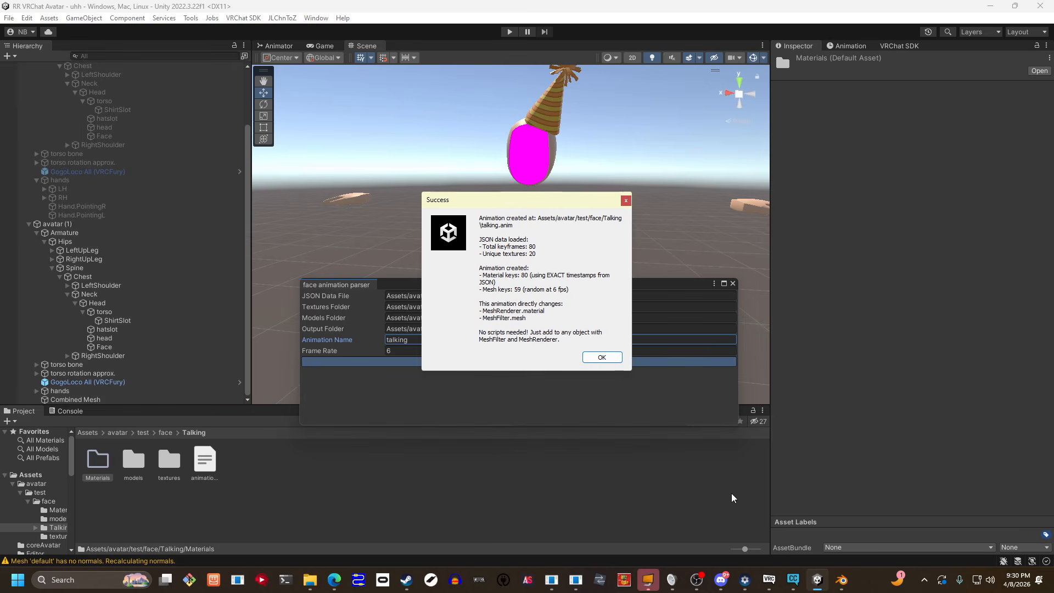
left_click(602, 358)
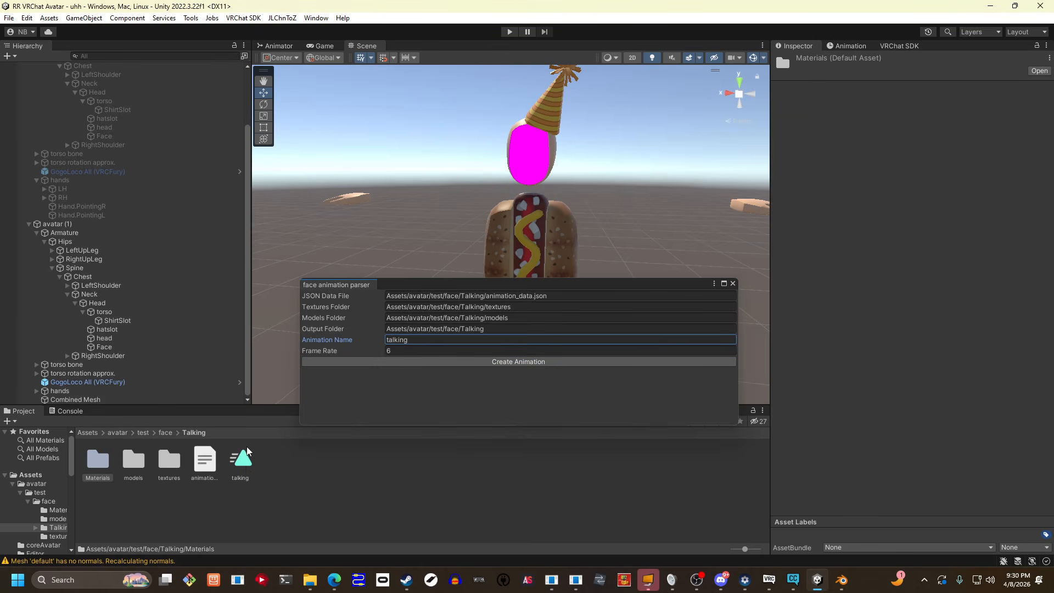
left_click(243, 462)
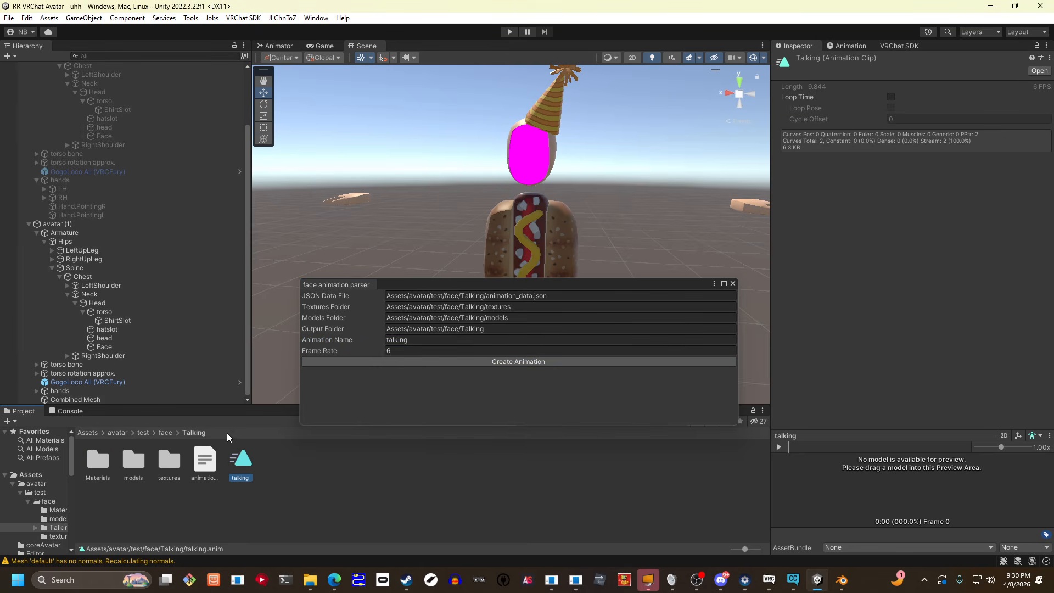
- Set the shader of all materials in the Talking/Materials folder to VRChat/Mobile/Particles/Multiply
double_click(97, 456)
left_click(95, 472)
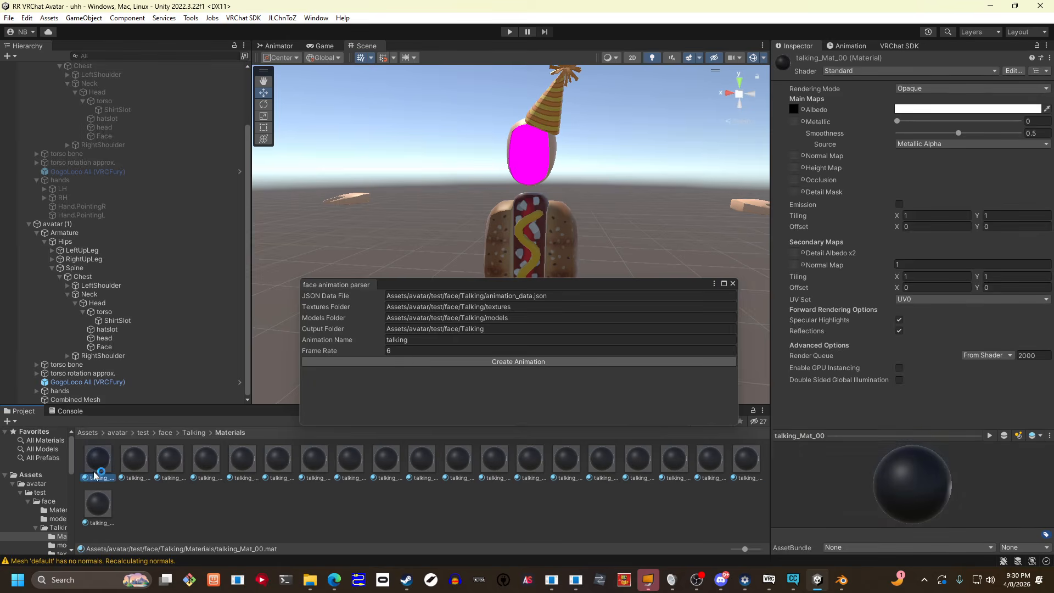
left_click(99, 501, "shift")
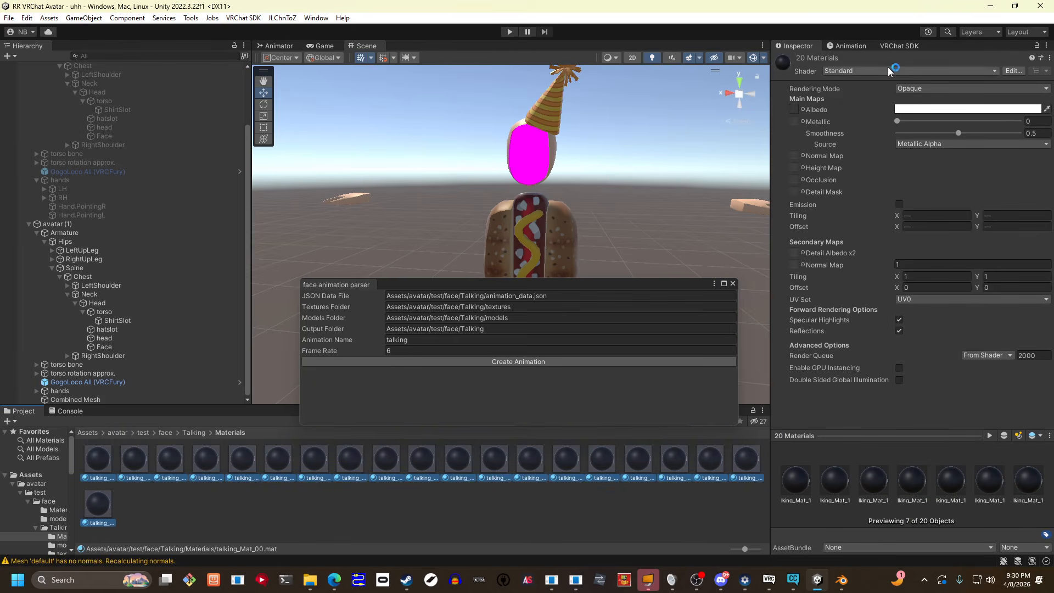
left_click(887, 70)
left_click(893, 202)
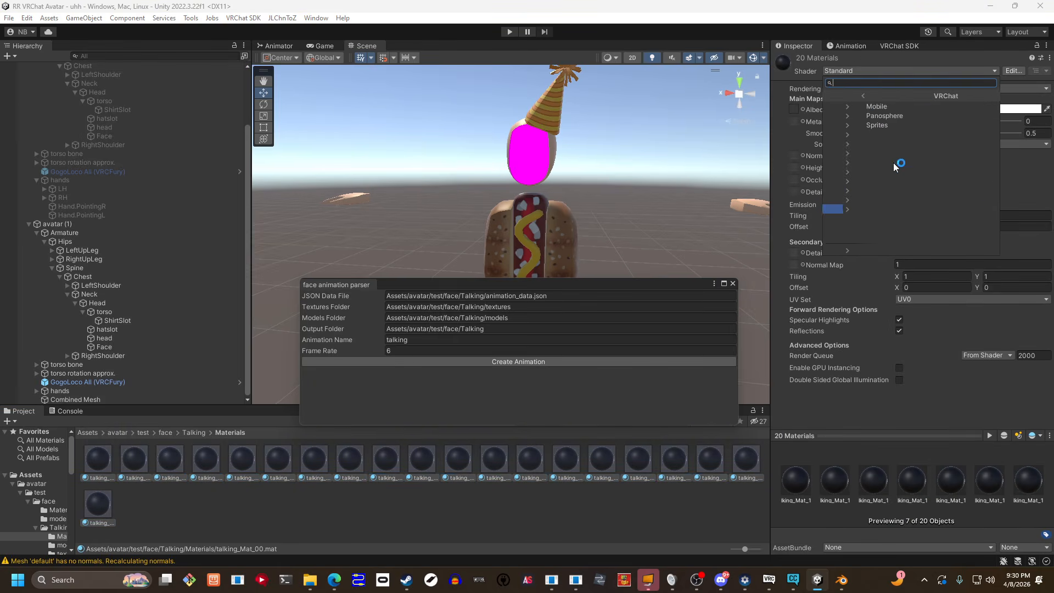
left_click(893, 108)
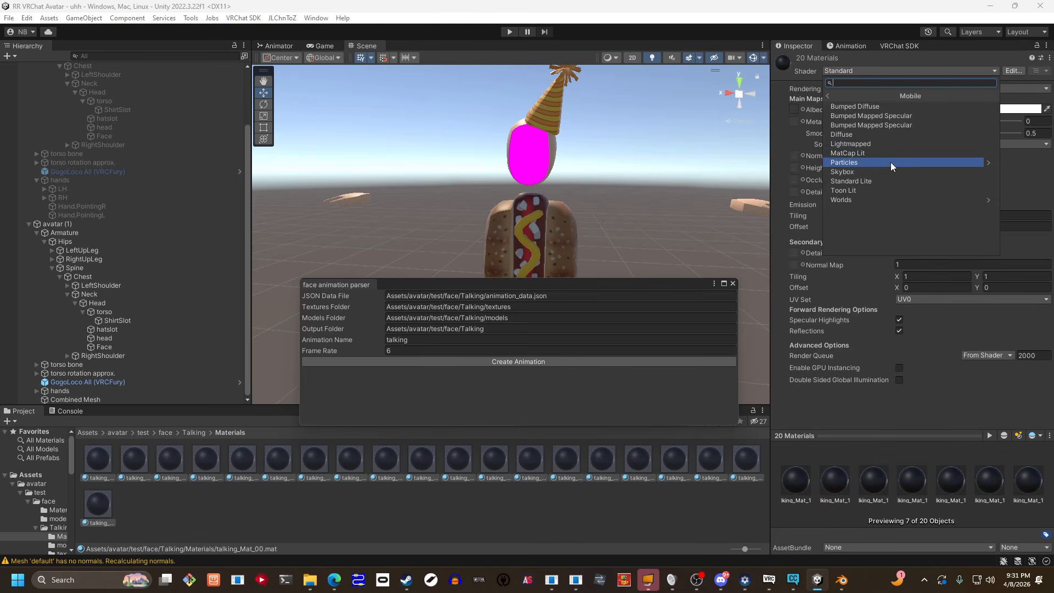
left_click(890, 162)
left_click(855, 127)
right_click_drag(552, 170, 598, 175)
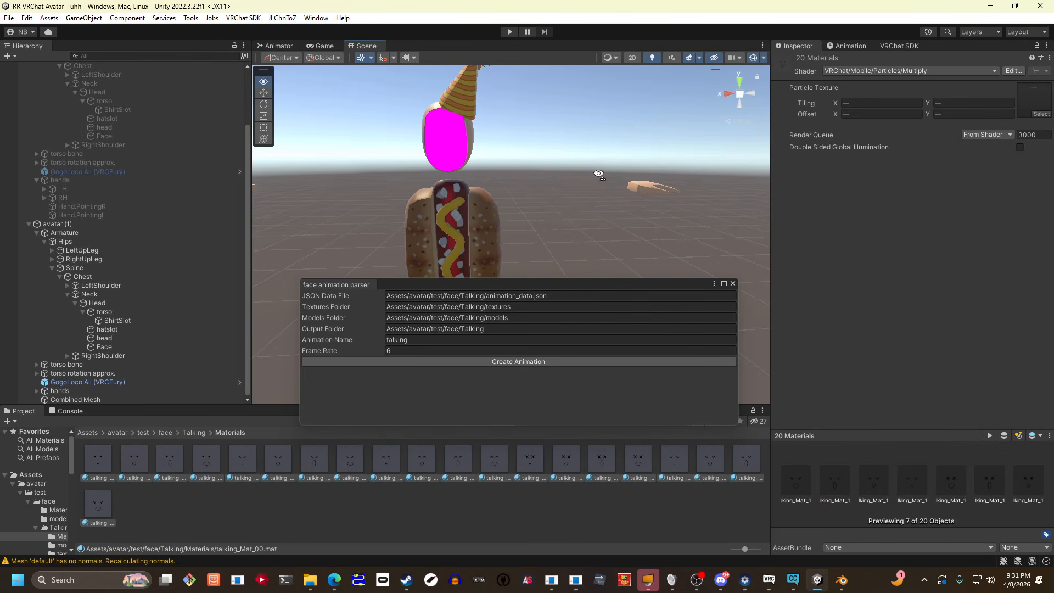
- Look through the contents of the models and textures folders inside Talking
left_click(202, 435)
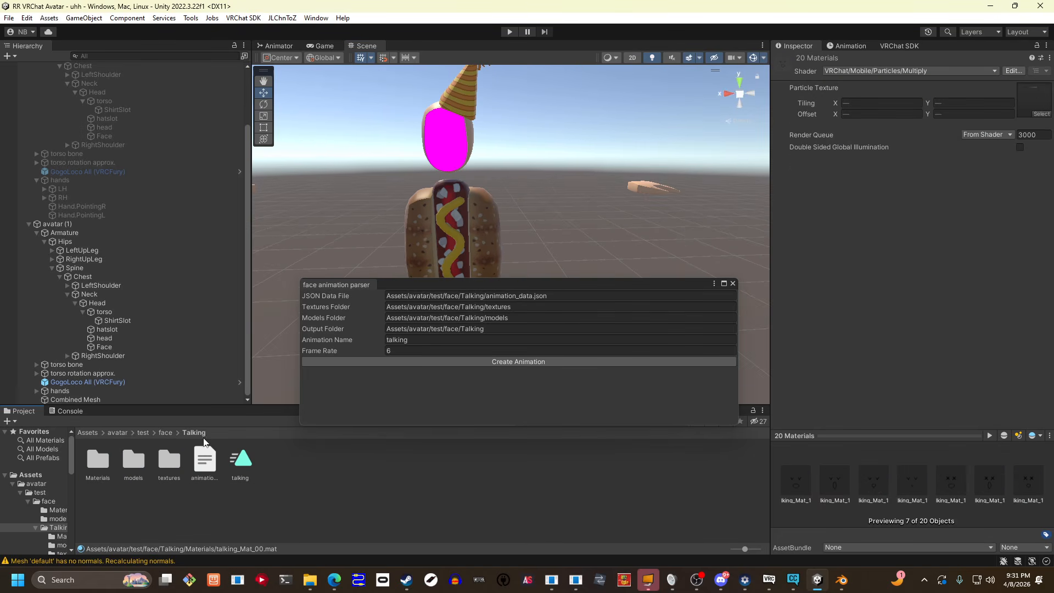
left_click(173, 466)
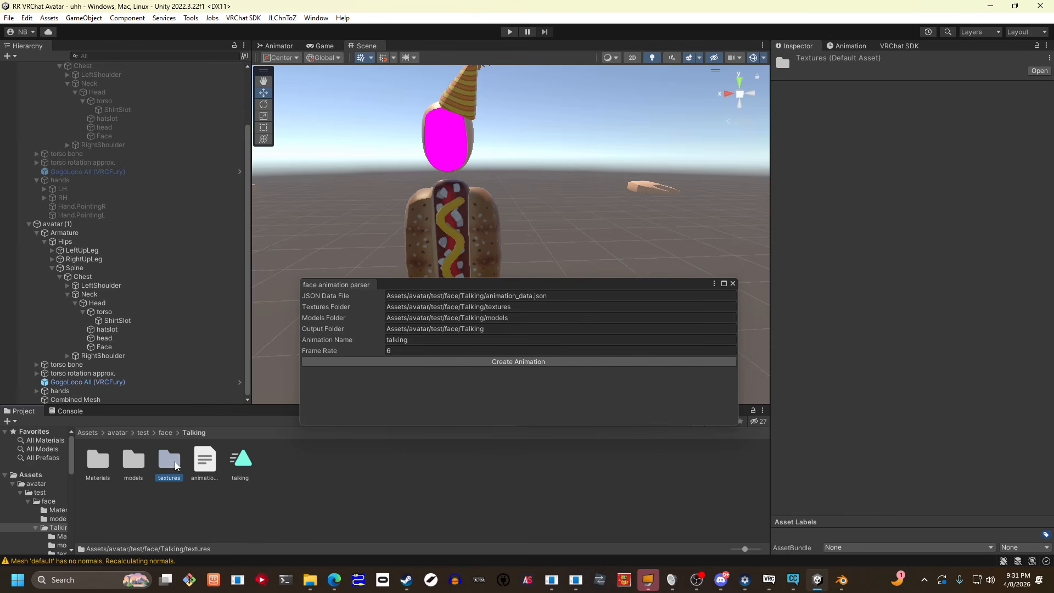
double_click(133, 465)
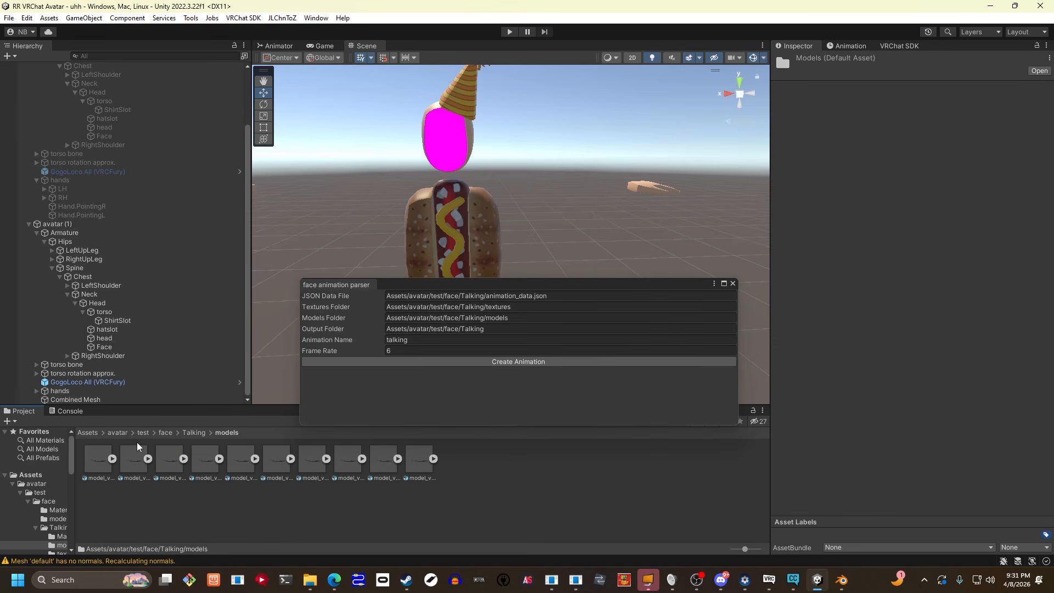
left_click(193, 433)
double_click(169, 460)
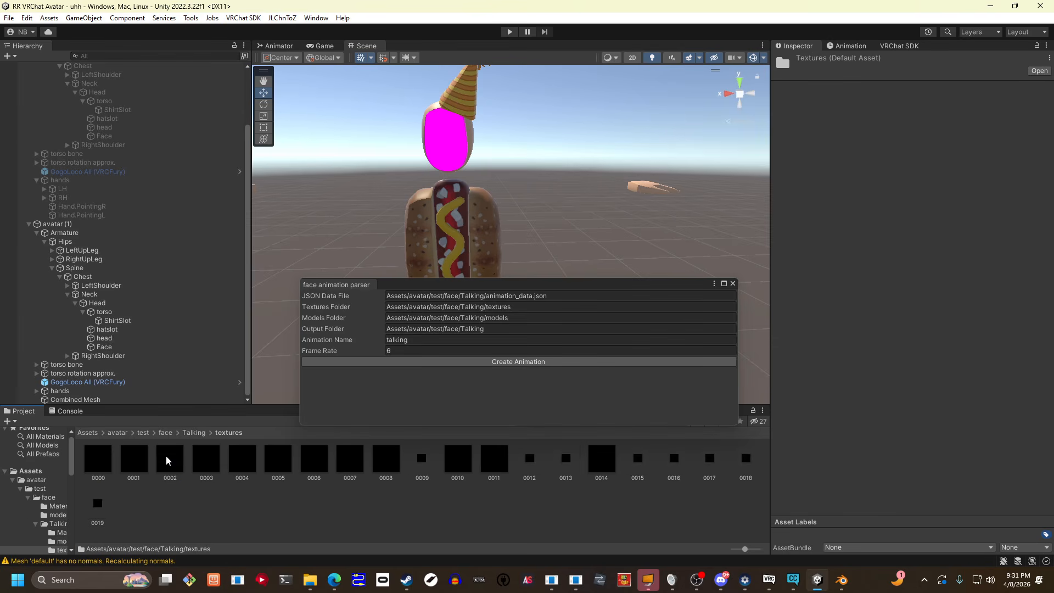
left_click(195, 432)
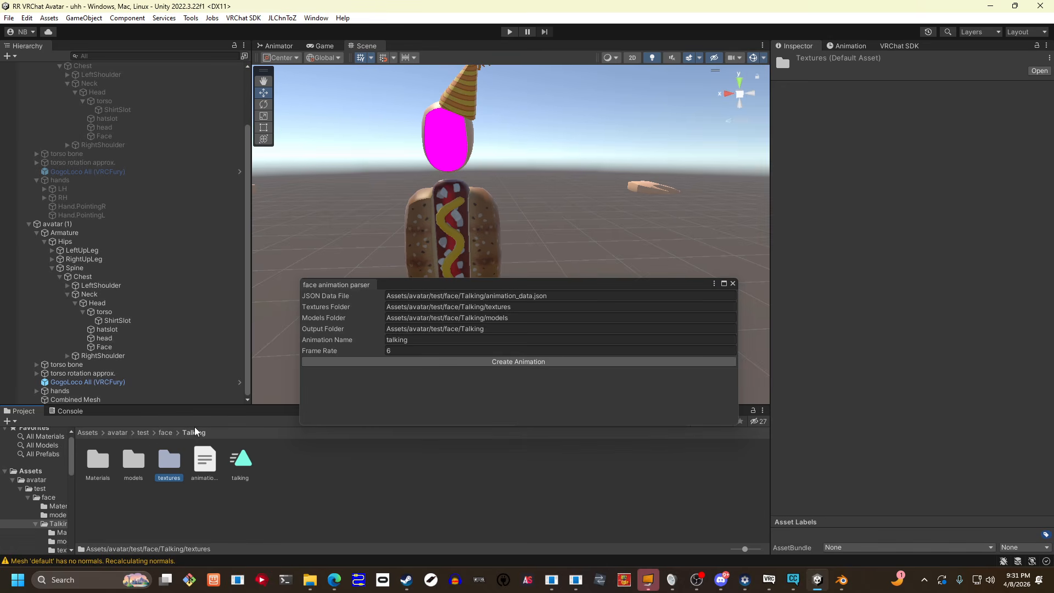
- Add a VRCFury When-Talking State component to the Face object with an Animation Clip action that uses the talking clip
left_click(104, 346)
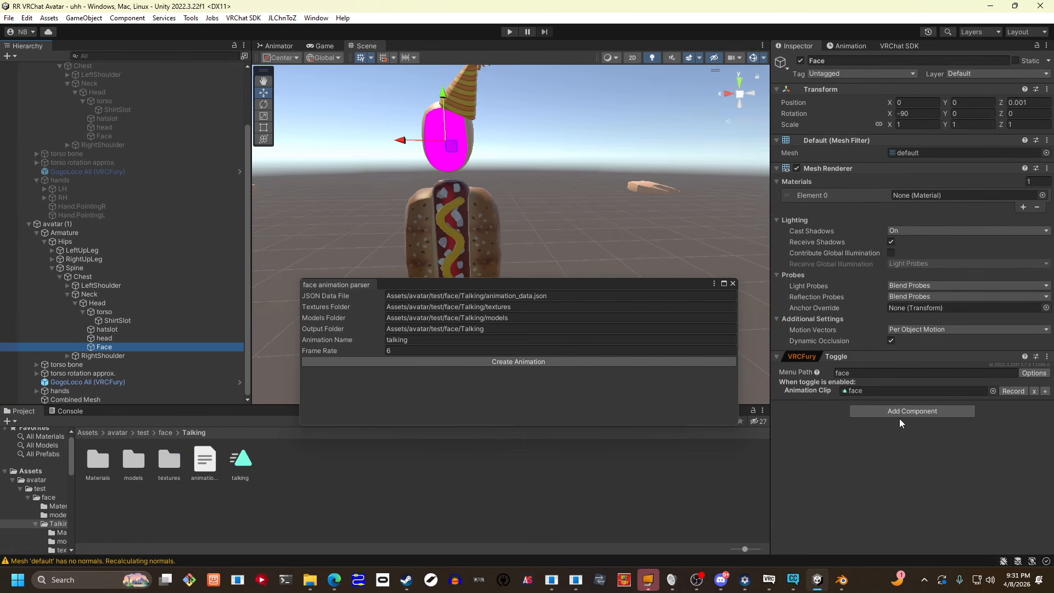
left_click(912, 413)
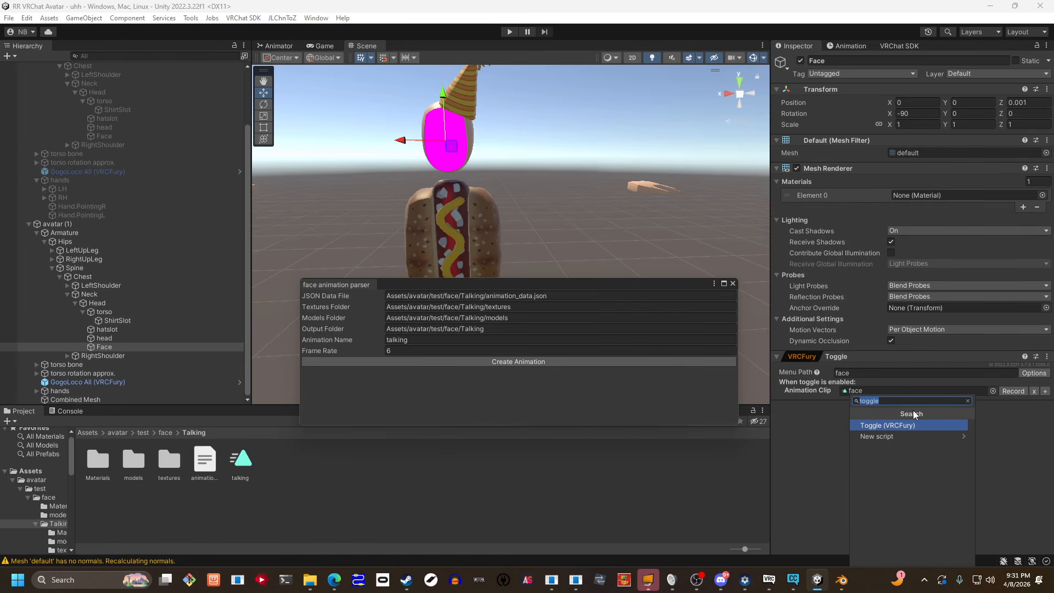
type("when")
left_click(912, 426)
left_click(915, 445)
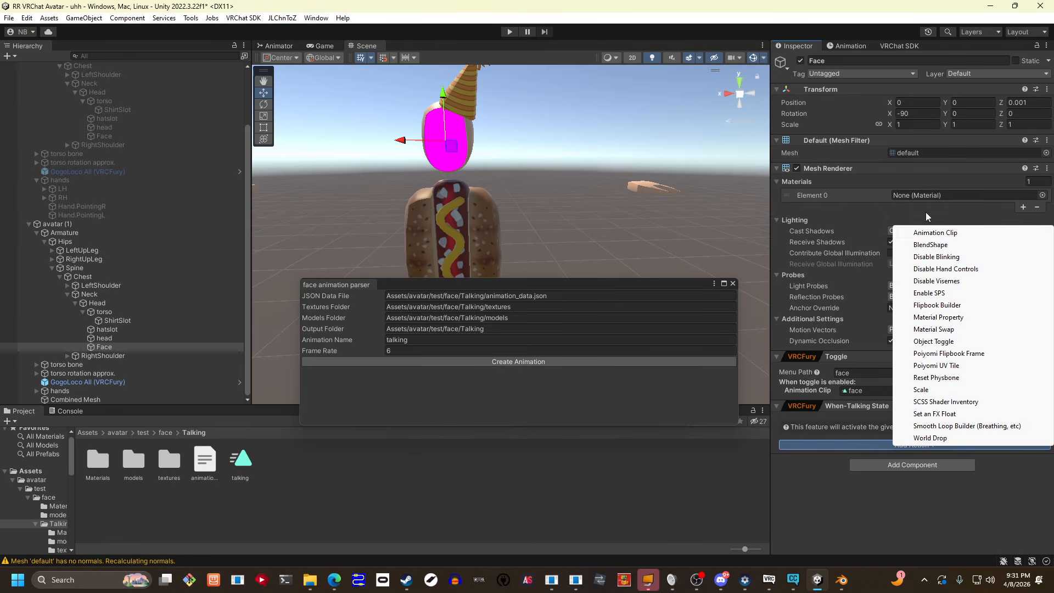
left_click(927, 233)
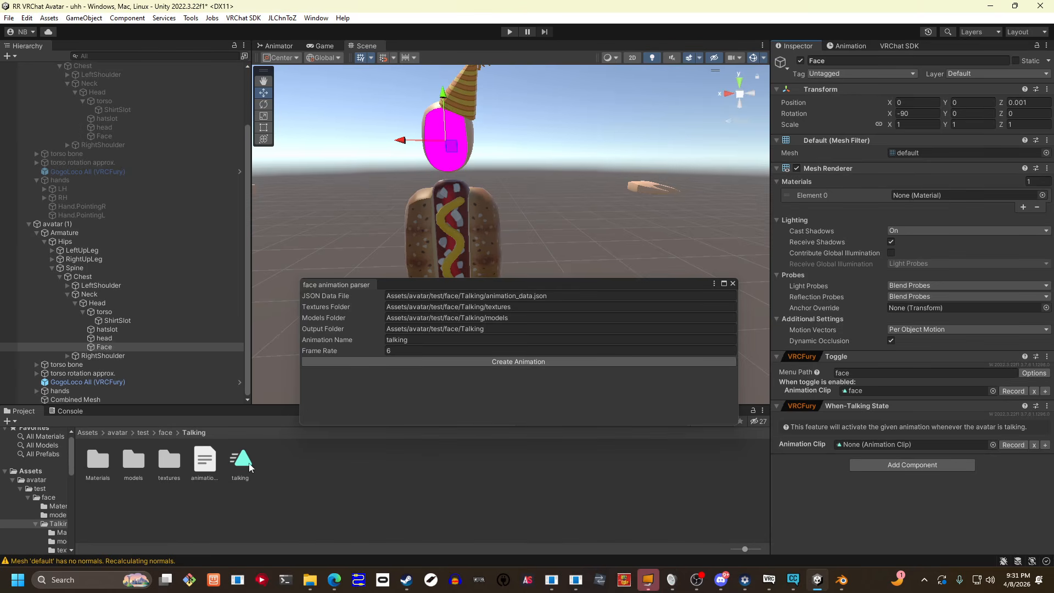
left_click_drag(843, 446, 848, 444)
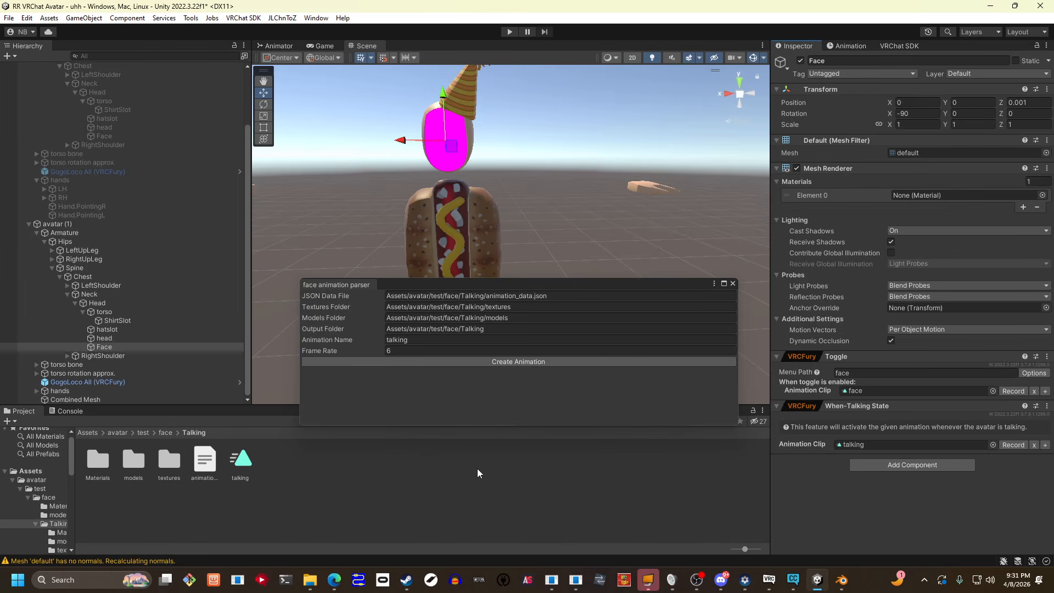
- Enable Loop Time on the talking animation clip, and reselect the Face object
left_click(245, 456)
right_click_drag(601, 107, 677, 132)
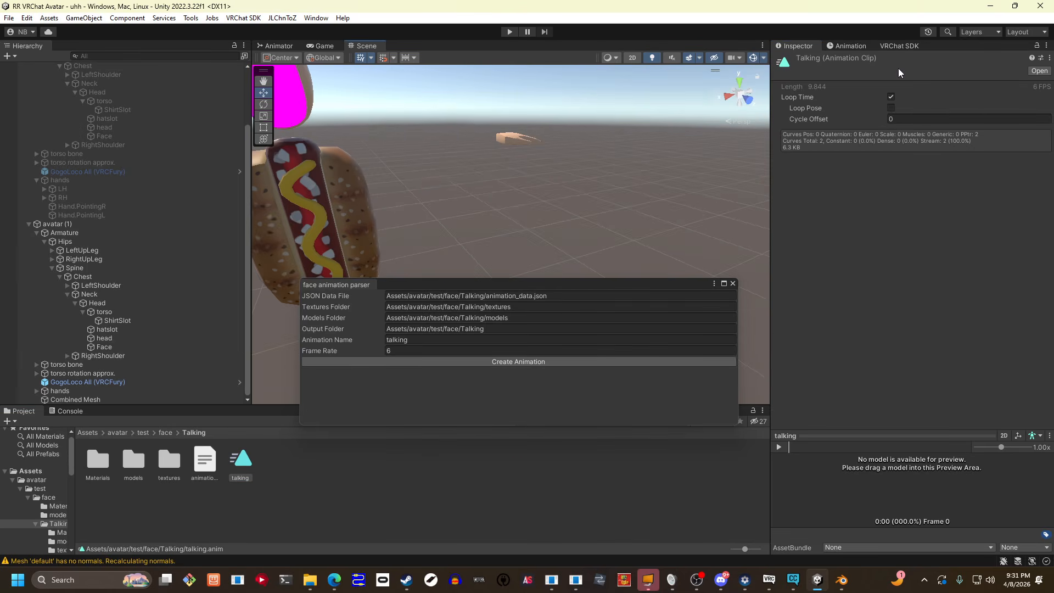
left_click(141, 347)
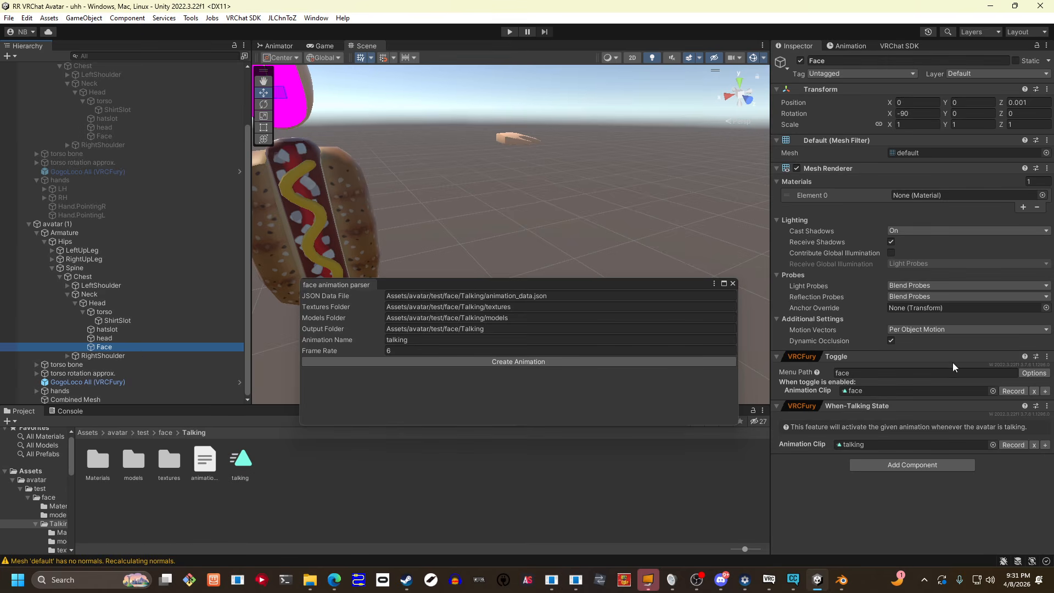
key("f")
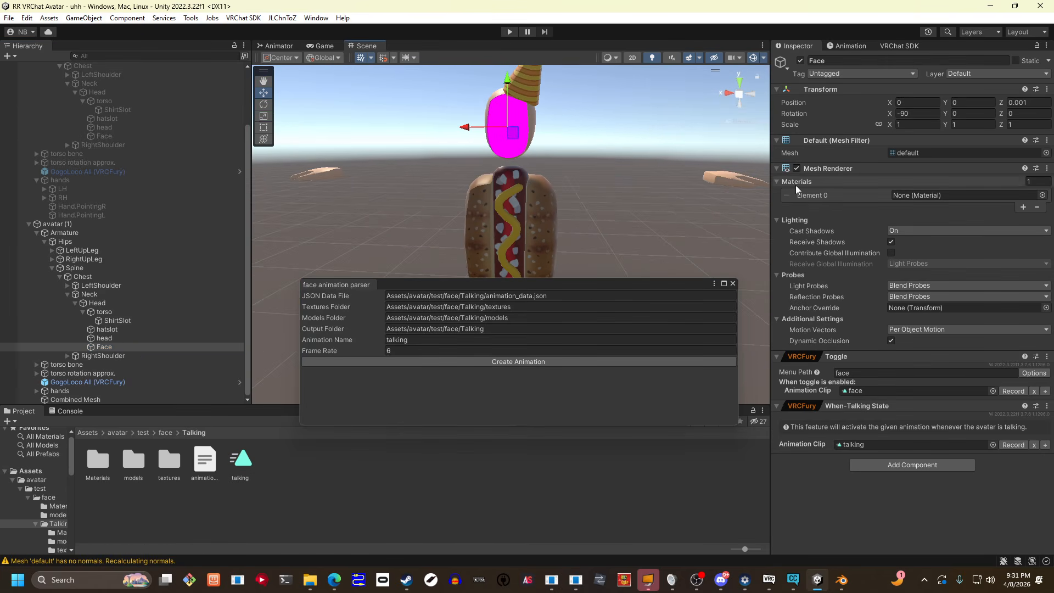
- Dismiss the previous build notice in the VRChat SDK builder and run a new test build of the avatar
left_click(896, 48)
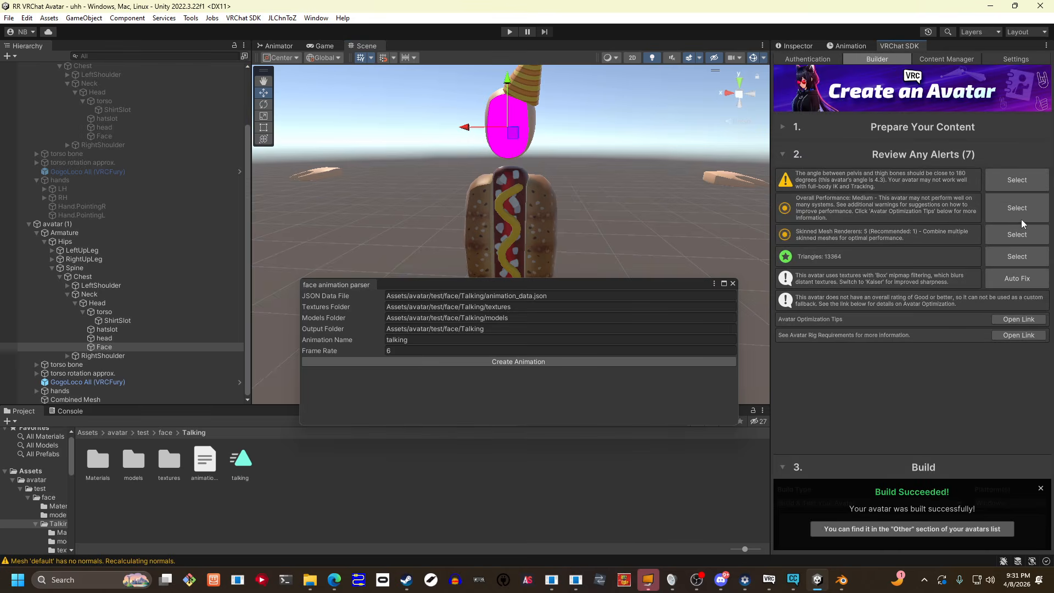
left_click(1042, 491)
left_click(930, 532)
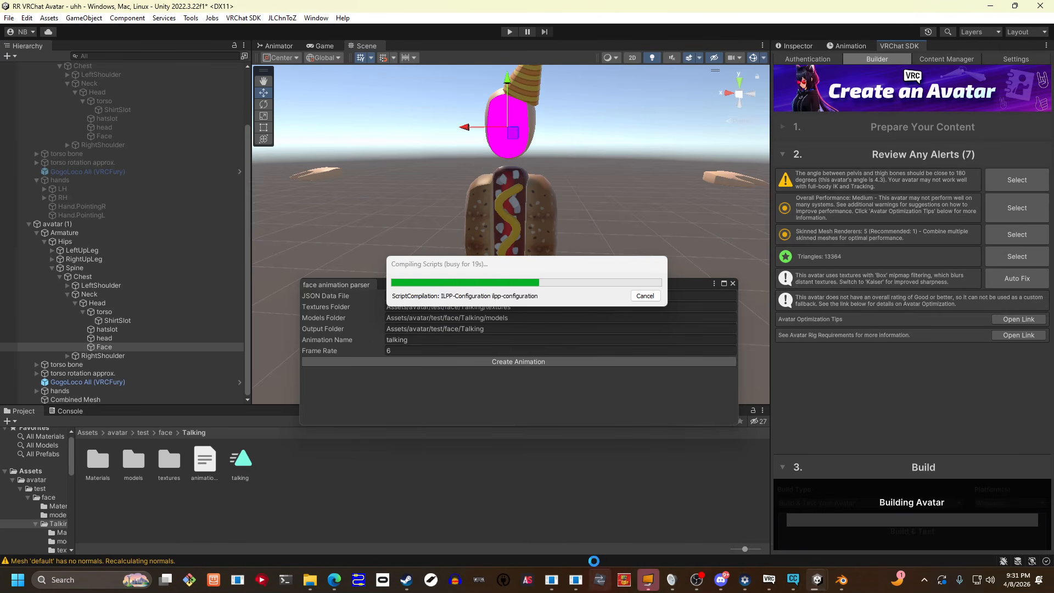
- Switch to VRChat to check the rebuilt avatar's idle and talking face animations, and return to Unity
left_click(764, 580)
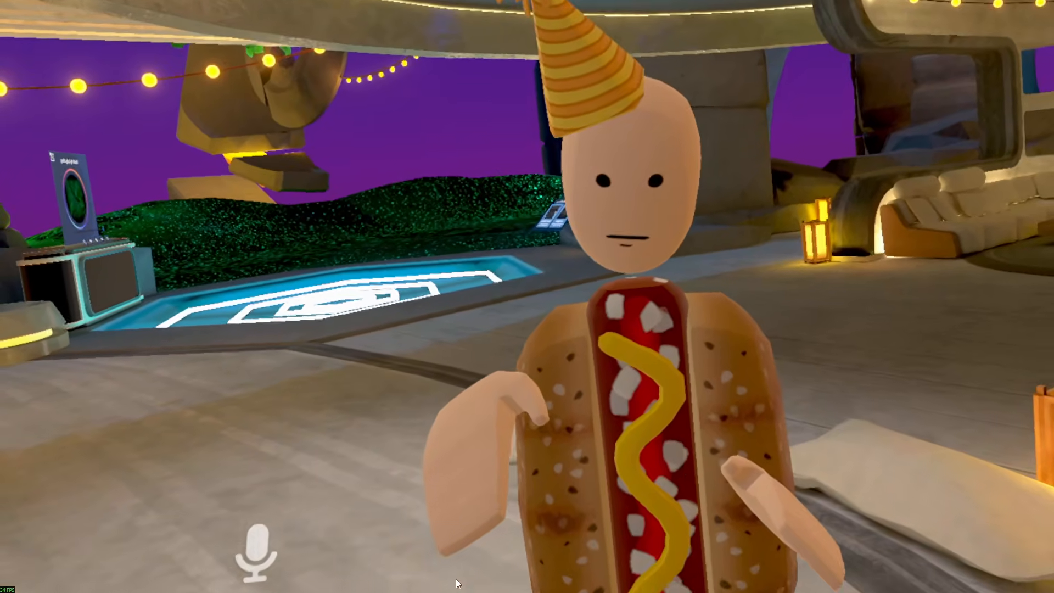
key("super+Tab")
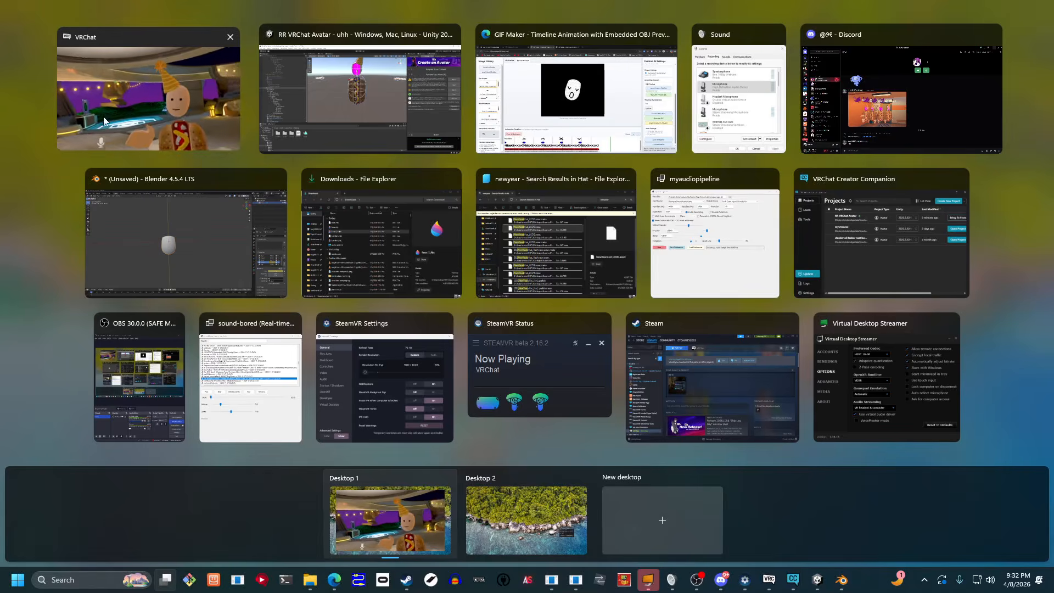
left_click(157, 117)
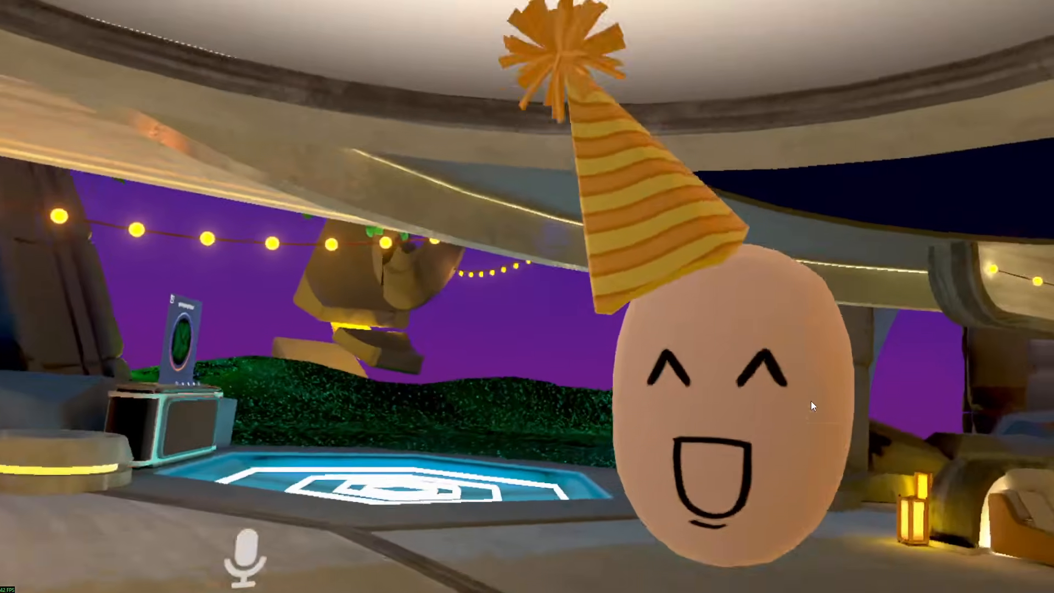
key("super")
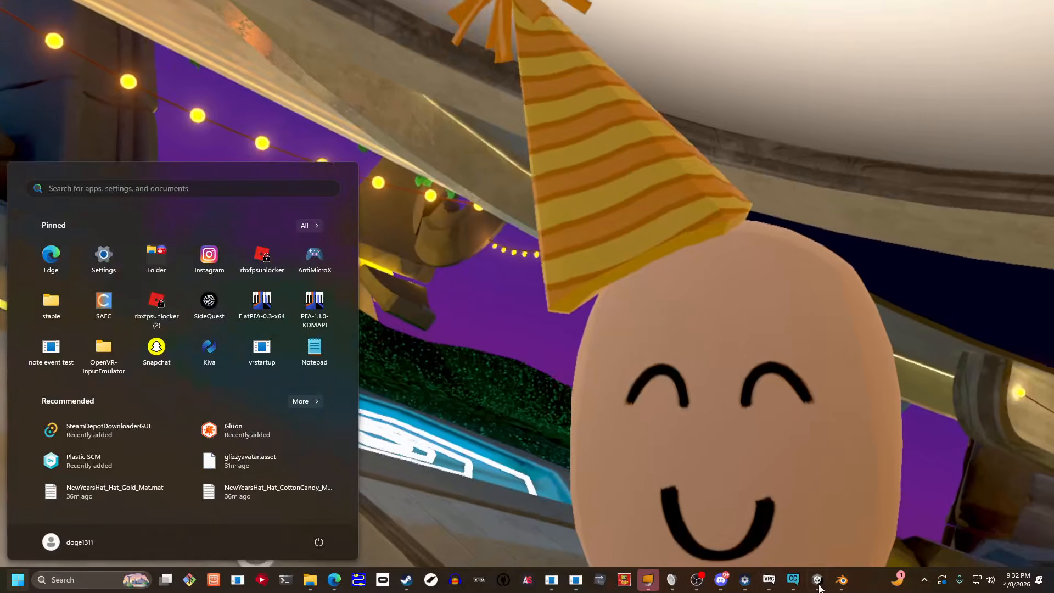
left_click(818, 581)
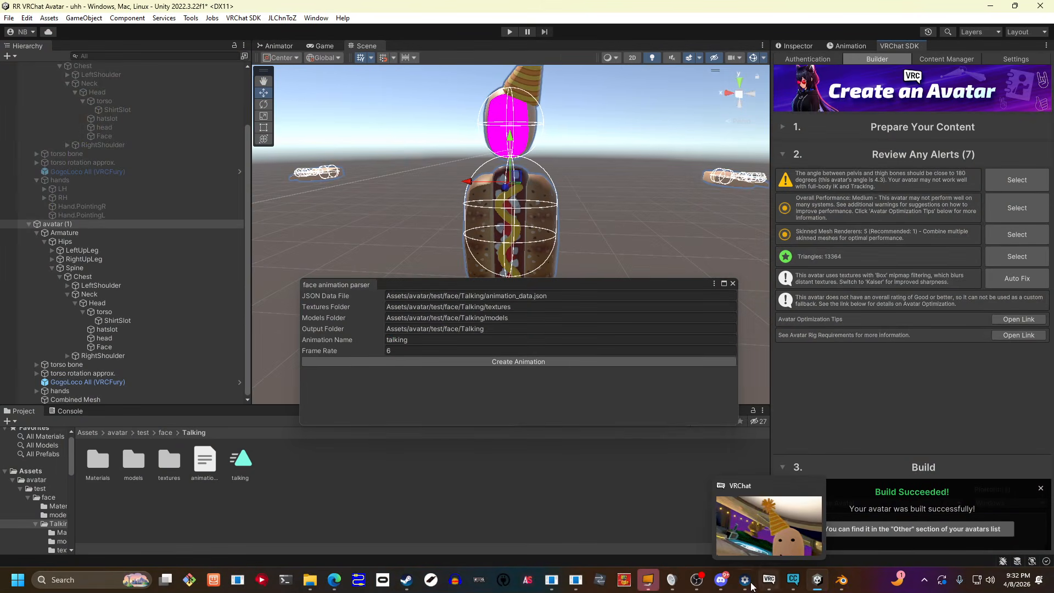